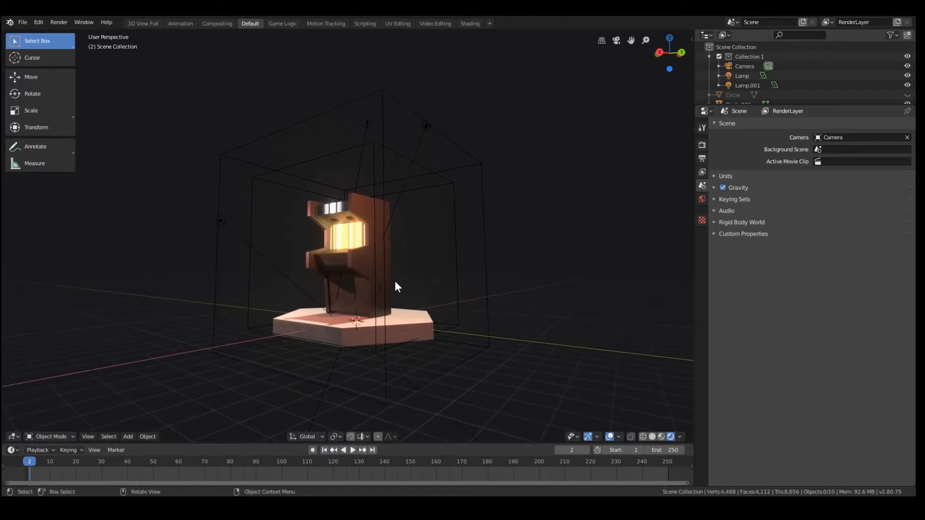
Examine the finished arcade machine scene and its lighting from several angles
middle_drag(395, 280, 337, 286)
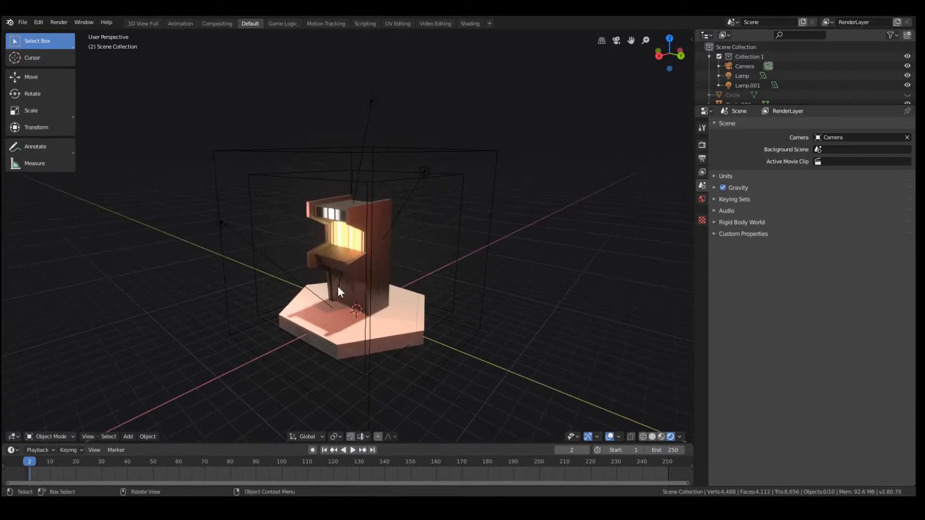
click(338, 286)
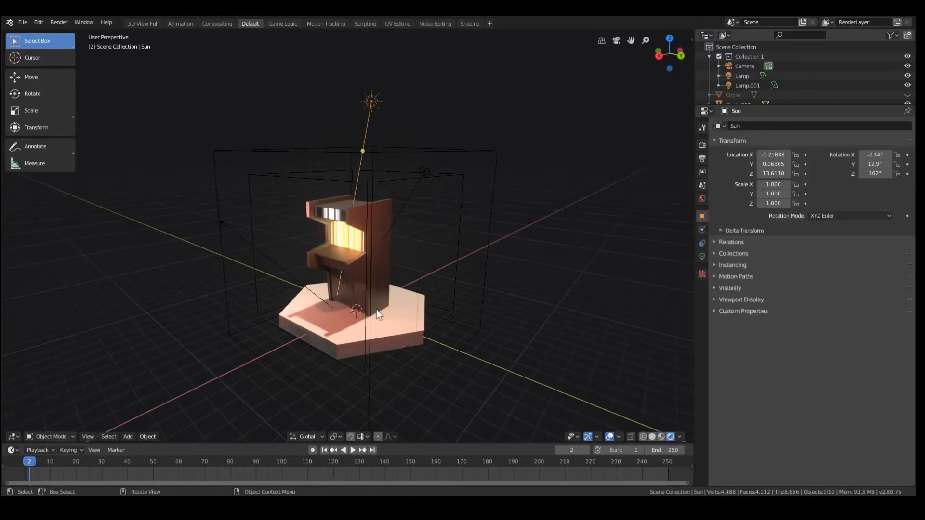
key(a)
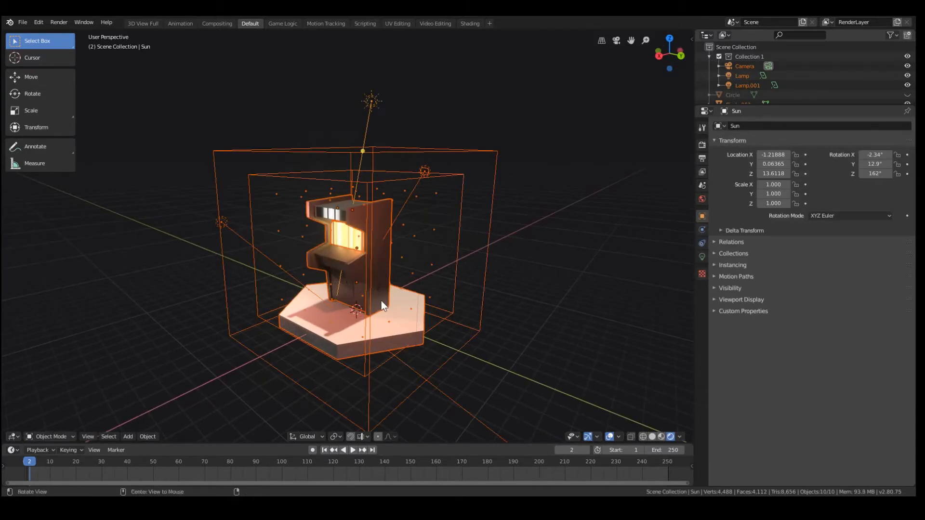
middle_drag(381, 301, 444, 313)
click(444, 313)
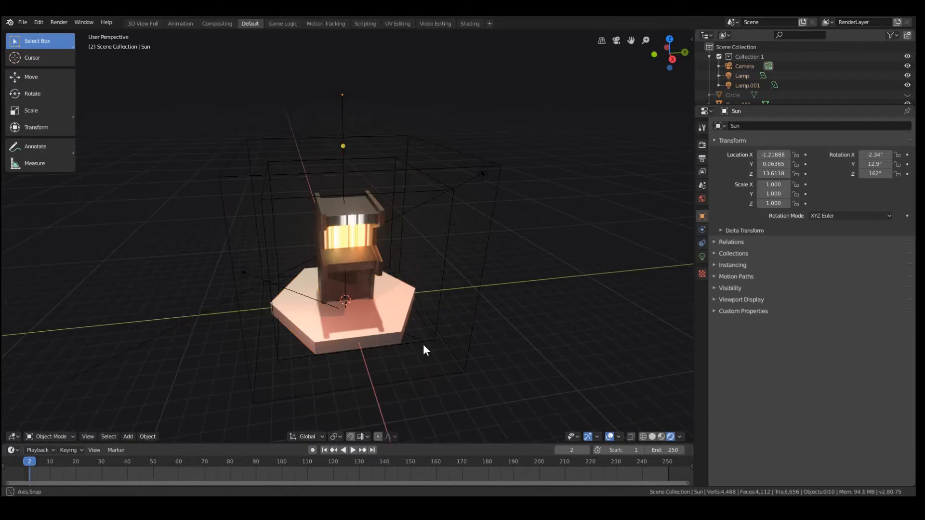
middle_drag(424, 346, 312, 279)
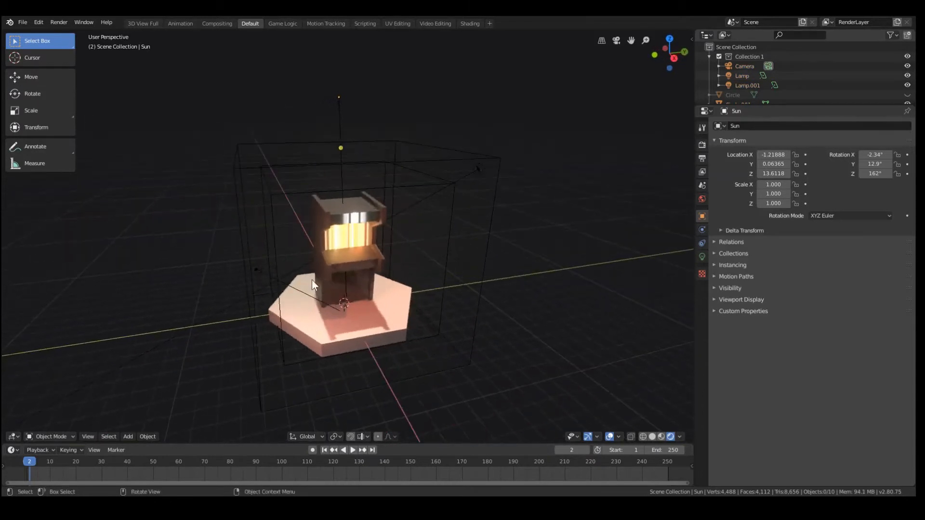
Move Lamp.001 slightly within the finished arcade machine scene
click(256, 270)
key(g)
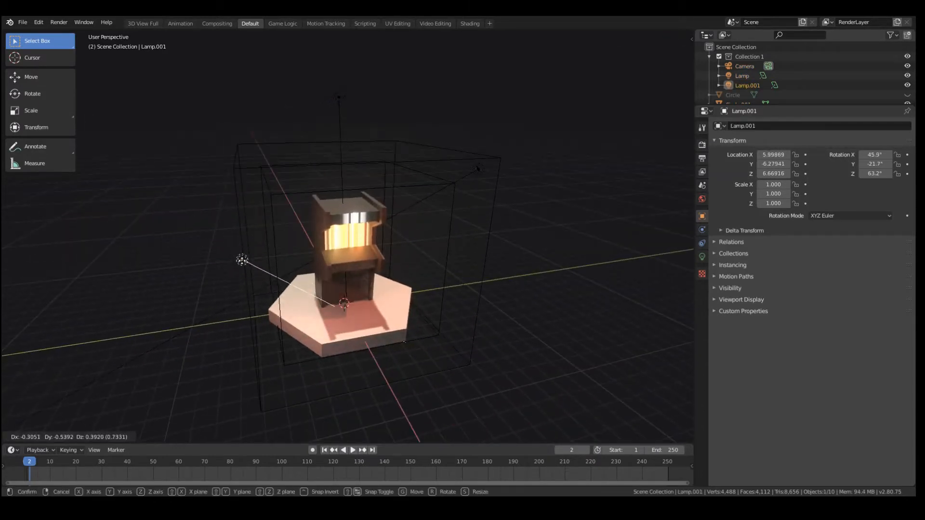
click(263, 265)
middle_drag(314, 273, 342, 270)
Move the light named Lamp to about X 6.36, Y 8.59, Z 8.53 in the arcade machine scene
click(484, 176)
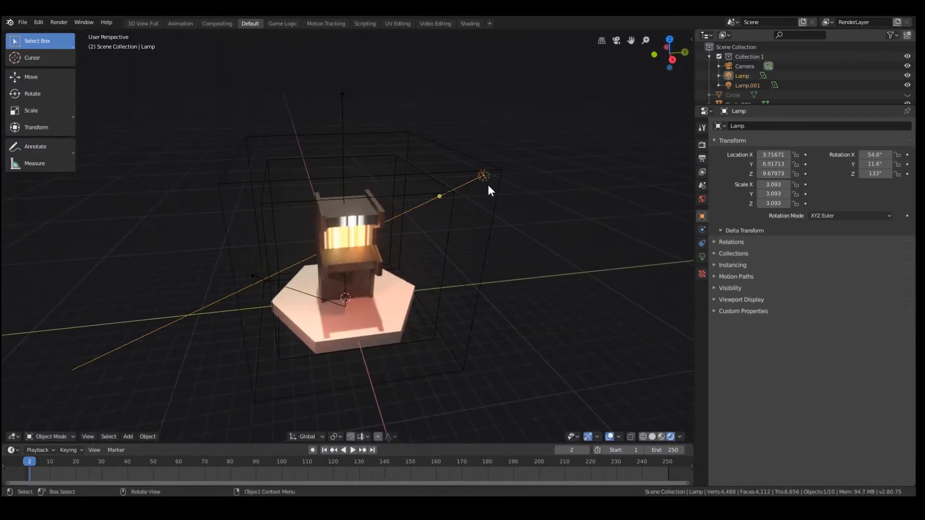
key(g)
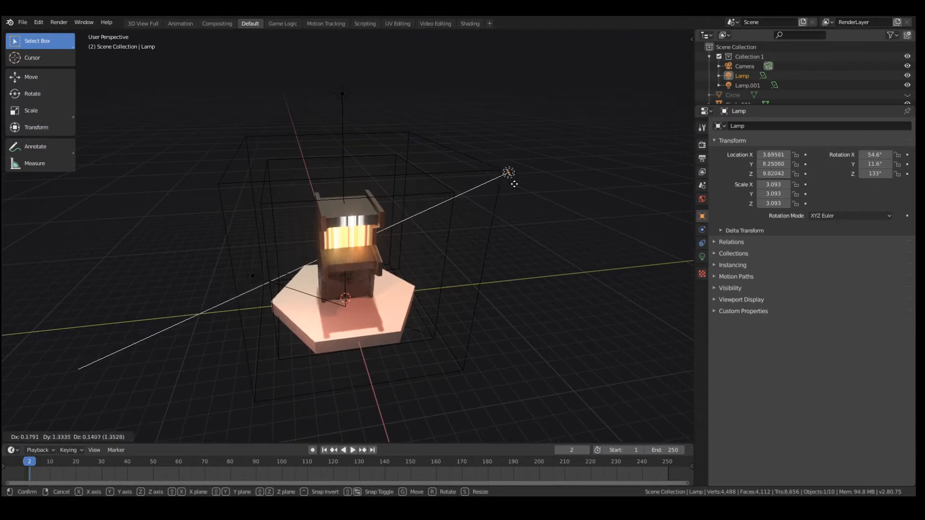
click(511, 197)
middle_drag(507, 209, 409, 282)
key(g)
click(407, 310)
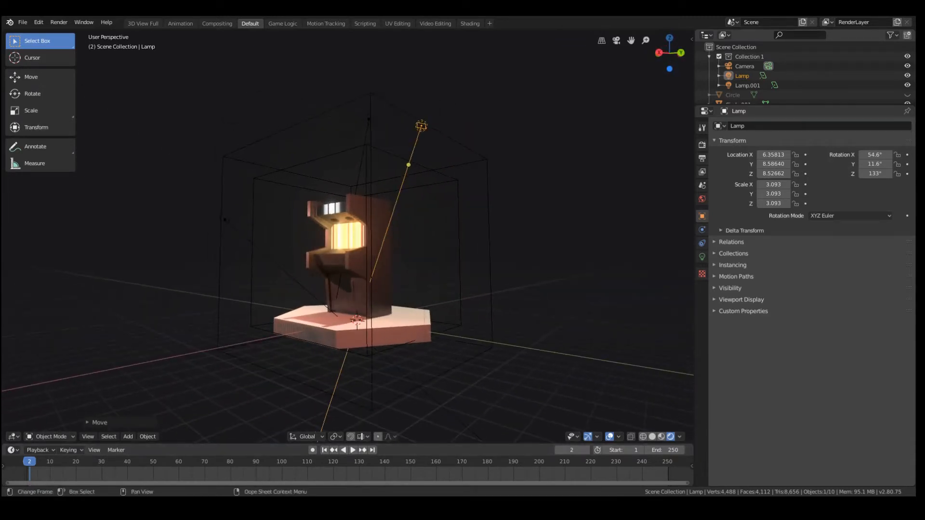
Create a new file from the General template
key(ctrl+n)
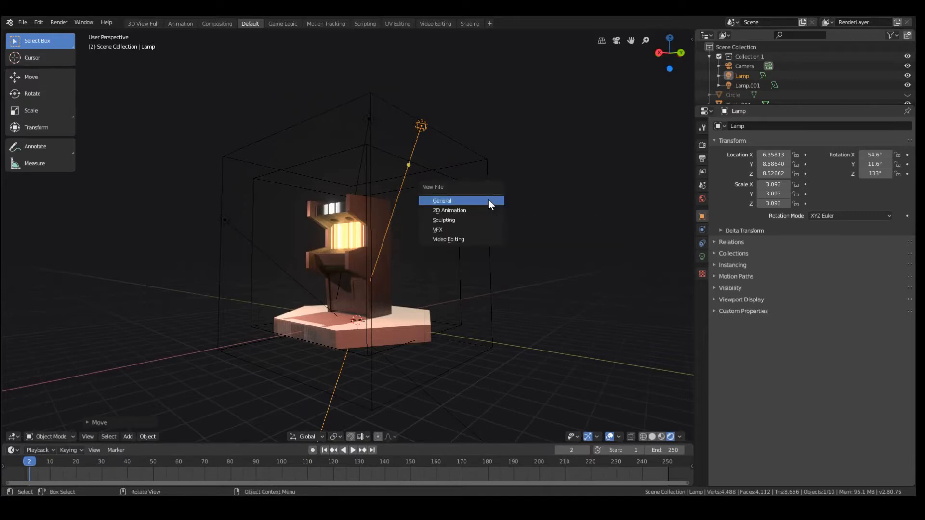
click(488, 199)
click(468, 269)
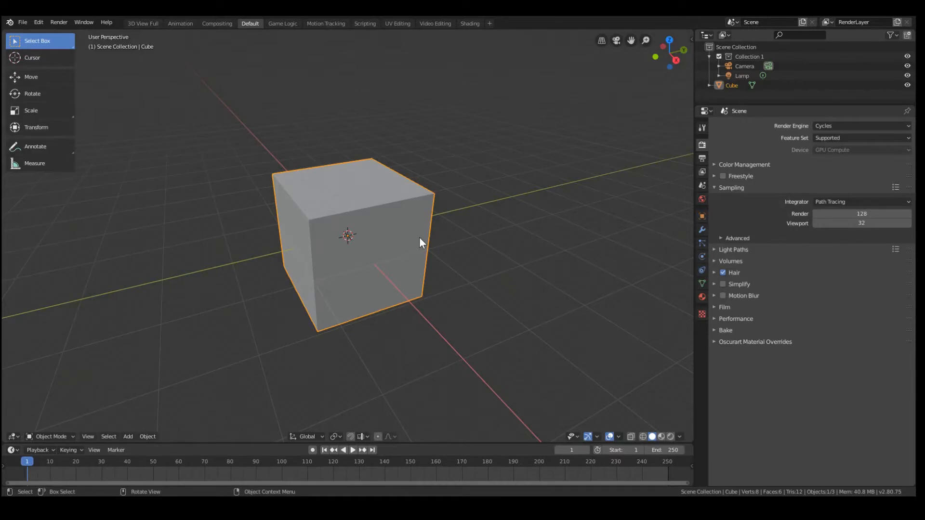
Add a centred loop cut to the default cube, dividing it in half across the Y axis
key(KP_1)
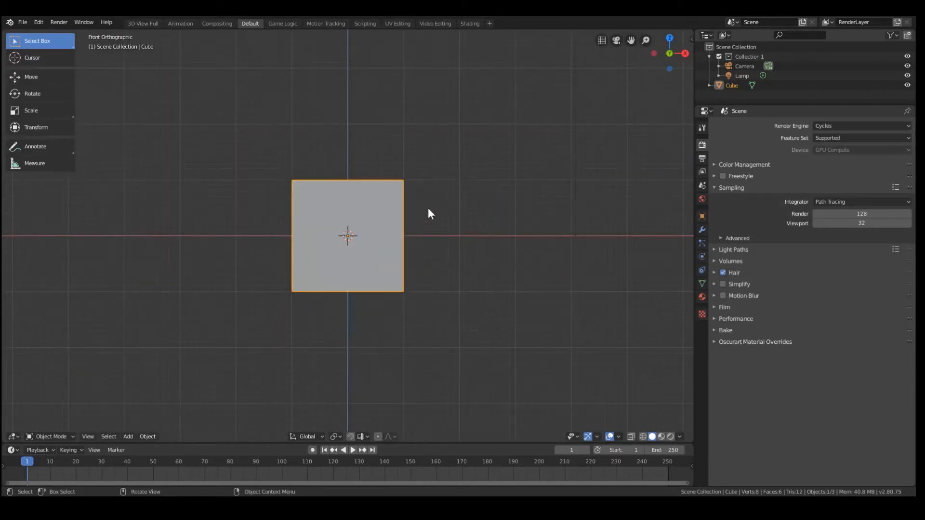
middle_drag(418, 204, 356, 210)
key(Tab)
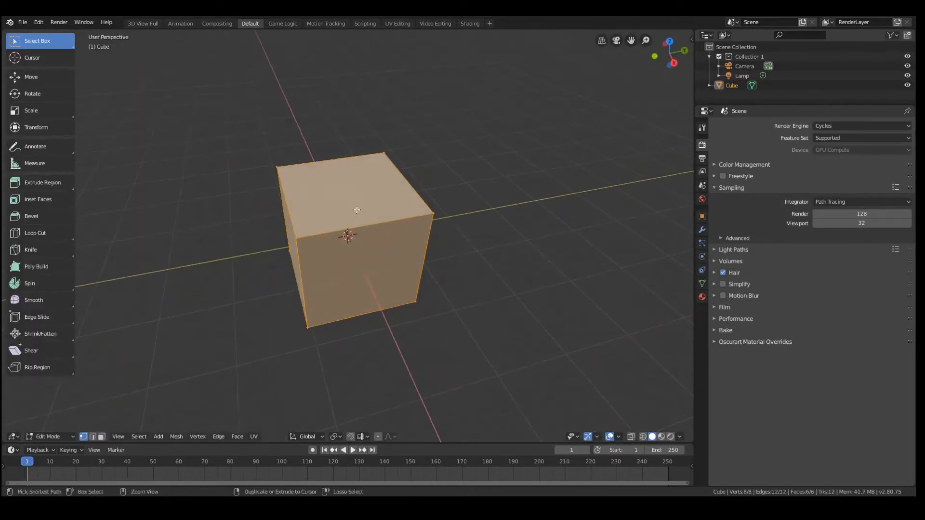
key(ctrl+r)
click(357, 210)
right_click(356, 210)
Delete the vertices on the cube's negative Y side, keeping only the positive Y half
middle_drag(349, 252, 352, 241)
key(b)
drag(261, 165, 321, 427)
key(x)
click(328, 310)
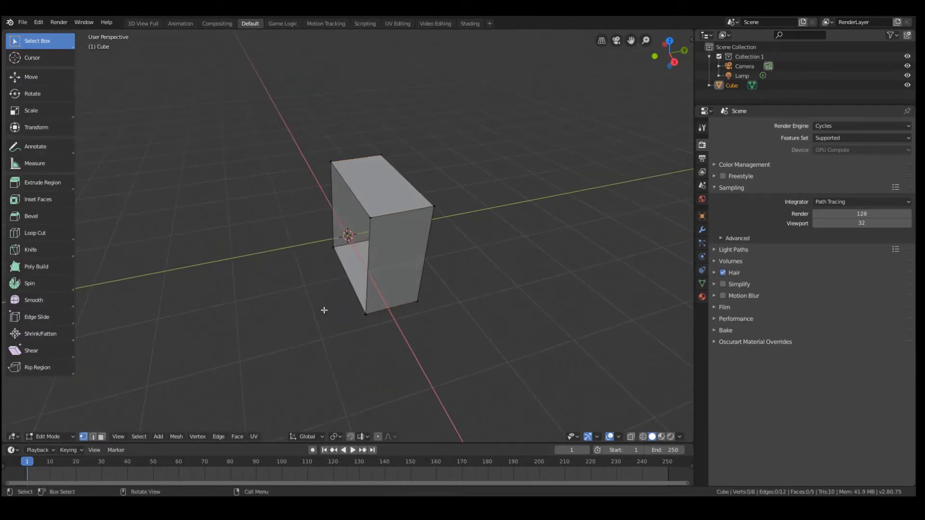
Add a Mirror modifier to the half cube, mirroring only on the Y axis with Clipping enabled
key(Tab)
click(702, 244)
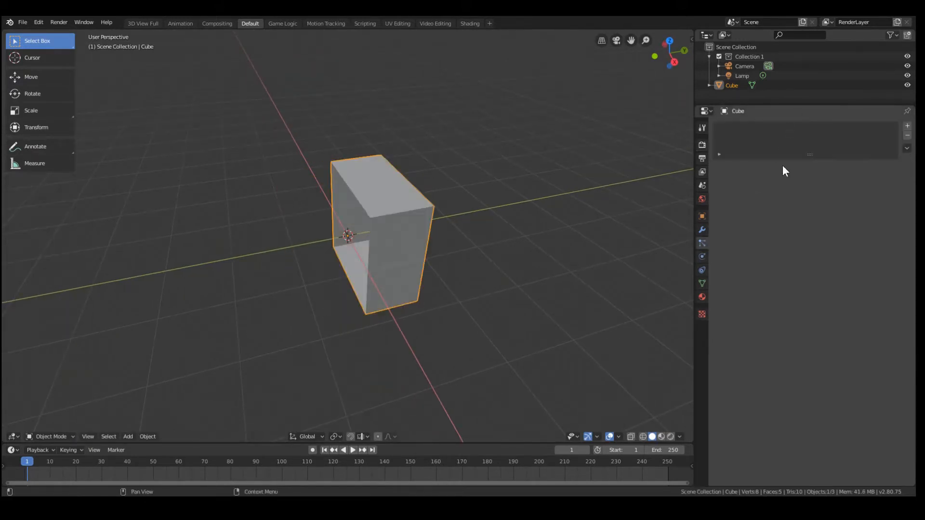
click(702, 231)
click(756, 126)
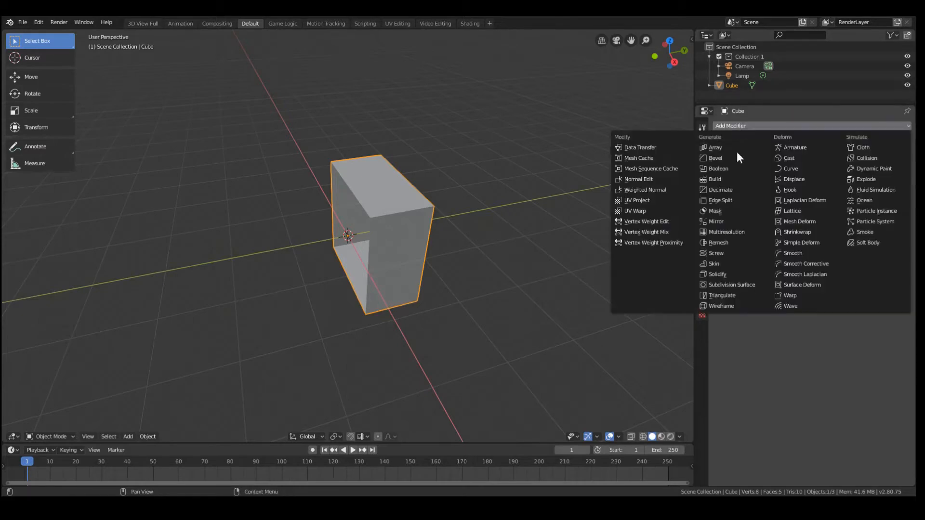
click(735, 221)
click(726, 211)
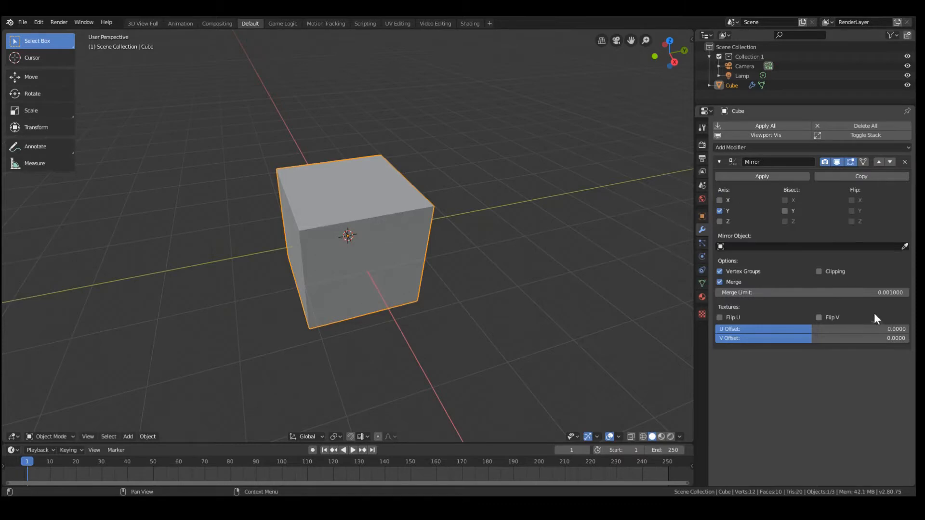
click(819, 271)
Show the half cube's mesh in Edit Mode from the back orthographic view with wireframe shading
middle_drag(322, 270, 471, 255)
key(Tab)
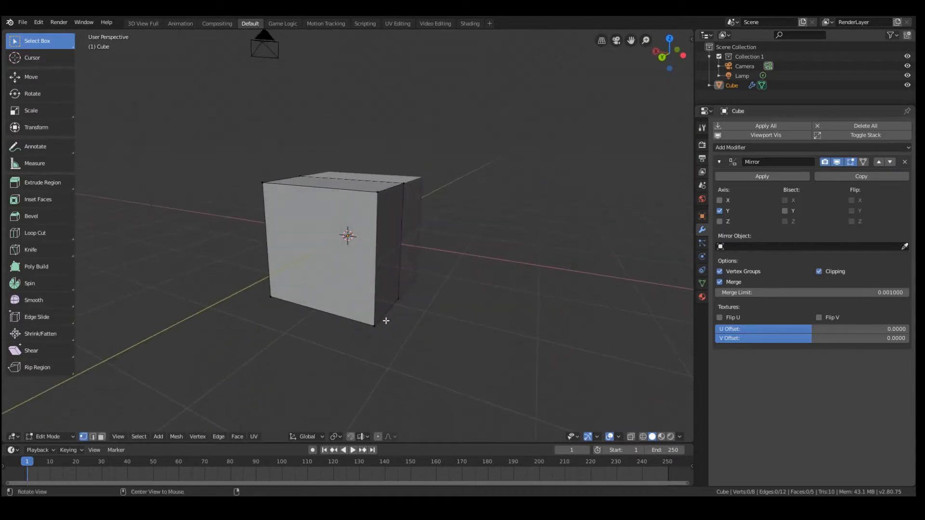
middle_drag(386, 321, 386, 314)
key(ctrl+KP_1)
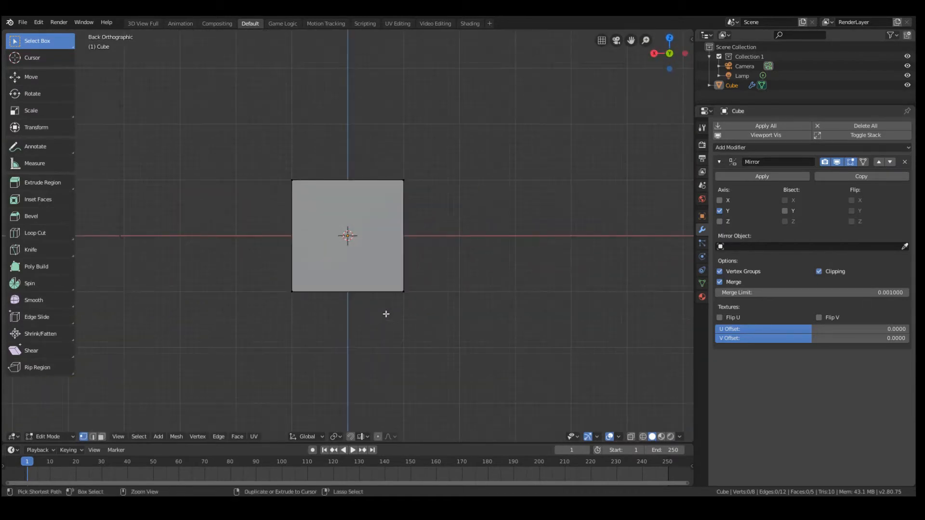
scroll(363, 212, down, 3)
scroll(359, 210, up, 5)
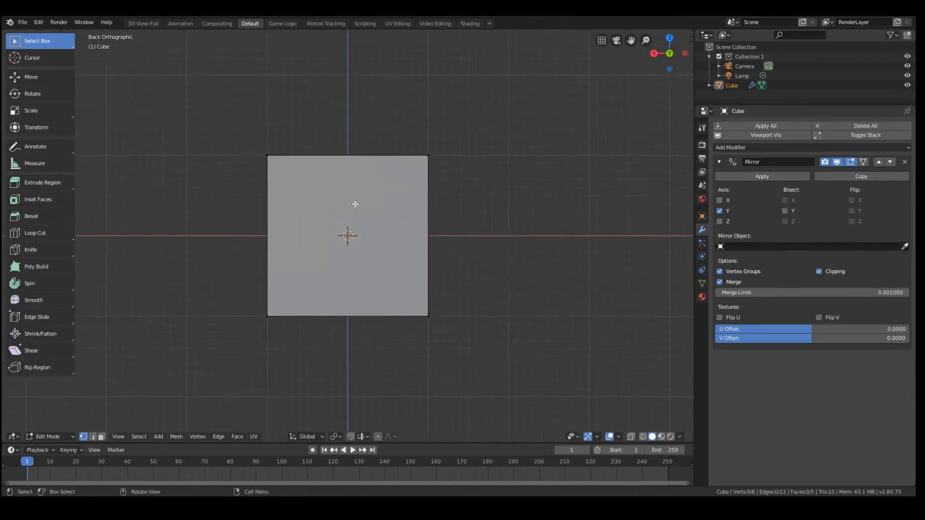
scroll(386, 308, down, 2)
drag(241, 141, 458, 226)
scroll(432, 211, down, 1)
key(z)
click(345, 208)
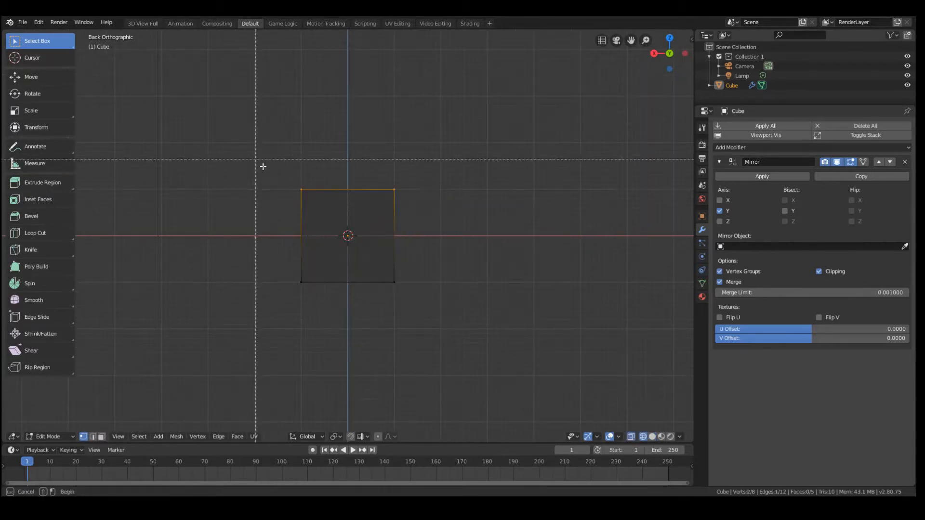
Select the cube's four upper vertices and raise them about 4 units along Z to form a tall column
drag(262, 165, 493, 239)
scroll(426, 205, down, 5)
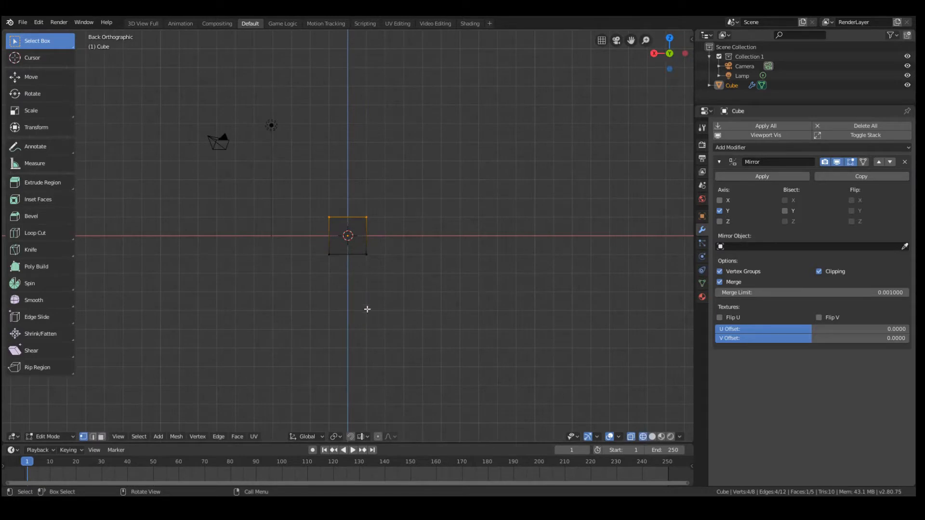
key(g)
key(z)
click(370, 263)
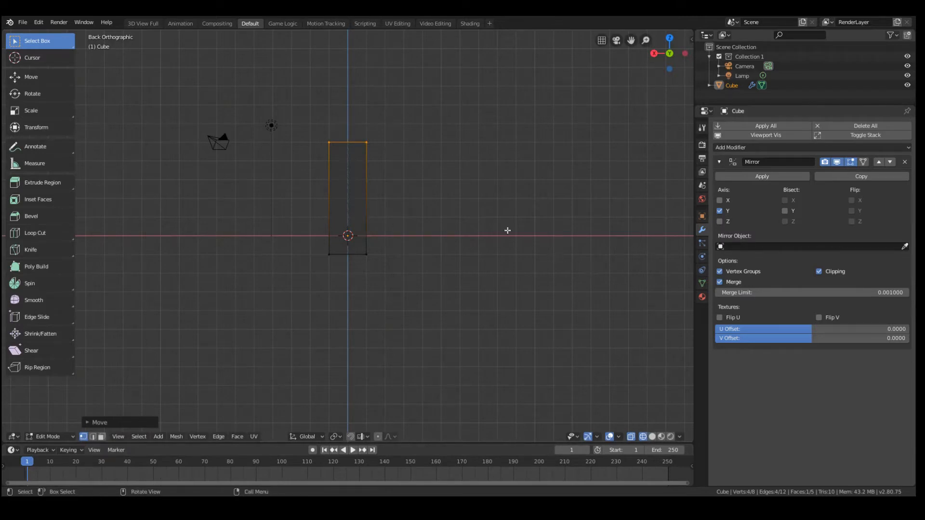
Add two horizontal loop cuts to the column, at about 1.1 and 1.4 units above the origin
scroll(360, 217, up, 2)
key(alt+a)
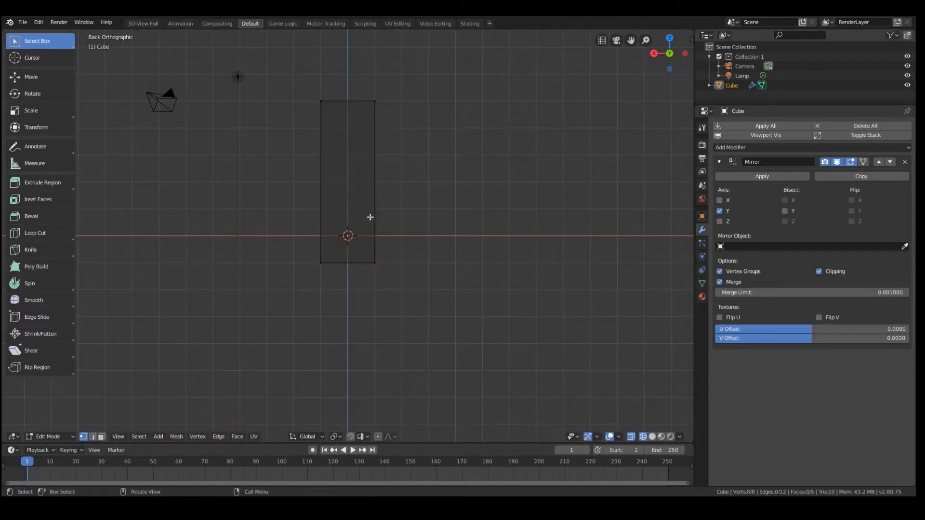
key(ctrl+r)
click(375, 229)
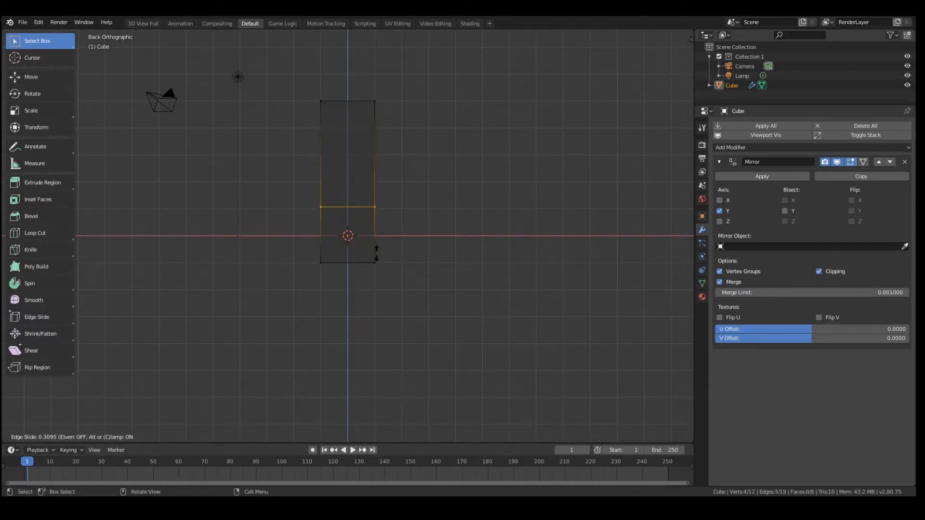
click(377, 253)
key(ctrl+r)
click(378, 188)
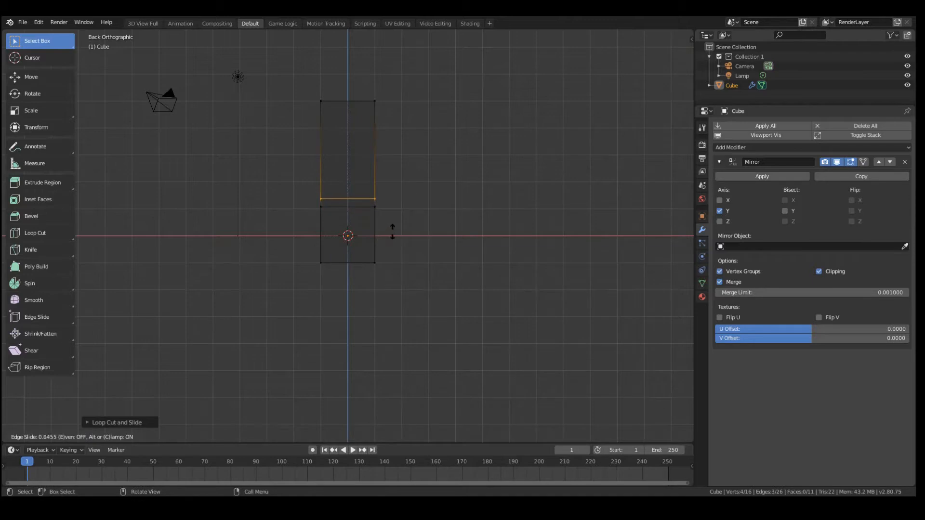
click(392, 231)
Add a third horizontal loop cut closely above the other two, about 1.6 units above the origin, and clear the selection
key(ctrl+r)
click(367, 183)
click(365, 218)
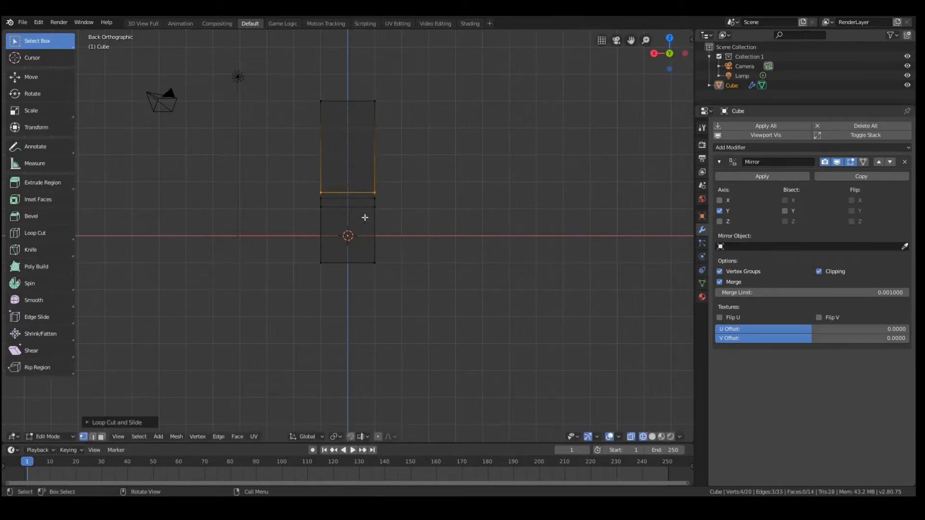
scroll(370, 176, up, 2)
scroll(376, 157, down, 1)
key(a)
key(alt+a)
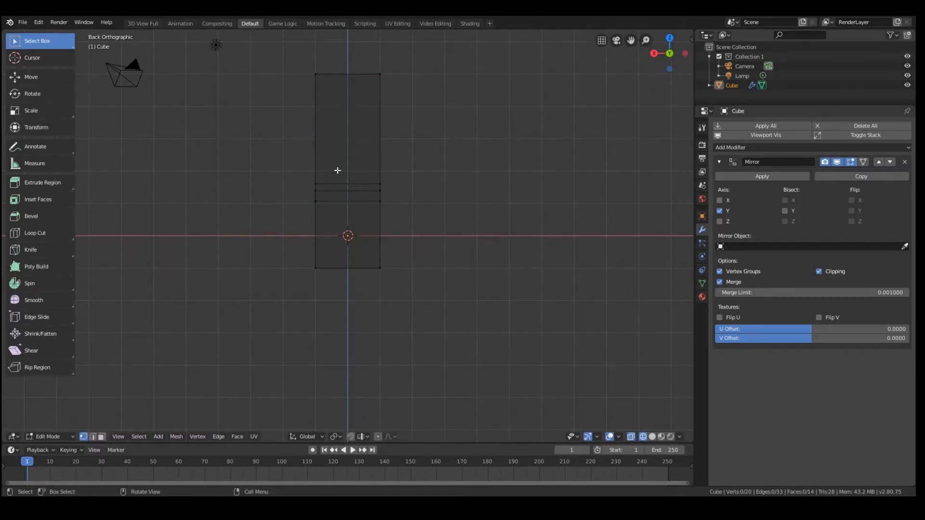
Add a fourth horizontal loop cut just below the three existing ones on the column
scroll(349, 137, up, 1)
scroll(343, 114, down, 3)
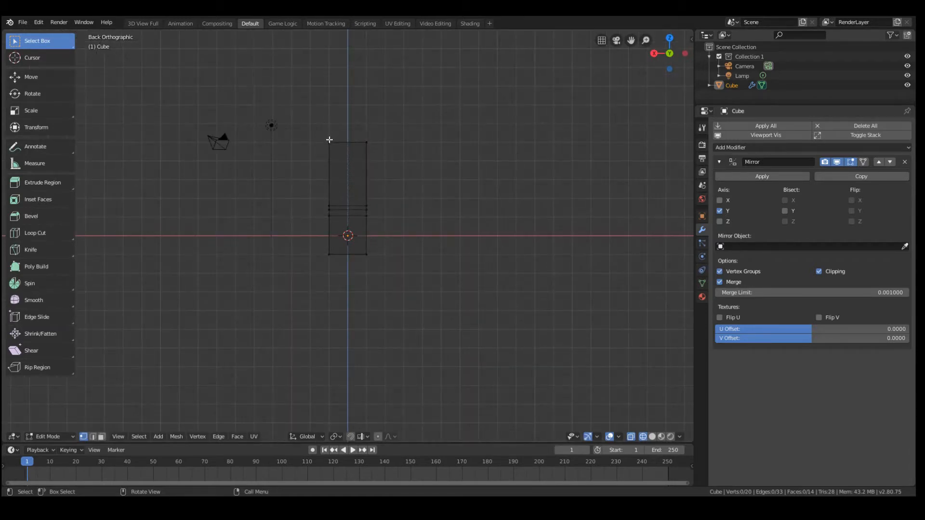
scroll(376, 154, up, 7)
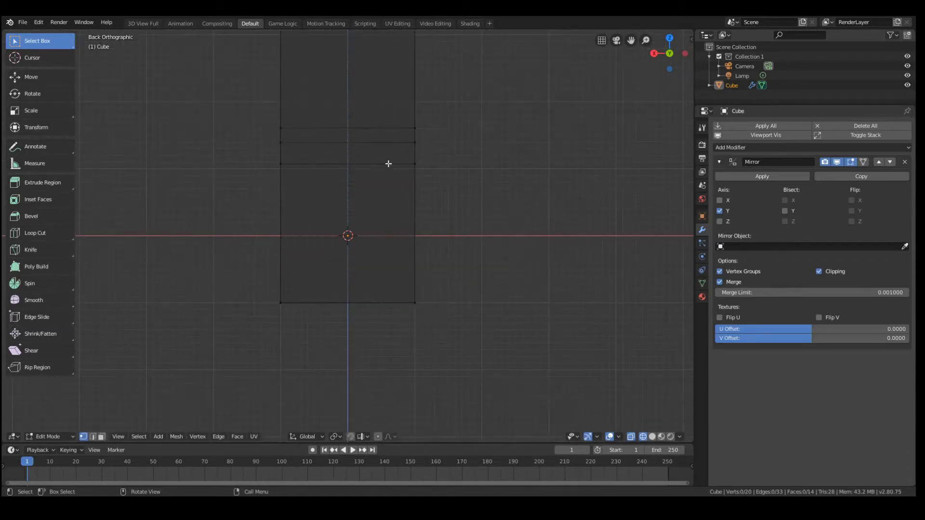
scroll(388, 164, down, 3)
key(ctrl+r)
click(380, 199)
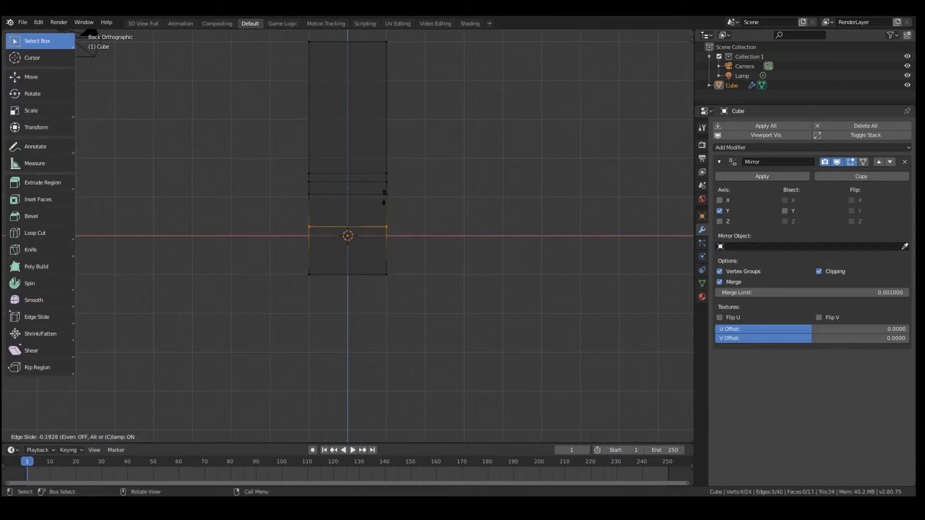
click(395, 173)
scroll(391, 174, up, 2)
key(a)
key(a)
key(b)
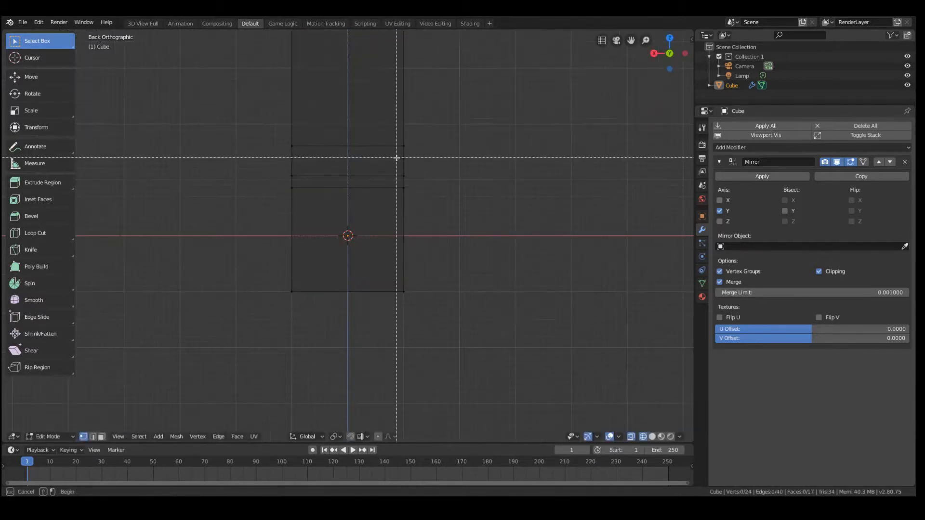
drag(397, 158, 424, 183)
key(g)
key(z)
right_click(421, 177)
Pull the vertices of the two middle loops on the column's negative X side outward along X as a ledge
key(b)
key(g)
key(x)
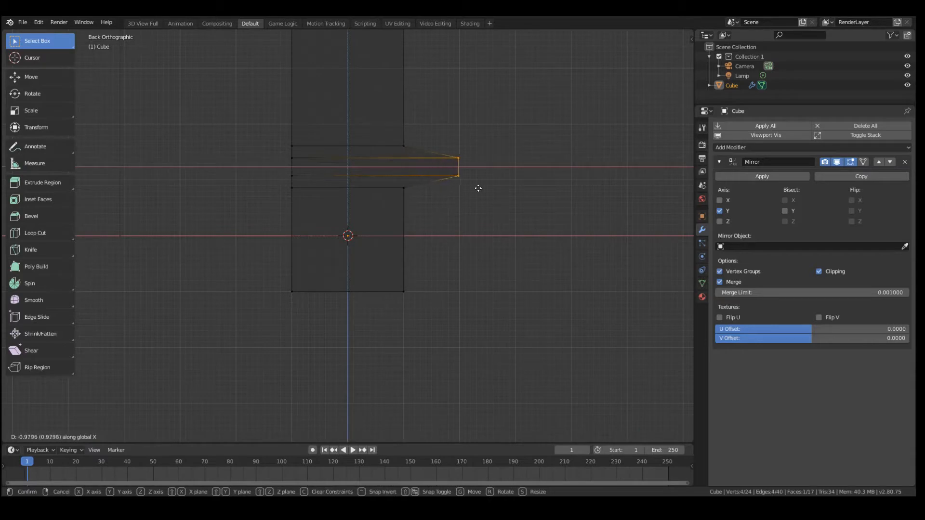
click(490, 189)
middle_drag(470, 147, 415, 143)
key(Tab)
Adjust the ledge along X so it protrudes about 0.95 units, and clear the selection in front orthographic view
key(Tab)
key(g)
key(x)
click(492, 198)
key(Tab)
key(Tab)
key(KP_3)
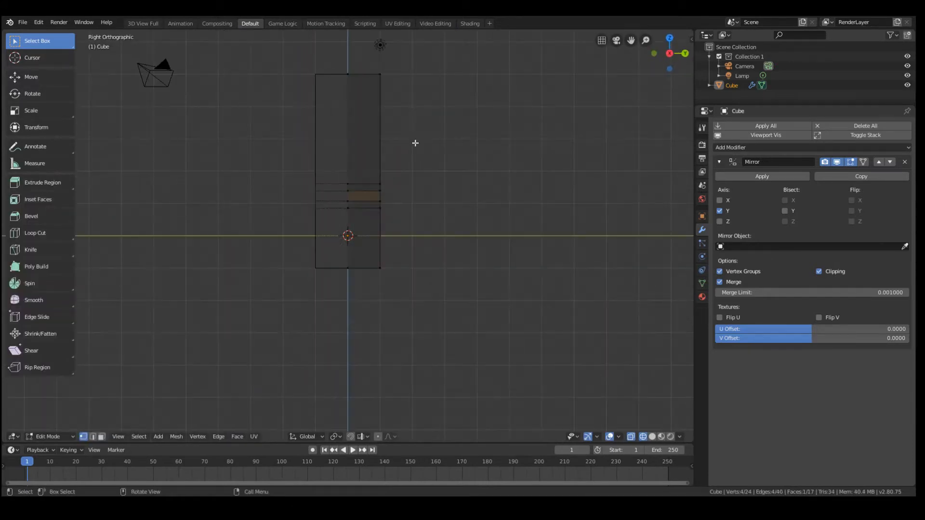
key(KP_1)
key(a)
key(alt+a)
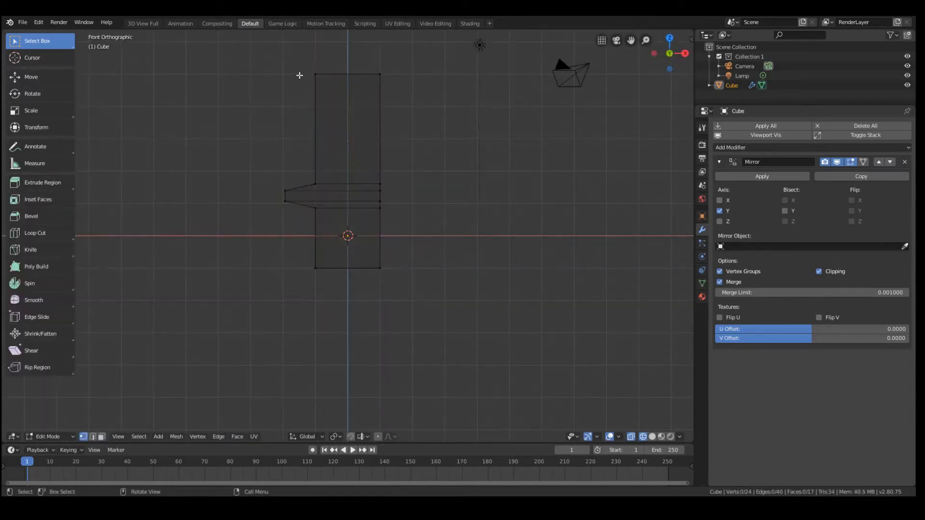
Lower the column's top vertices about 1.16 units along Z and clear the selection
key(b)
drag(298, 63, 414, 117)
key(g)
key(z)
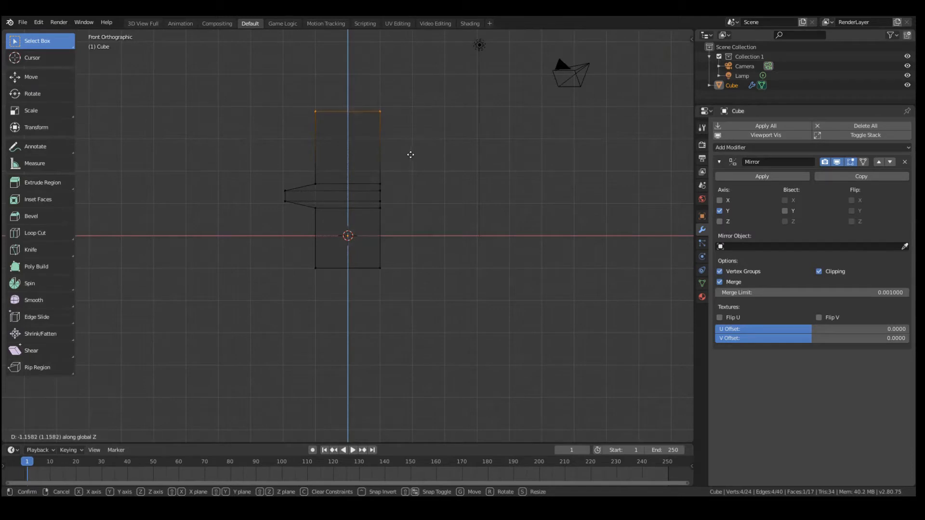
click(411, 155)
key(alt+a)
Add two horizontal loop cuts near the column's top, the second directly beneath the top edge
key(ctrl+r)
click(373, 132)
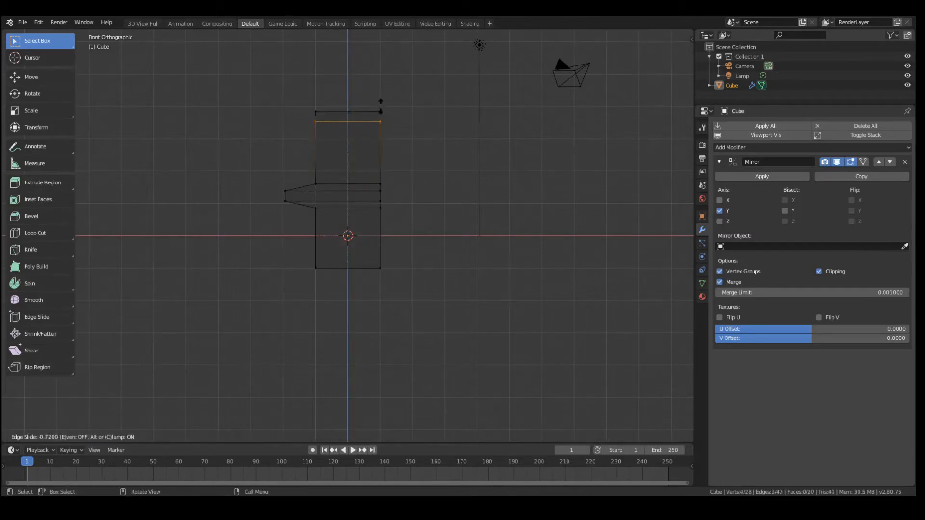
click(380, 116)
key(ctrl+r)
click(375, 118)
click(377, 112)
Shift the column's top two vertex rows about 0.26 units toward negative X to form an overhang
scroll(310, 87, up, 1)
key(b)
drag(297, 80, 321, 104)
key(g)
key(x)
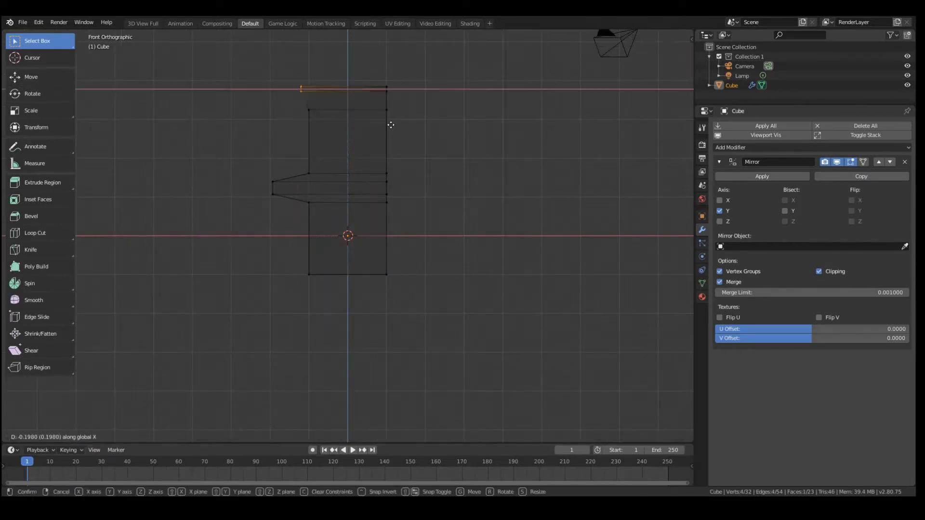
right_click(392, 126)
key(b)
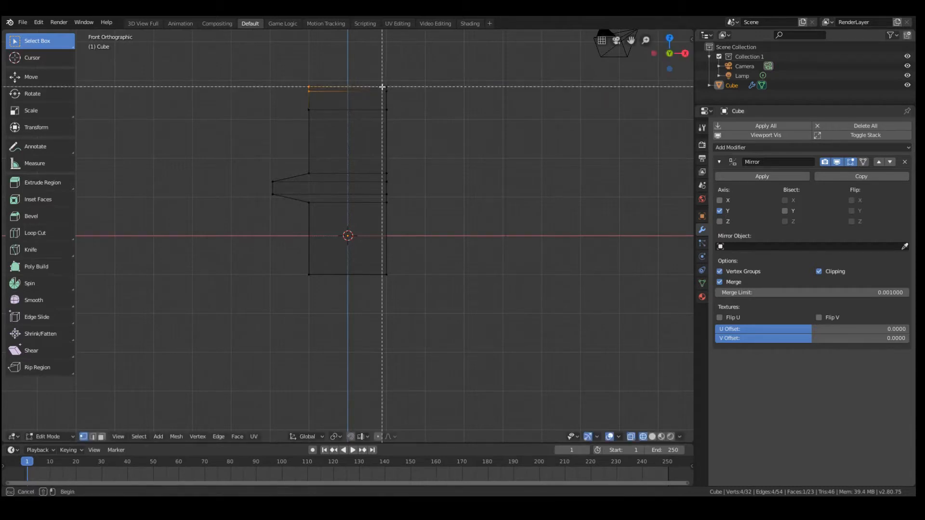
drag(381, 86, 393, 102)
key(g)
key(x)
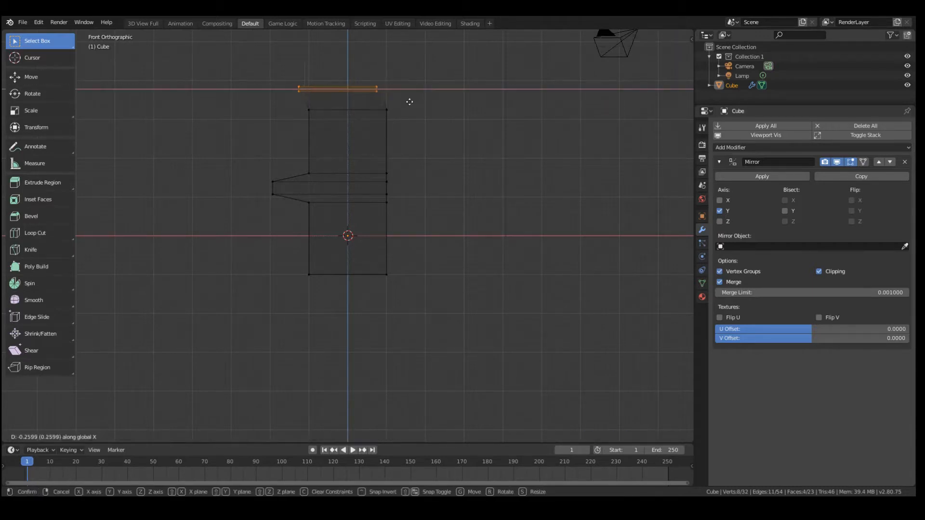
click(409, 101)
Switch to Object Mode with solid shading and inspect the cabinet shape from several sides
key(Tab)
key(Tab)
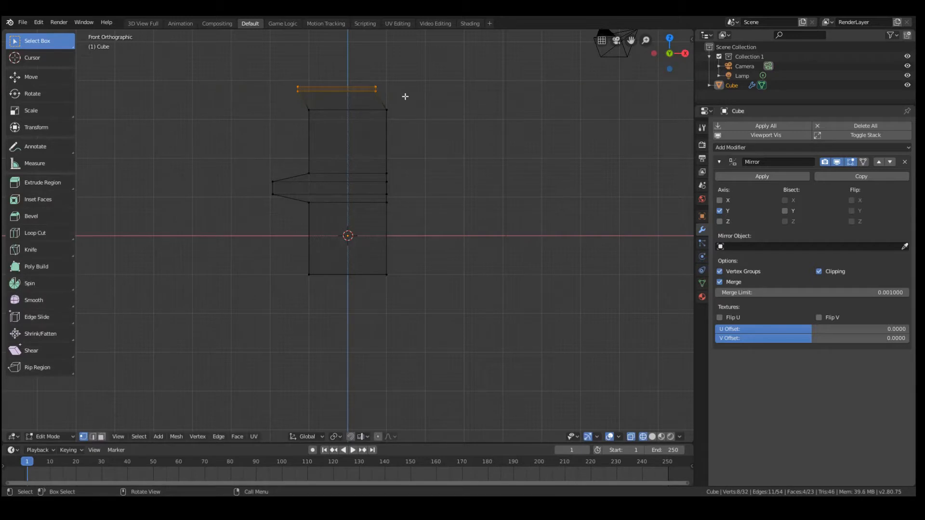
key(Tab)
middle_drag(365, 128, 446, 157)
key(z)
click(444, 110)
middle_drag(393, 139, 465, 151)
key(z)
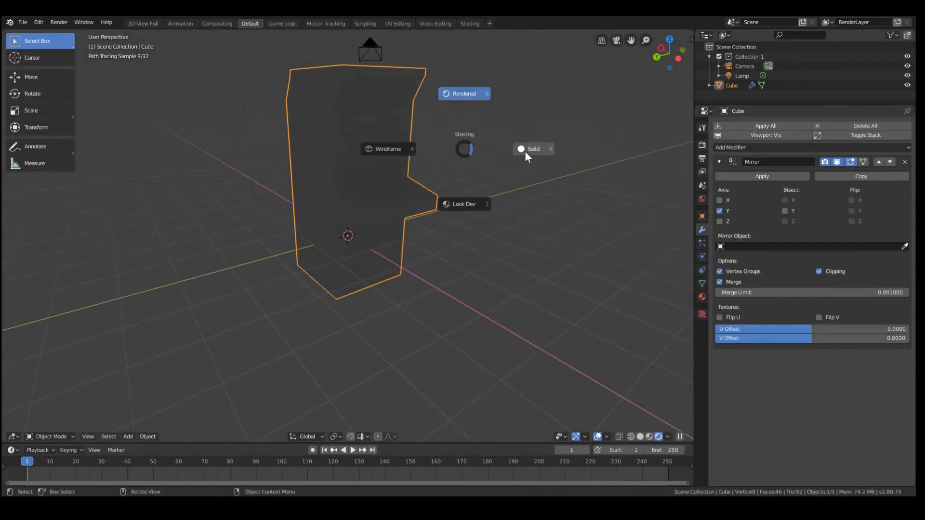
click(527, 149)
mouse_move(519, 161)
middle_down()
mouse_move(430, 177)
mouse_move(429, 123)
mouse_move(388, 167)
middle_up()
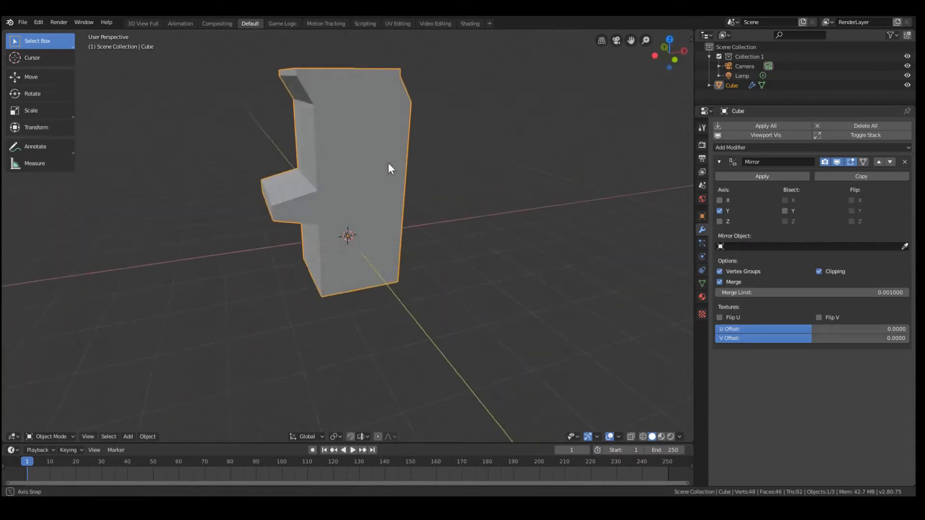
key(Tab)
click(375, 97)
click(391, 92)
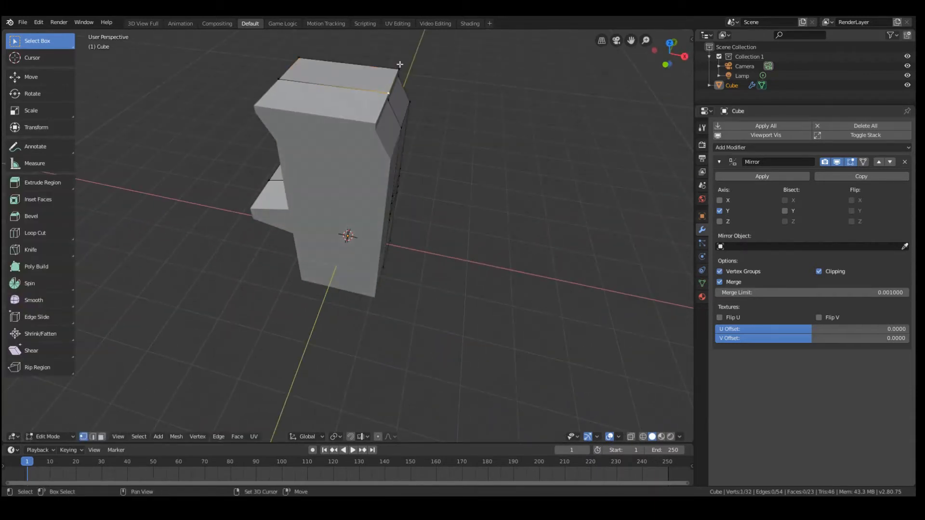
middle_drag(410, 81, 256, 342)
key(Tab)
key(KP_1)
key(KP_3)
In face select mode, delete all faces of the cabinet's side panel from the roof to the base
key(Tab)
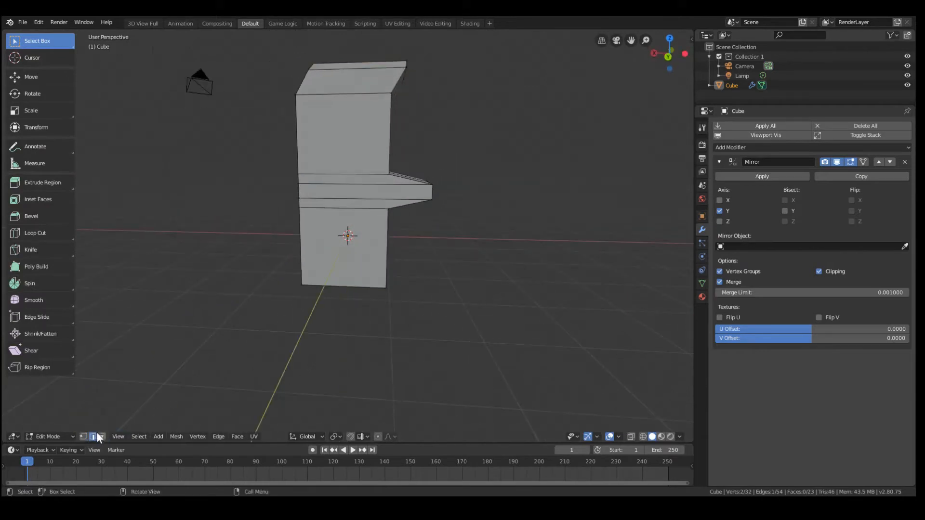
click(339, 274)
key(b)
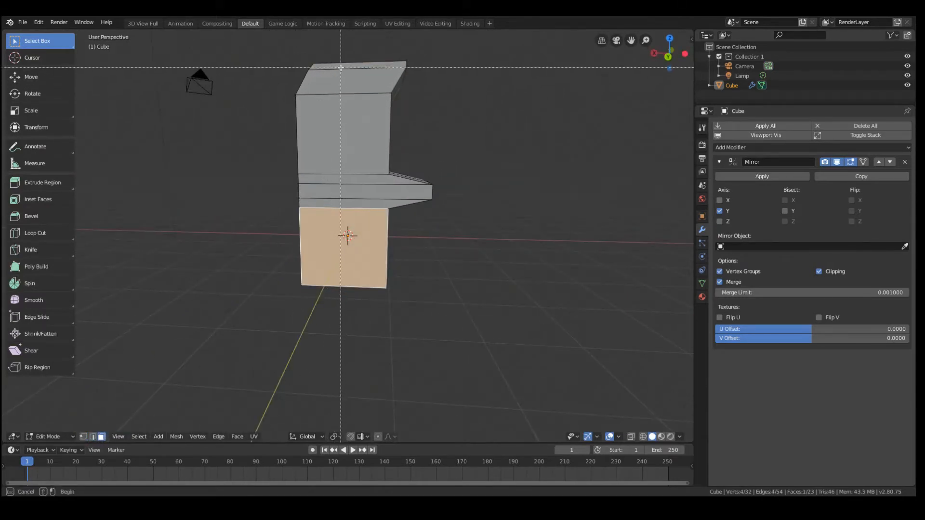
drag(330, 66, 354, 286)
middle_drag(371, 197, 339, 230)
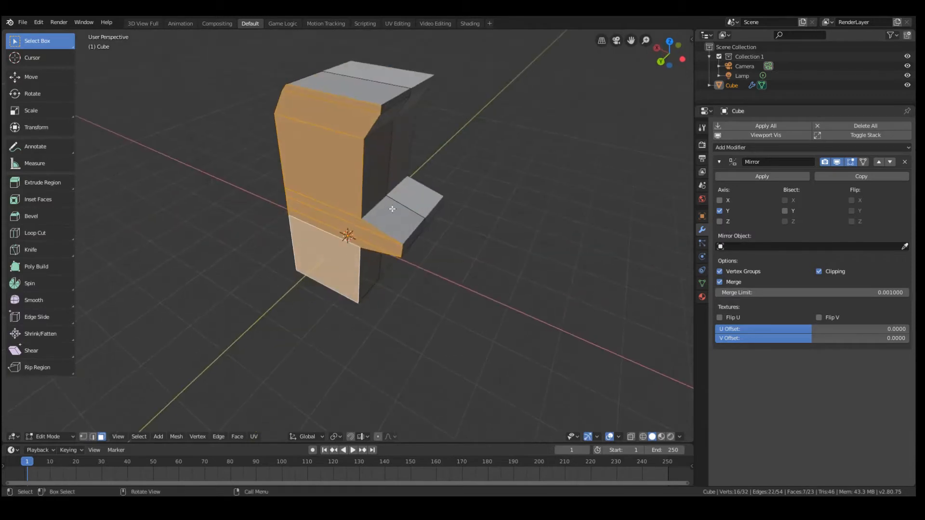
key(x)
click(388, 227)
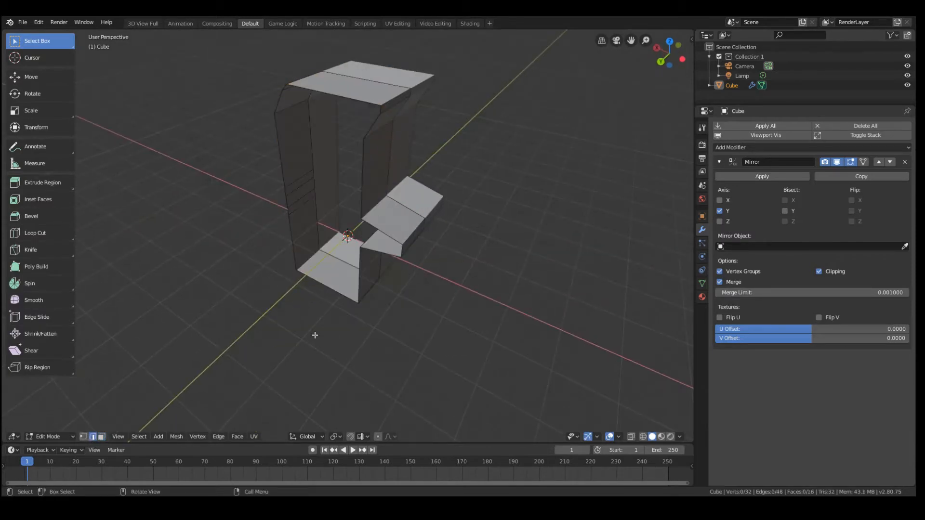
Extrude the open side's boundary edge loop in place and scale it to about 1.23 as an outer frame
alt+click(342, 298)
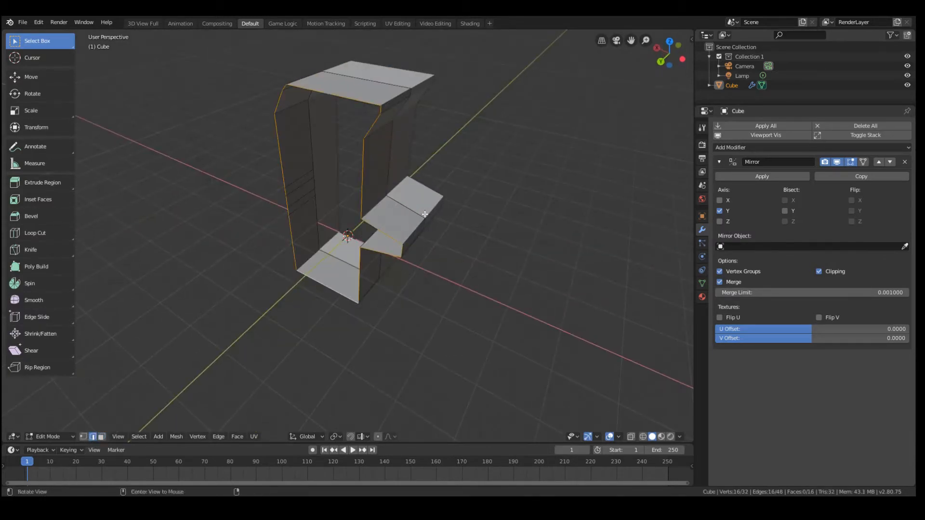
middle_drag(424, 214, 431, 197)
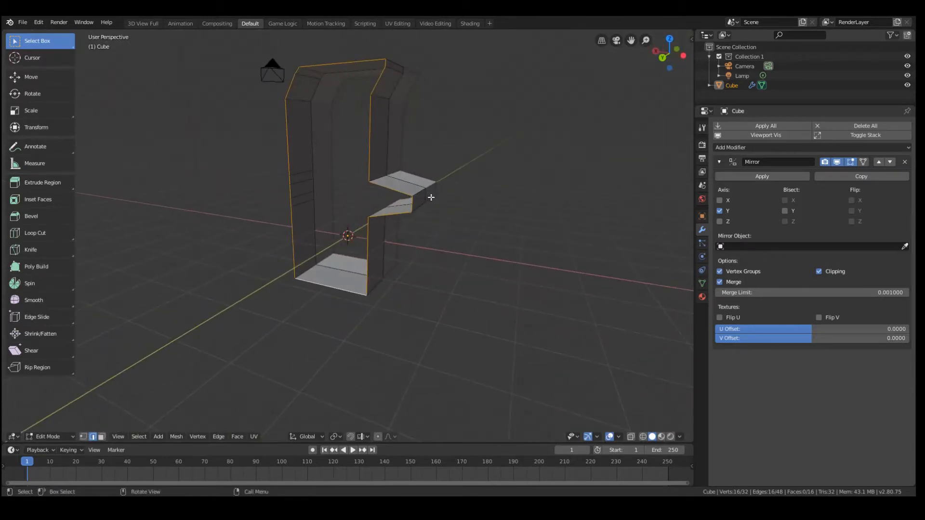
key(e)
key(x)
right_click(430, 193)
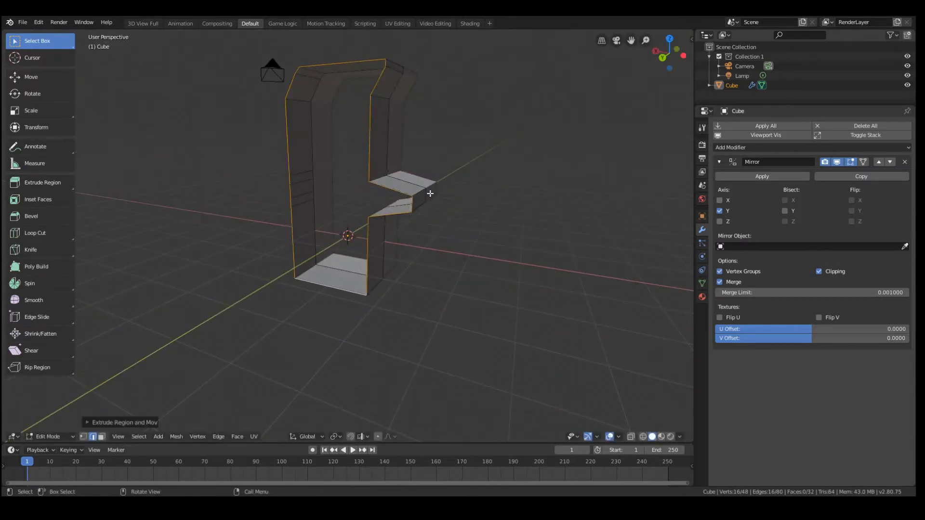
mouse_move(430, 193)
middle_down()
mouse_move(444, 208)
mouse_move(431, 188)
mouse_move(396, 204)
mouse_move(428, 202)
middle_up()
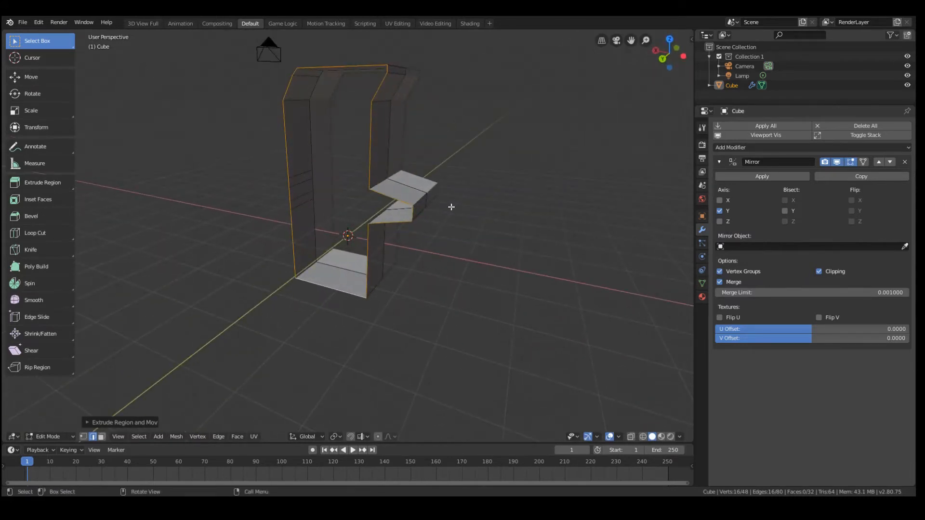
key(s)
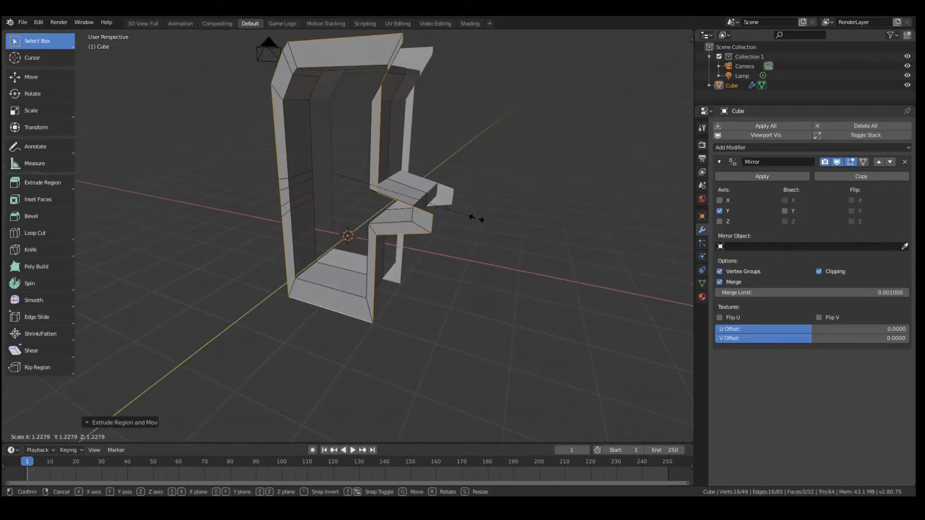
click(477, 220)
Adjust the frame's outer edges around the control ledge along Z to even out the border width
click(421, 201)
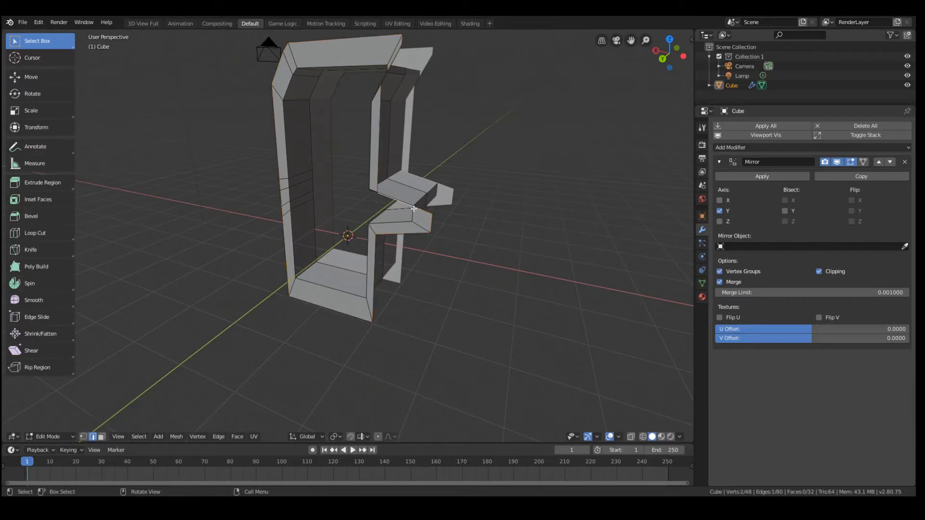
key(g)
key(z)
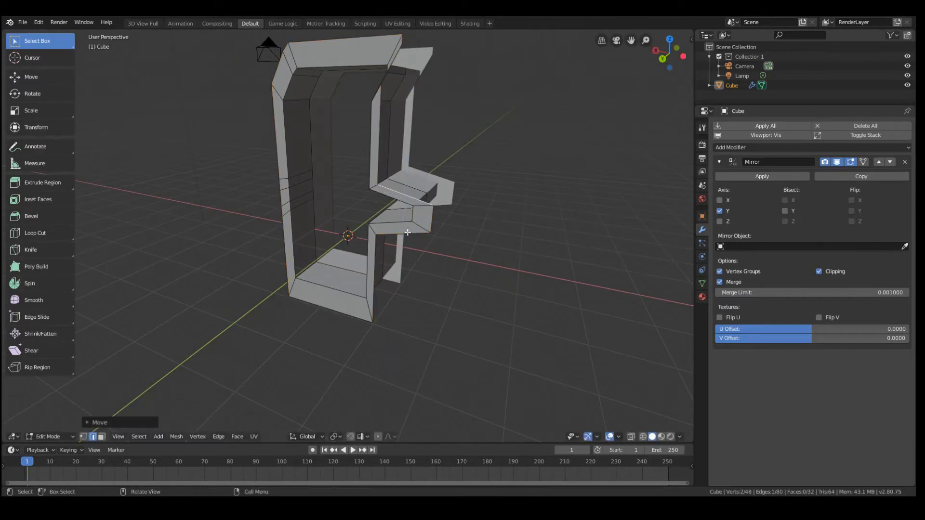
click(407, 231)
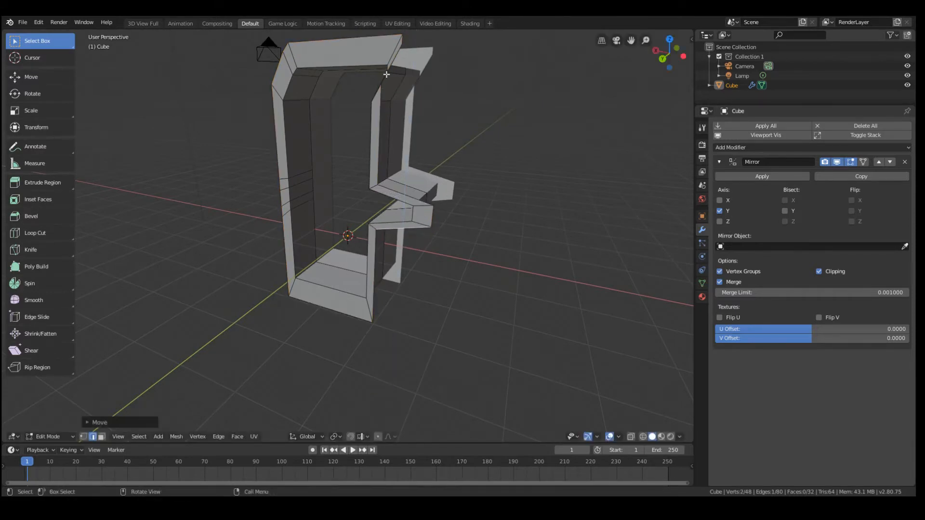
Lower the frame's top outer edges along Z to narrow the border above the cabinet roof
middle_drag(393, 131, 392, 97)
key(g)
key(z)
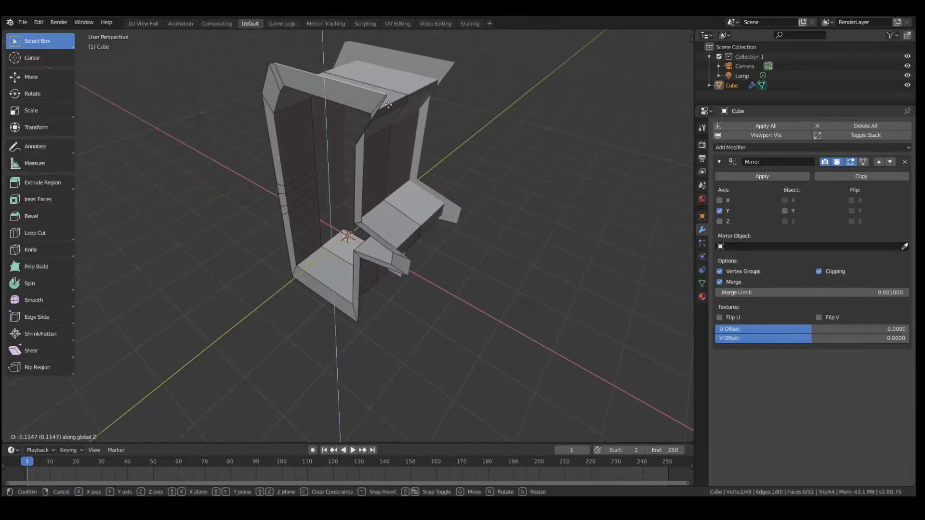
click(392, 93)
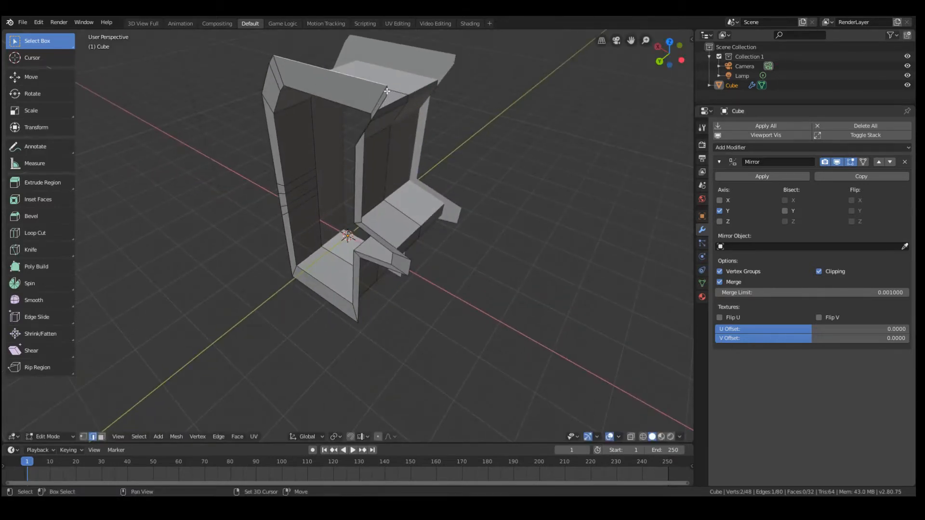
key(g)
key(z)
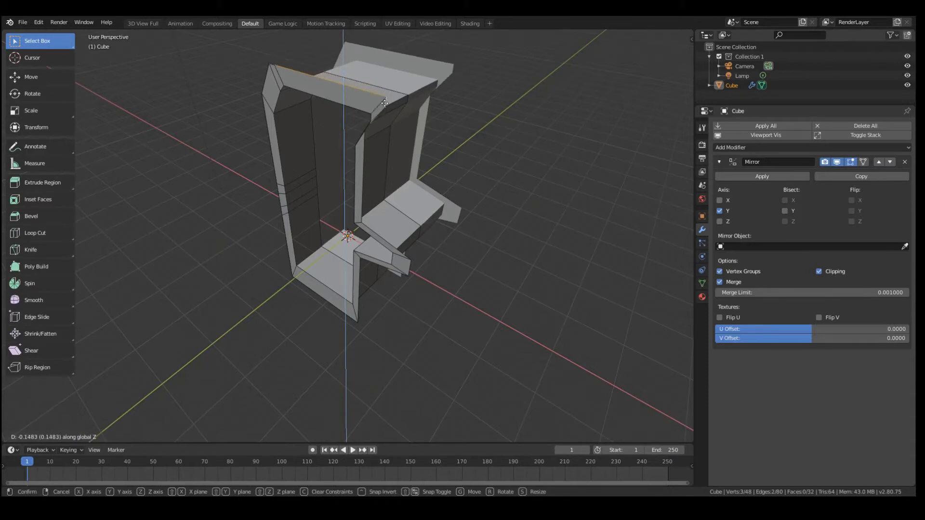
click(384, 111)
Lower the frame's sloped outer edge beneath the front overhang along Z
middle_drag(385, 112, 426, 135)
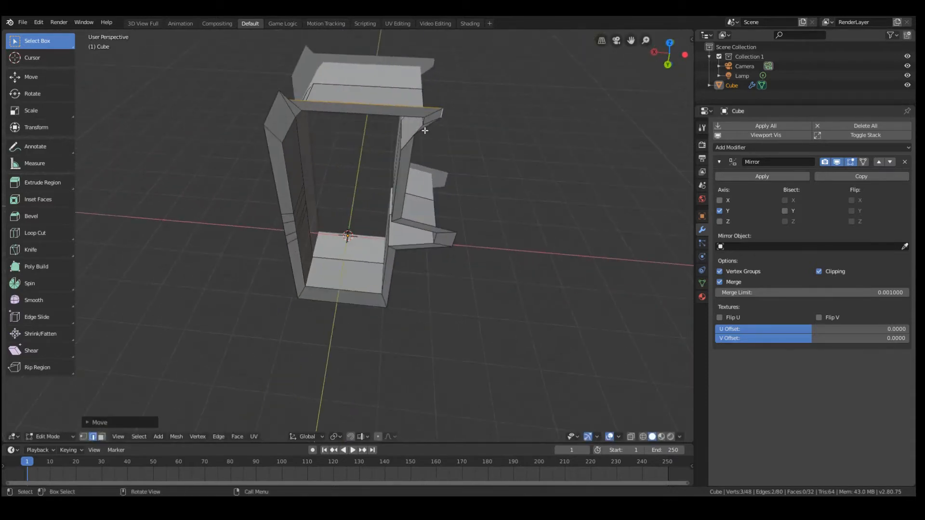
scroll(424, 135, up, 2)
scroll(464, 115, down, 1)
key(g)
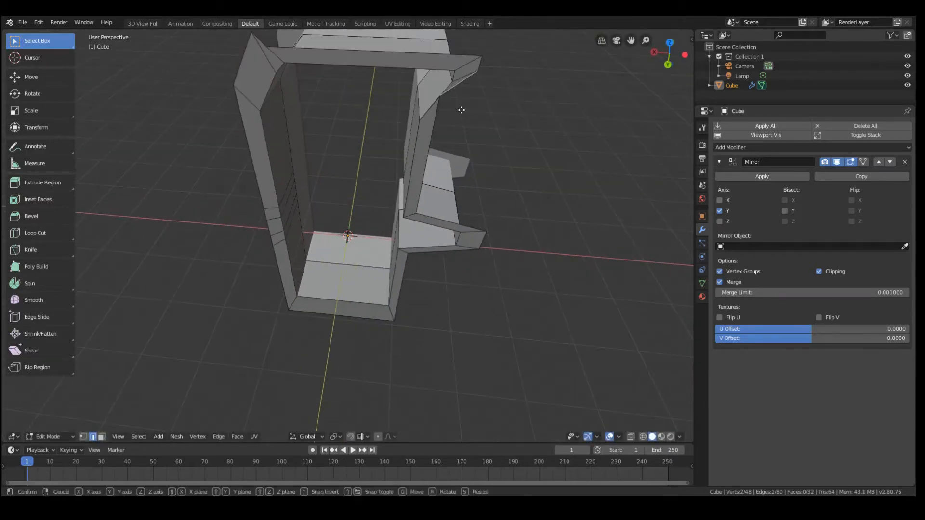
key(z)
click(464, 138)
Check the frame in Object Mode, then show the mesh in front orthographic view with wireframe shading for vertex editing
key(Tab)
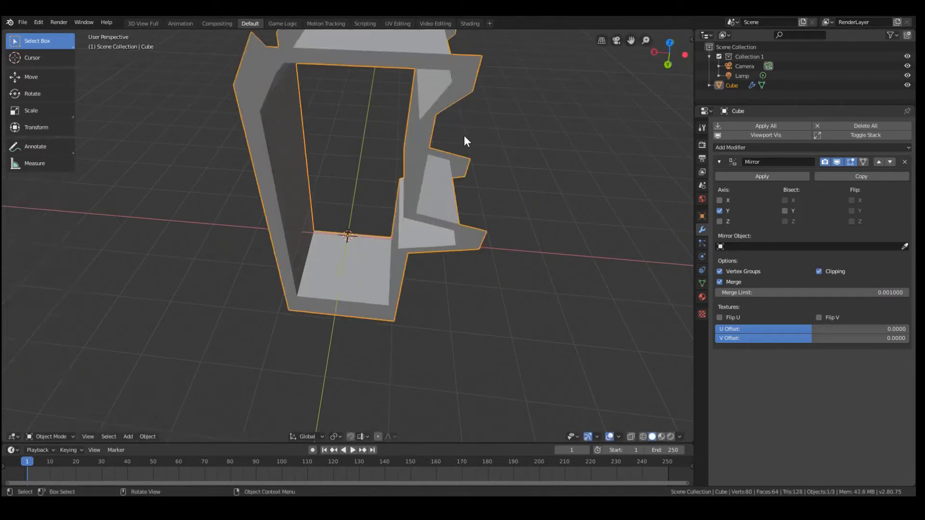
scroll(464, 135, down, 1)
key(Tab)
middle_drag(413, 158, 416, 143)
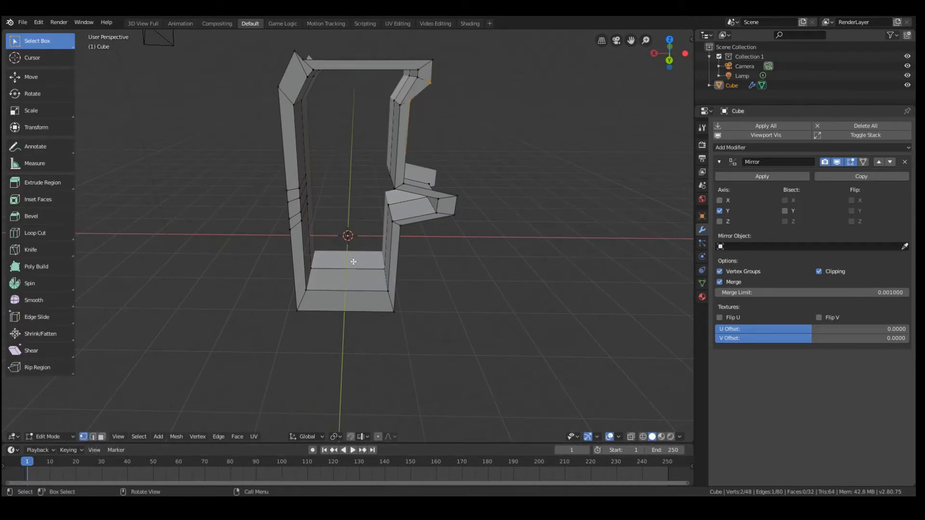
key(KP_1)
key(KP_3)
key(KP_1)
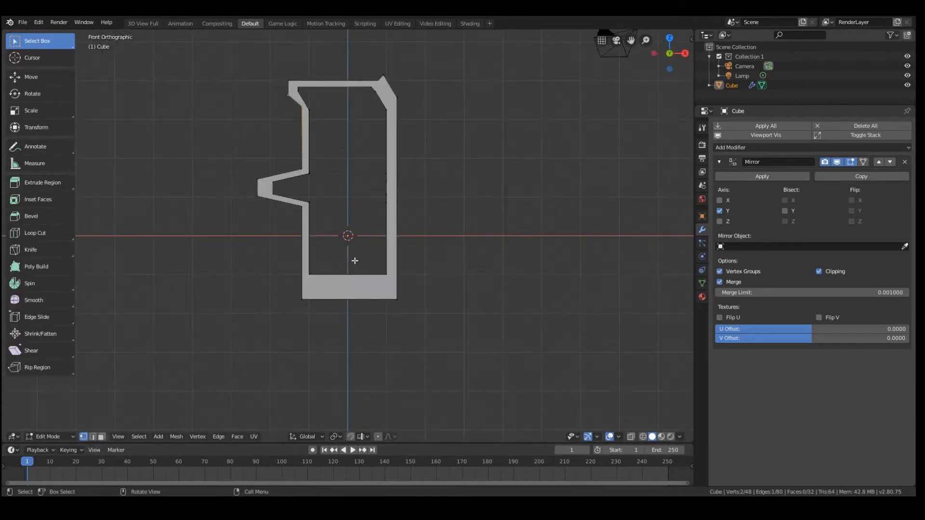
key(z)
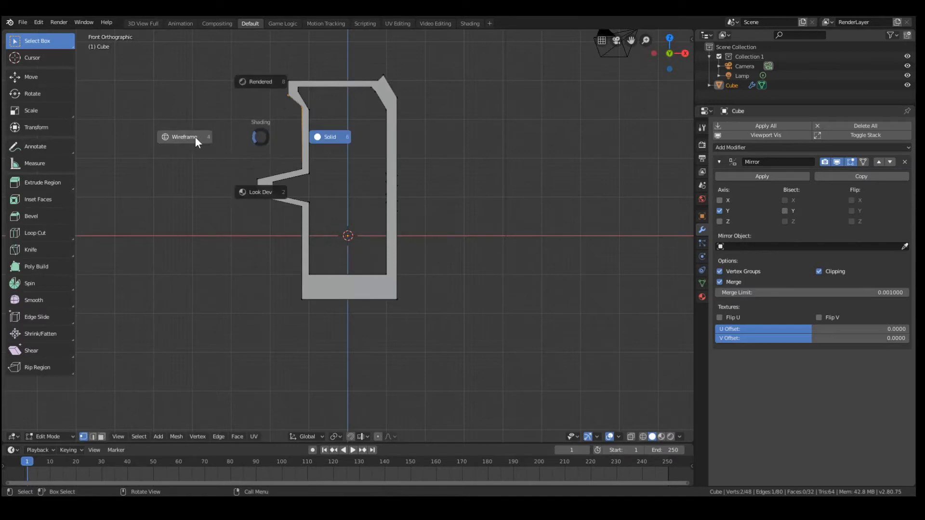
click(195, 137)
Move the frame's outer vertex beneath the front overhang along Z, level with the neighbouring inner corner
key(a)
key(alt+a)
key(b)
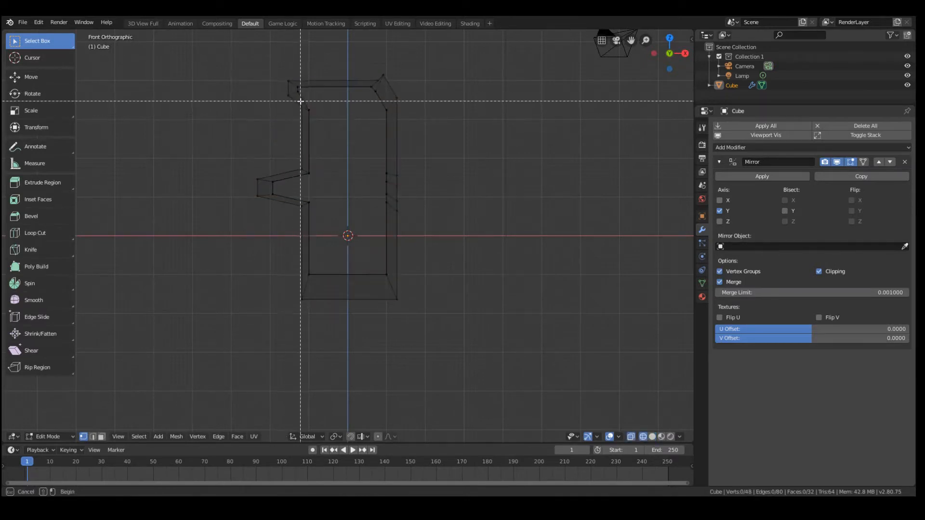
drag(299, 103, 302, 118)
key(g)
key(z)
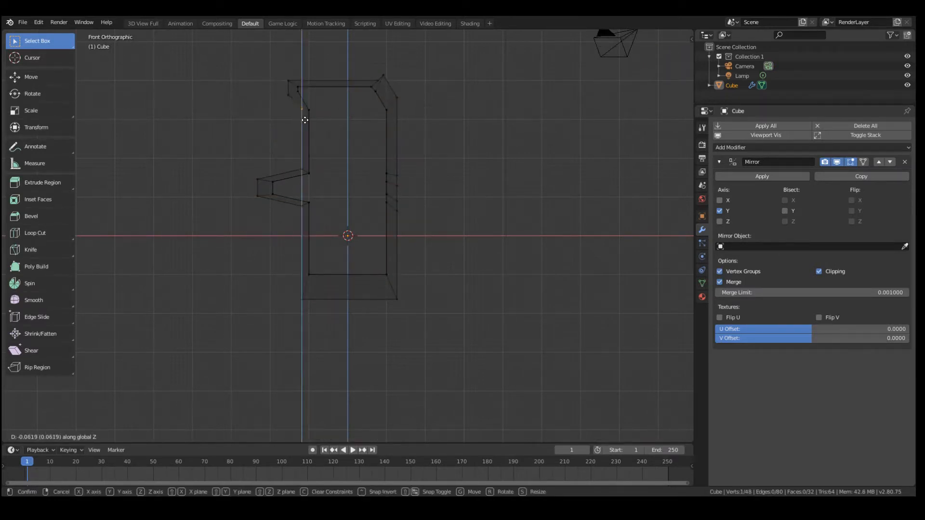
click(305, 120)
key(g)
key(z)
click(300, 119)
key(b)
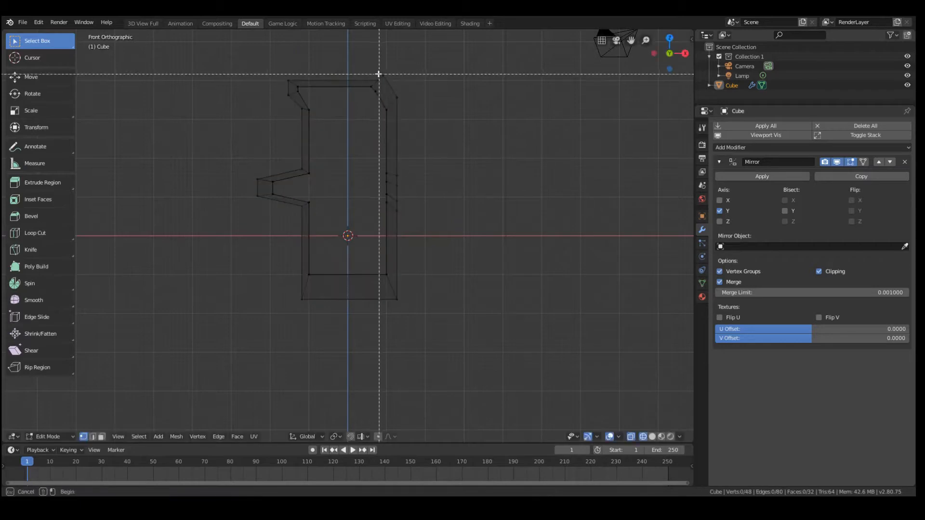
drag(378, 75, 391, 79)
key(g)
key(z)
right_click(391, 83)
key(a)
key(a)
Lower the protruding outer vertex at the frame's rear top corner about 0.24 units along Z
key(b)
key(g)
key(z)
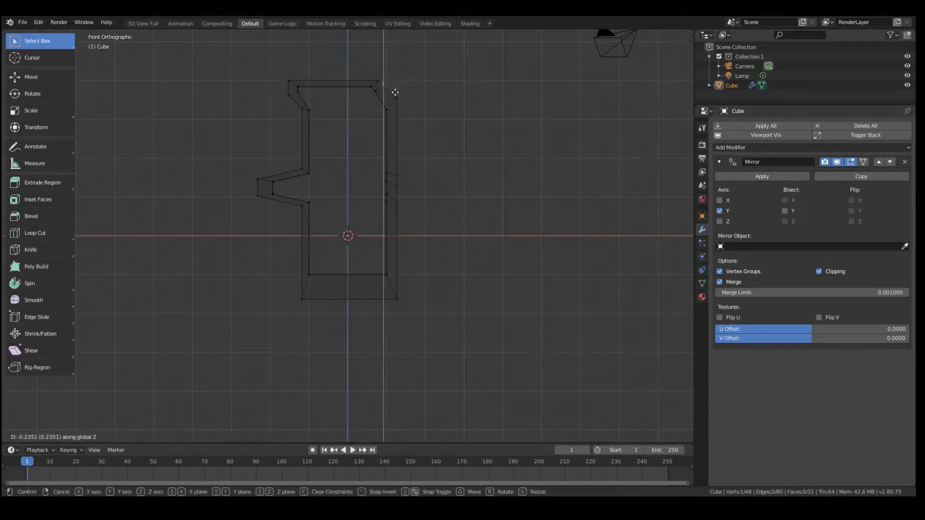
click(395, 93)
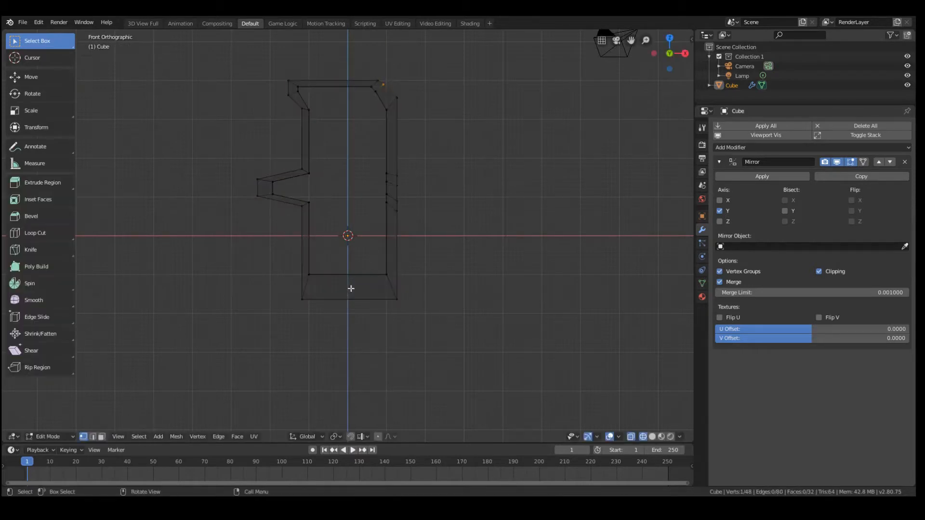
Lower the cabinet's inner bottom vertices about 0.41 units along Z toward the frame's lower edge
drag(305, 267, 391, 284)
key(g)
key(z)
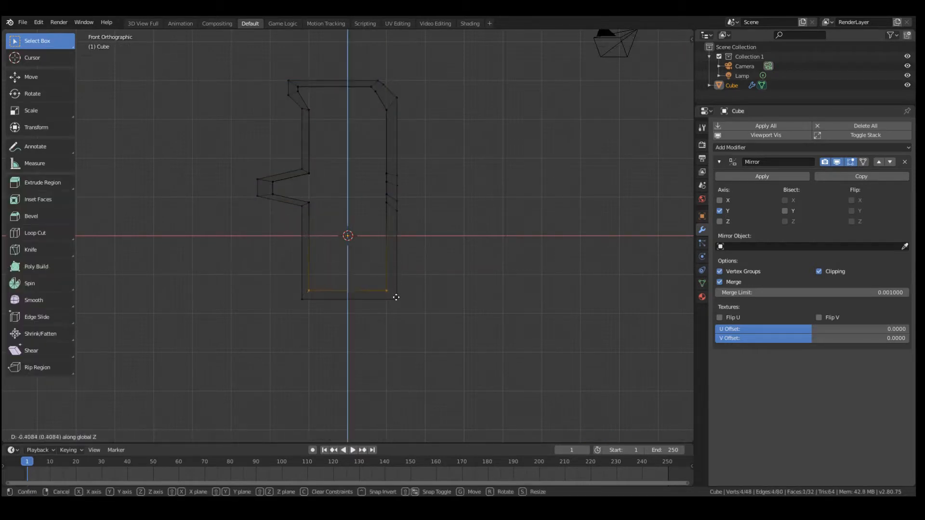
click(396, 297)
Raise the cabinet's bottom face about 0.16 units along Z and check it in Object Mode
middle_drag(397, 298, 336, 299)
key(Tab)
key(Tab)
key(g)
key(z)
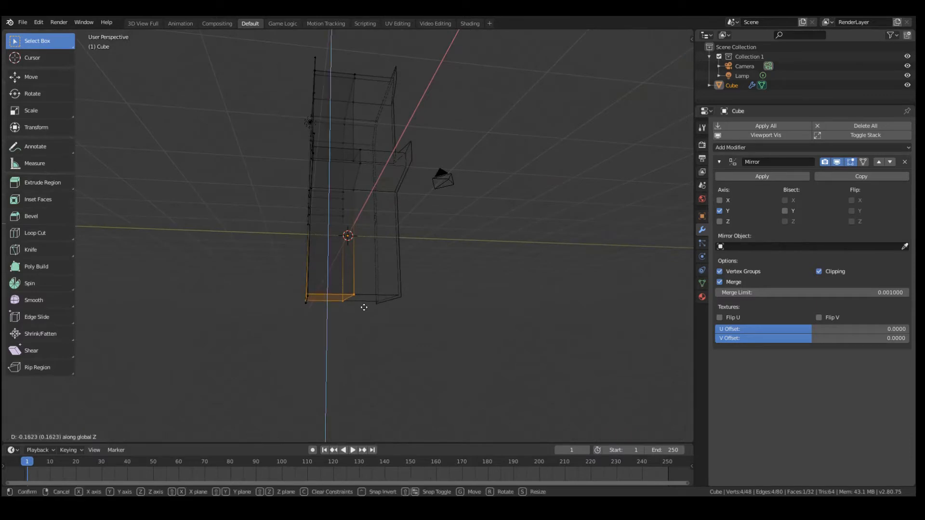
click(364, 308)
key(Tab)
mouse_move(345, 295)
alt+mouse_down()
mouse_move(322, 310)
mouse_move(347, 307)
mouse_move(337, 297)
alt+mouse_up()
Select the frame's outer edge loop, return to solid shading, and extrude the loop outward about 0.17 units along Y
key(Tab)
alt+click(348, 308)
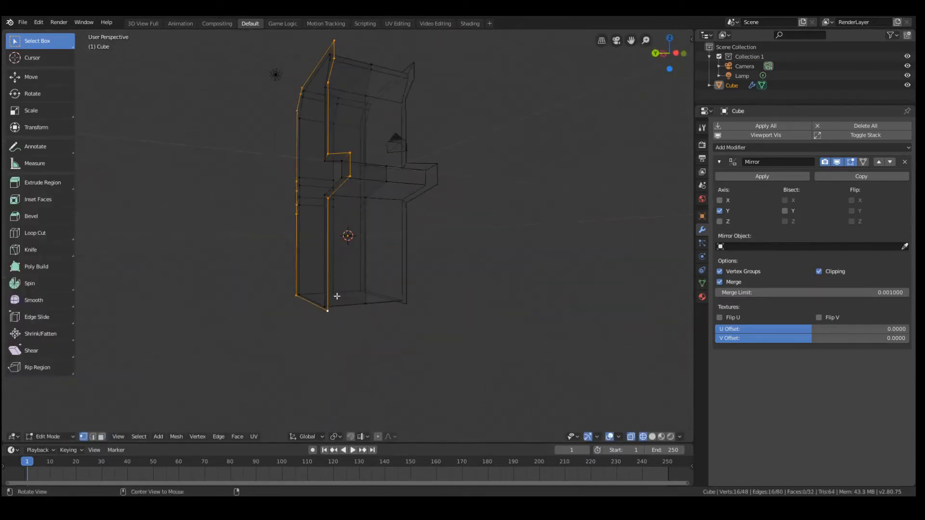
mouse_move(384, 195)
alt+mouse_down()
mouse_move(409, 213)
mouse_move(408, 175)
mouse_move(522, 173)
mouse_move(455, 194)
alt+mouse_up()
key(z)
click(437, 182)
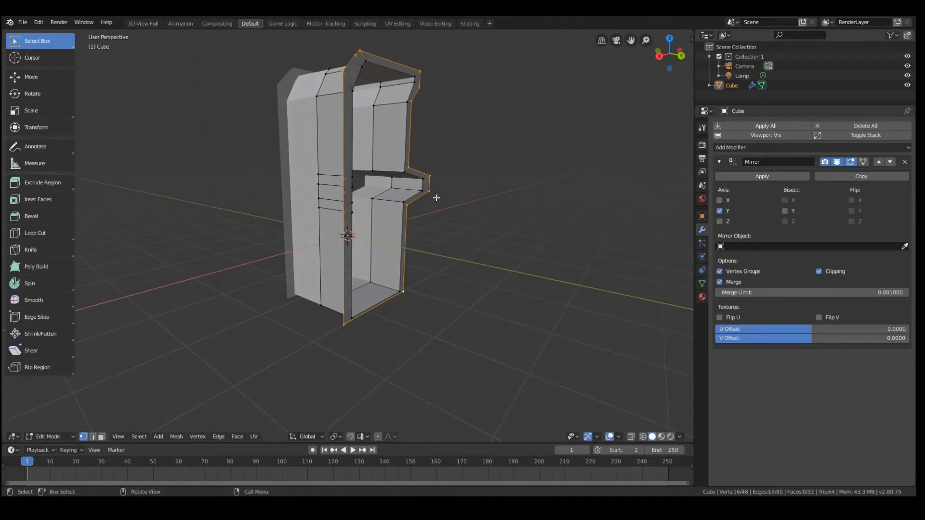
key(e)
key(x)
key(y)
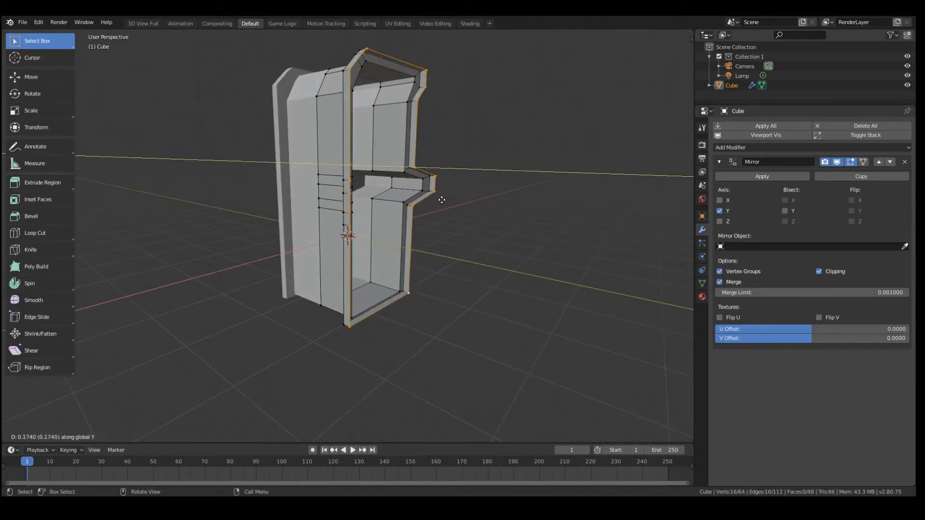
click(441, 199)
Close the cabinet's open side with Grid Fill and check the closed shape in Object Mode
middle_drag(442, 199, 317, 194)
middle_drag(383, 163, 409, 150)
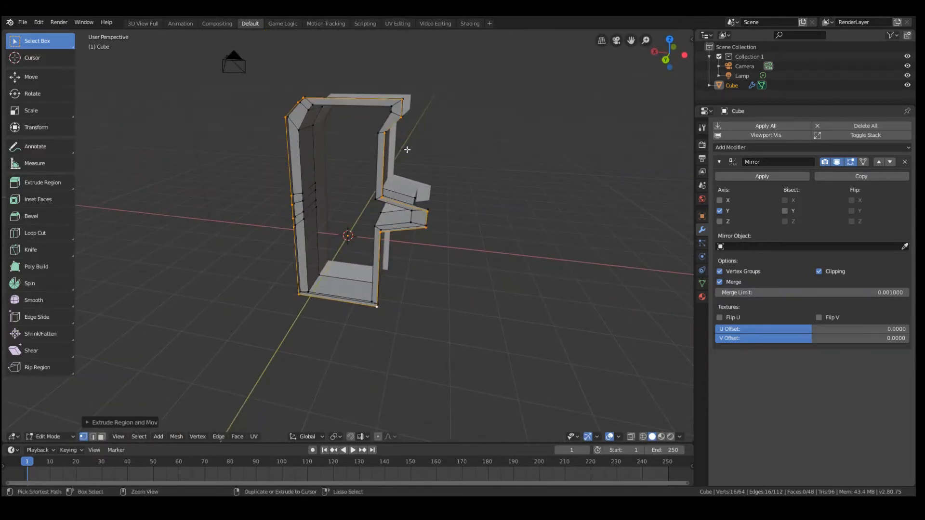
key(ctrl+f)
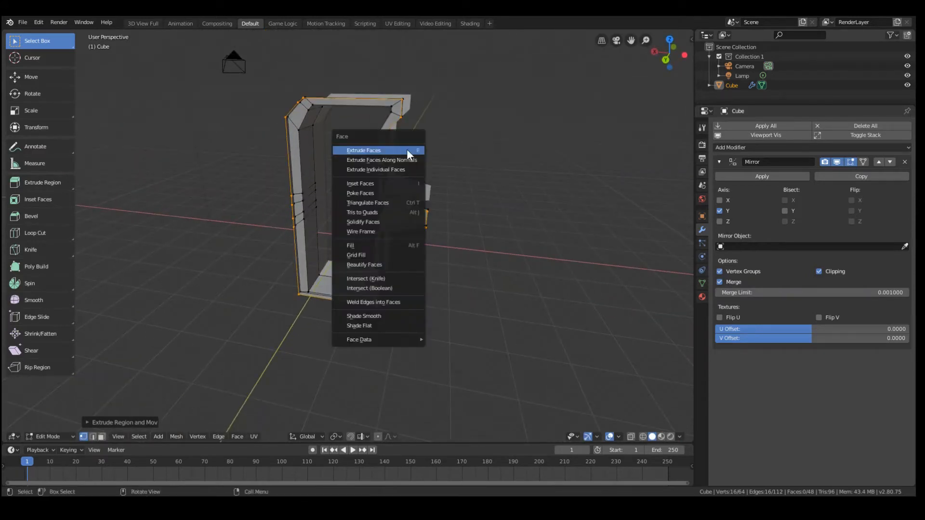
click(380, 255)
key(Tab)
middle_drag(415, 253, 176, 122)
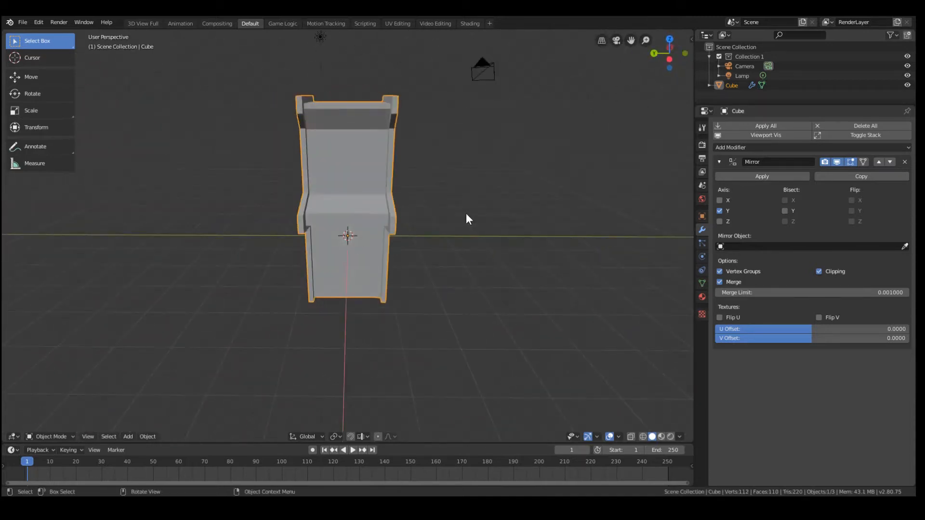
key(Tab)
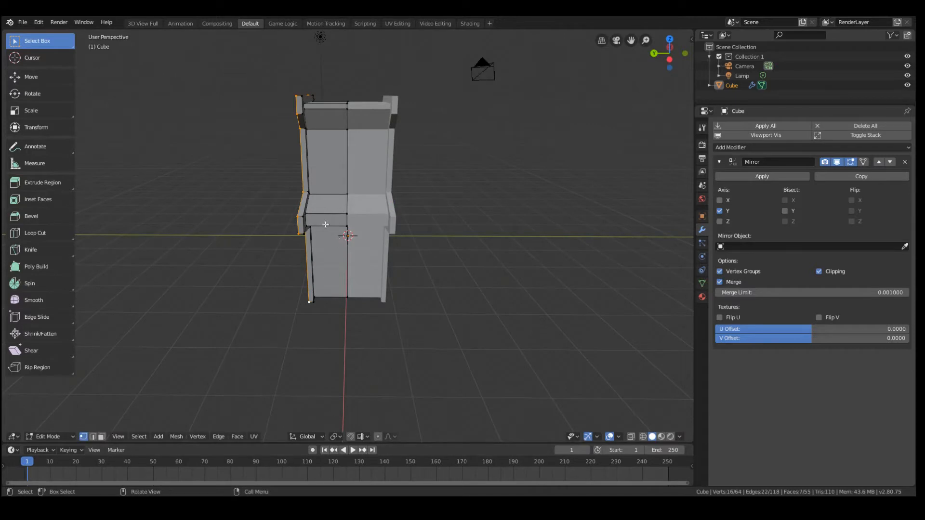
key(Tab)
middle_drag(378, 163, 354, 126)
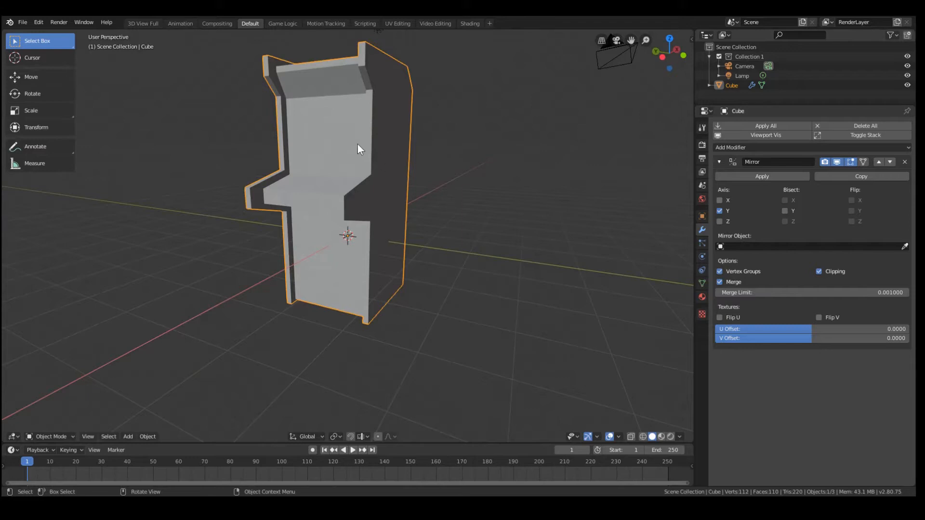
key(Tab)
middle_drag(358, 144, 350, 184)
key(Tab)
Add a mesh circle and move it along Z and X to the front of the cabinet
scroll(360, 180, up, 4)
key(shift+a)
mouse_move(351, 184)
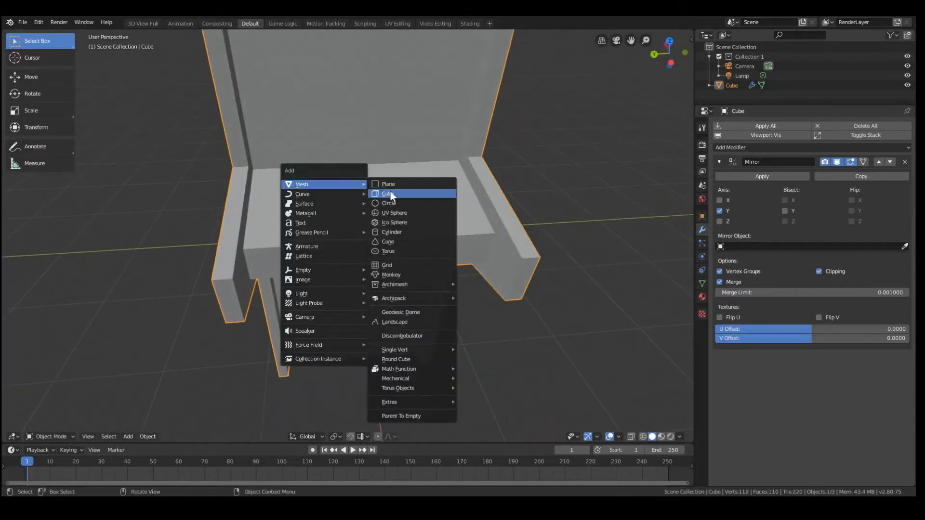
click(385, 203)
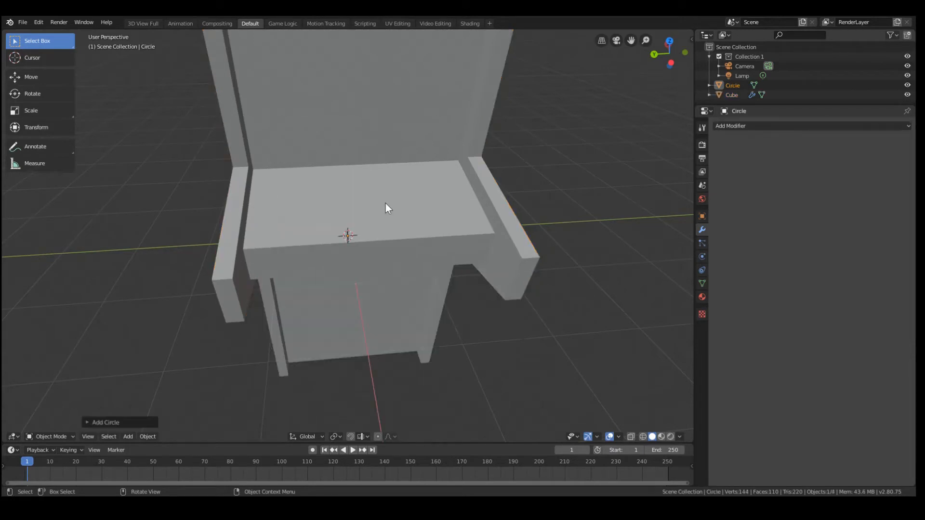
key(g)
key(z)
click(377, 171)
key(g)
key(x)
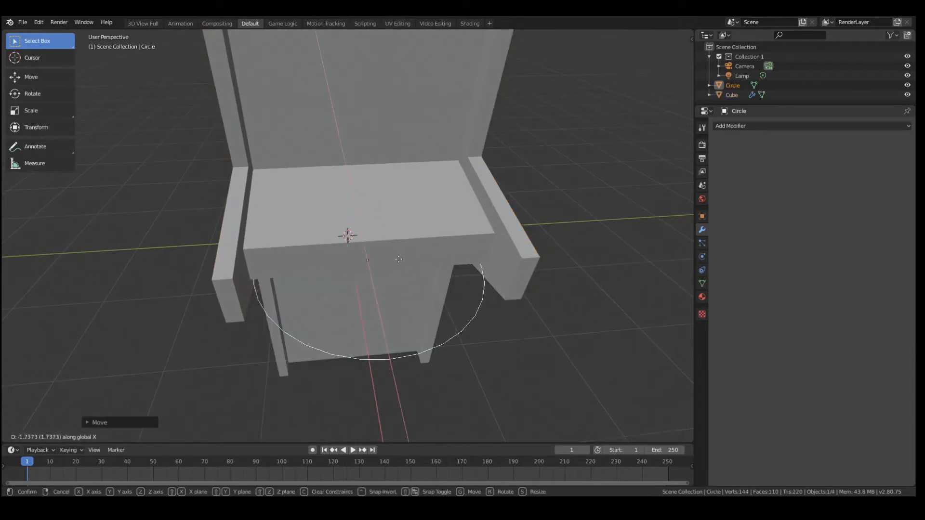
click(400, 262)
Reposition the circle clear of the cabinet's front, near the height of the control panel, and check it in front orthographic view
scroll(416, 310, down, 6)
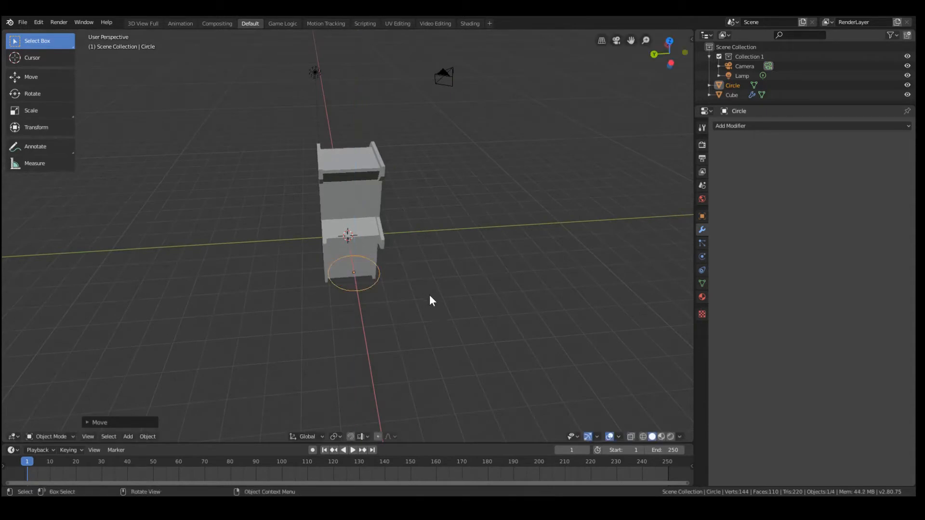
scroll(431, 300, up, 8)
key(g)
key(x)
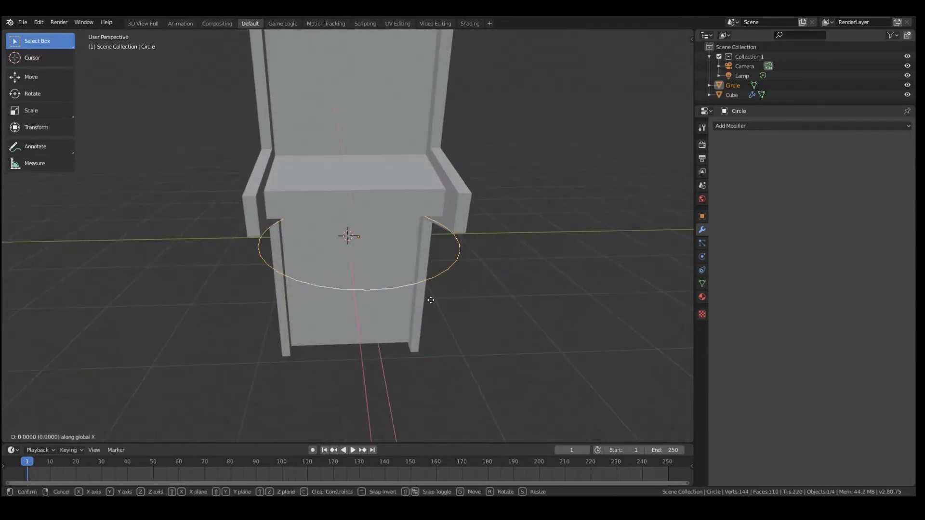
key(z)
click(438, 343)
scroll(398, 284, down, 5)
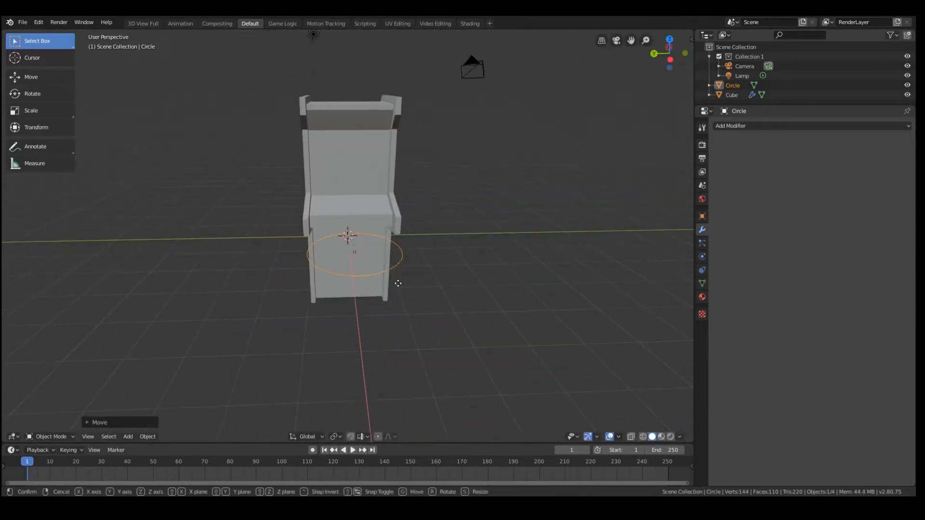
click(418, 307)
key(KP_1)
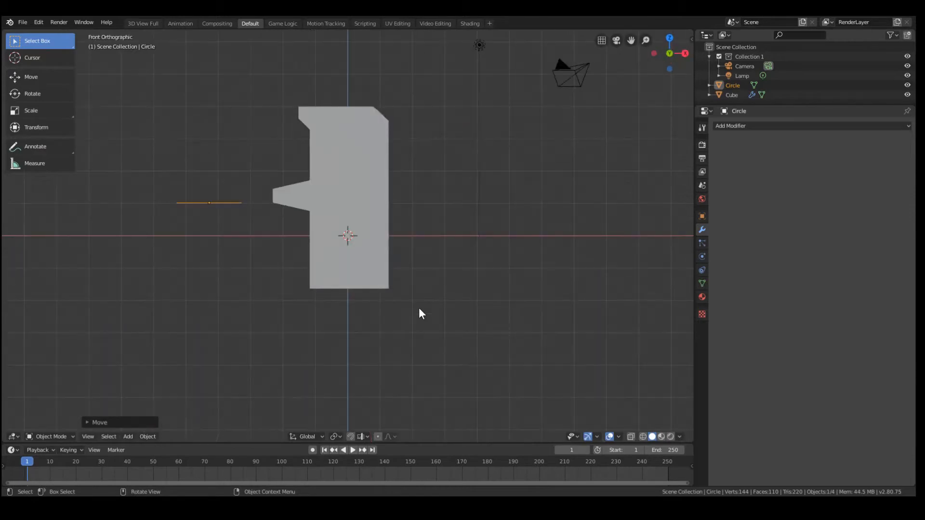
Extrude the whole circle upward along Z into a low ring-shaped wall
key(Tab)
key(KP_Decimal)
middle_drag(324, 246, 403, 283)
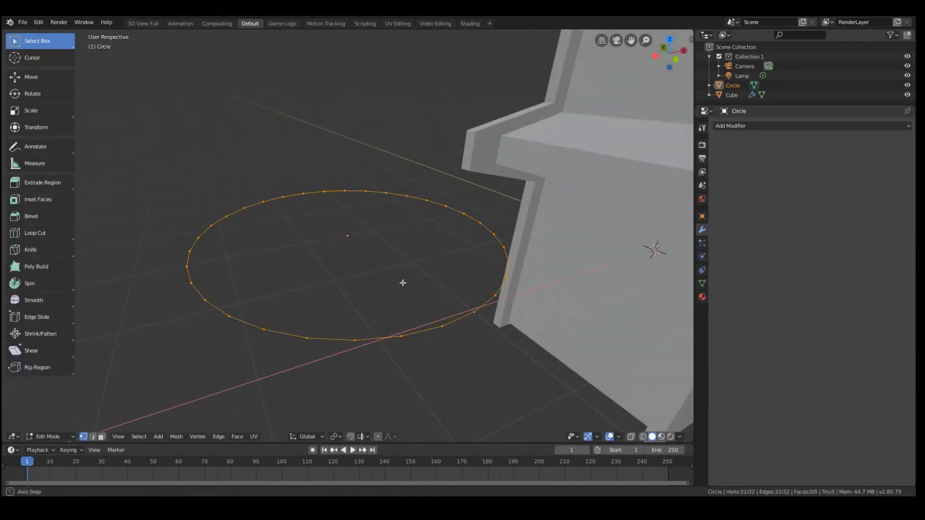
scroll(406, 283, down, 1)
scroll(419, 306, down, 2)
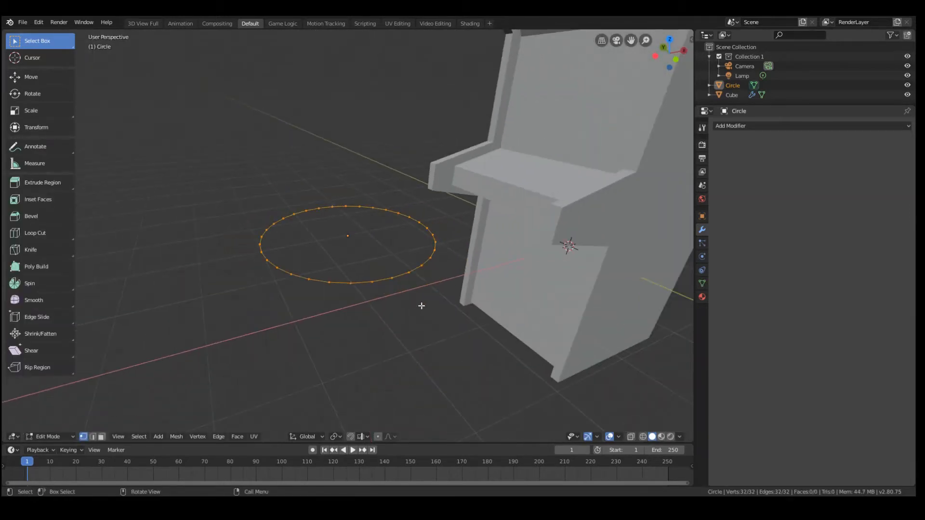
key(e)
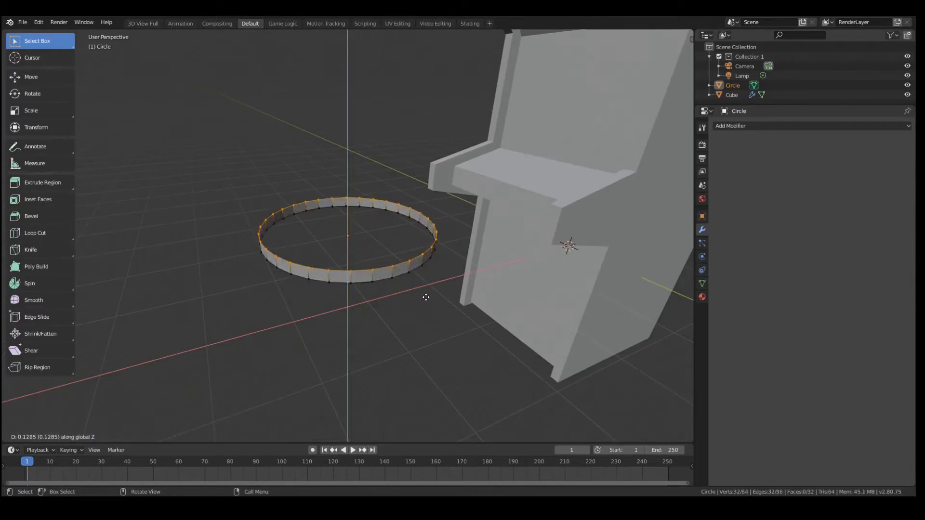
click(426, 293)
Extrude the ring's top edge, scale it slightly inward, and adjust its height along Z to form a narrow rim
scroll(493, 271, up, 2)
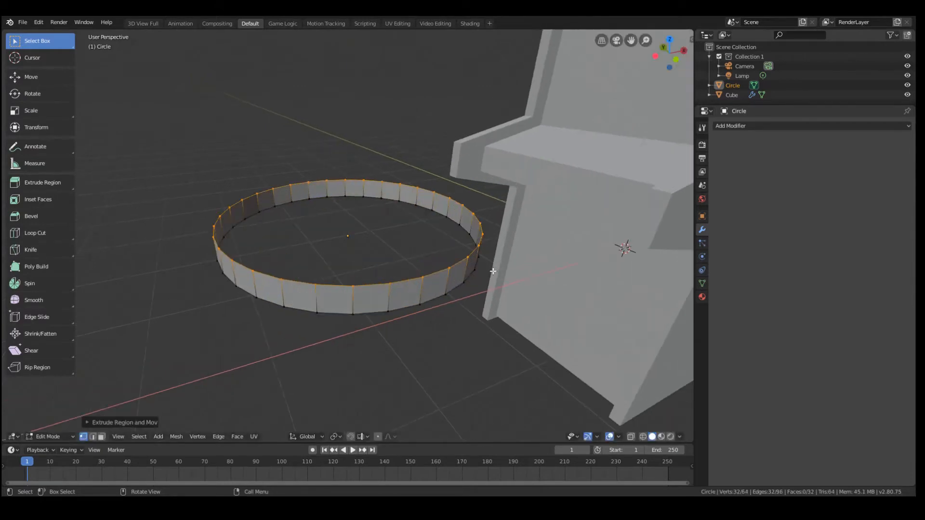
key(e)
right_click(493, 271)
key(s)
click(483, 269)
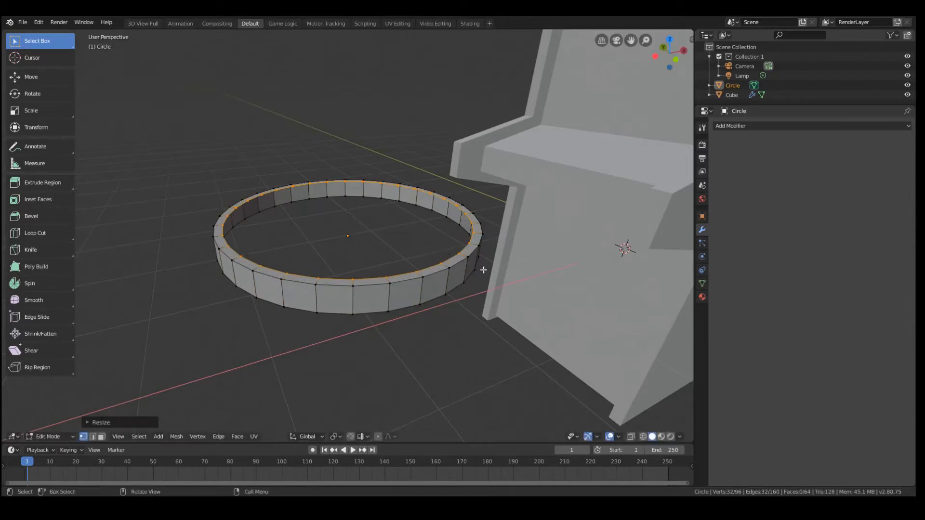
key(g)
key(z)
click(482, 269)
scroll(500, 281, up, 2)
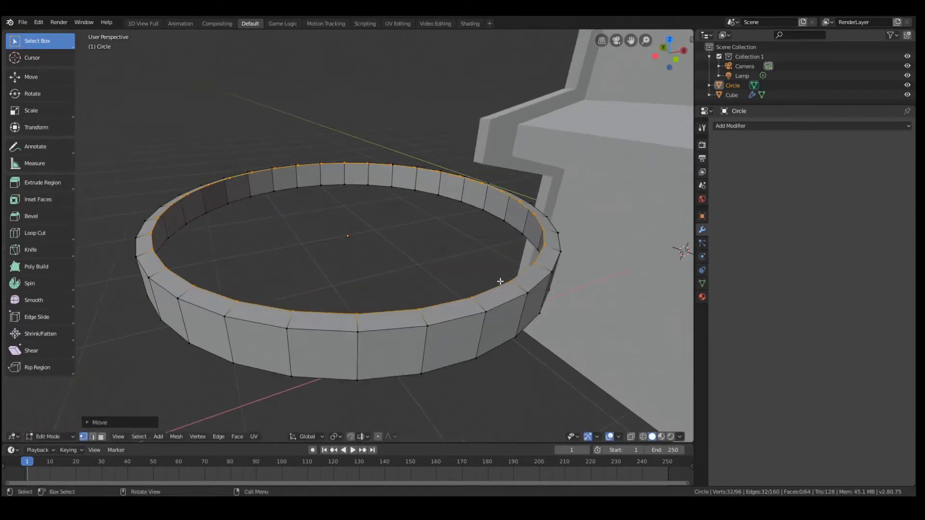
Extrude the rim's inner edge inward twice, lowering the innermost loop slightly along Z
key(e)
right_click(639, 266)
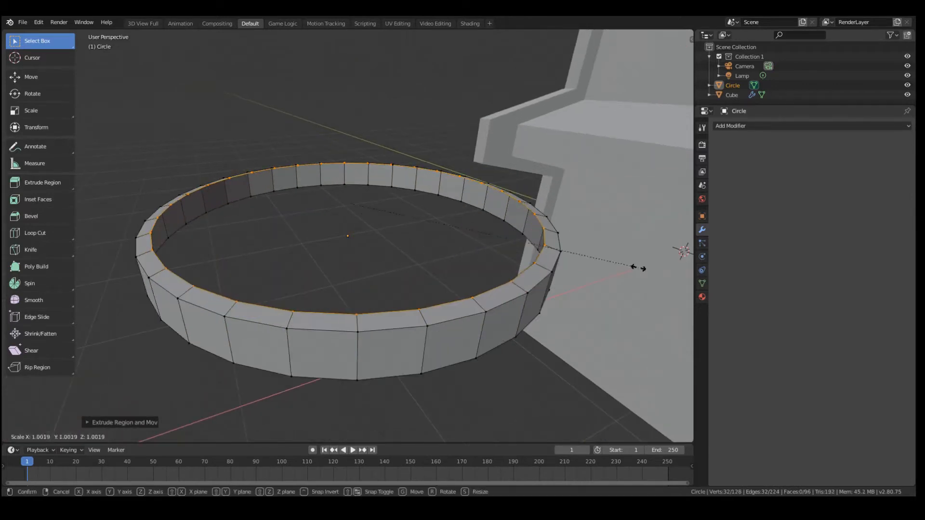
key(s)
click(597, 263)
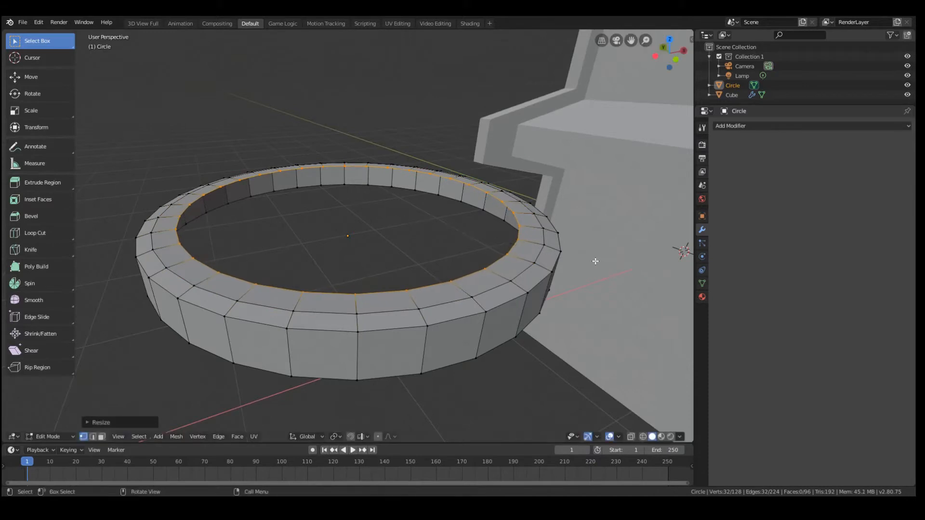
key(e)
key(z)
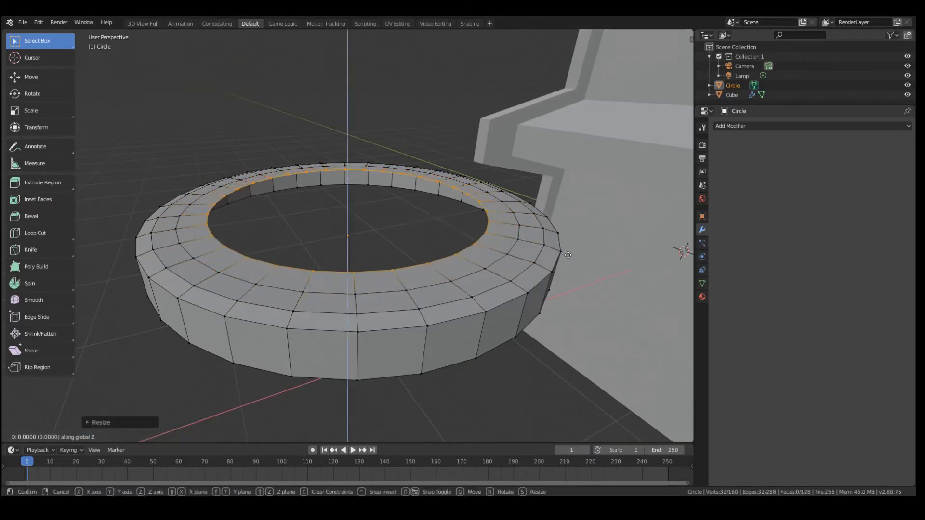
click(570, 260)
middle_drag(569, 261, 566, 259)
Extrude the innermost loop downward along Z and scale it inward to start the seat's dished top
key(e)
key(z)
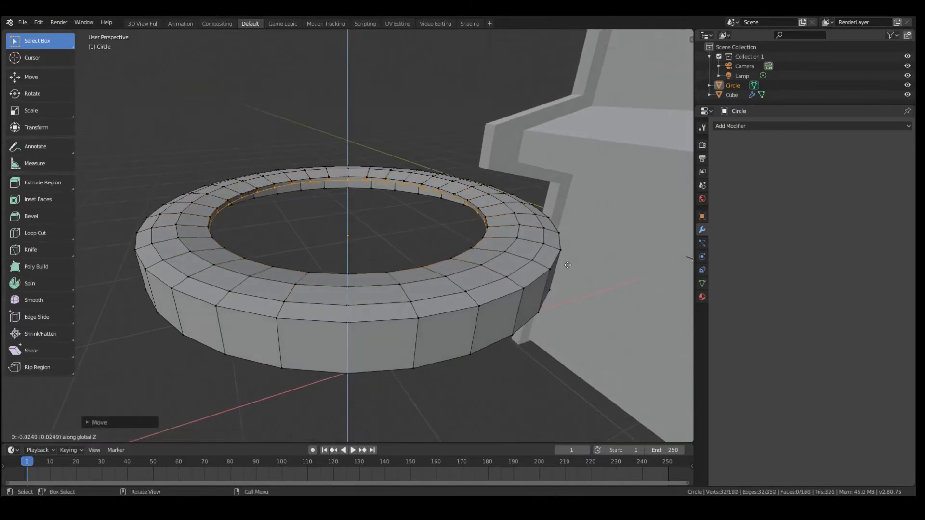
click(584, 276)
key(s)
click(555, 270)
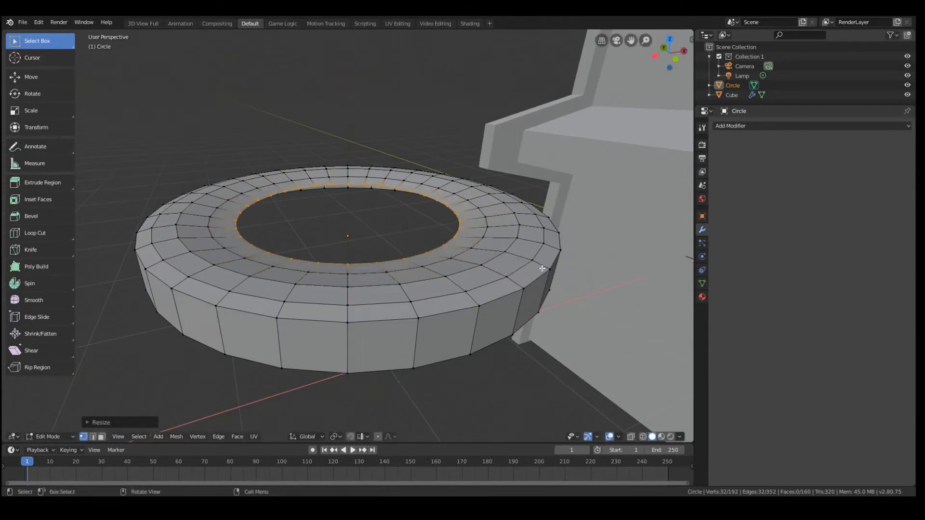
Extrude the innermost loop inward once more, lower it about 0.01 units along Z, and fill the remaining hole with a face
middle_drag(556, 270, 515, 262)
key(e)
key(z)
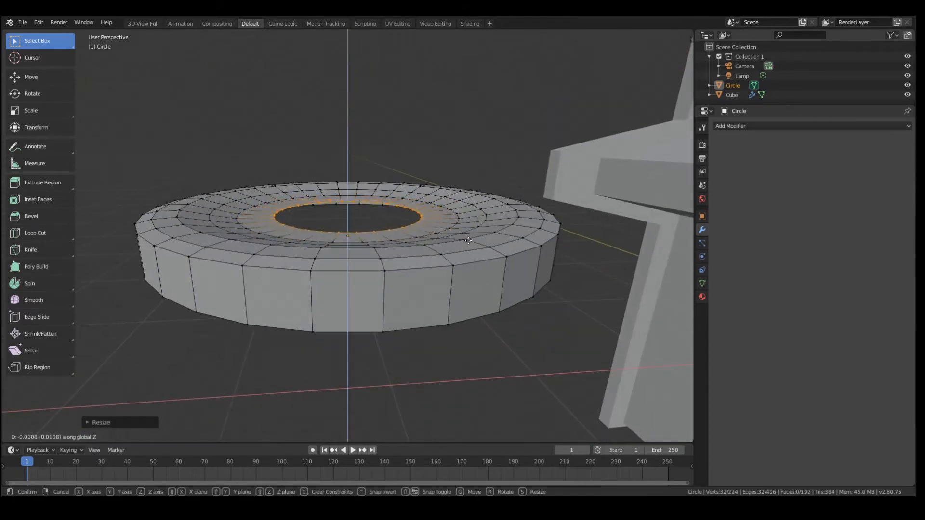
click(469, 242)
key(f)
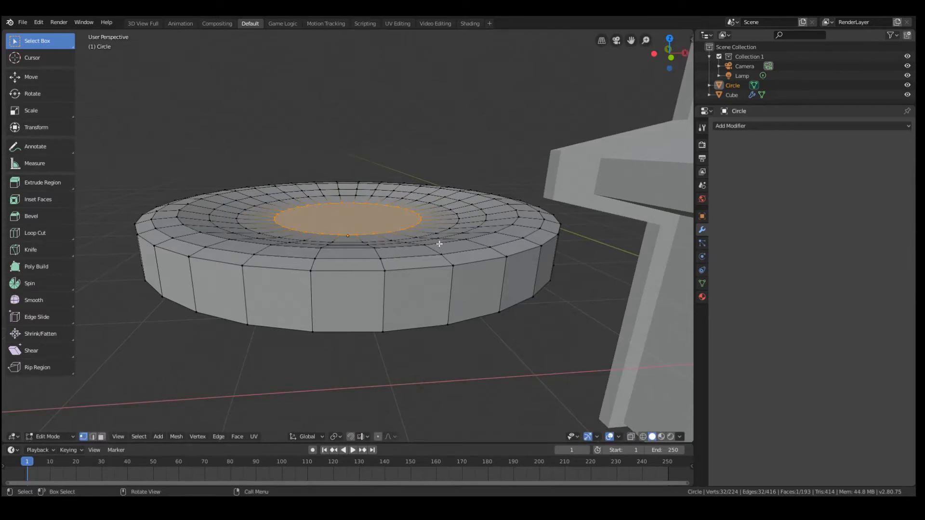
middle_drag(370, 230, 390, 250)
key(Tab)
Apply Shade Smooth to the round seat in Object Mode and check its surface from several angles
key(Tab)
key(Tab)
middle_drag(469, 352, 449, 307)
key(Tab)
key(Tab)
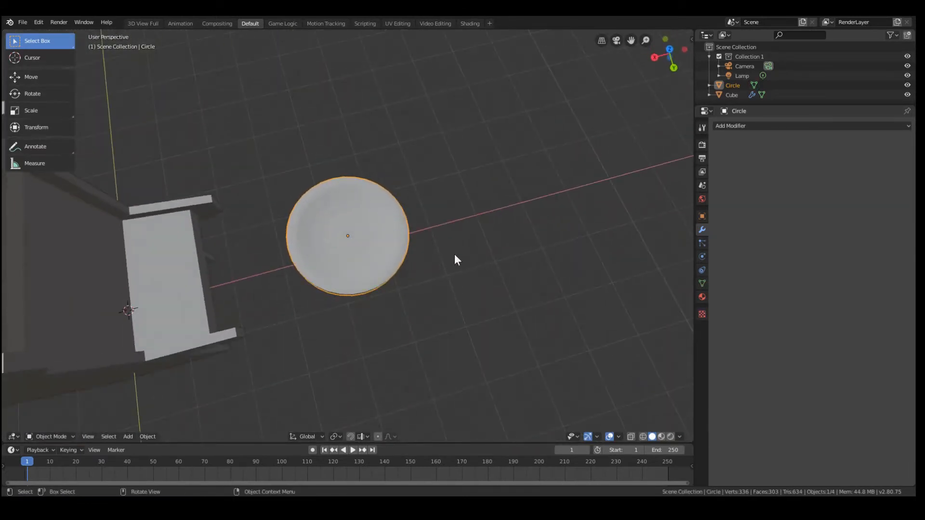
scroll(330, 229, up, 5)
right_click(407, 237)
click(404, 241)
scroll(430, 254, down, 1)
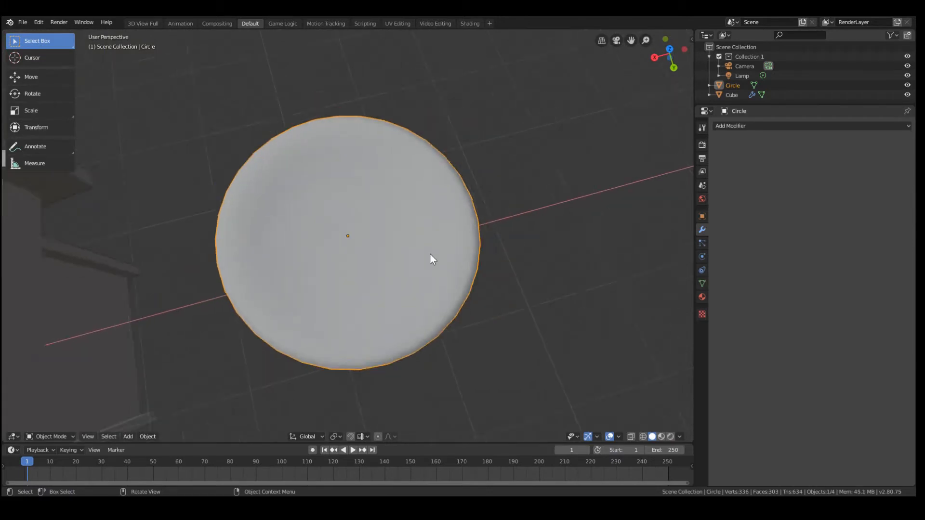
middle_drag(430, 255, 389, 233)
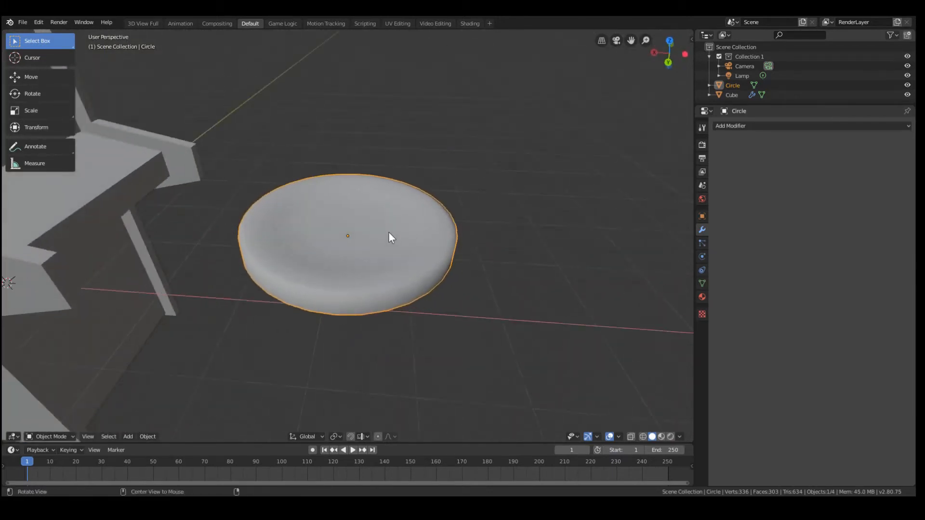
scroll(391, 234, down, 3)
scroll(392, 233, up, 4)
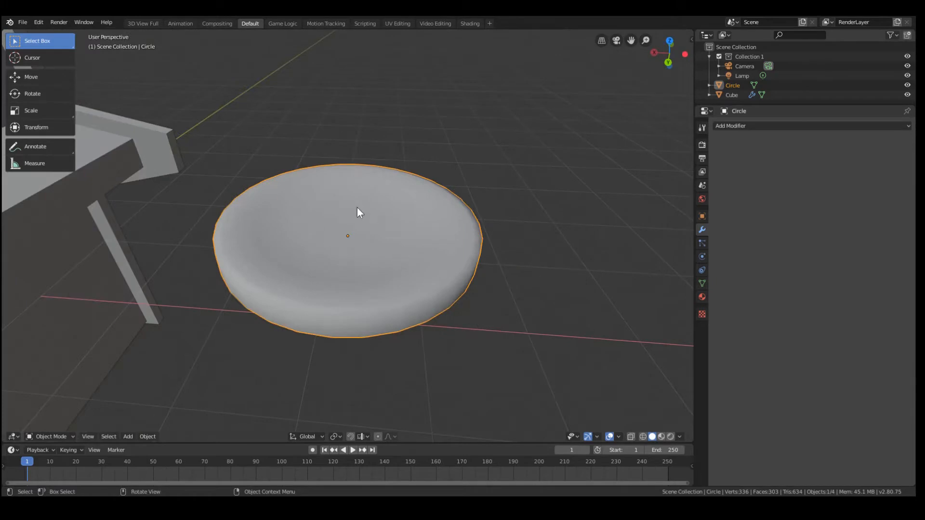
scroll(357, 212, down, 3)
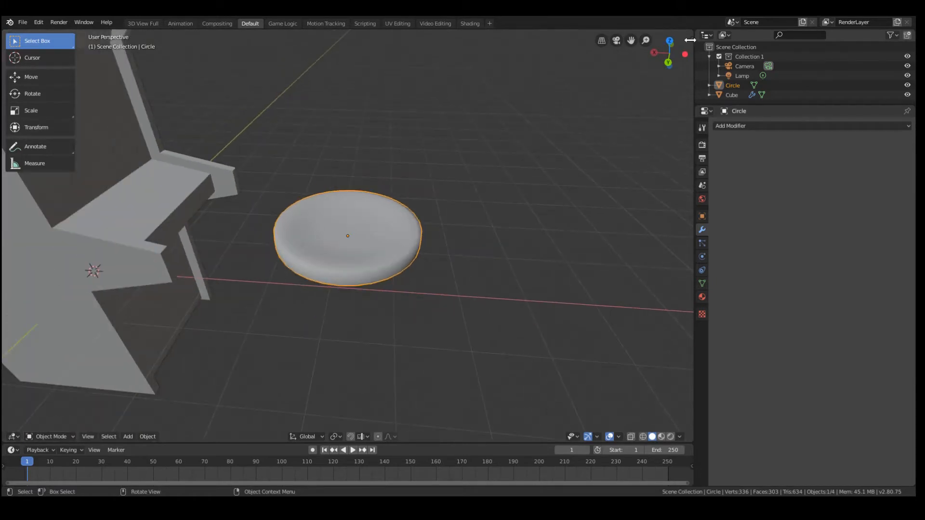
Show the disc's transform values and move it along X to about -1.39, at the cabinet's control shelf
click(690, 40)
click(688, 145)
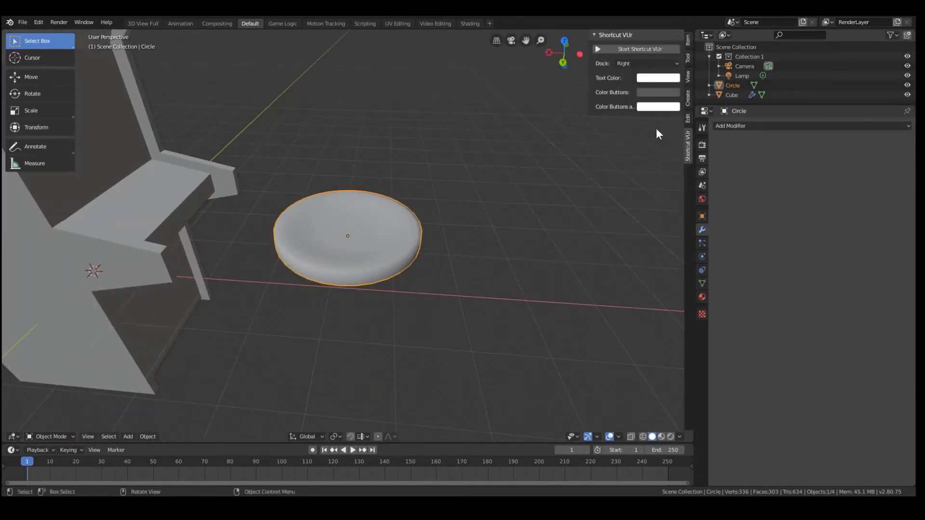
click(687, 43)
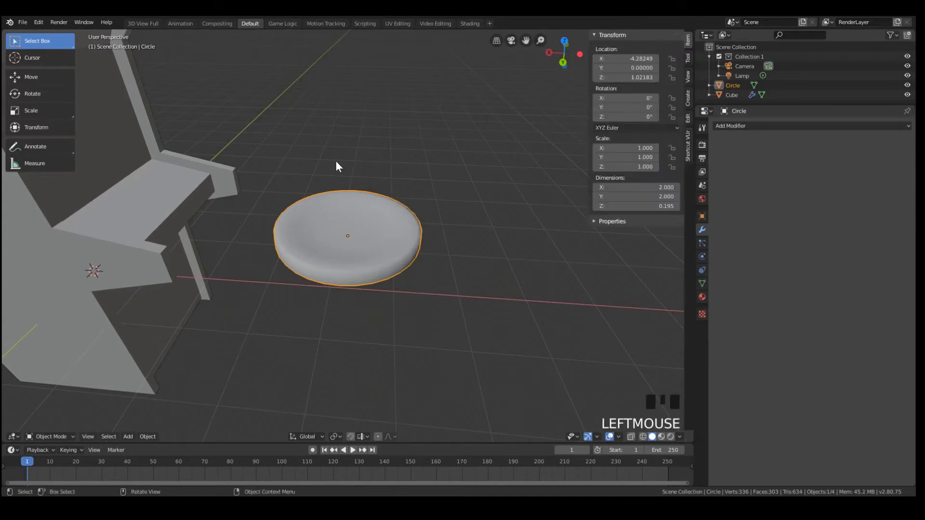
scroll(339, 159, up, 2)
middle_drag(338, 159, 348, 209)
scroll(348, 209, down, 2)
key(g)
key(x)
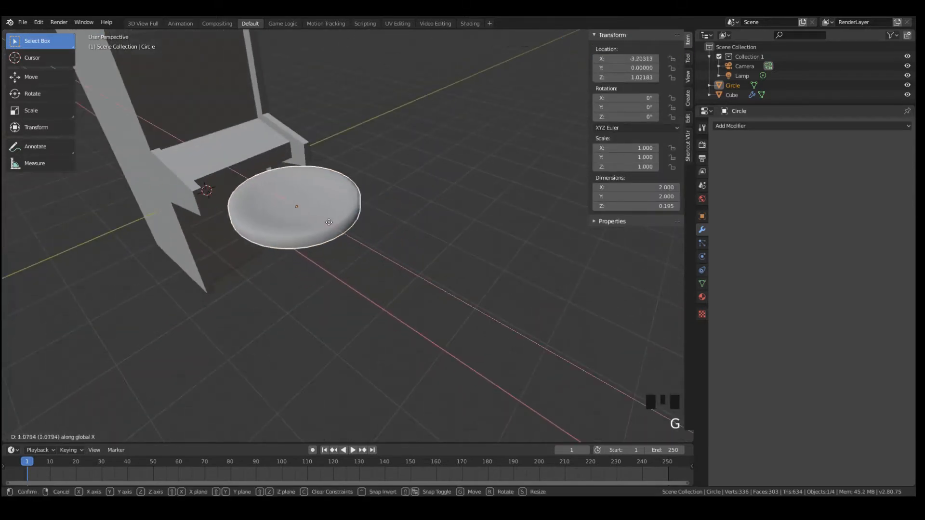
click(264, 190)
Scale the round disc uniformly to 0.25 and raise it along Z to about 1.55, near the control shelf's surface
key(g)
key(z)
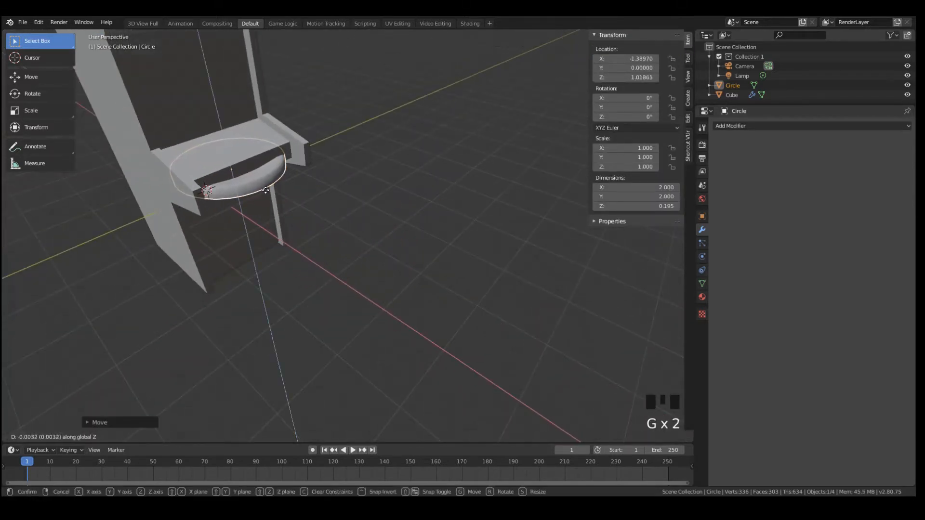
right_click(250, 152)
key(s)
click(272, 190)
key(g)
key(z)
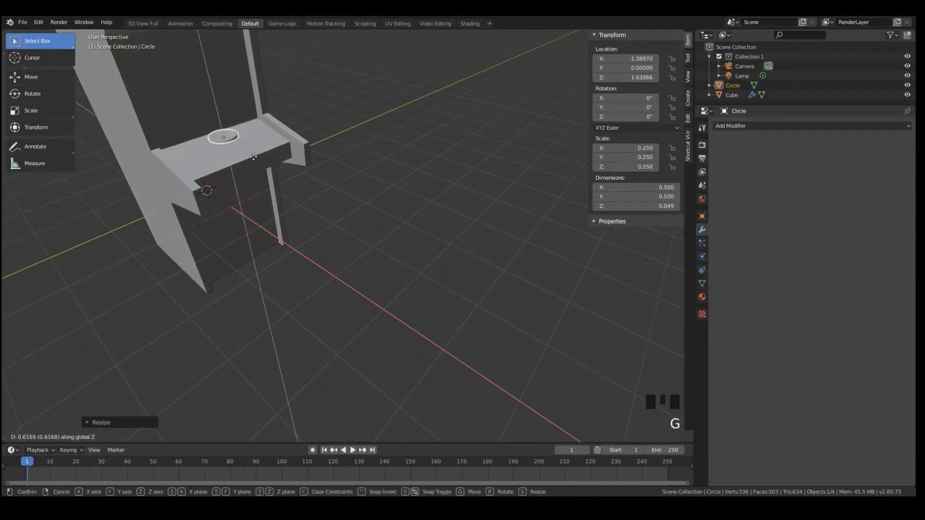
click(252, 162)
Thicken the disc by scaling it along Z to about 0.303
key(KP_3)
key(KP_1)
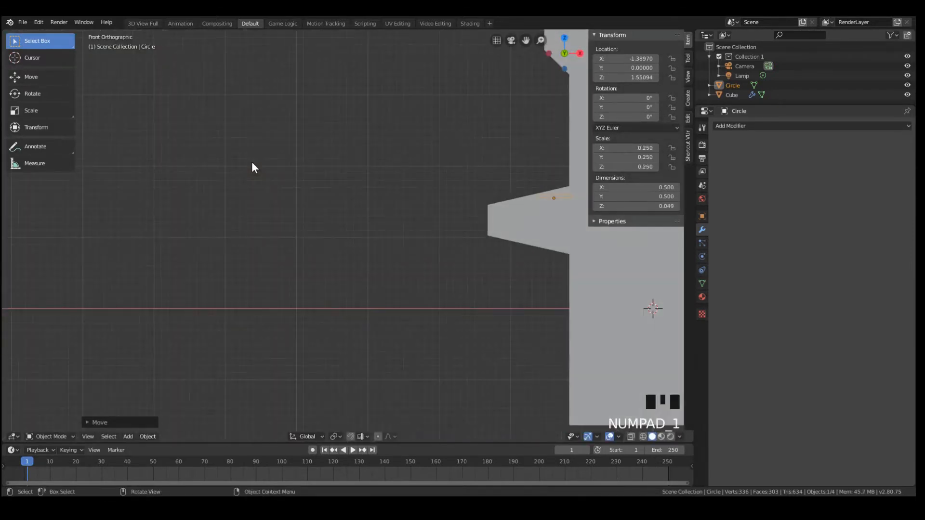
key(KP_0)
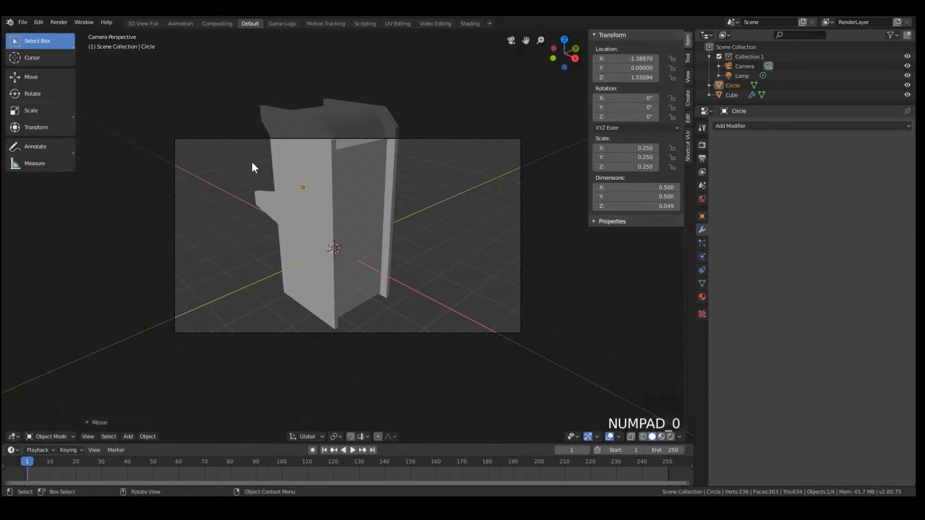
key(KP_1)
key(KP_Decimal)
key(KP_1)
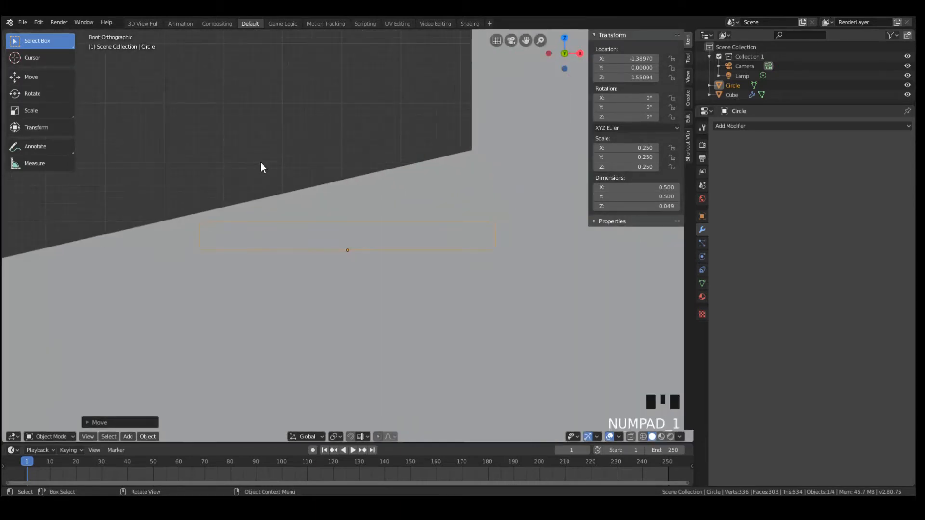
middle_drag(263, 168, 402, 252)
scroll(382, 232, down, 3)
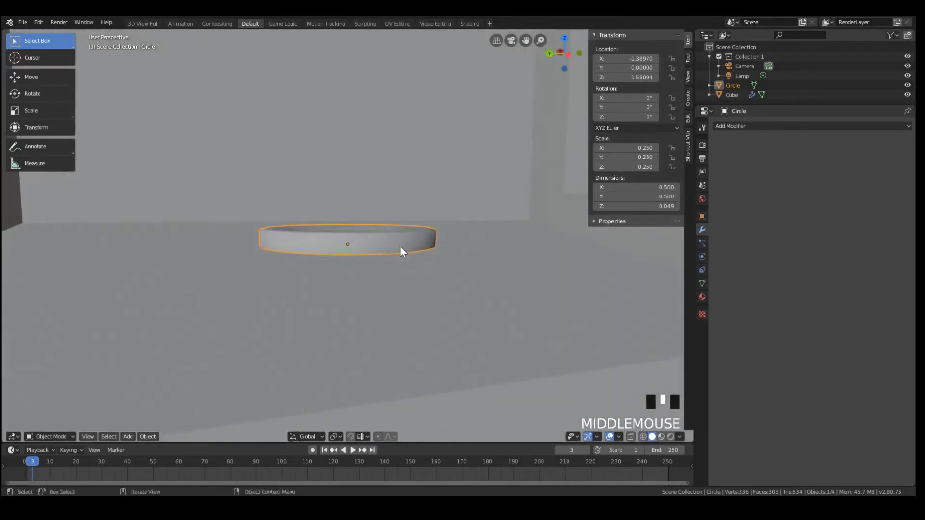
key(s)
key(z)
click(396, 281)
Lower the disc along Z to about 1.50 and check how it sits in the control shelf
key(g)
key(z)
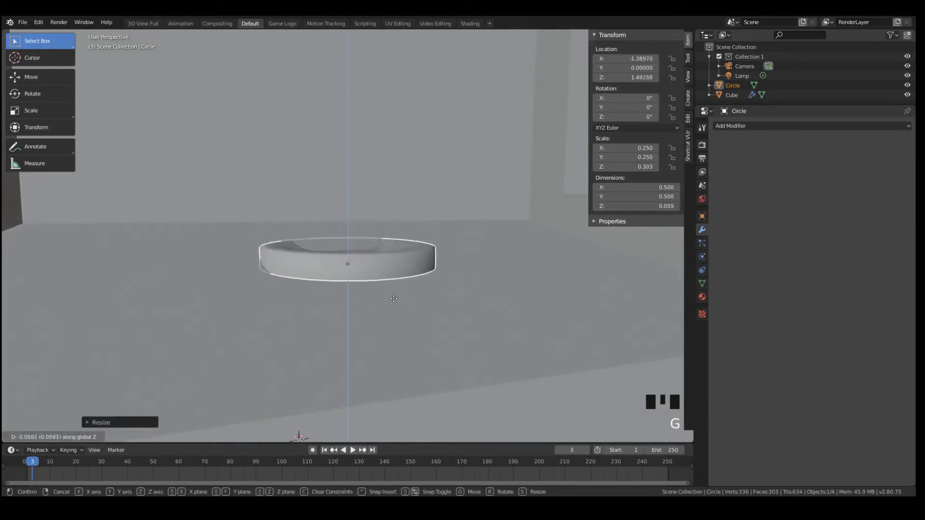
click(386, 290)
middle_drag(386, 290, 464, 287)
key(g)
key(z)
click(456, 281)
key(KP_1)
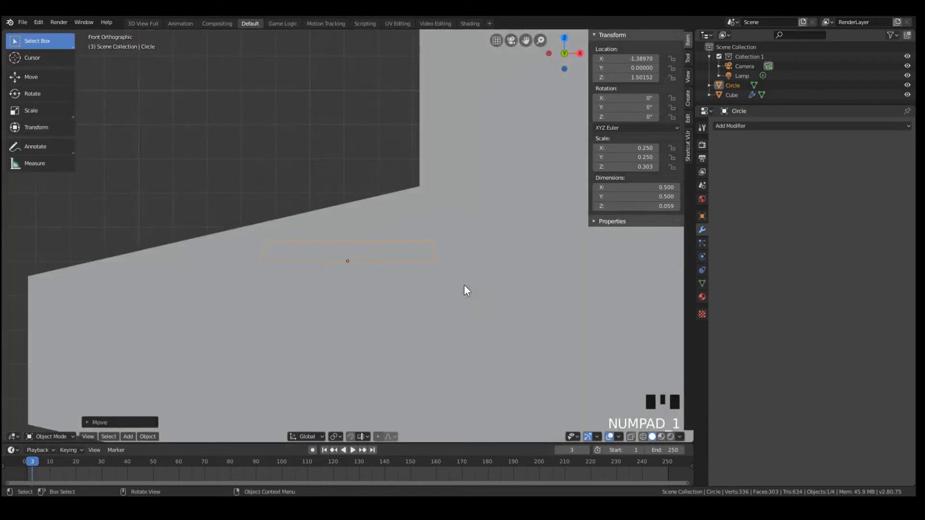
key(KP_1)
middle_drag(313, 244, 297, 186)
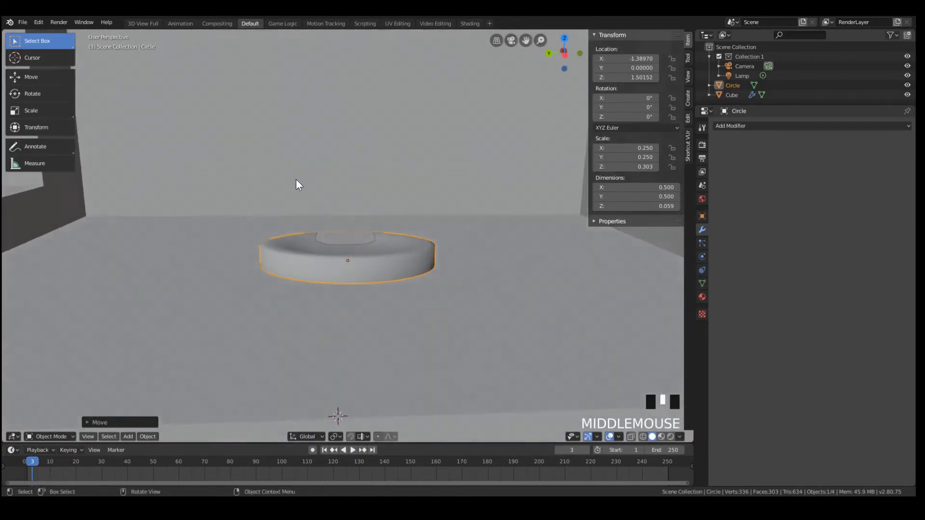
scroll(325, 208, down, 1)
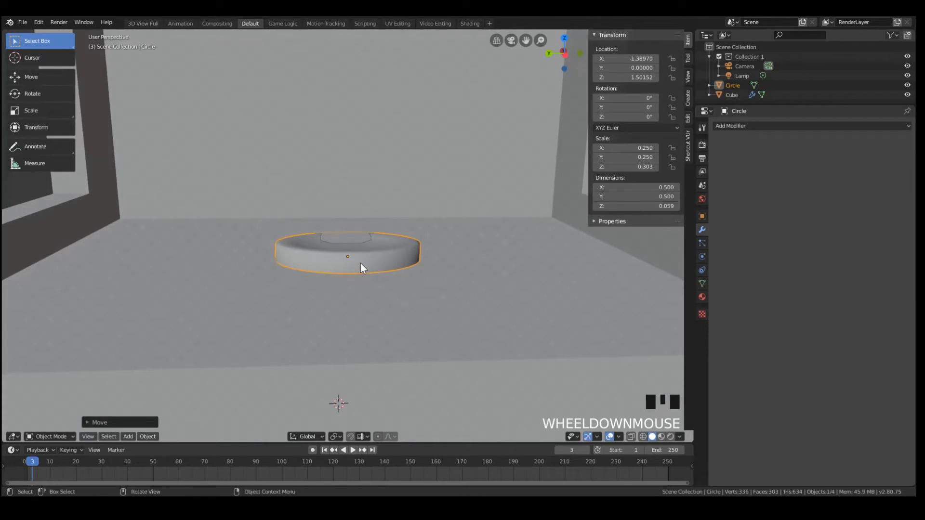
Rotate the disc about -12.9° around the Y axis to match the slope of the control shelf
key(KP_3)
scroll(499, 339, down, 3)
scroll(474, 285, down, 6)
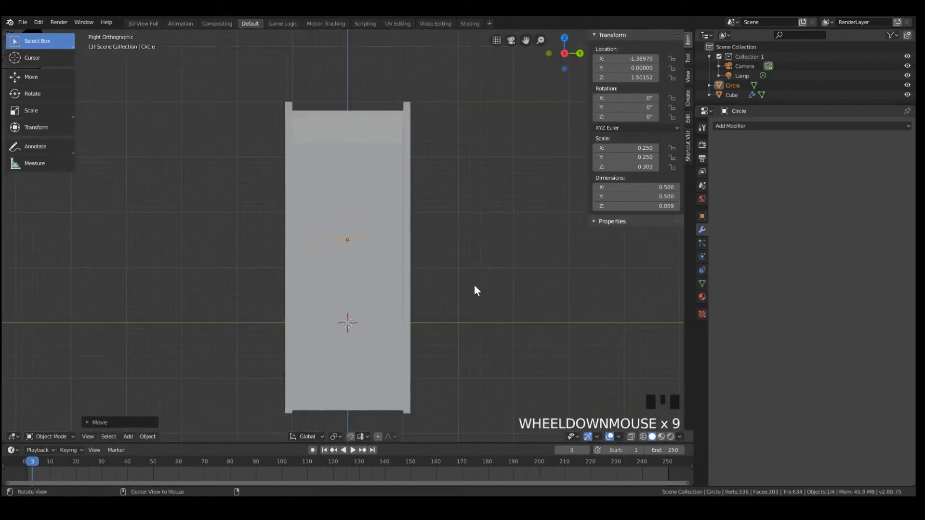
middle_drag(474, 284, 369, 293)
scroll(394, 217, up, 4)
scroll(392, 223, up, 2)
middle_drag(389, 224, 350, 261)
scroll(389, 230, up, 2)
middle_drag(389, 230, 311, 237)
key(r)
key(x)
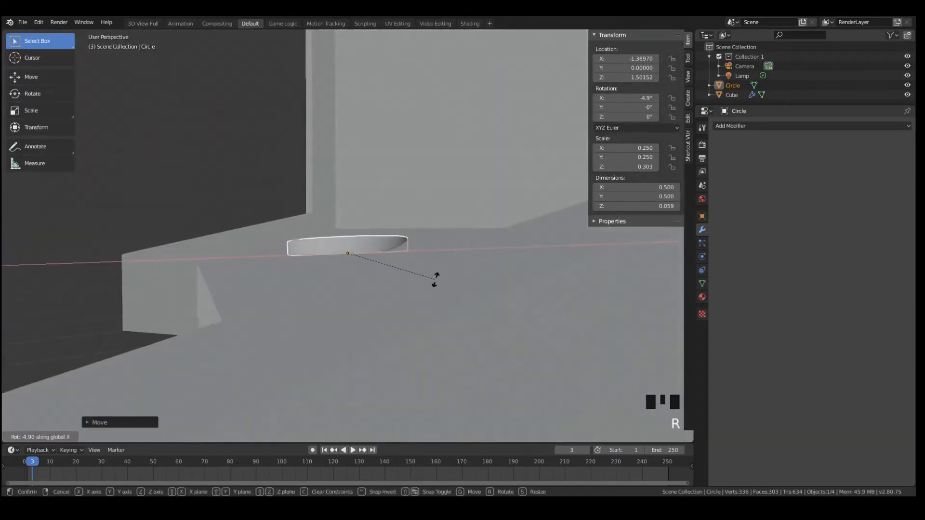
key(y)
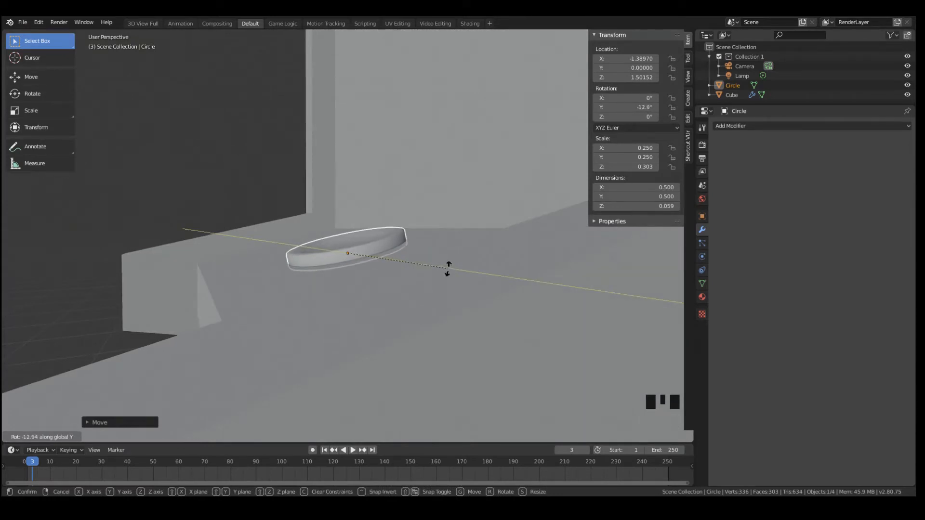
click(448, 269)
Shrink the disc to button size, about 0.138 units across, and raise it slightly along its local Z axis onto the shelf
mouse_move(446, 268)
middle_down()
mouse_move(463, 285)
mouse_move(453, 278)
middle_up()
key(s)
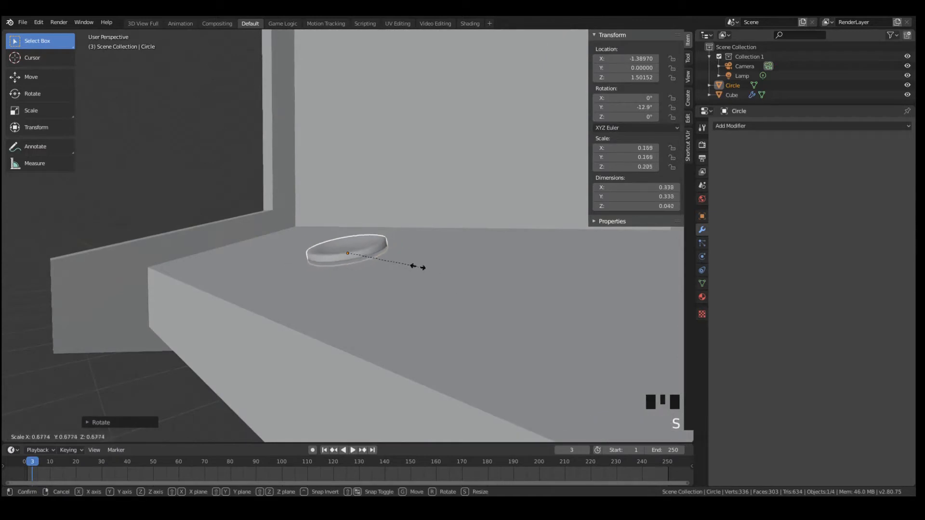
click(375, 259)
scroll(369, 250, up, 4)
key(g)
key(z)
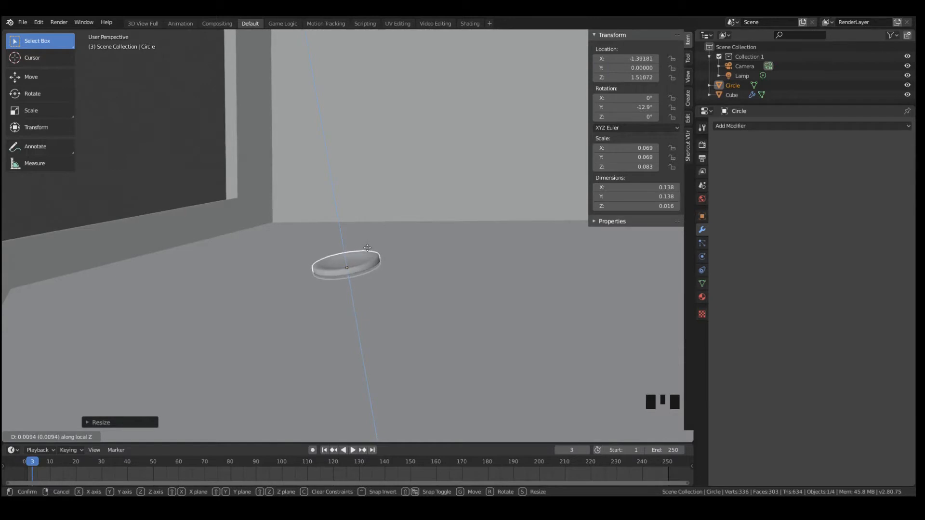
click(367, 247)
Thicken the small button disc by scaling it along Z to about 0.112
middle_drag(367, 248, 442, 282)
scroll(441, 282, down, 6)
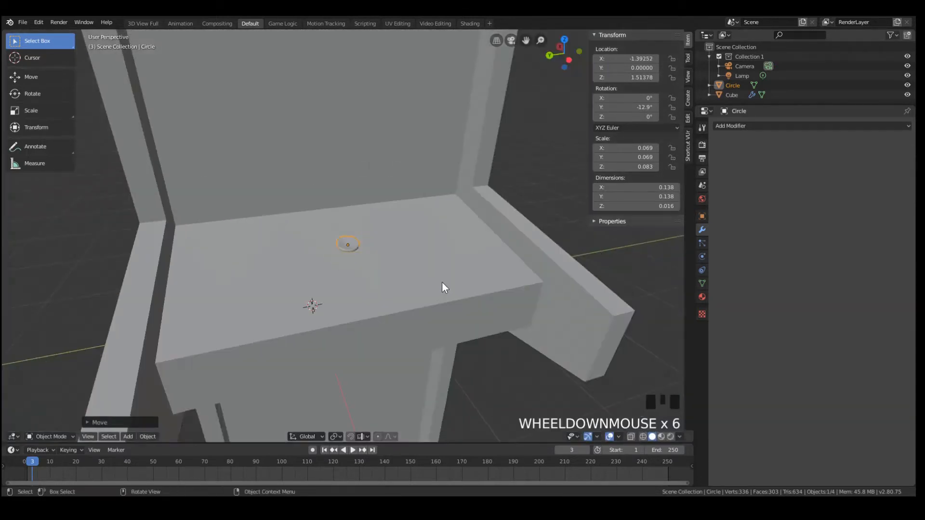
middle_drag(384, 258, 388, 287)
scroll(388, 288, up, 2)
middle_drag(384, 252, 307, 199)
key(s)
key(z)
click(394, 225)
scroll(357, 246, down, 2)
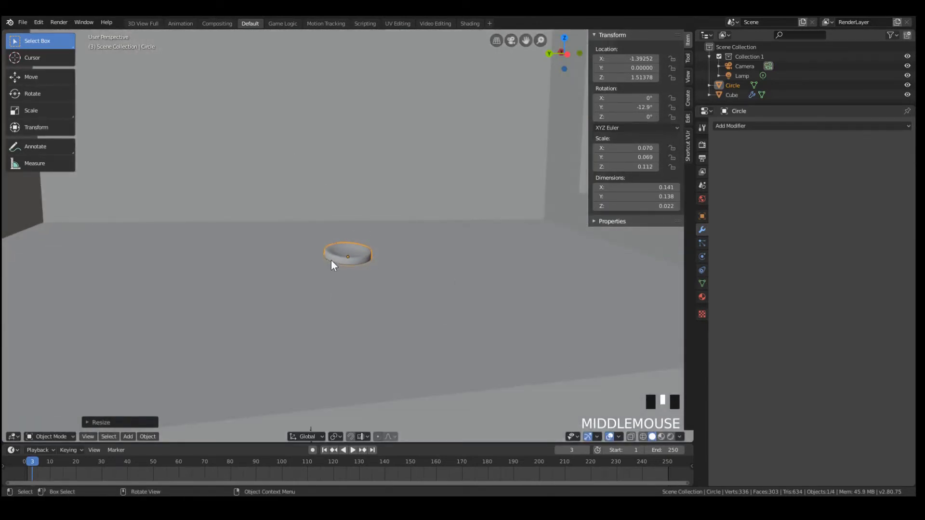
scroll(331, 261, down, 5)
scroll(351, 230, up, 7)
key(g)
key(x)
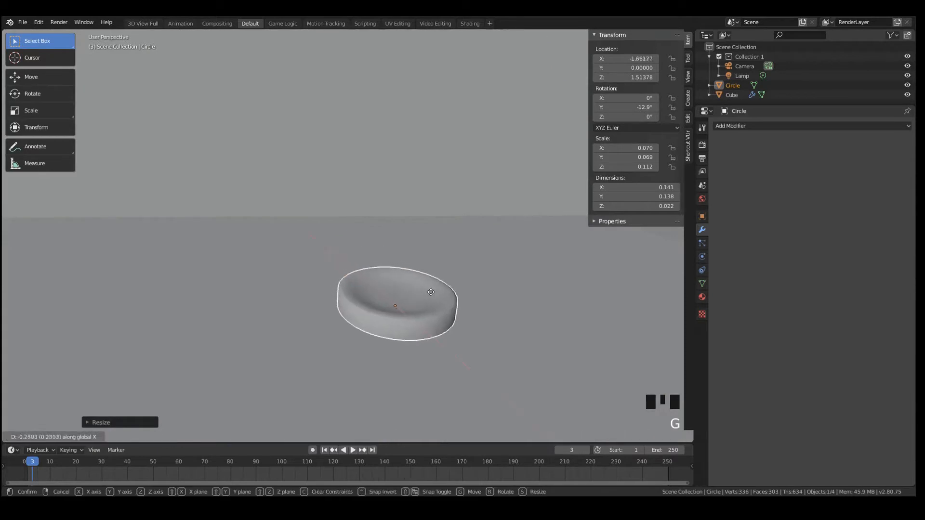
right_click(439, 291)
scroll(439, 291, down, 5)
key(g)
key(z)
key(z)
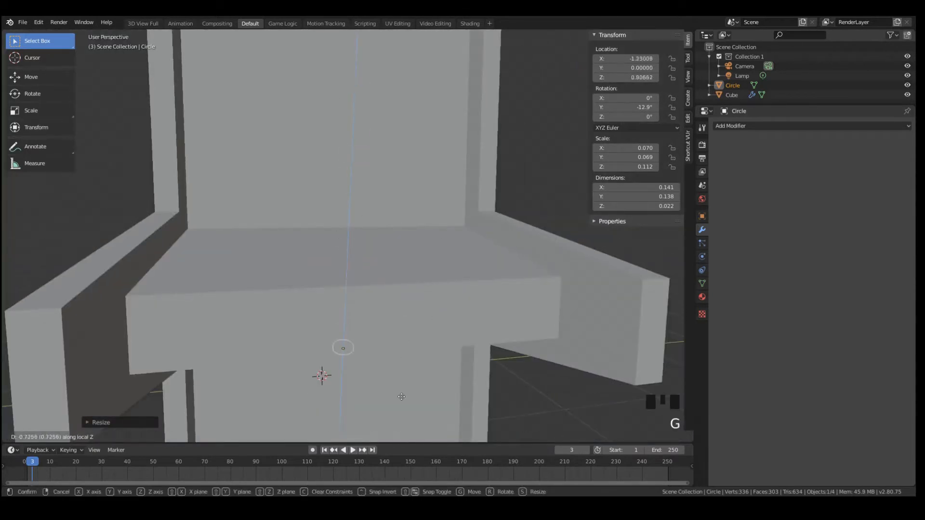
key(g)
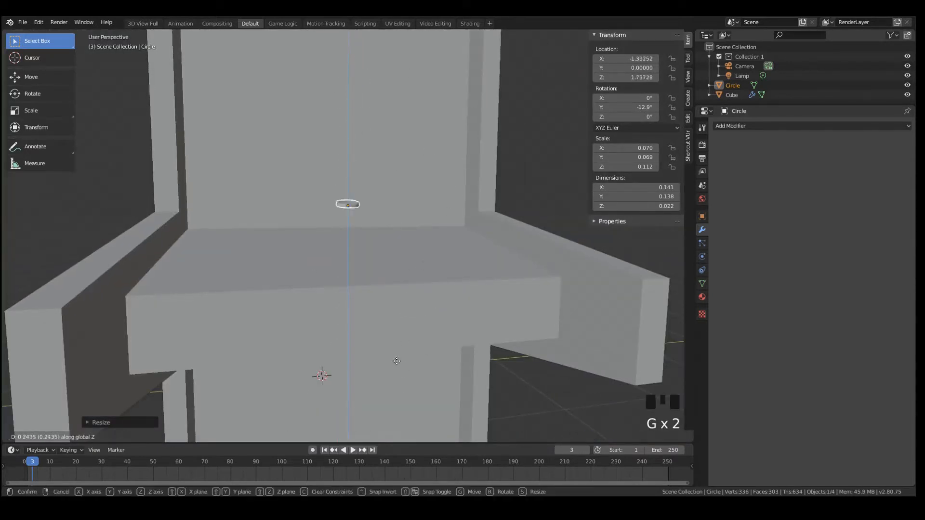
click(410, 314)
scroll(406, 293, up, 4)
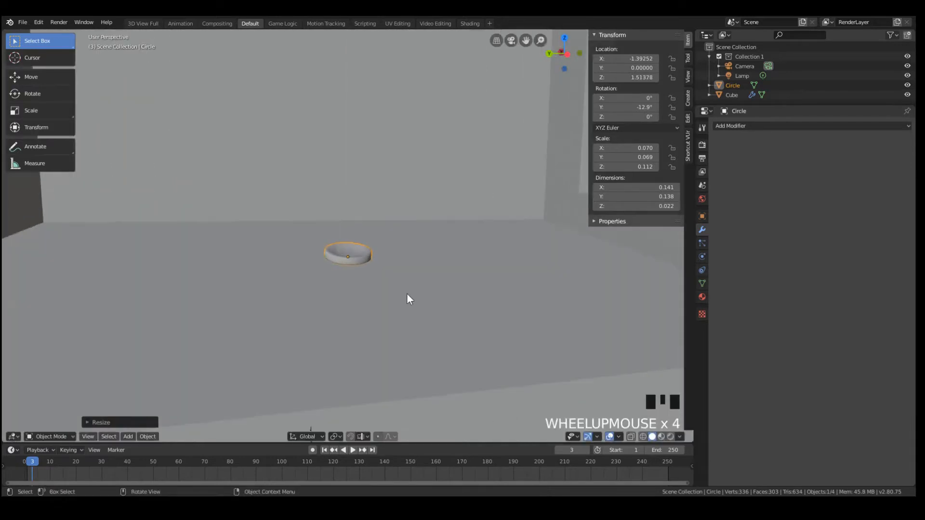
Move the button along Y to about -0.085, slightly off the cabinet's centre line
scroll(384, 290, down, 7)
middle_drag(392, 274, 368, 319)
key(KP_7)
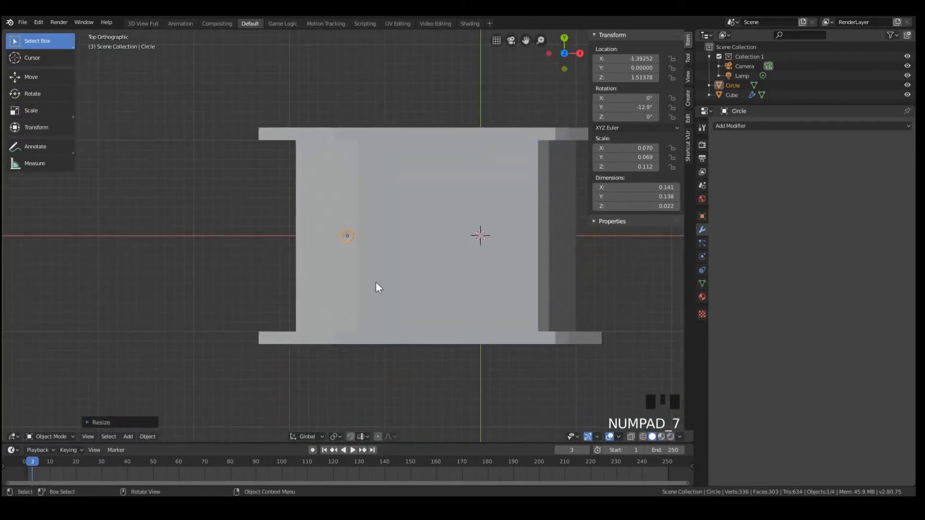
key(g)
key(y)
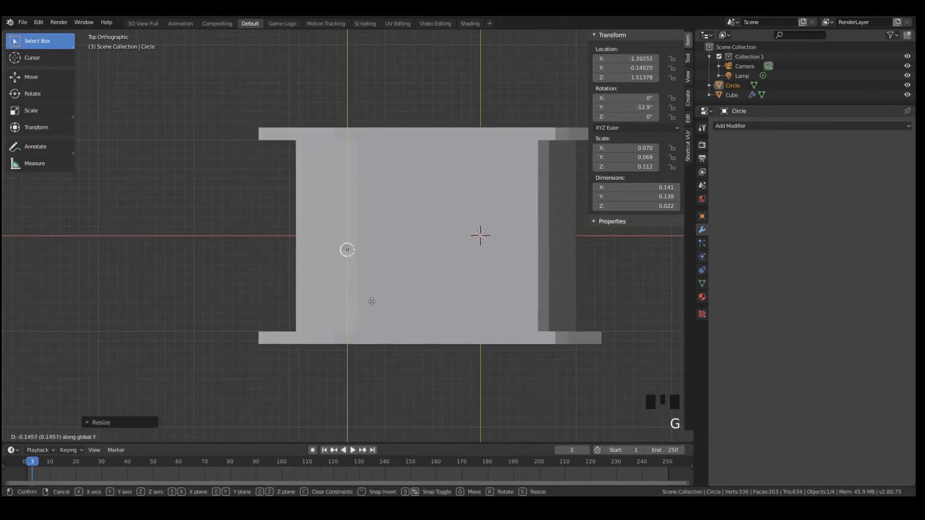
click(372, 296)
Move the button along X to about -1.431, closer to the front edge of the control shelf
scroll(374, 296, up, 4)
key(g)
key(x)
key(y)
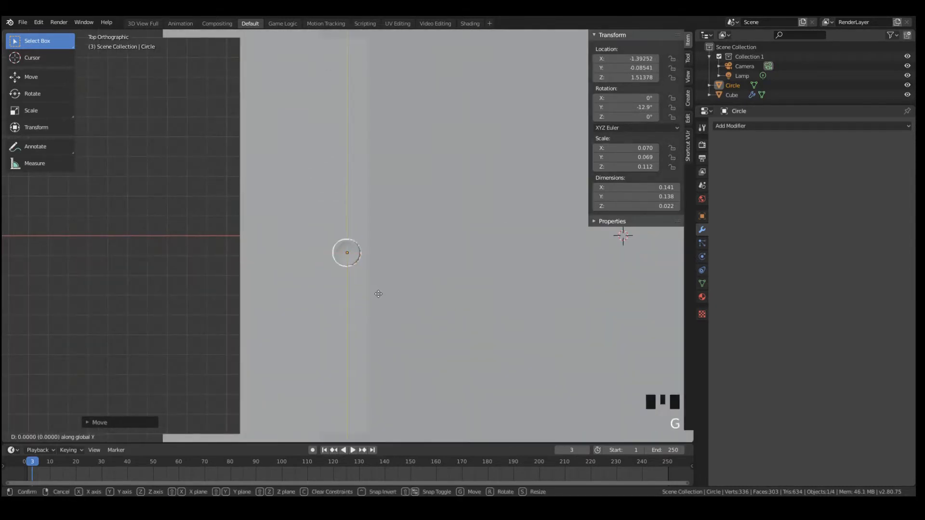
key(x)
click(372, 299)
Lower the button along Z to about 1.503 so it rests on the sloped shelf
key(KP_3)
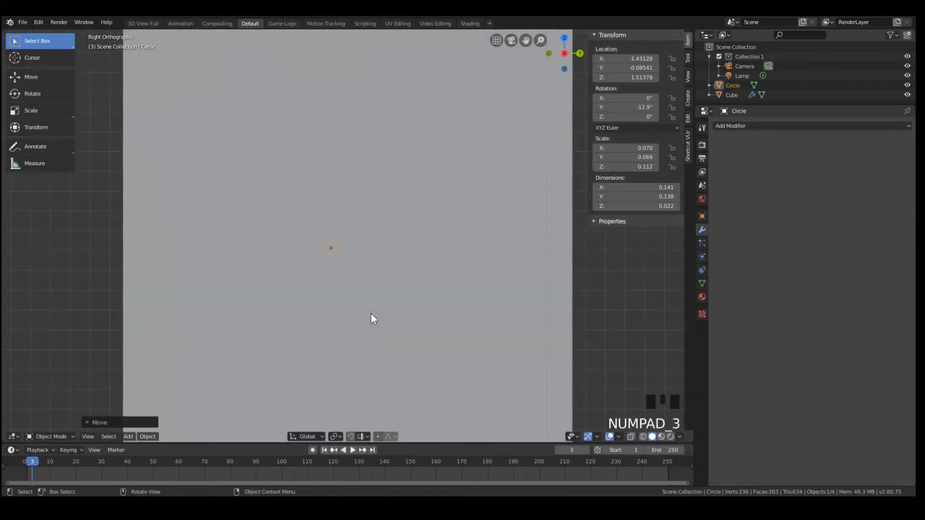
key(KP_2)
key(KP_1)
middle_drag(371, 314, 296, 221)
key(g)
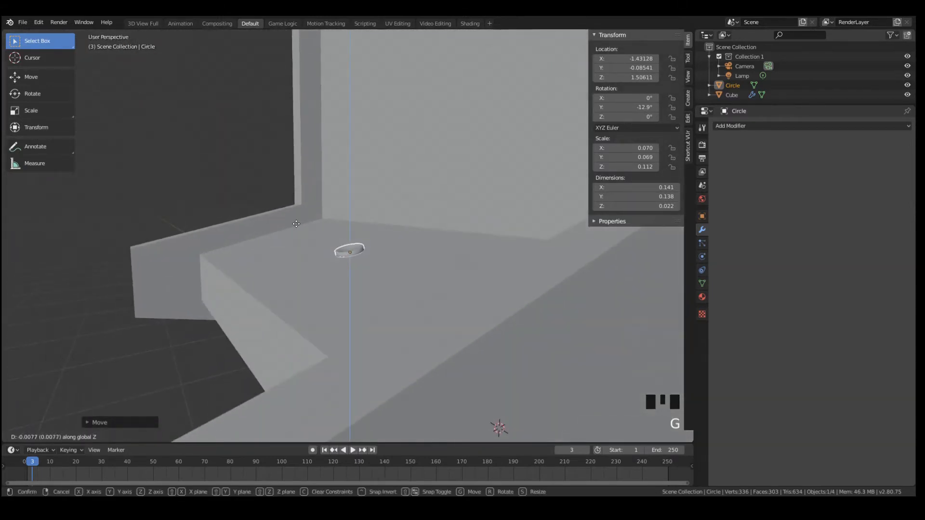
click(296, 231)
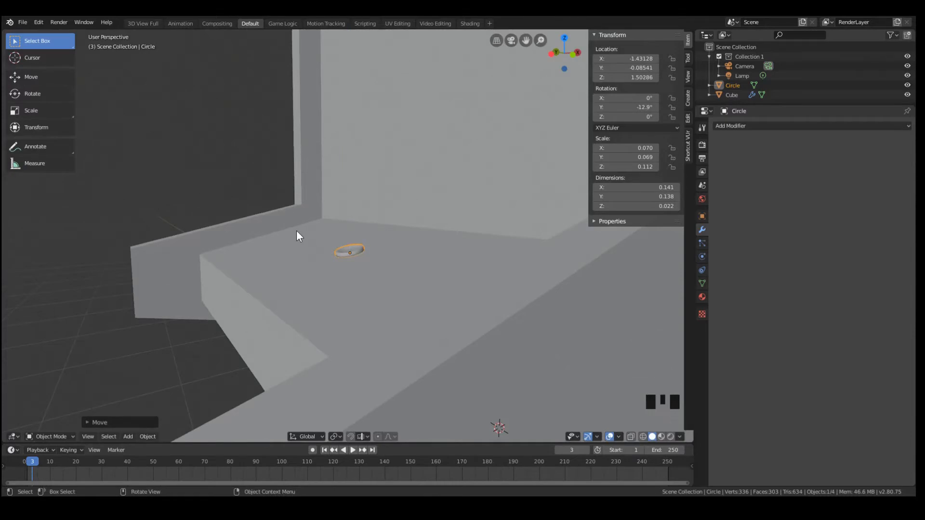
Make a linked duplicate of the button and place it along Y at about -0.262, beside the original
key(KP_7)
scroll(384, 280, up, 3)
scroll(365, 251, down, 5)
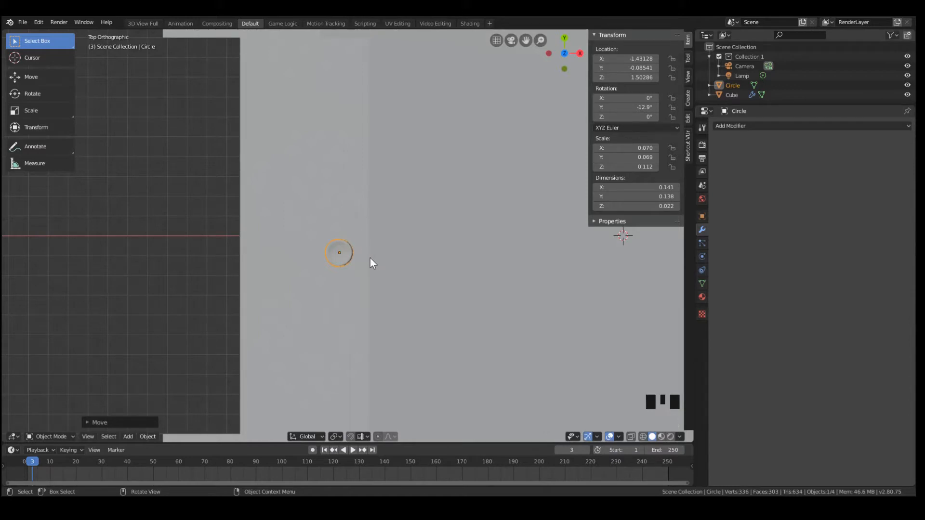
key(alt+d)
key(z)
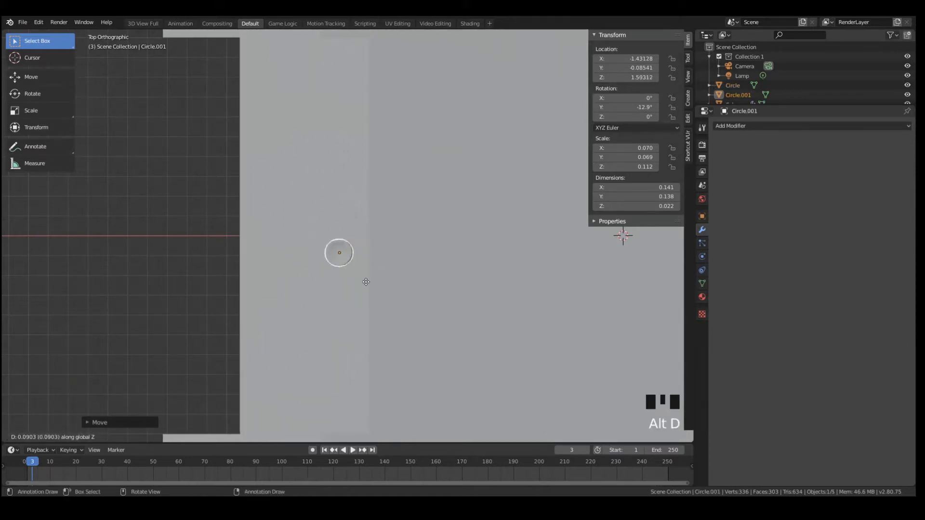
key(y)
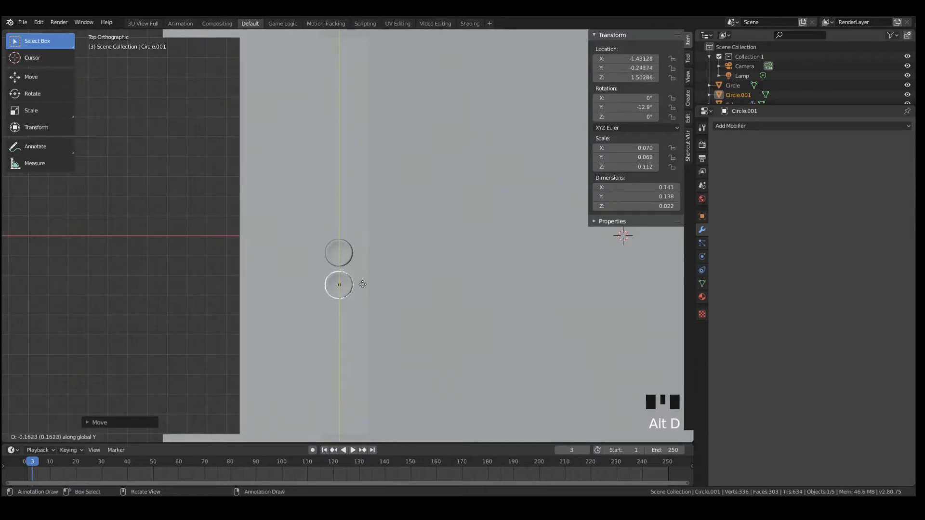
click(337, 281)
scroll(336, 282, down, 2)
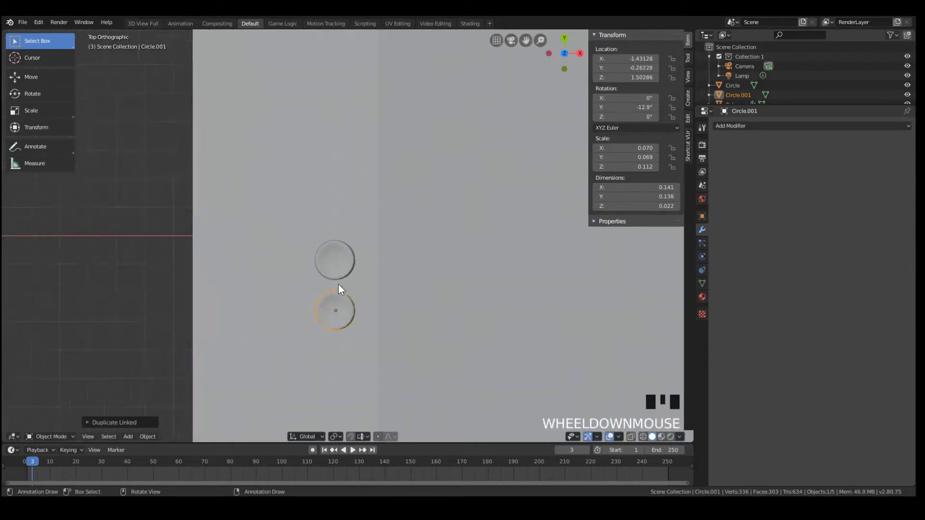
click(339, 254)
key(d)
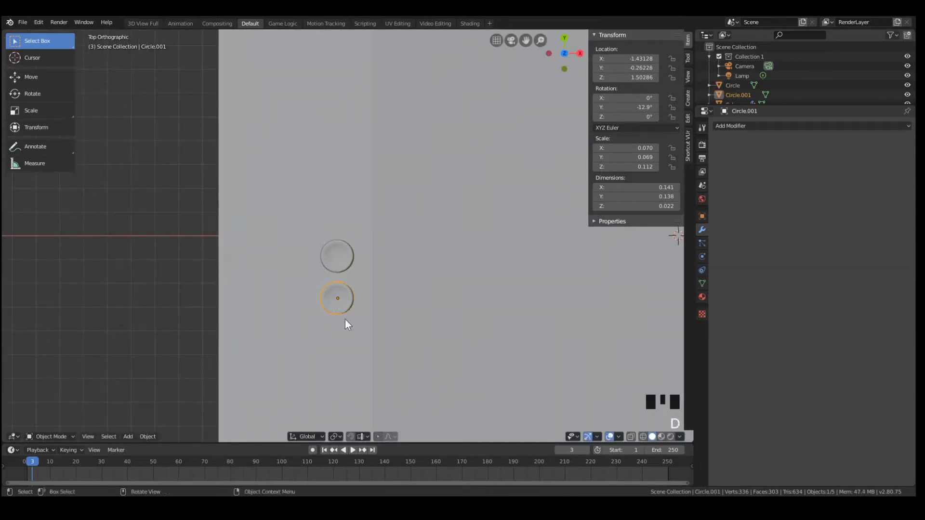
Make another linked duplicate of the button and place it along Y at about -0.448, completing a row of three
key(x)
key(Escape)
key(alt+d)
key(x)
key(y)
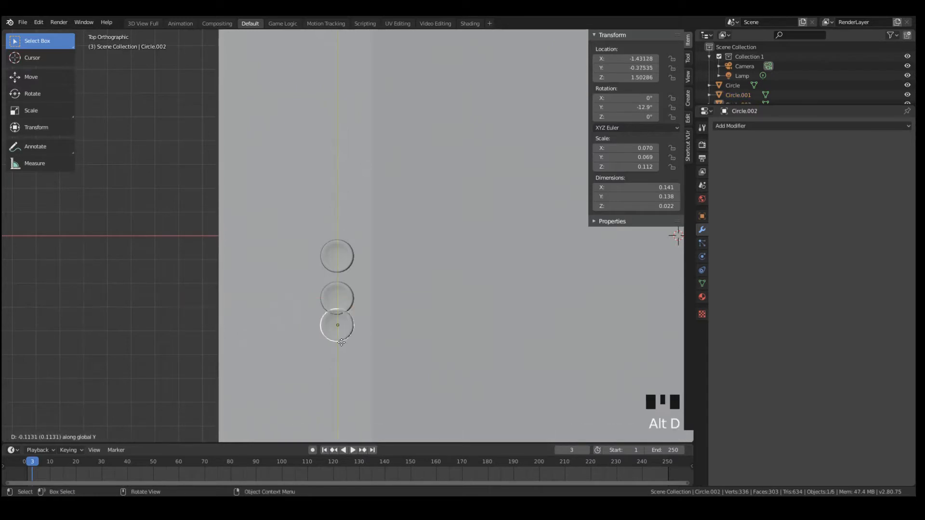
click(339, 358)
middle_drag(355, 317, 452, 280)
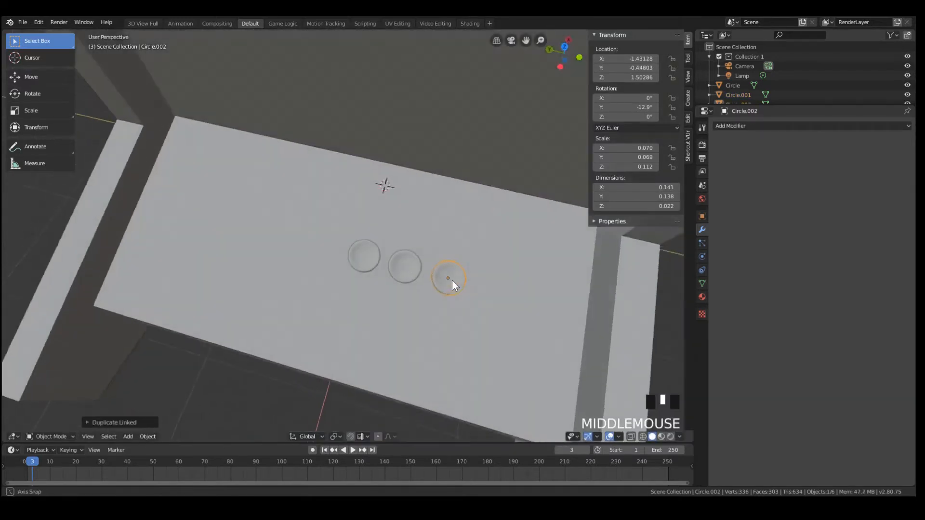
Try moving the middle button's geometry in Edit Mode to test the mesh link between the copies
click(407, 263)
scroll(428, 288, up, 3)
key(Tab)
key(g)
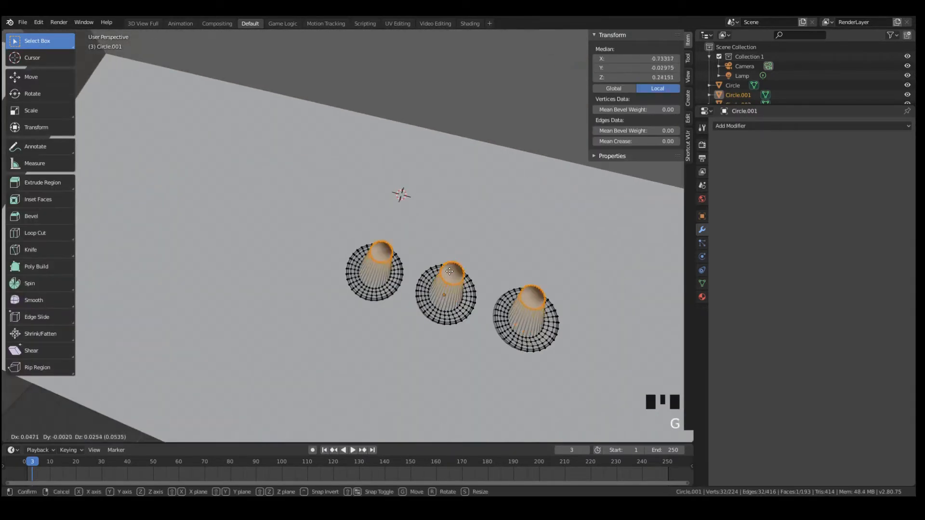
right_click(465, 297)
key(a)
click(456, 290)
key(g)
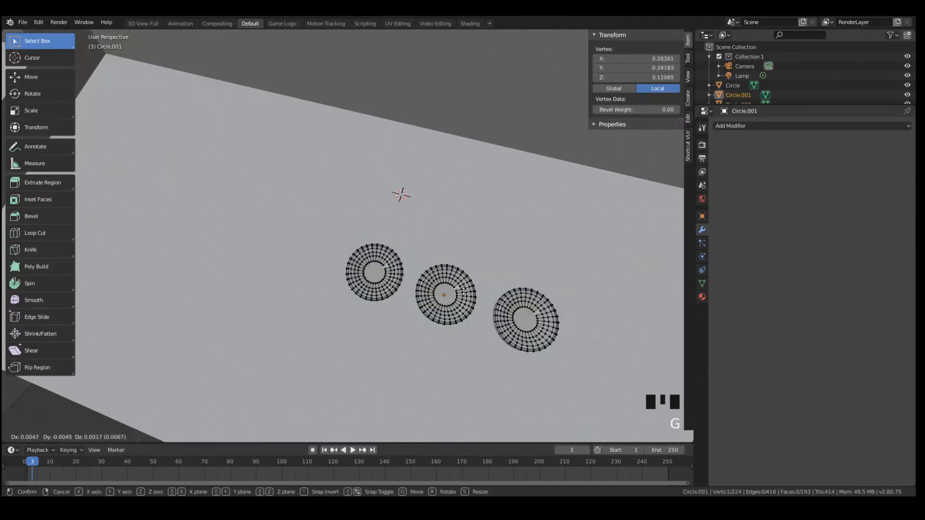
right_click(483, 296)
key(Tab)
middle_drag(477, 334, 492, 271)
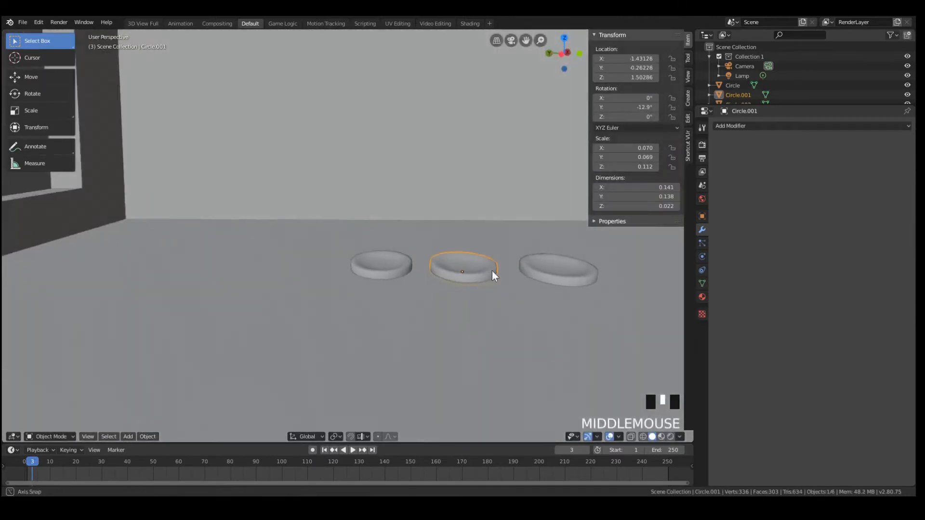
Add a new material to the outermost button in the row of three
scroll(505, 271, down, 2)
scroll(505, 276, up, 1)
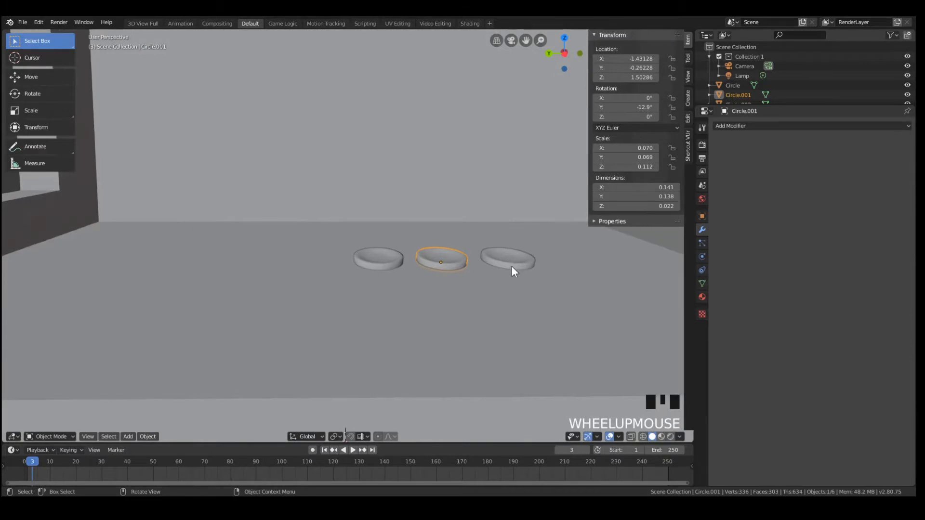
click(510, 267)
shift+click(466, 269)
click(447, 261)
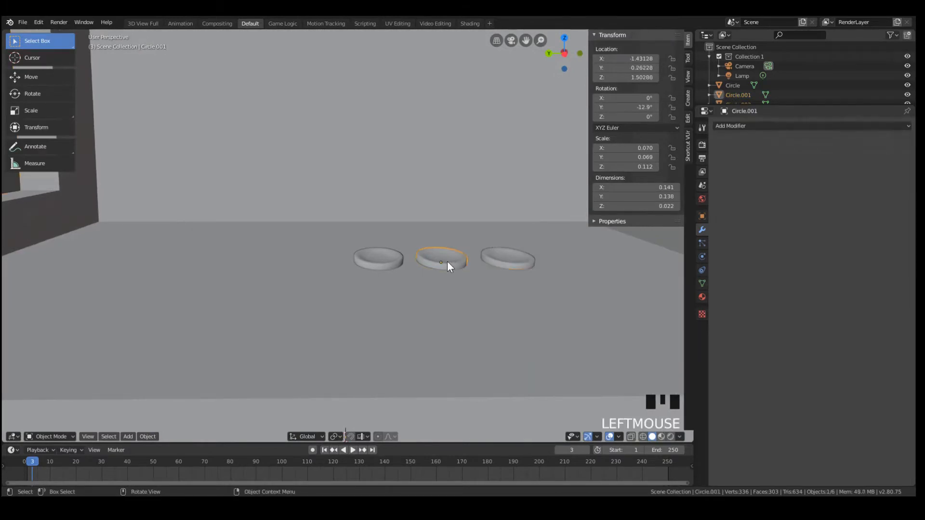
click(502, 261)
click(702, 296)
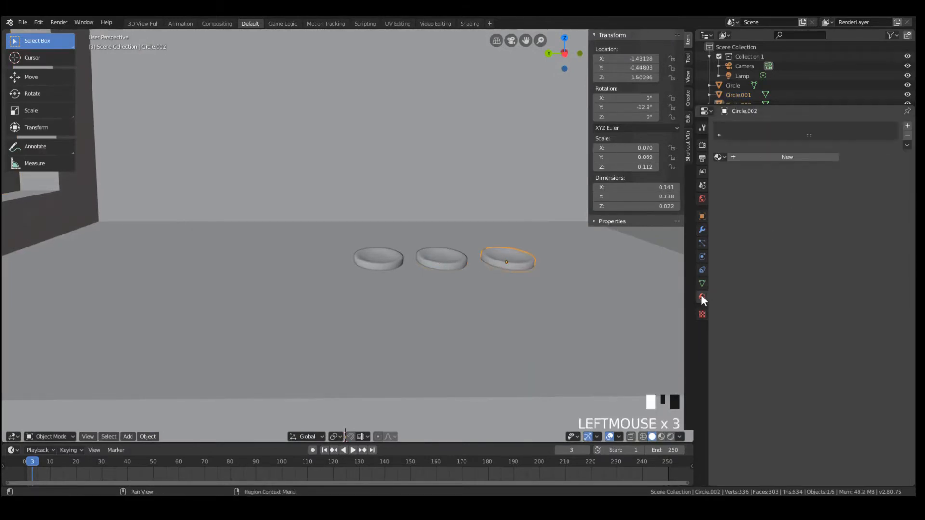
click(802, 157)
Show the viewport in Rendered shading and switch the render engine to Eevee
key(z)
click(535, 118)
middle_drag(567, 211, 561, 234)
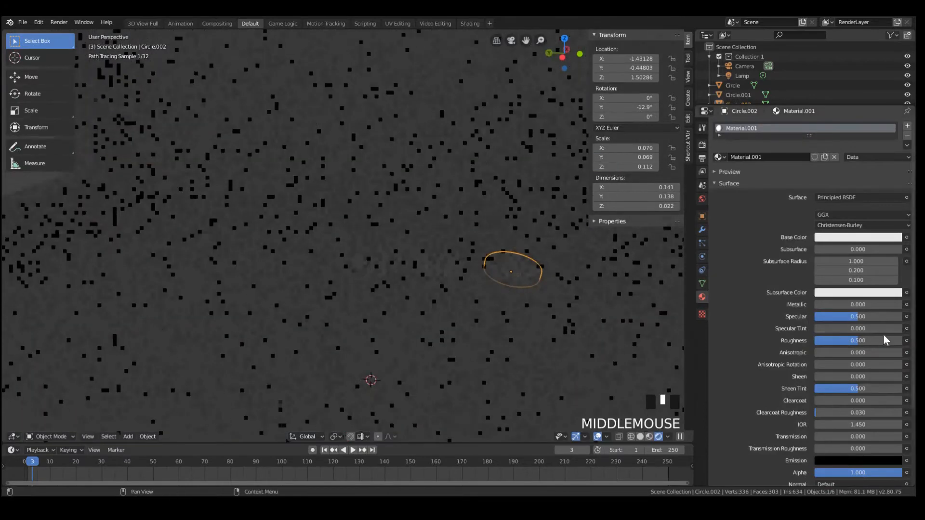
click(701, 145)
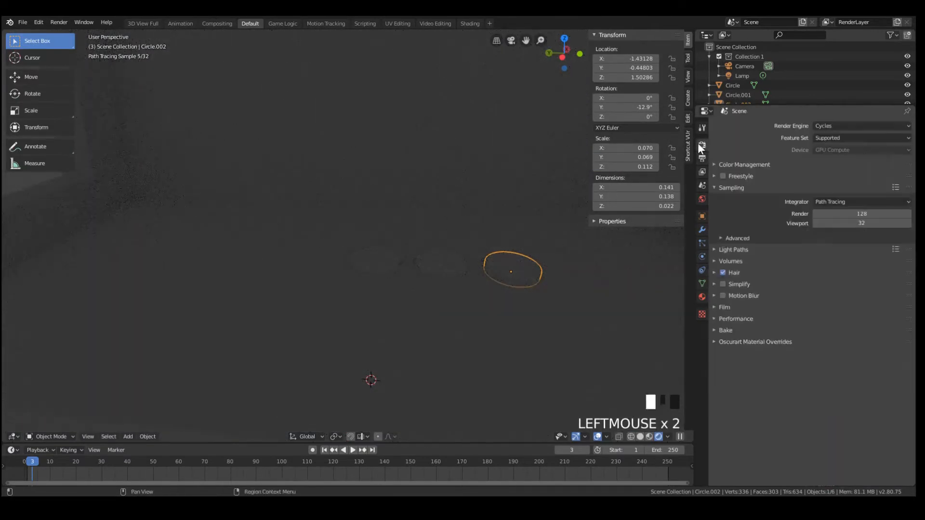
click(891, 125)
click(829, 137)
middle_drag(530, 226, 496, 251)
Set the button material's base color to red, with about hue 0.975 and saturation 0.756
click(702, 296)
click(837, 363)
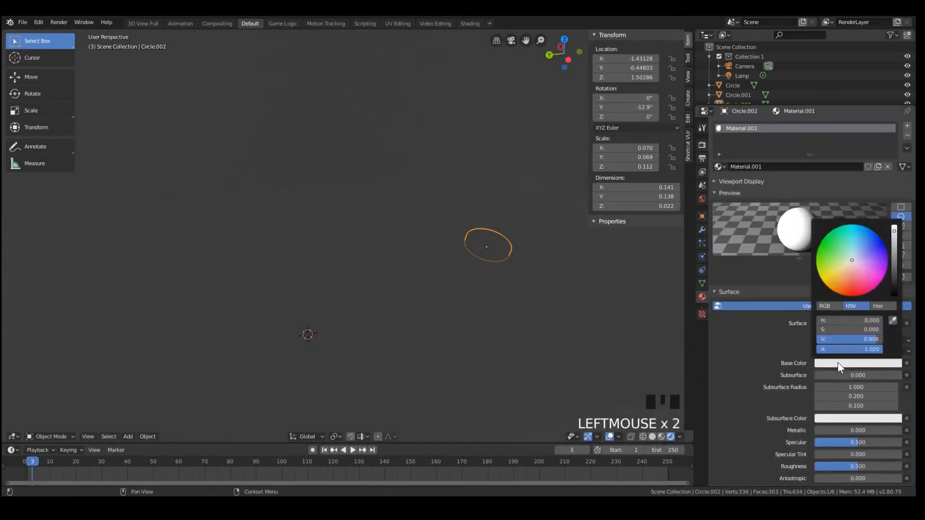
click(854, 285)
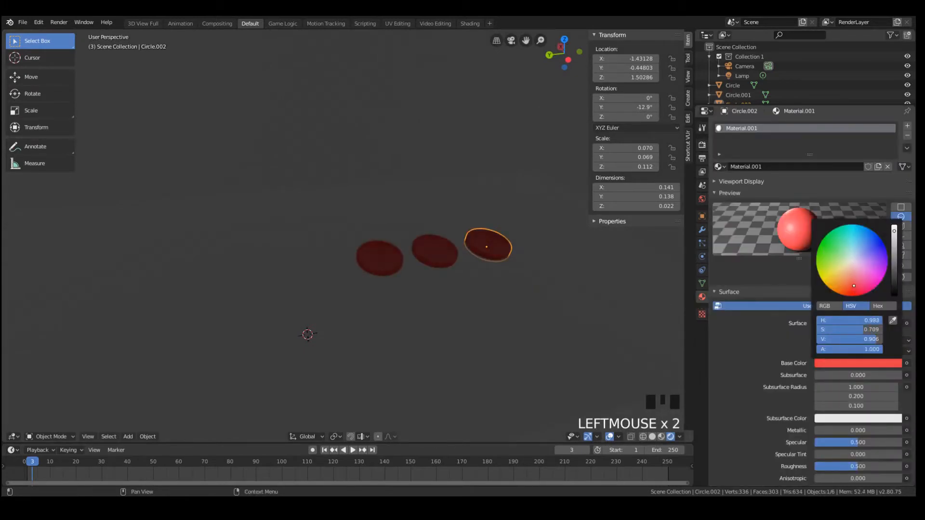
middle_drag(653, 261, 496, 251)
scroll(490, 262, down, 3)
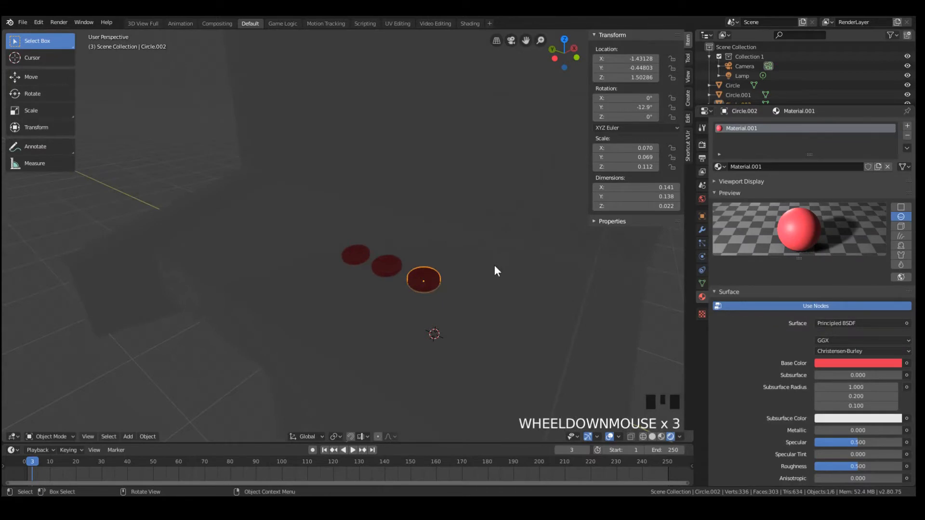
Duplicate the three red buttons in top view and place the copies as a second row at X about -1.613
key(KP_3)
key(KP_7)
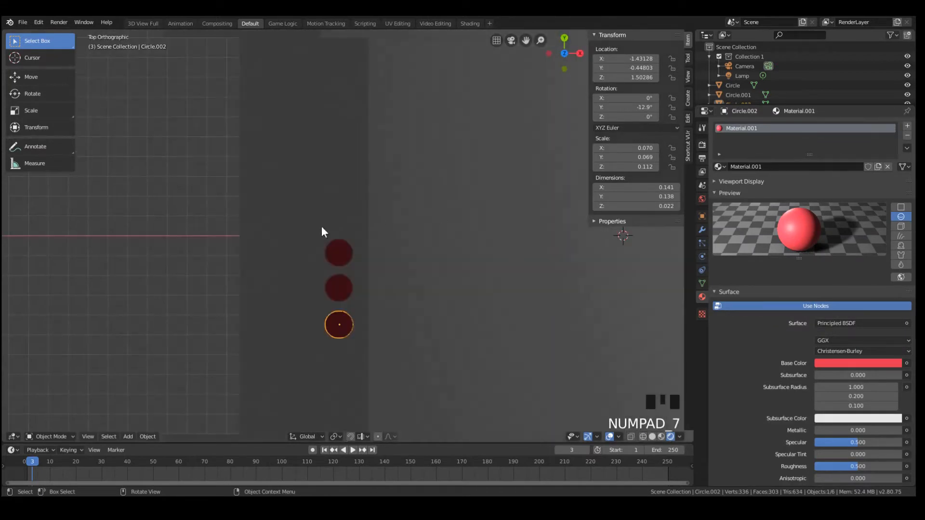
shift+click(342, 283)
shift+click(344, 252)
key(shift+d)
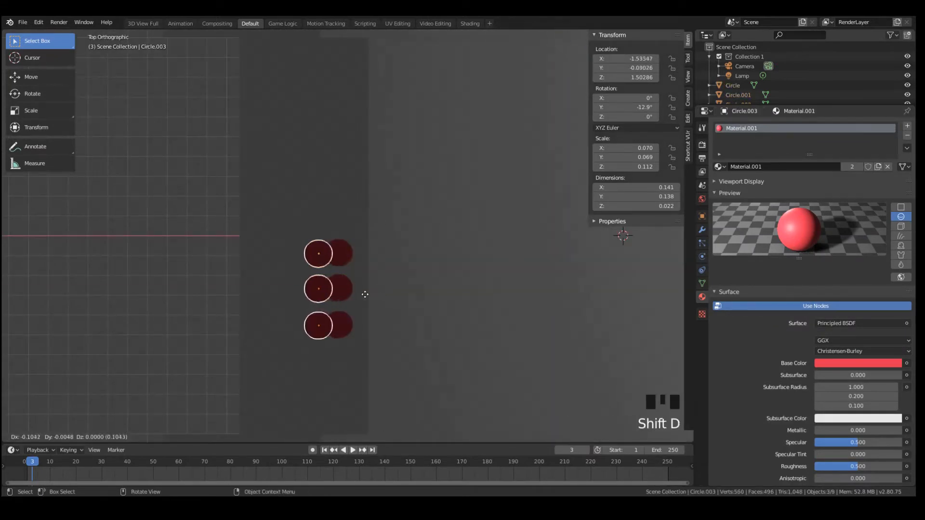
click(349, 291)
Lower the new front row of buttons along Z to about 1.462 so it rests on the sloped shelf
middle_drag(359, 298, 404, 209)
key(g)
key(z)
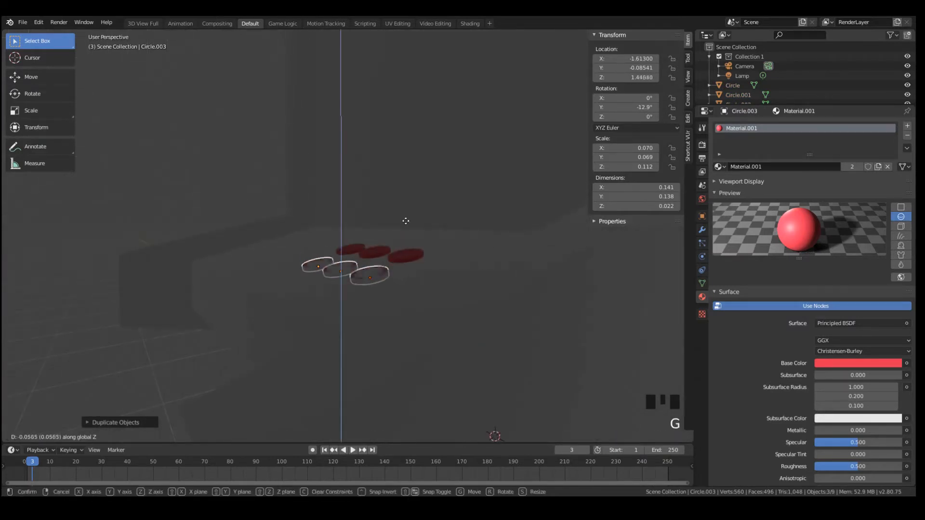
click(408, 238)
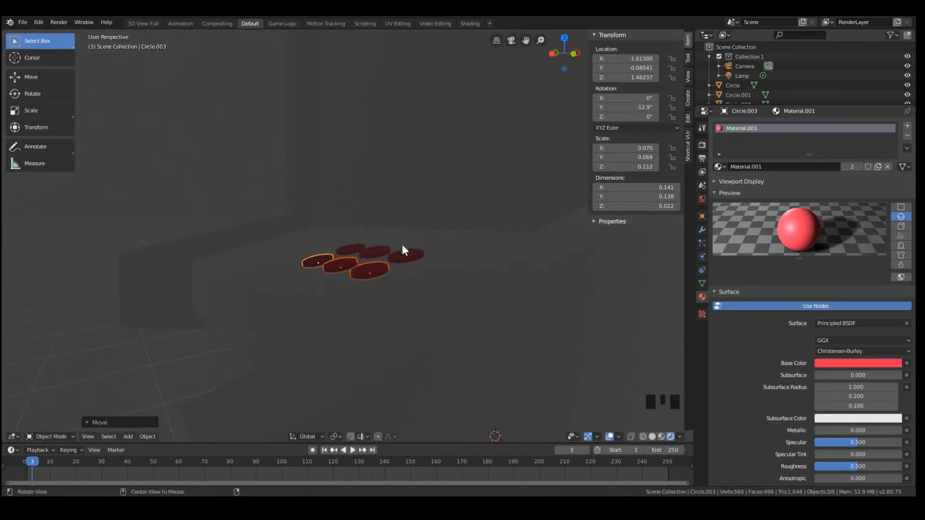
Make the front row's material a single-user copy and set its base color to blue
middle_drag(402, 252, 702, 340)
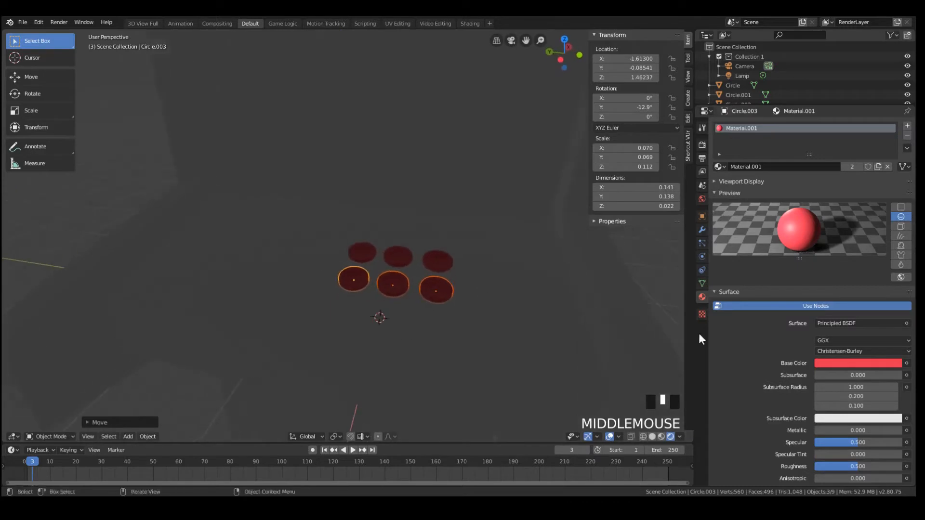
click(851, 167)
click(841, 363)
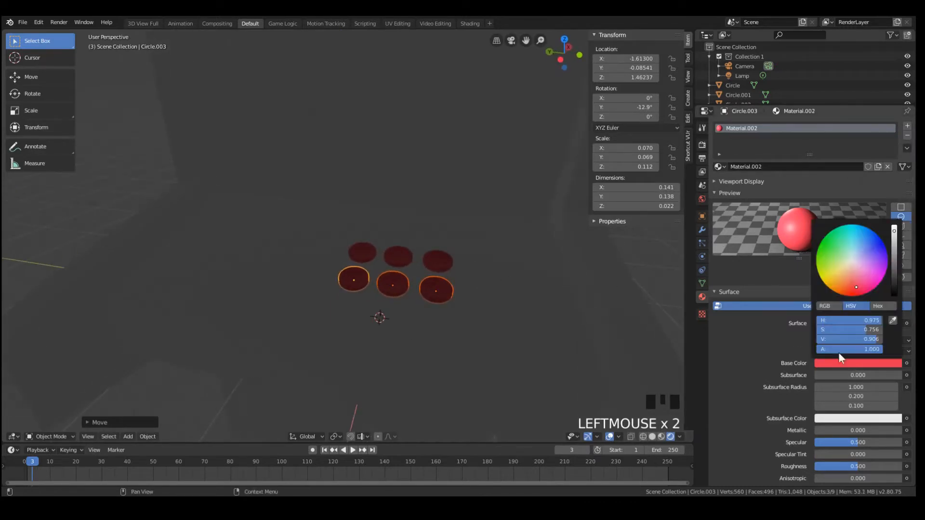
drag(854, 254, 866, 245)
Select all six buttons and shift them along Y, placing the first red button at about -0.168
middle_drag(566, 252, 490, 256)
shift+click(430, 255)
shift+click(397, 248)
shift+click(371, 251)
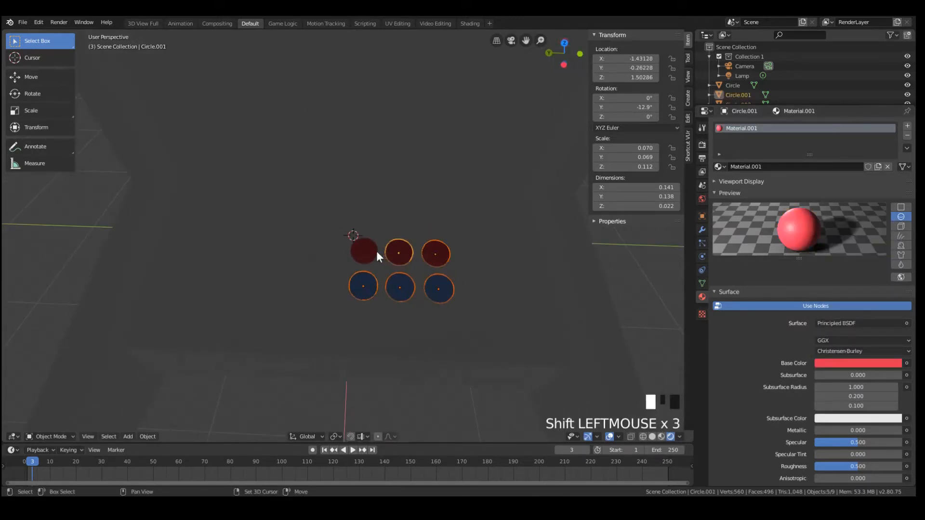
key(g)
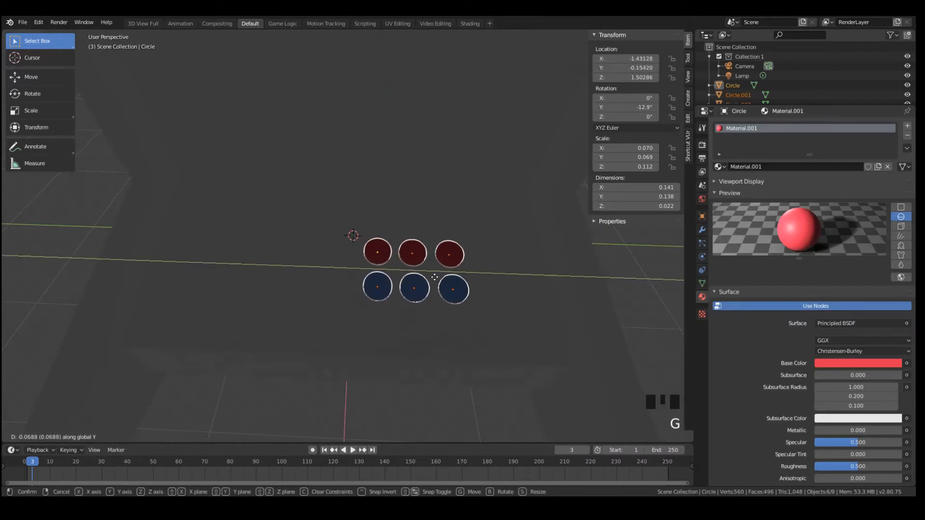
click(439, 279)
key(Tab)
scroll(419, 259, down, 4)
key(Tab)
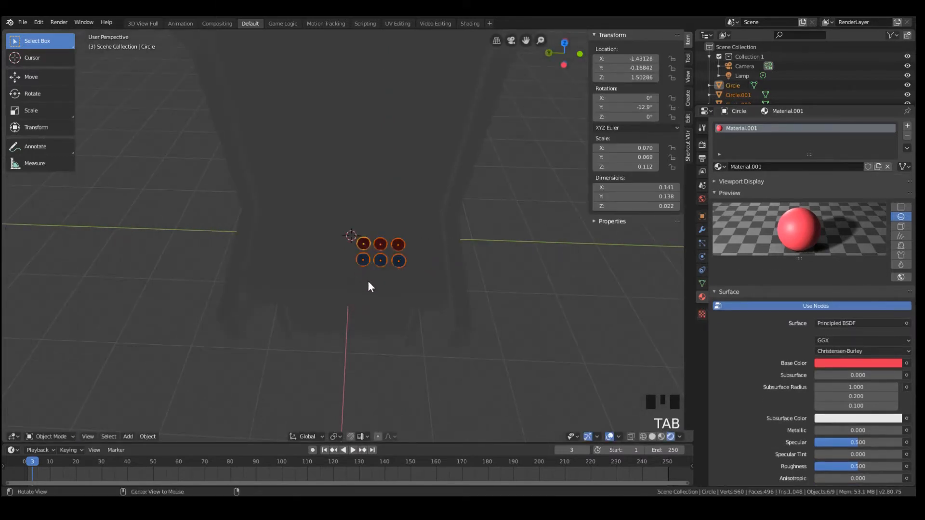
key(Tab)
key(Tab)
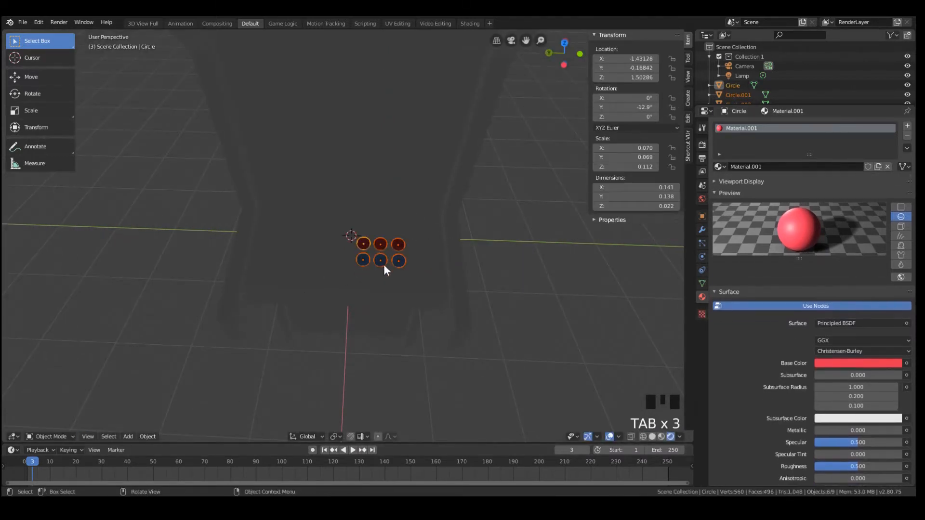
Return the viewport to Solid shading and deselect everything
middle_drag(384, 265, 458, 233)
scroll(486, 231, down, 5)
key(z)
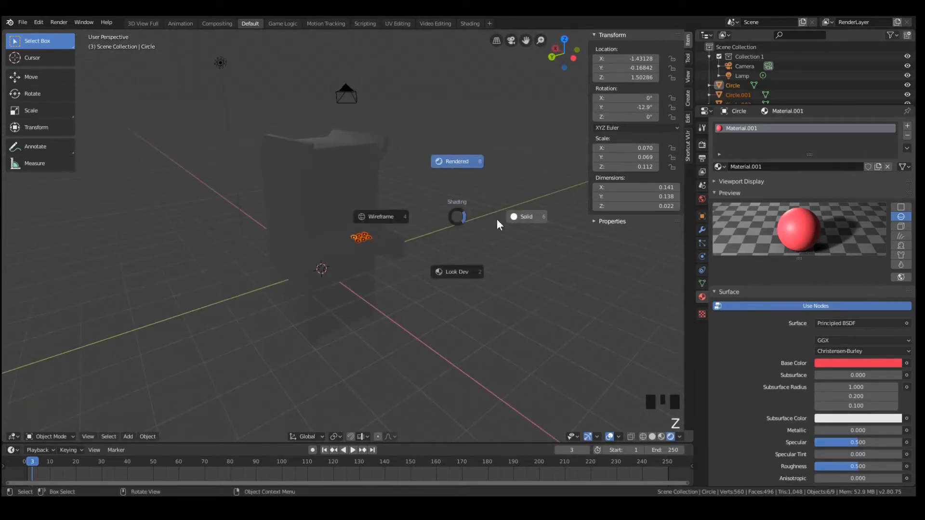
click(501, 222)
scroll(395, 205, up, 4)
key(a)
key(a)
key(a)
middle_drag(418, 224, 365, 231)
scroll(364, 231, up, 3)
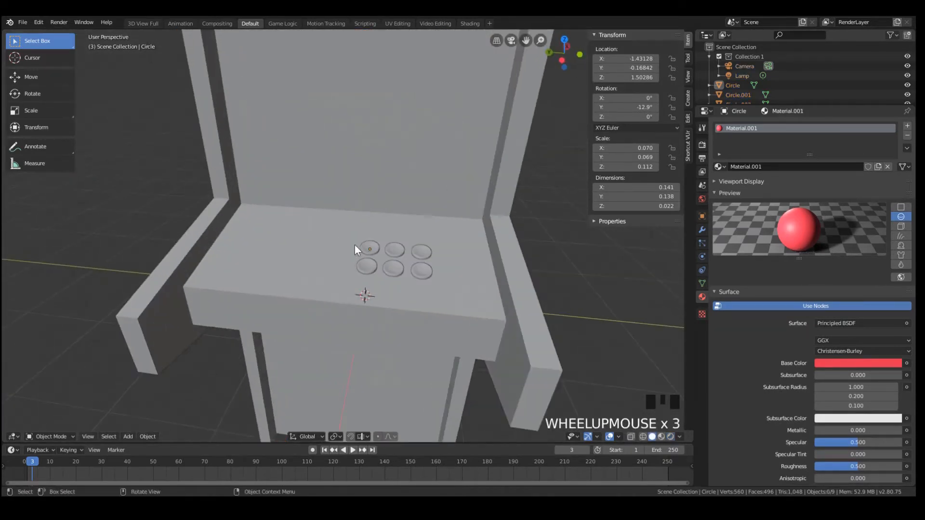
Add a UV sphere and raise it along Z to about 7.95, above the cabinet
key(shift+a)
mouse_move(348, 229)
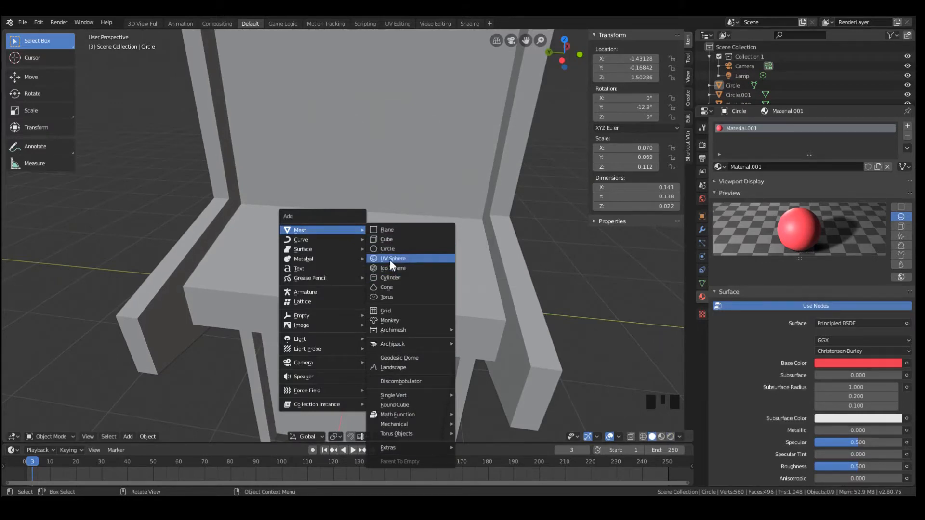
click(389, 259)
scroll(377, 299, down, 5)
key(g)
key(z)
click(407, 130)
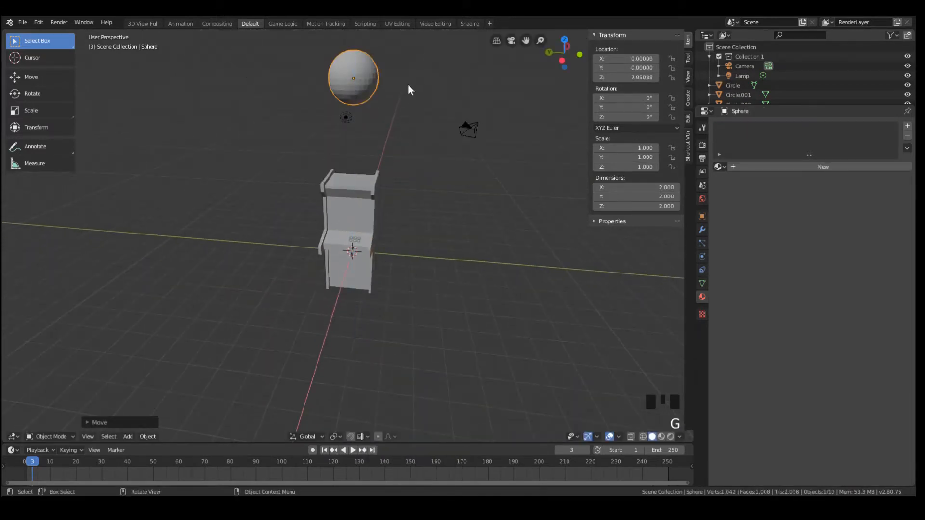
Delete the pole vertex on the sphere's underside in Edit Mode, leaving a round opening
middle_drag(409, 85, 386, 58)
key(Tab)
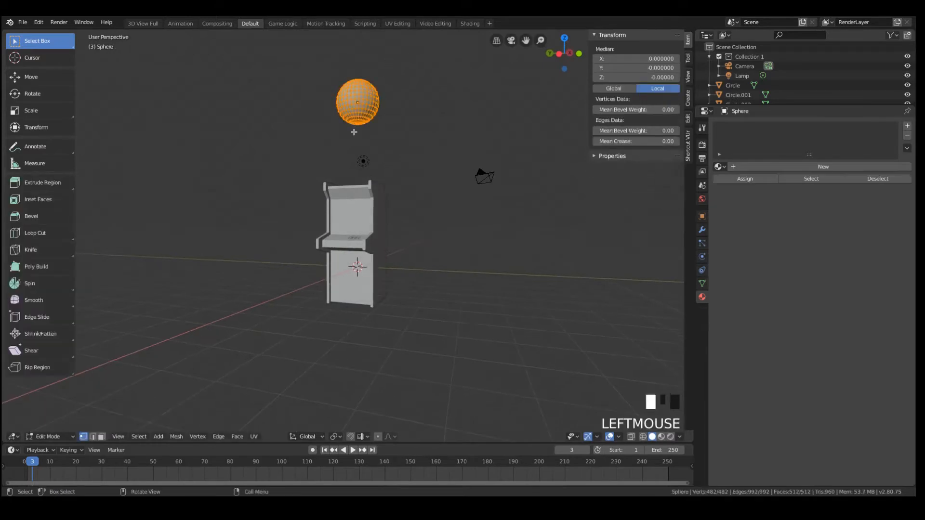
click(358, 120)
key(KP_Decimal)
scroll(252, 136, down, 11)
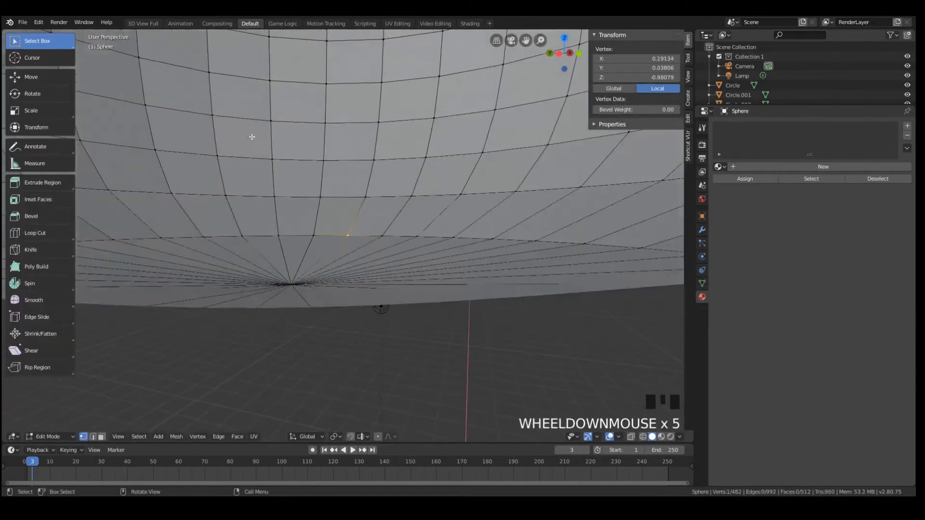
middle_drag(305, 177, 325, 176)
key(a)
key(a)
click(346, 196)
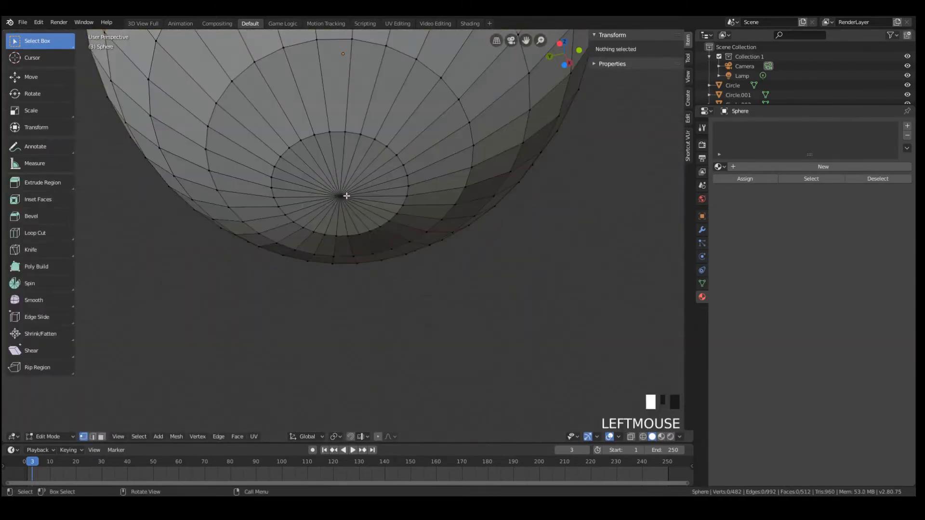
scroll(347, 181, down, 1)
scroll(352, 186, down, 1)
key(x)
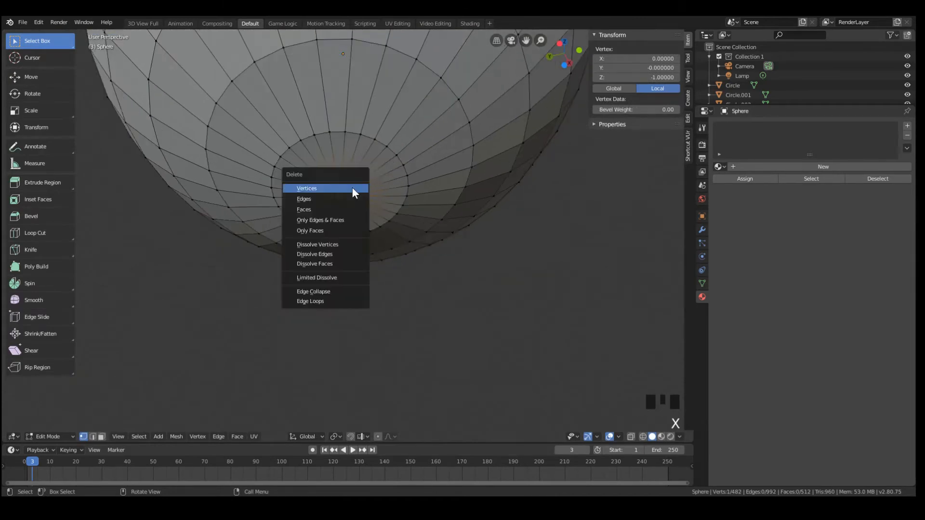
click(338, 188)
Extrude the opening's edge loop straight down to local Z about -5.854 to form the joystick shaft
click(351, 135)
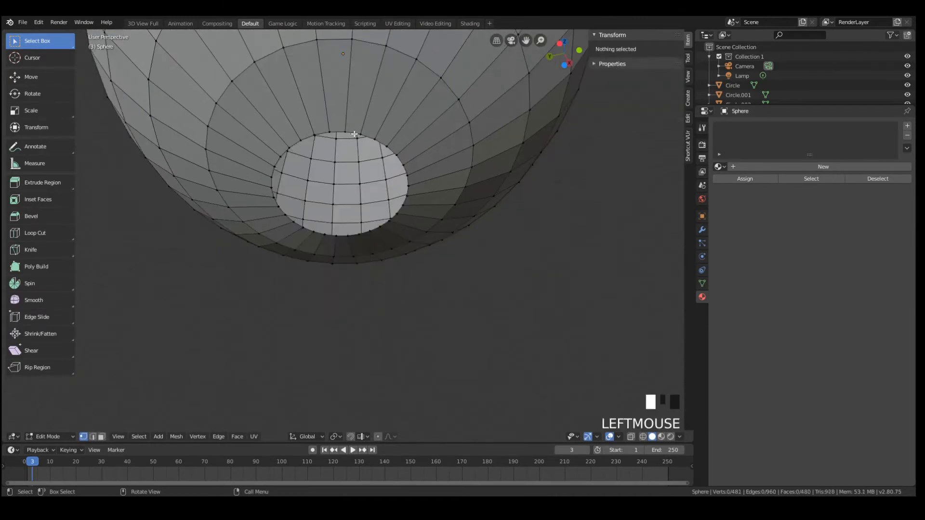
double_click(351, 135)
scroll(434, 191, down, 16)
key(e)
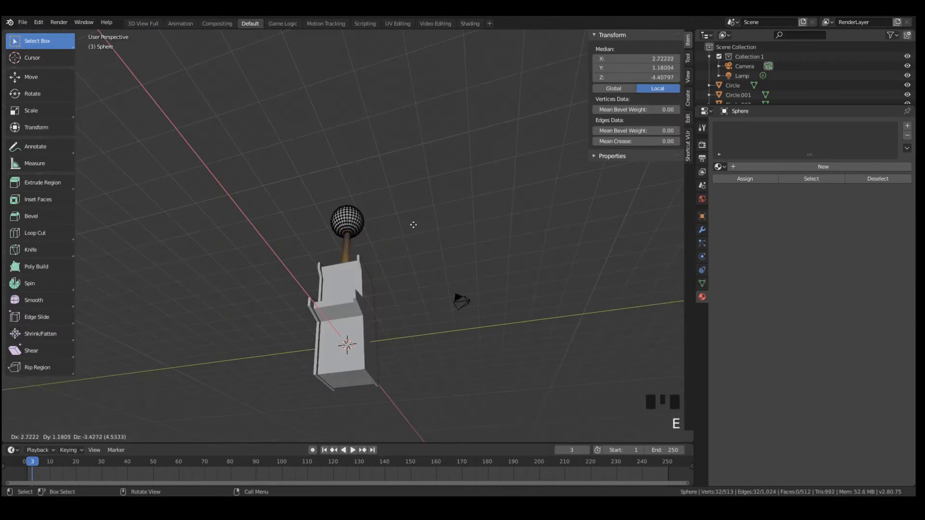
click(421, 223)
middle_drag(422, 223, 405, 264)
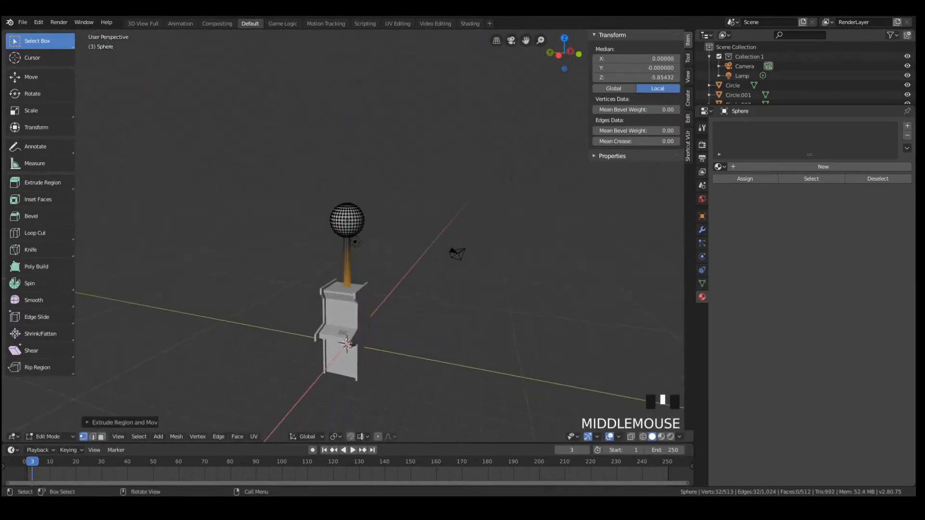
Scale the whole joystick object down uniformly to about 0.226
key(Tab)
key(s)
click(380, 239)
scroll(367, 227, up, 4)
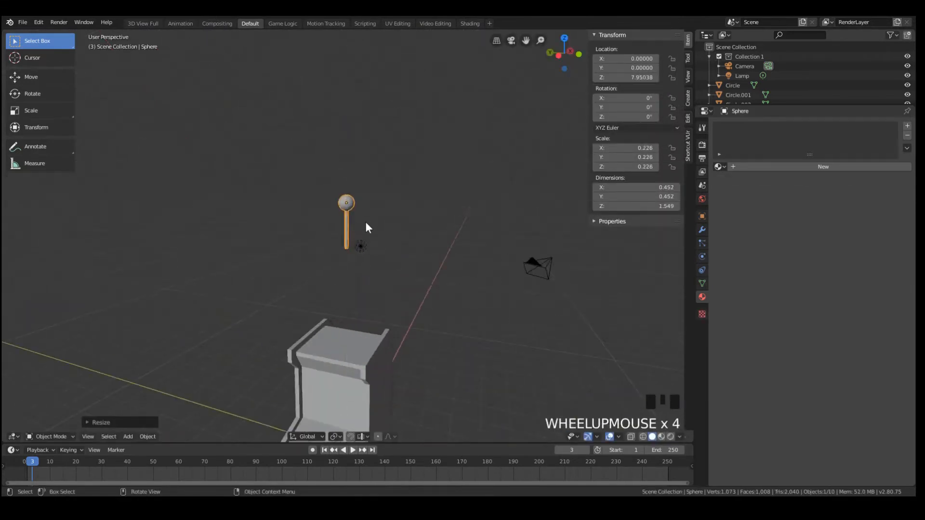
Move the joystick down and forward to the control shelf, to X about -1.472 and Z about 1.458
key(g)
key(z)
click(348, 375)
middle_drag(348, 374, 391, 362)
scroll(400, 383, down, 4)
key(g)
key(x)
click(399, 364)
scroll(397, 360, up, 4)
key(Tab)
key(Tab)
key(g)
key(z)
click(367, 322)
key(g)
key(x)
key(y)
key(x)
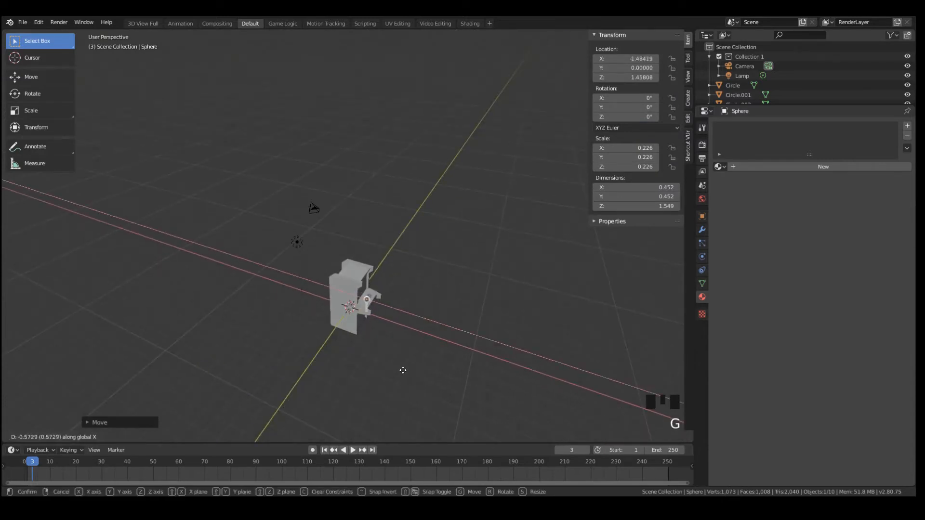
click(403, 369)
key(KP_Decimal)
Reposition the joystick to Y about 0.452 and Z about 2.109, and scale it uniformly to about 0.083
middle_drag(402, 369, 353, 268)
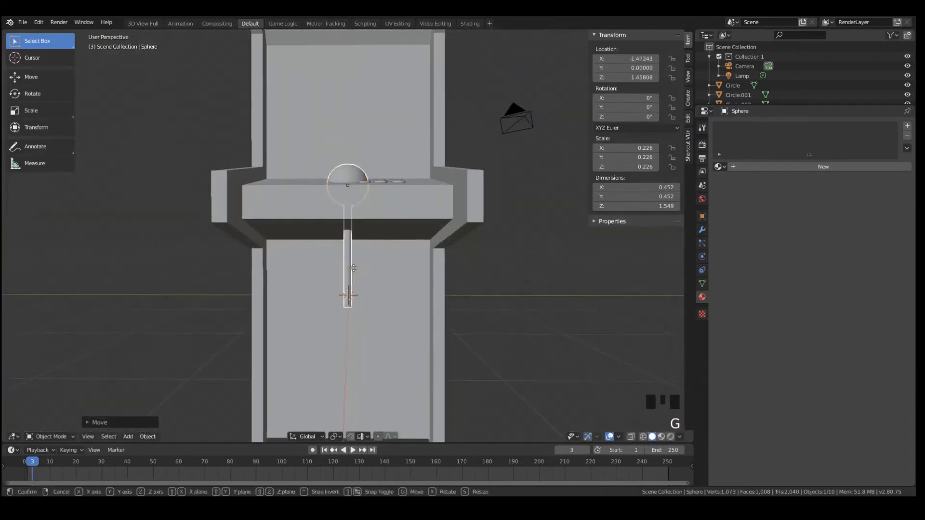
key(g)
click(311, 216)
key(s)
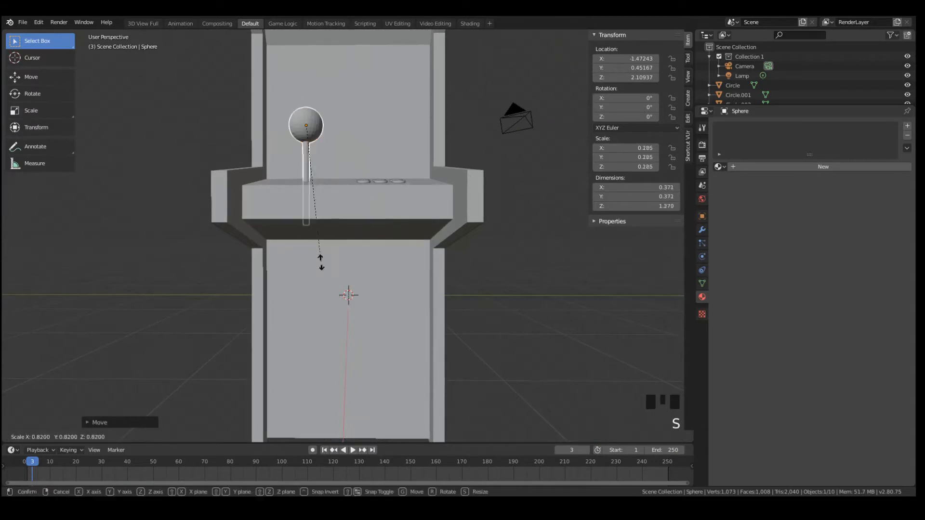
click(304, 197)
Shorten the joystick's shaft in Edit Mode by raising its bottom edge loop to local Z about -3.129
key(Tab)
key(a)
key(a)
key(a)
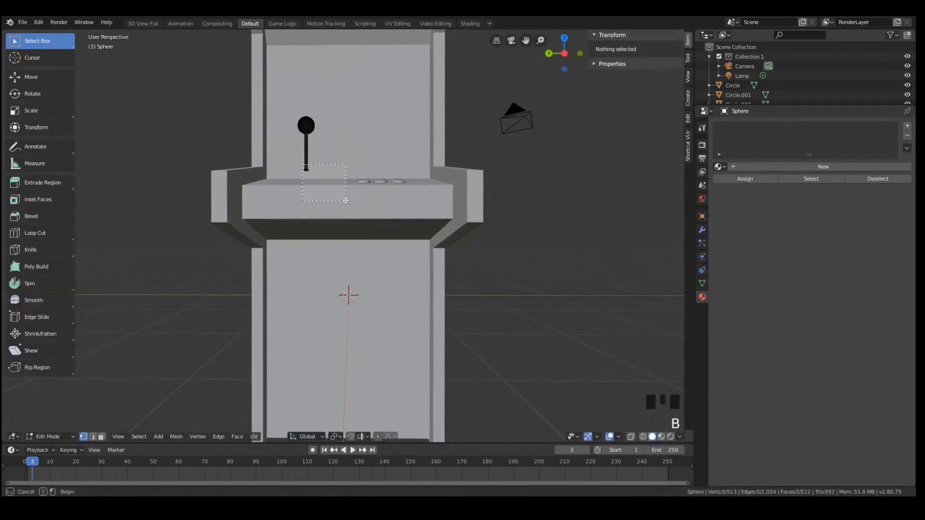
drag(346, 200, 346, 200)
key(z)
click(243, 173)
drag(307, 173, 318, 159)
key(g)
key(z)
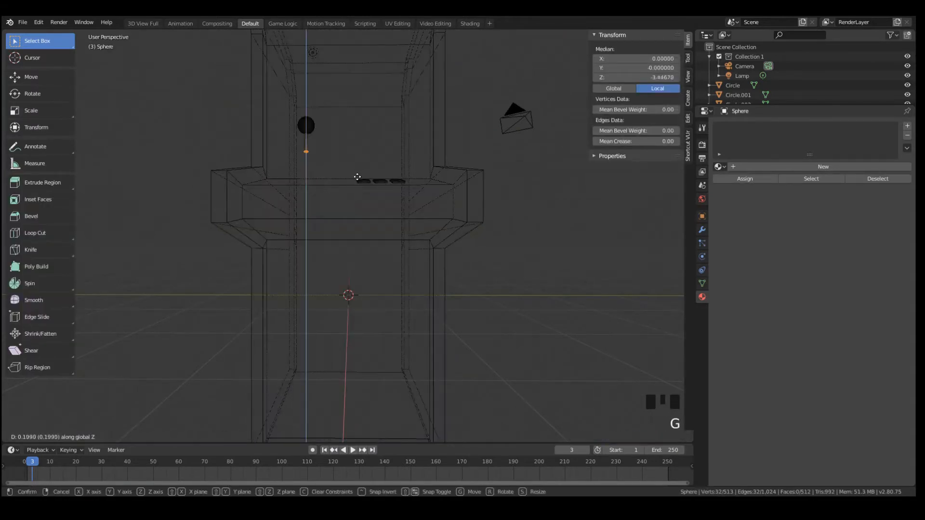
click(358, 178)
Lower the whole joystick along Z to about 1.7 at the control shelf and return to solid shading
key(Tab)
key(g)
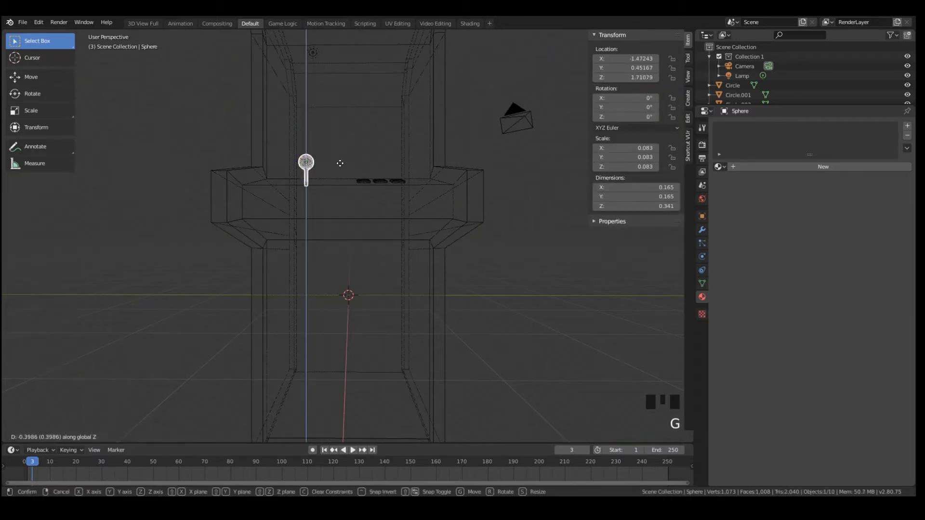
click(331, 166)
middle_drag(330, 162, 338, 215)
key(s)
click(353, 218)
key(z)
click(378, 177)
mouse_move(362, 152)
middle_down()
mouse_move(333, 130)
mouse_move(323, 180)
mouse_move(336, 140)
mouse_move(257, 101)
middle_up()
right_click(297, 176)
click(300, 180)
Select all faces of the joystick's shaft in Edit Mode, using face selection and wireframe shading
scroll(309, 151, up, 3)
key(Tab)
scroll(257, 101, up, 2)
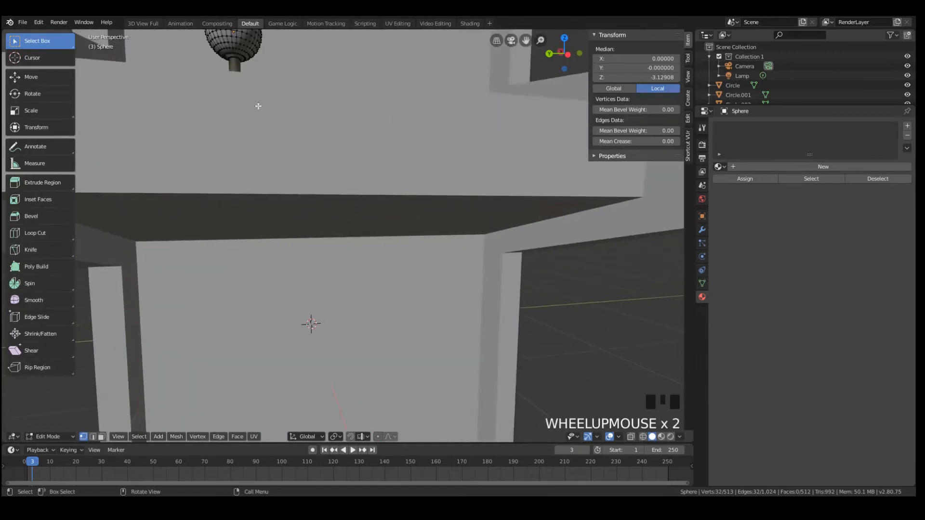
scroll(201, 455, down, 2)
scroll(200, 430, down, 3)
click(101, 436)
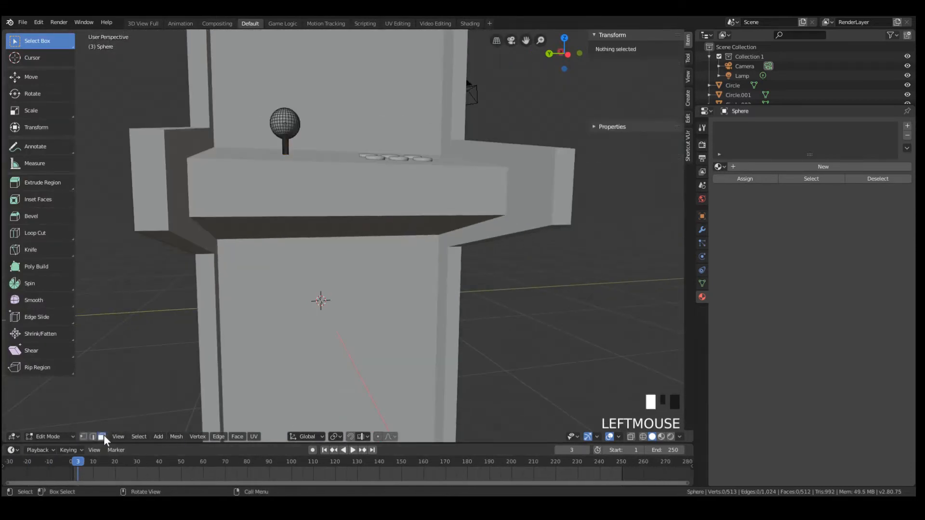
middle_drag(270, 250, 326, 180)
key(z)
click(212, 178)
key(b)
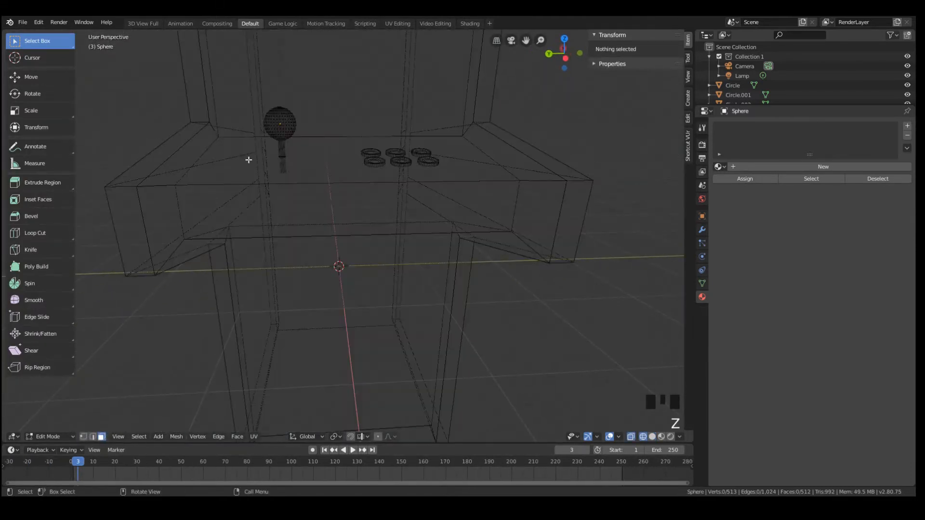
drag(262, 145, 342, 209)
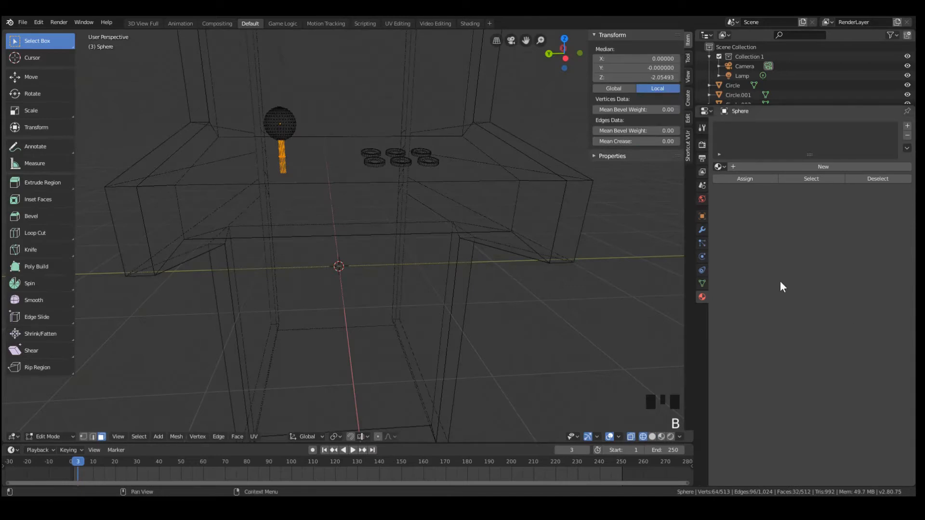
Give the joystick the existing red Material.001 and switch the viewport to rendered shading
click(776, 164)
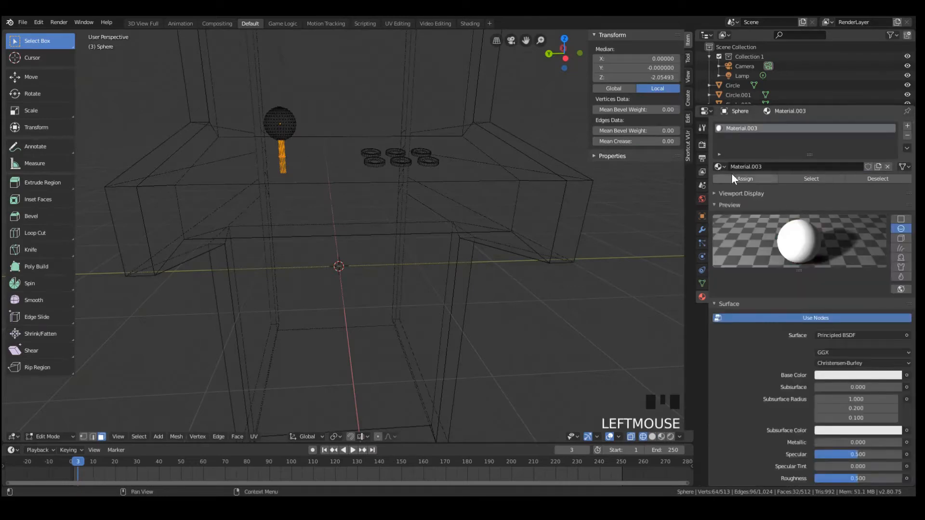
click(719, 166)
click(752, 189)
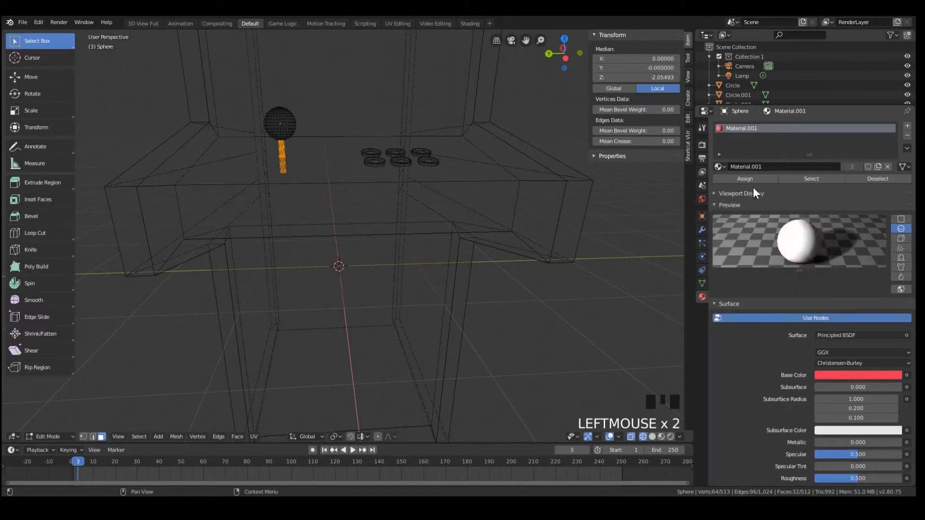
key(z)
click(412, 105)
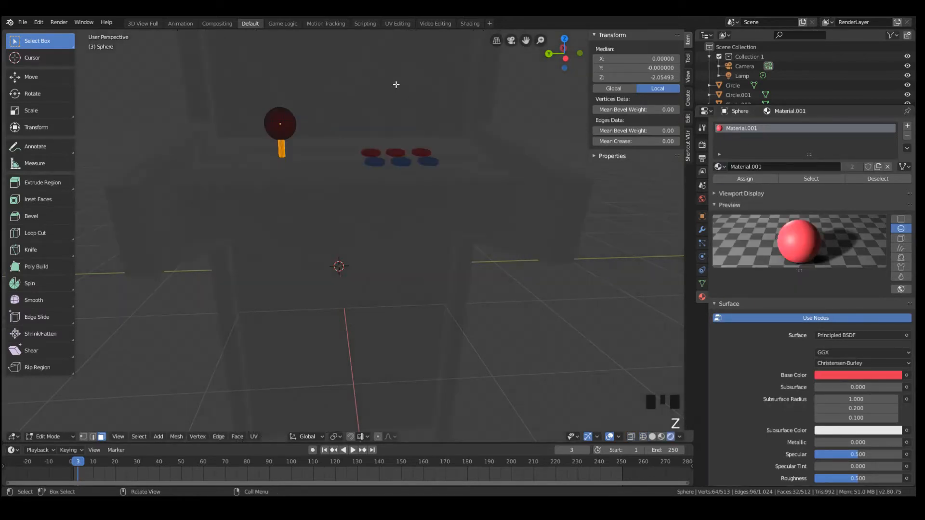
Add a second material slot with a new white material and assign it to the selected shaft faces
click(907, 126)
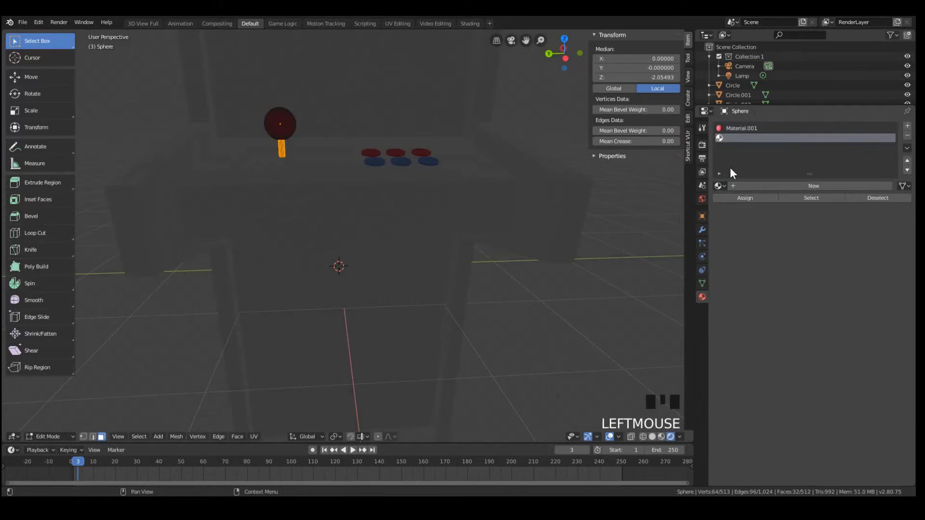
click(759, 185)
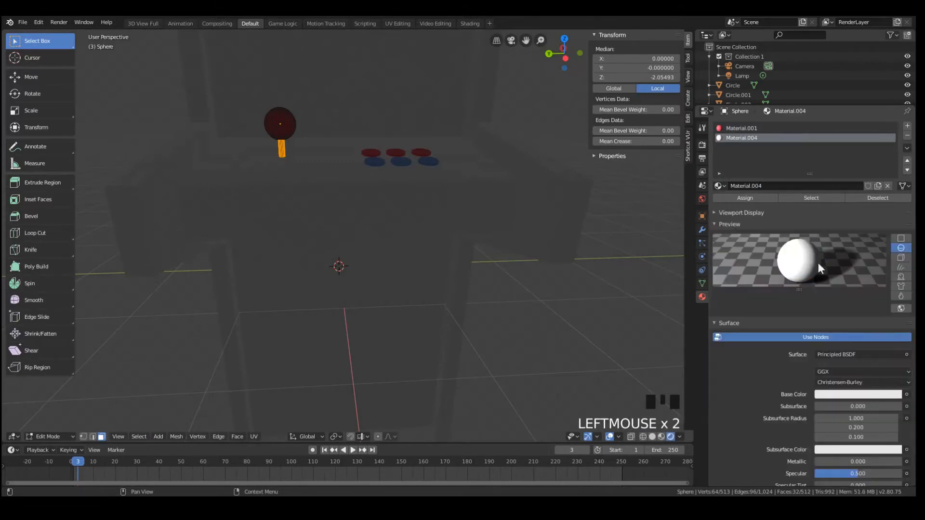
click(744, 196)
key(Tab)
Scale the joystick slightly down to about 0.082 and set its height to Z about 1.753
middle_drag(331, 123, 310, 152)
key(g)
key(z)
click(310, 132)
key(s)
click(355, 182)
key(g)
key(z)
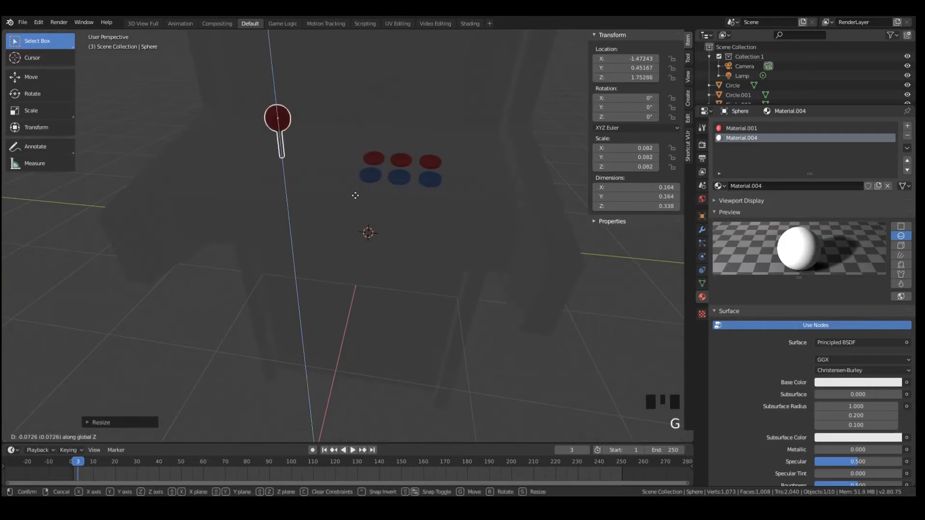
click(355, 195)
Shift the joystick in top view to X about -1.527, Y about 0.401, and lower it to Z about 1.683
middle_drag(357, 197, 327, 121)
key(KP_7)
key(g)
click(391, 248)
key(a)
key(a)
key(a)
click(289, 123)
key(g)
key(z)
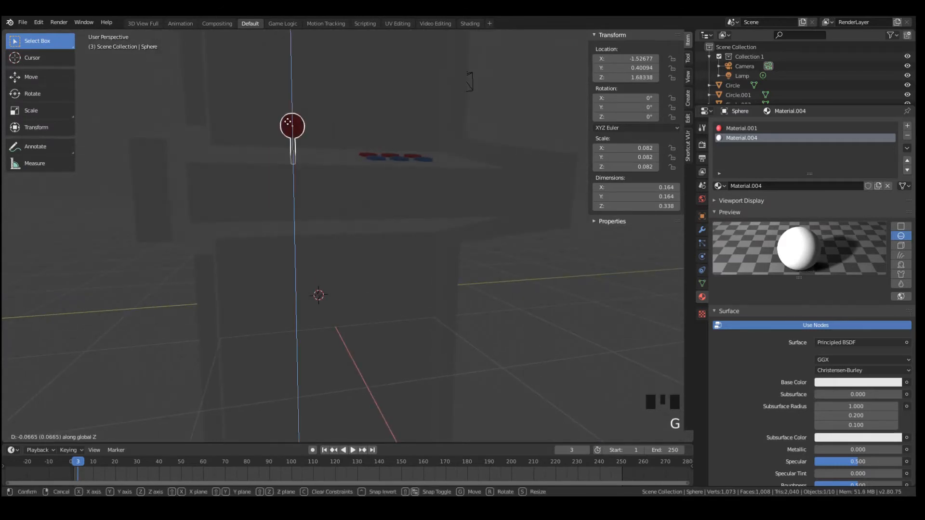
click(288, 122)
Scale the joystick down to about 0.076 and adjust its height to Z about 1.680
key(a)
key(a)
key(a)
middle_drag(375, 150, 301, 131)
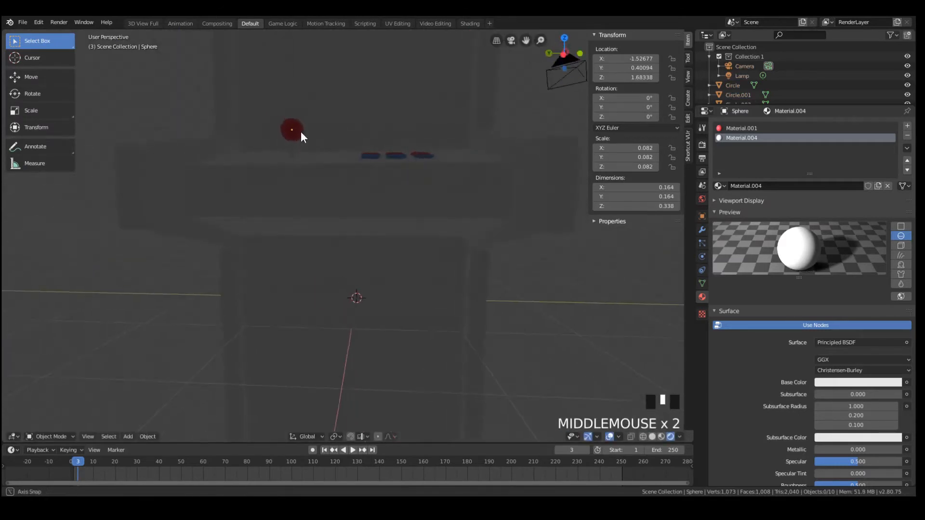
click(301, 131)
key(s)
click(363, 177)
key(g)
key(z)
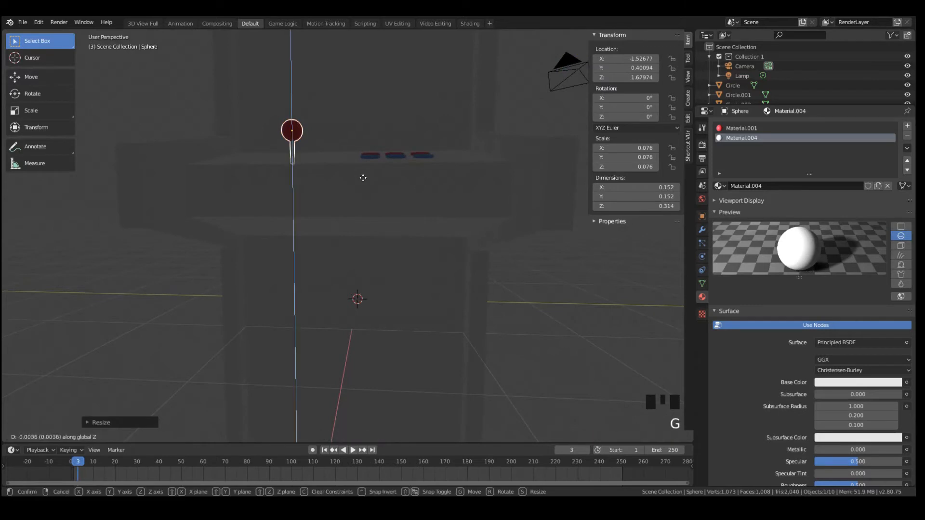
click(363, 178)
Deselect everything and return the viewport to solid shading with the whole cabinet in view
mouse_move(363, 178)
middle_down()
mouse_move(409, 226)
mouse_move(365, 230)
mouse_move(343, 265)
mouse_move(339, 153)
mouse_move(312, 167)
mouse_move(447, 204)
mouse_move(383, 217)
middle_up()
key(a)
key(a)
scroll(330, 167, down, 3)
key(z)
key(z)
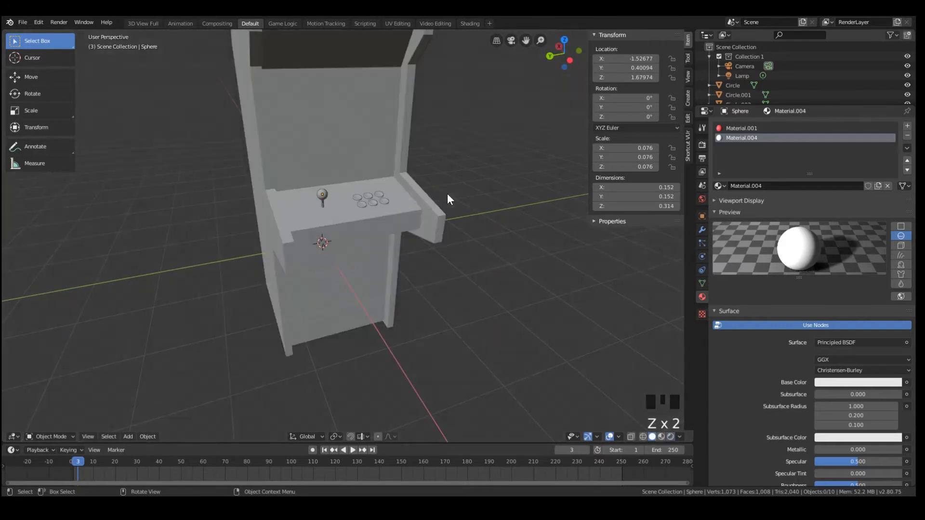
middle_drag(447, 195, 340, 166)
scroll(352, 215, down, 4)
scroll(343, 165, up, 2)
Select the cabinet and add a Bevel modifier below its Mirror modifier
click(382, 177)
key(Tab)
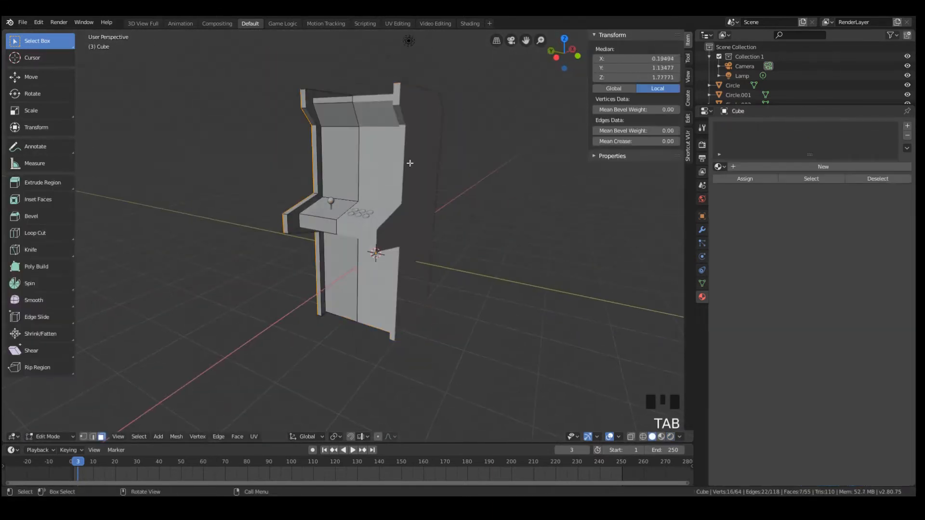
middle_drag(407, 161, 463, 188)
key(Tab)
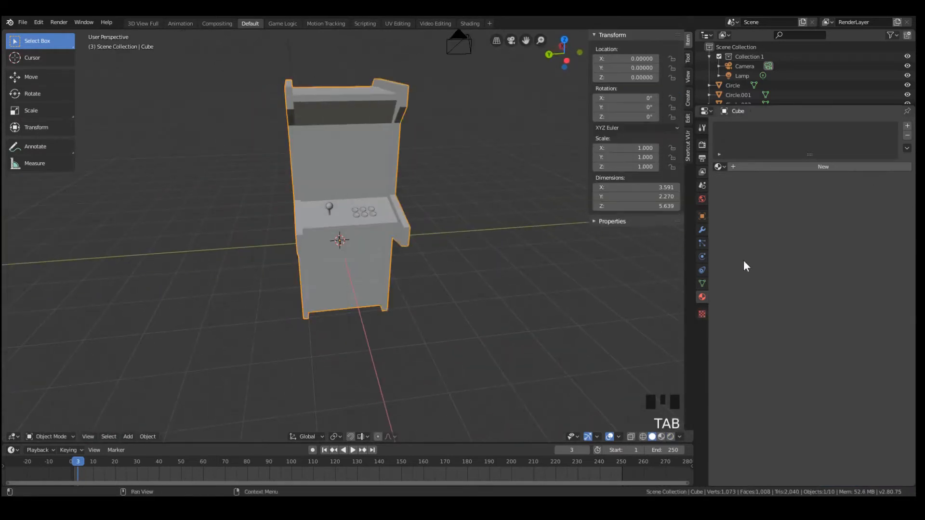
click(702, 230)
click(702, 230)
click(760, 145)
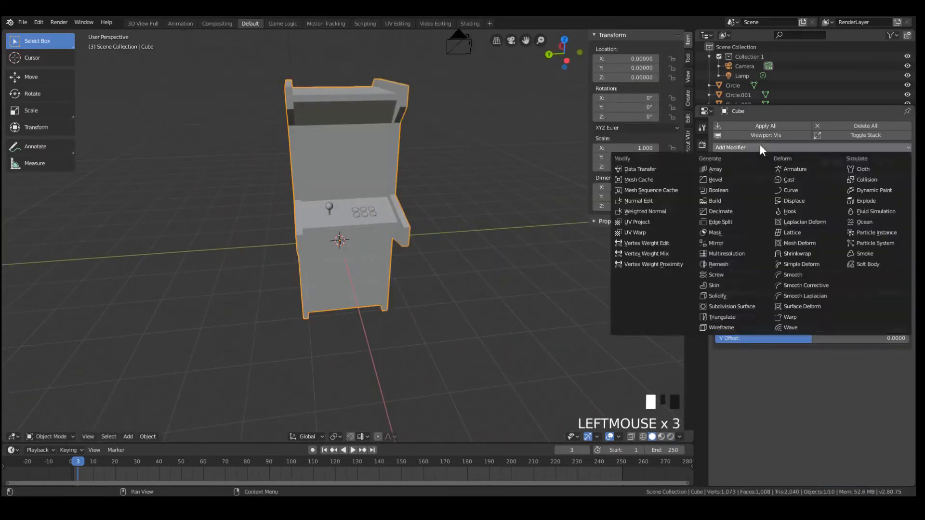
click(721, 181)
middle_drag(470, 155, 470, 99)
scroll(423, 100, up, 2)
scroll(474, 166, up, 3)
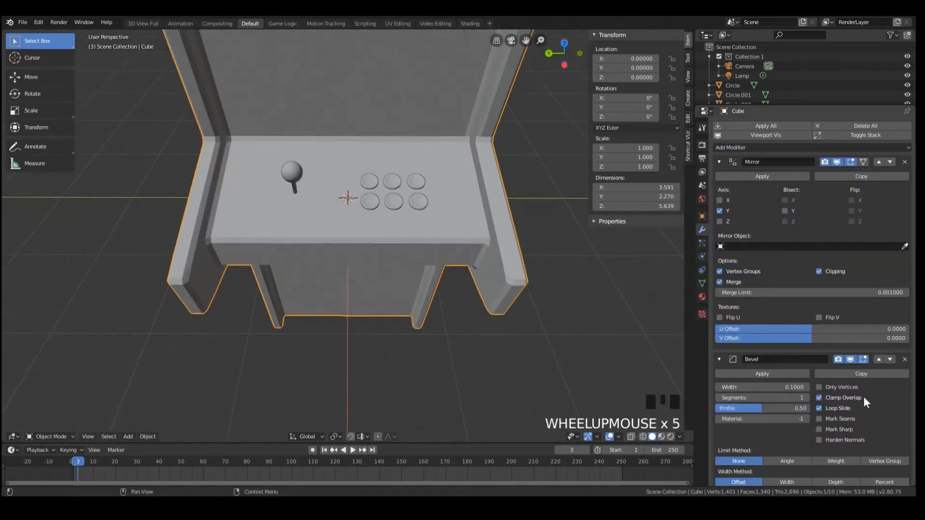
Turn the Bevel modifier's display off and on again to compare the cabinet's edges
click(853, 359)
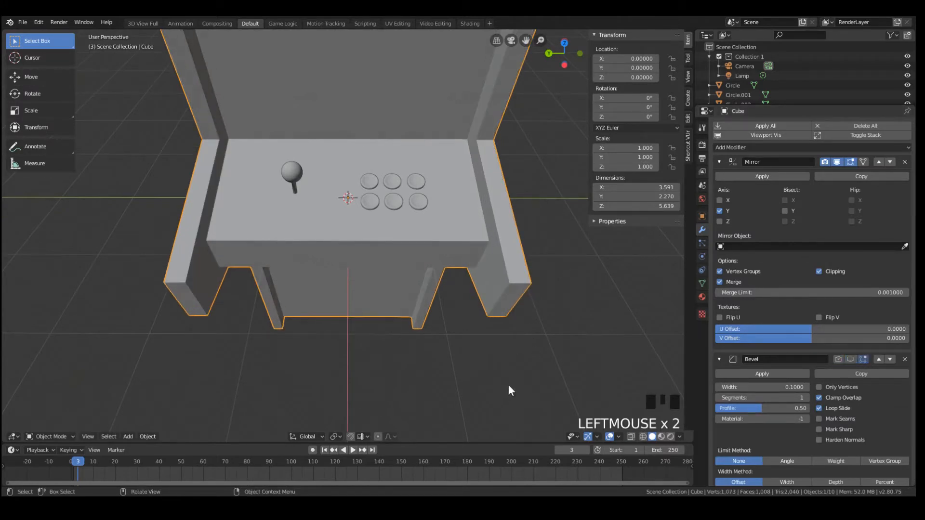
click(851, 359)
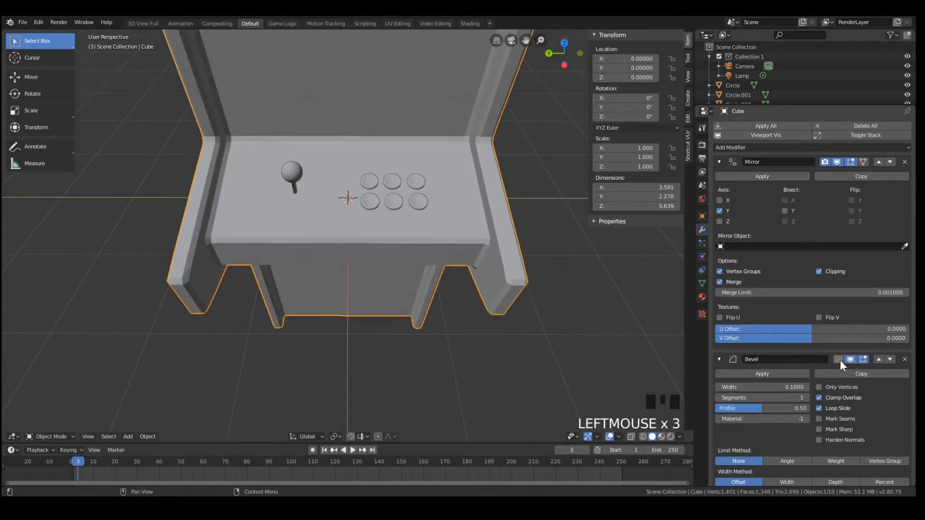
middle_drag(591, 285, 523, 213)
scroll(522, 213, up, 4)
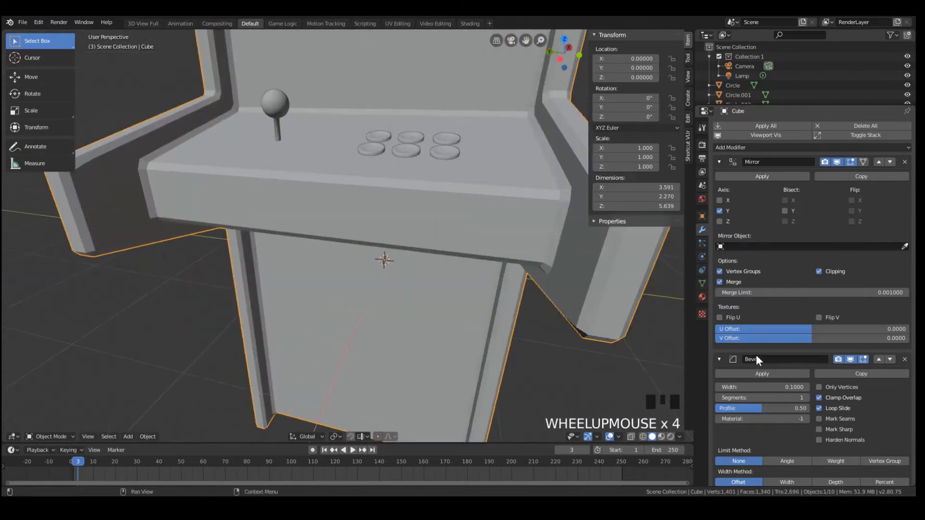
Try a width of 0.02 for the cabinet's Bevel modifier and settle on 0.01
click(769, 389)
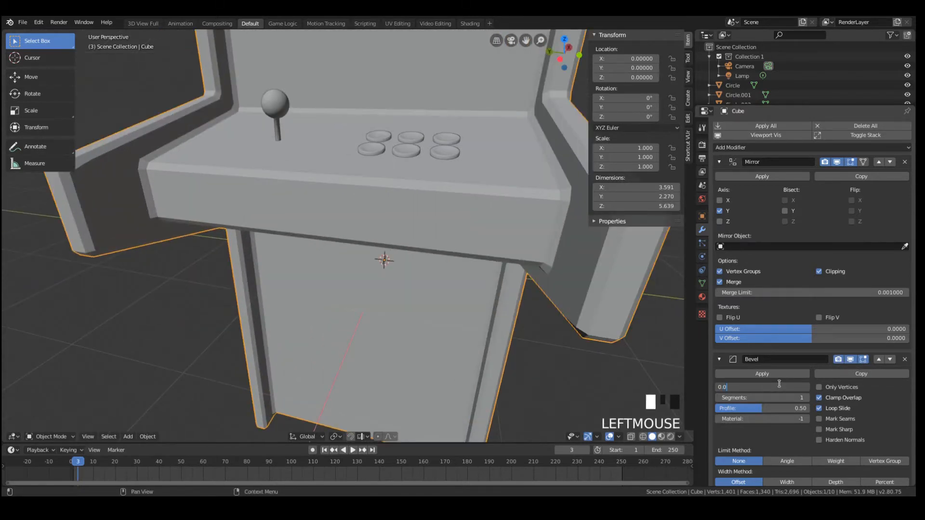
key(Return)
scroll(407, 225, down, 2)
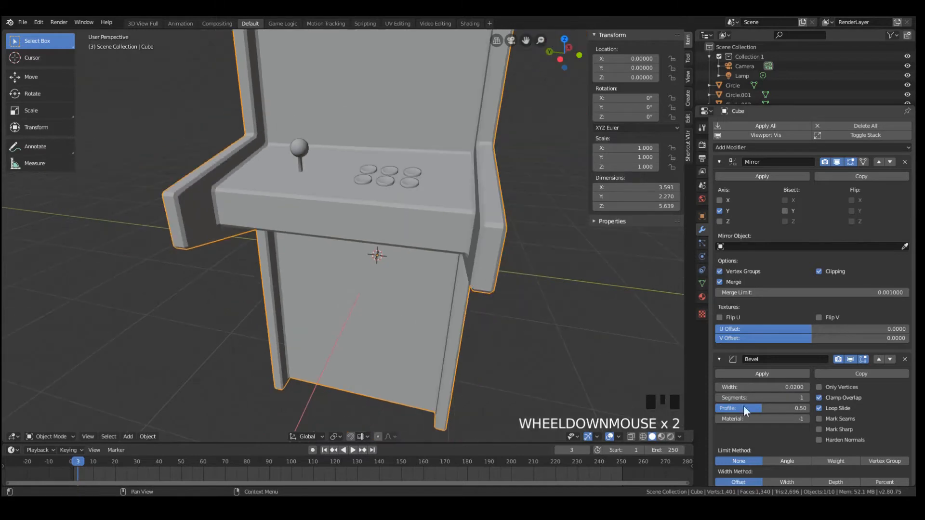
click(777, 384)
text(1)
key(Return)
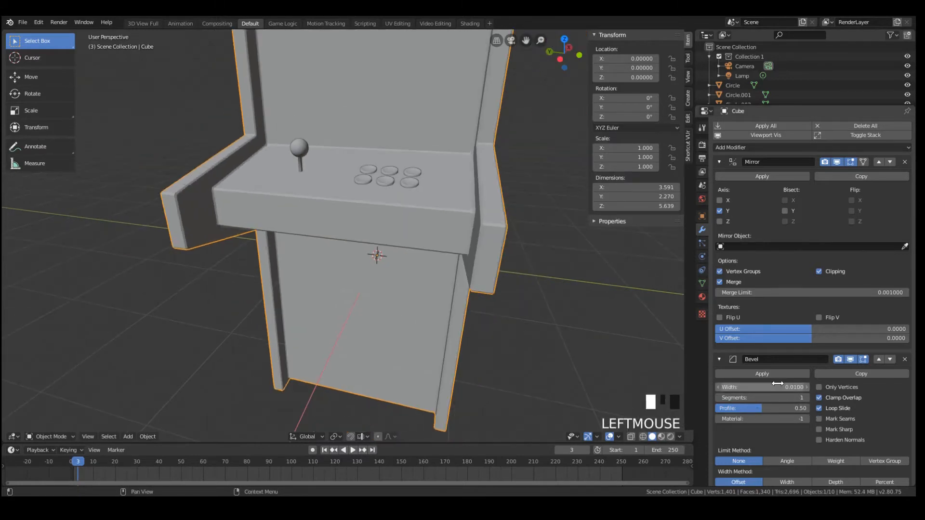
Examine the bevelled cabinet's edges and overall shape from several angles
key(Tab)
key(Tab)
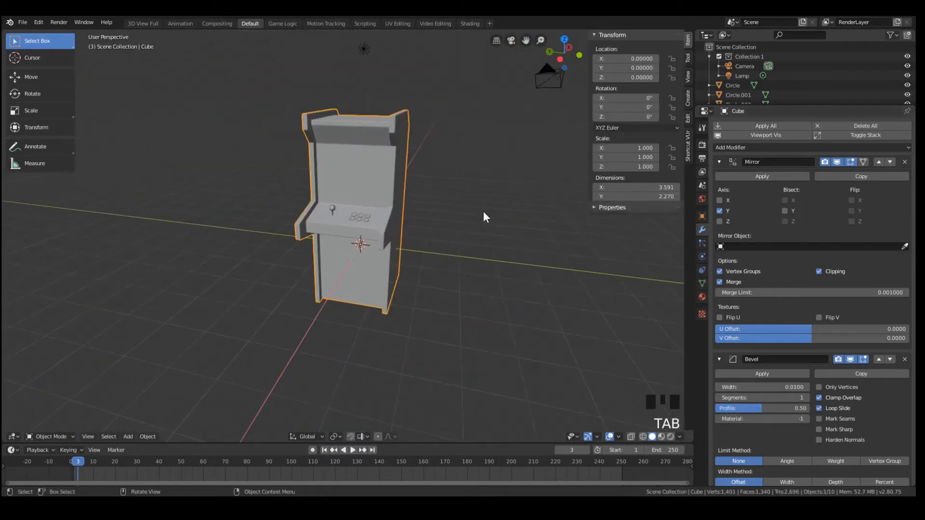
middle_drag(484, 211, 476, 216)
scroll(350, 105, up, 3)
middle_drag(351, 106, 416, 138)
scroll(416, 139, down, 4)
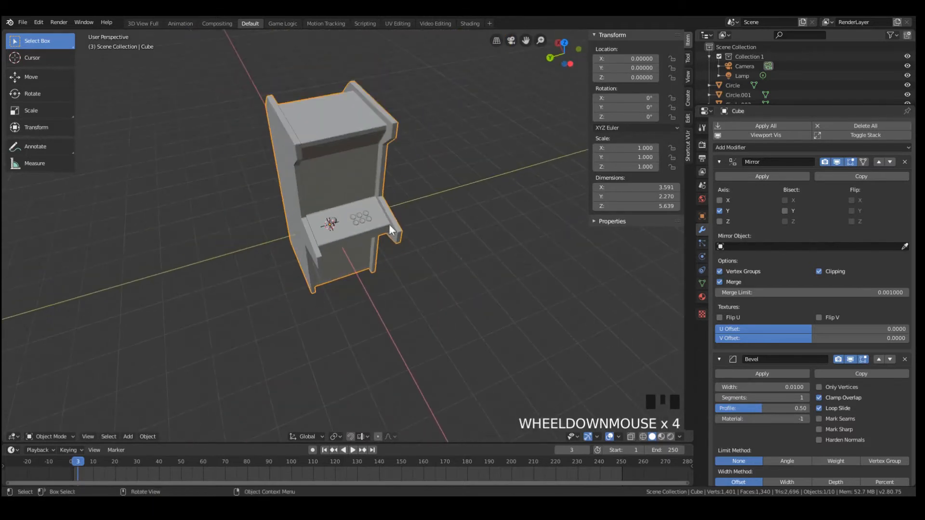
scroll(354, 155, up, 2)
middle_drag(355, 155, 397, 154)
middle_drag(386, 187, 351, 161)
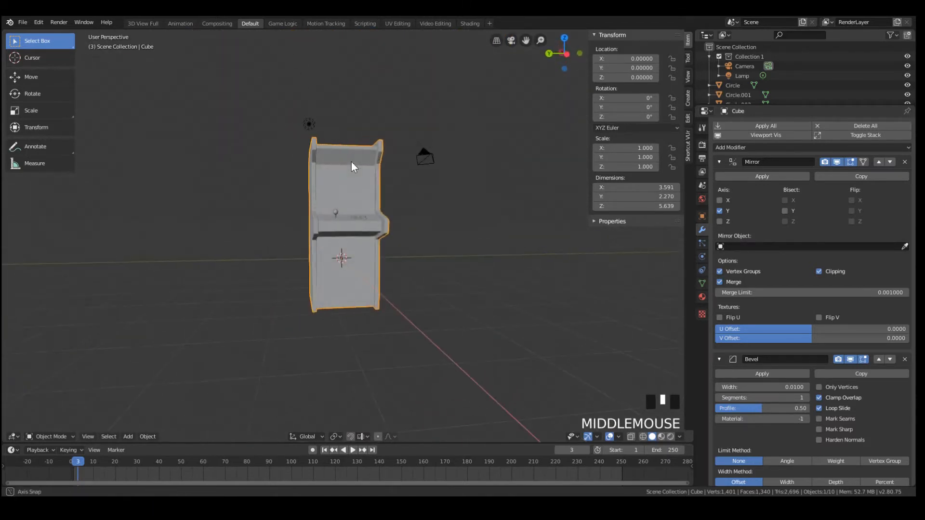
scroll(378, 207, up, 4)
middle_drag(376, 217, 366, 253)
Add a cube, move it along X to about -1.160 at the cabinet's lower front, and scale it to about 0.159
key(shift+a)
click(416, 259)
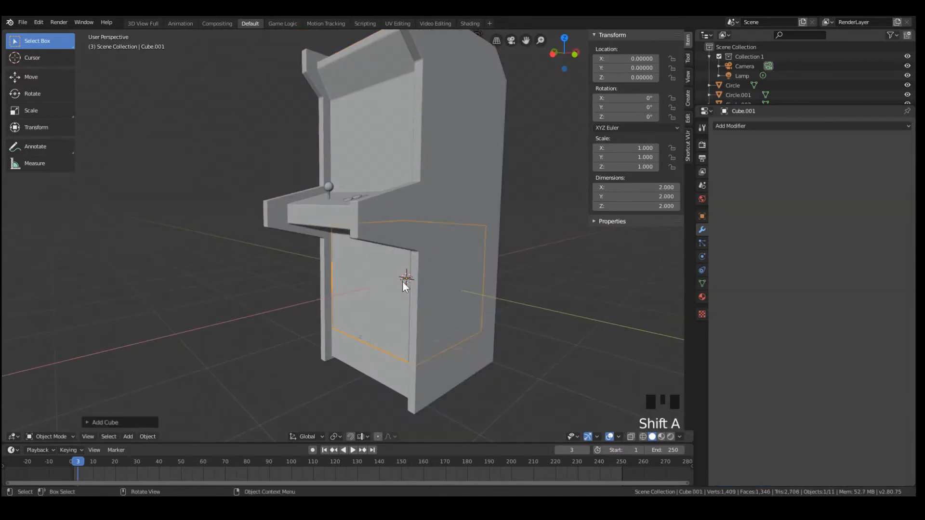
key(g)
click(359, 292)
key(s)
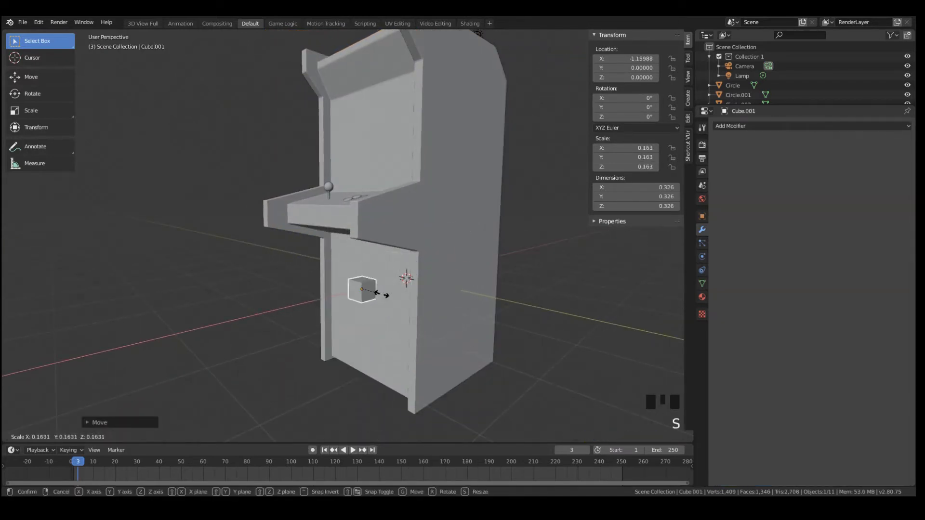
click(381, 294)
middle_drag(382, 294, 417, 287)
key(KP_Decimal)
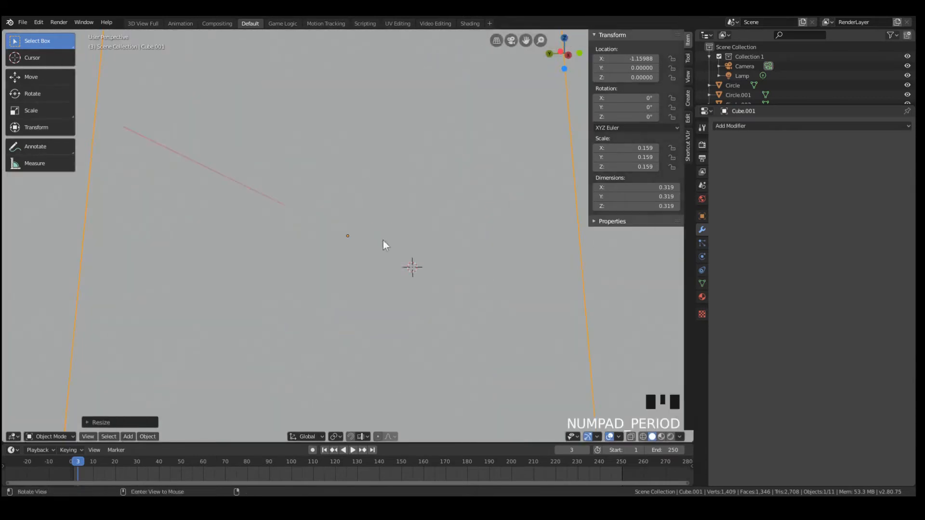
Move the cube along X to about -0.966 so it sinks into the cabinet's lower front panel
middle_drag(383, 240, 299, 250)
scroll(341, 295, down, 14)
key(g)
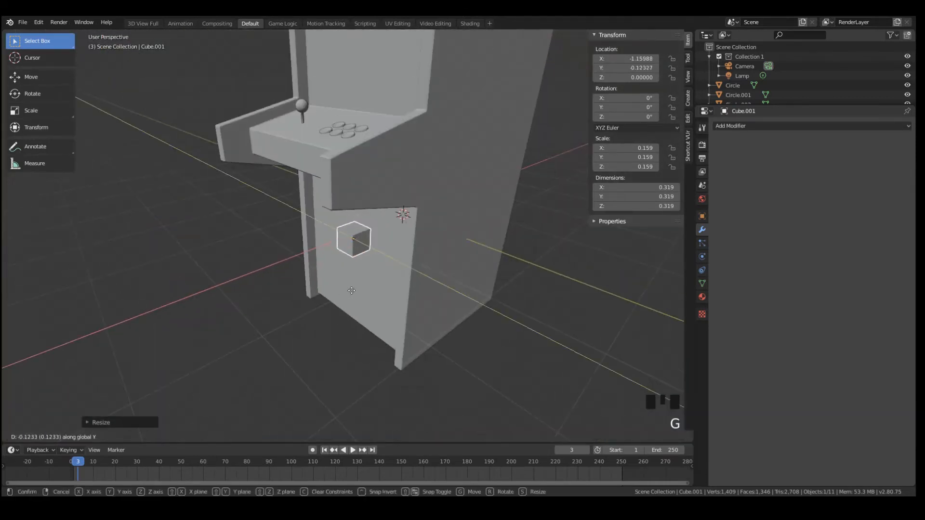
click(356, 285)
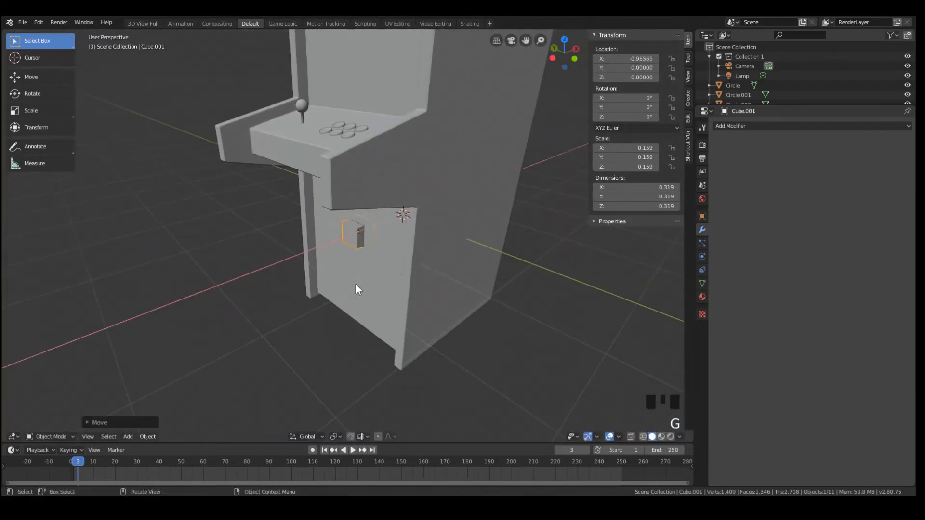
Thin the cube to an X scale of about 0.052 and move it along X to about -1.038
middle_drag(356, 285, 451, 256)
key(s)
key(x)
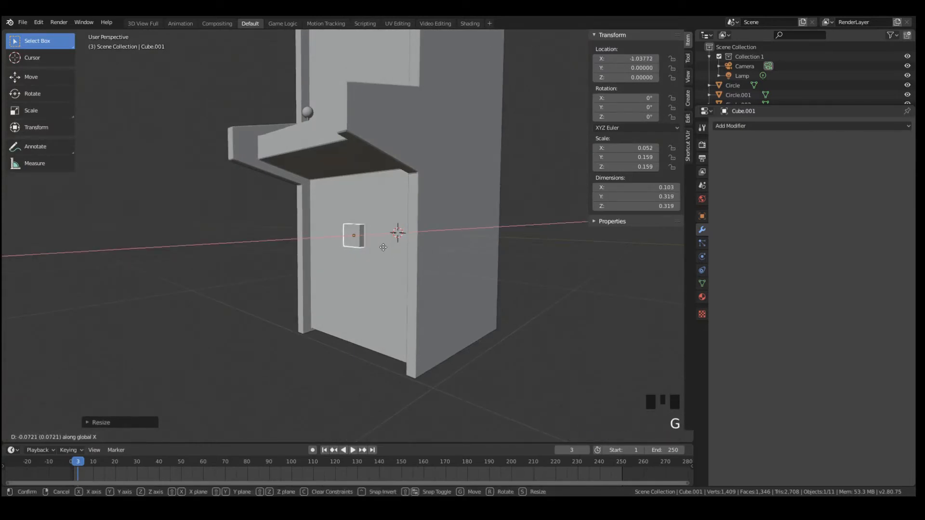
click(383, 247)
Examine how the thin block sits against the cabinet's lower front from several angles
middle_drag(398, 248, 434, 248)
key(KP_Decimal)
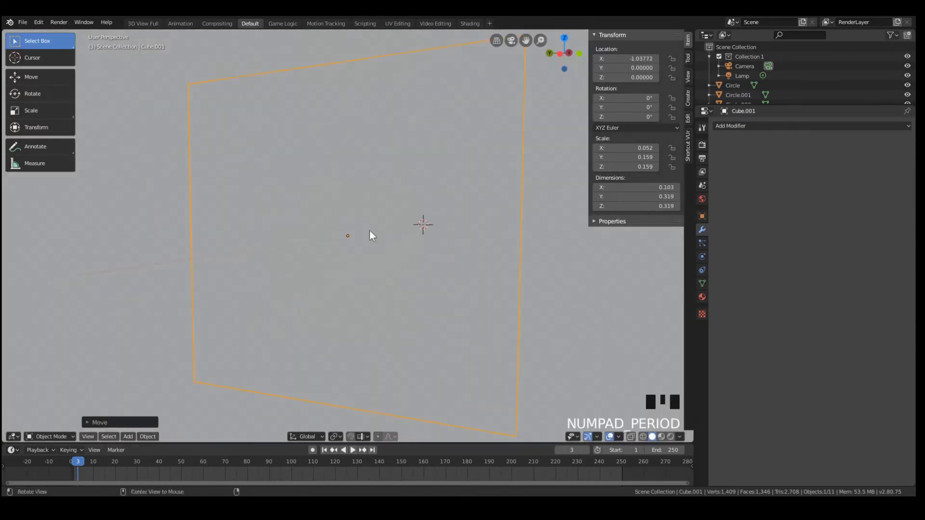
scroll(423, 267, down, 2)
alt+scroll(407, 278, down, 2)
scroll(407, 279, down, 7)
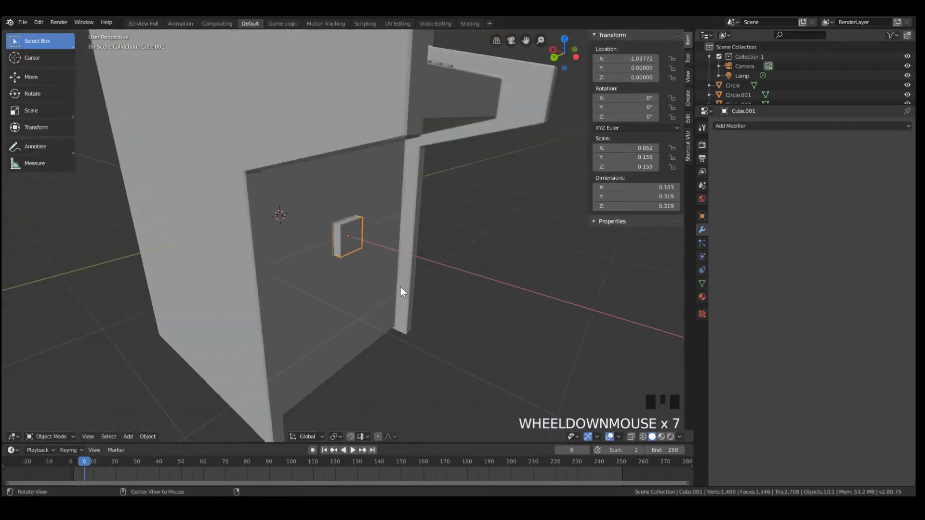
middle_drag(402, 292, 397, 272)
scroll(388, 250, up, 3)
scroll(392, 246, down, 3)
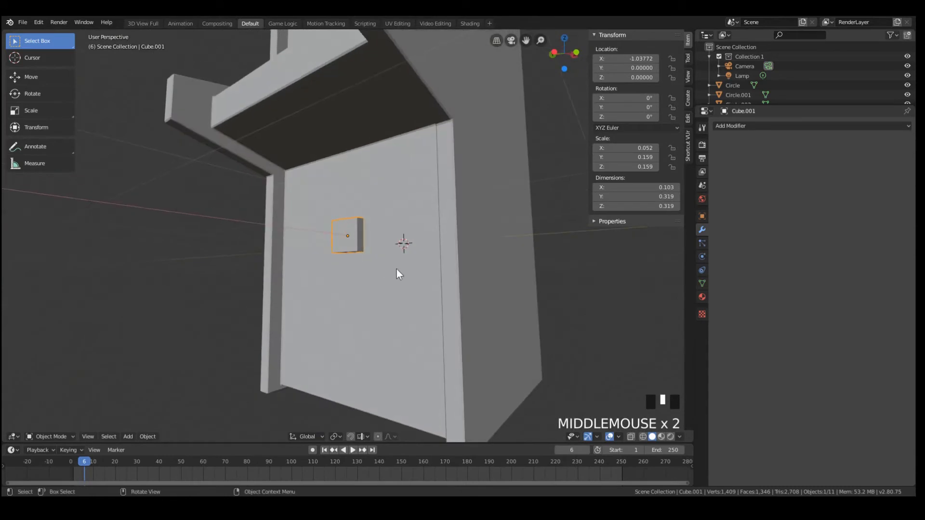
Stretch the block to a Z scale of about 0.247 and lower it along Z to about -0.203
key(s)
key(z)
click(391, 316)
key(g)
key(z)
click(384, 304)
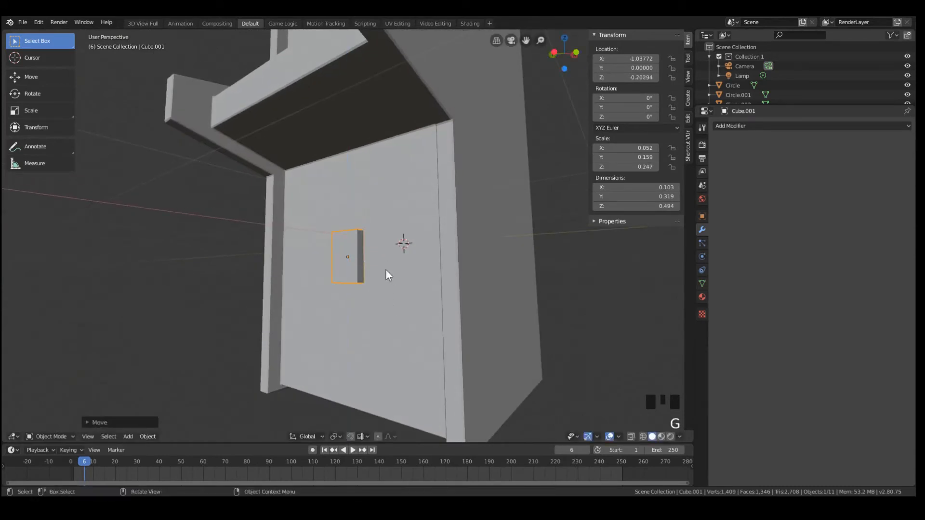
Enlarge the block into a door-like panel with a Y scale of about 0.233 and a Z scale of about 0.317
key(s)
key(x)
key(y)
click(403, 277)
middle_drag(369, 255, 395, 261)
key(s)
key(z)
click(378, 287)
Lower the panel along Z to about -0.270 on the cabinet's lower front
middle_drag(364, 292, 331, 274)
scroll(350, 260, up, 2)
key(g)
key(z)
click(351, 273)
key(Tab)
scroll(352, 241, up, 2)
key(Tab)
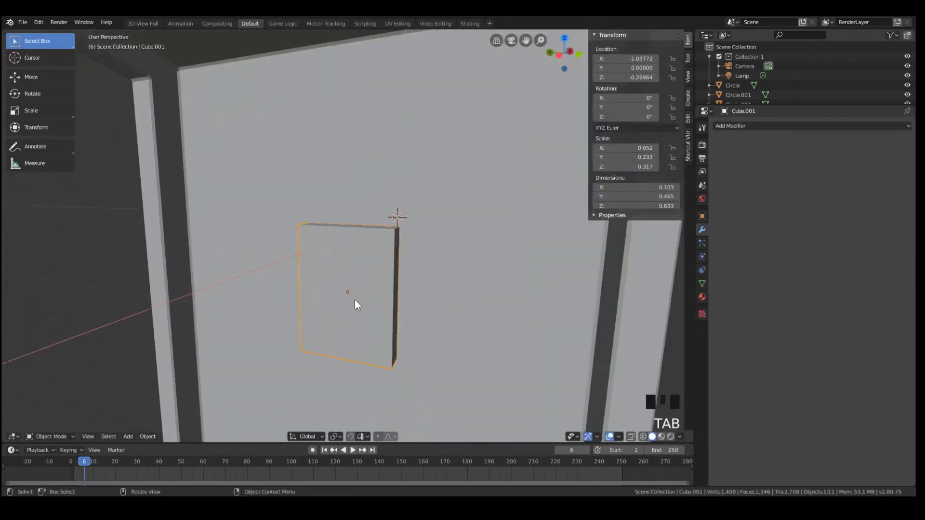
Enter Edit Mode on the front panel block and deselect all of its geometry
middle_drag(355, 304, 356, 267)
key(Tab)
key(a)
key(a)
key(a)
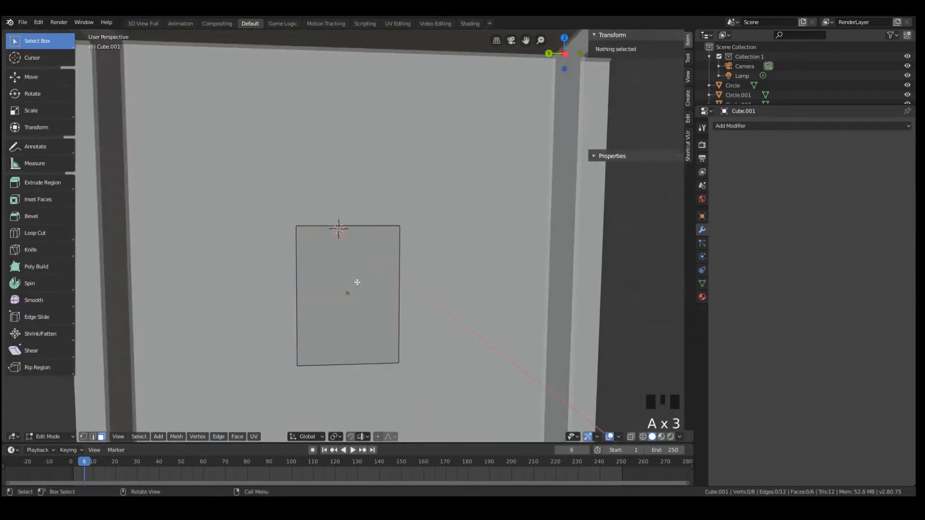
Switch to the left orthographic view facing the panel and bring up the mesh primitives to add
key(shift+a)
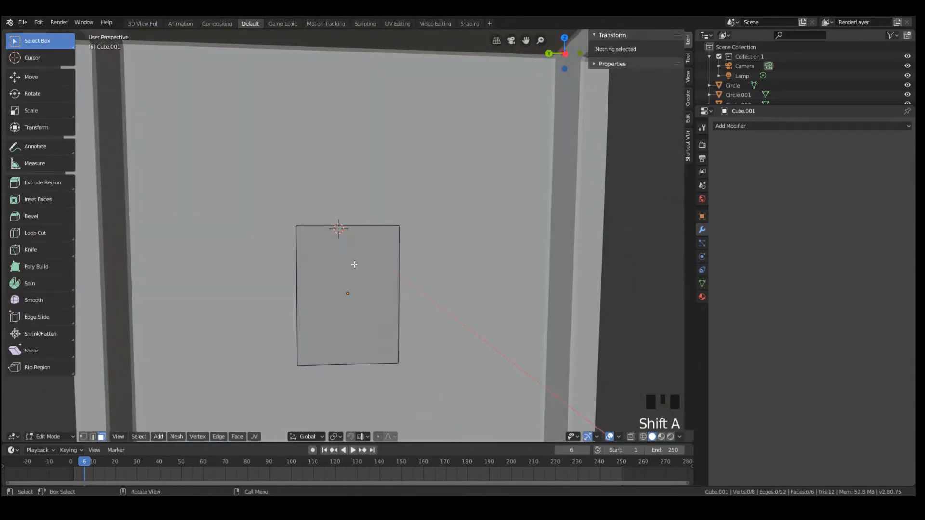
key(KP_3)
key(KP_1)
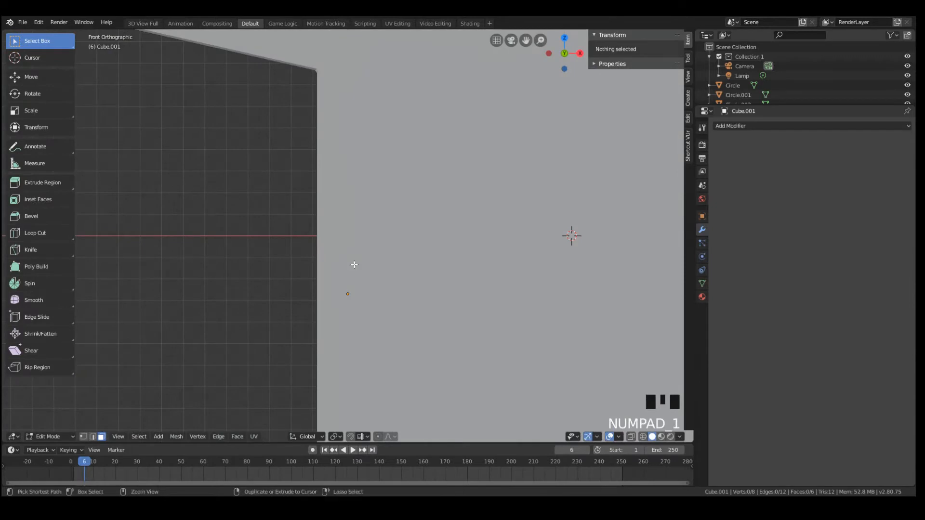
key(ctrl+KP_1)
key(ctrl+KP_3)
key(shift+a)
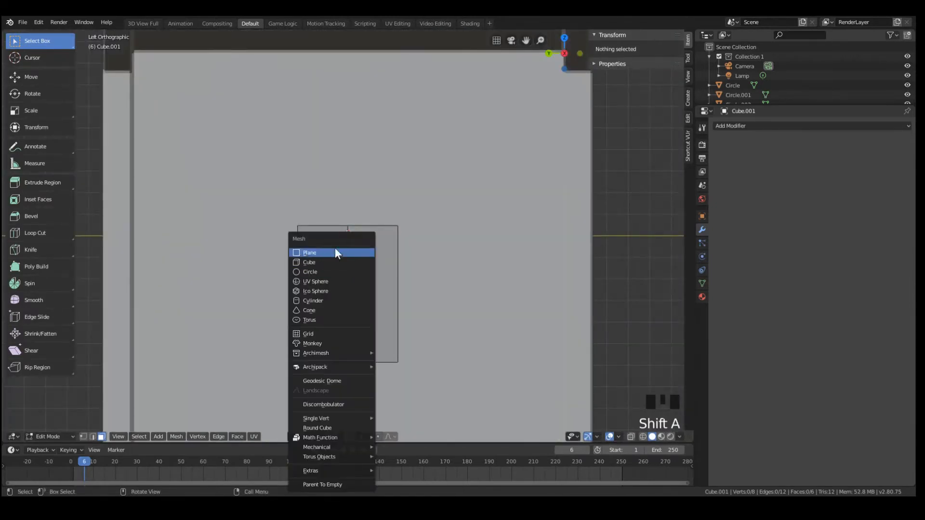
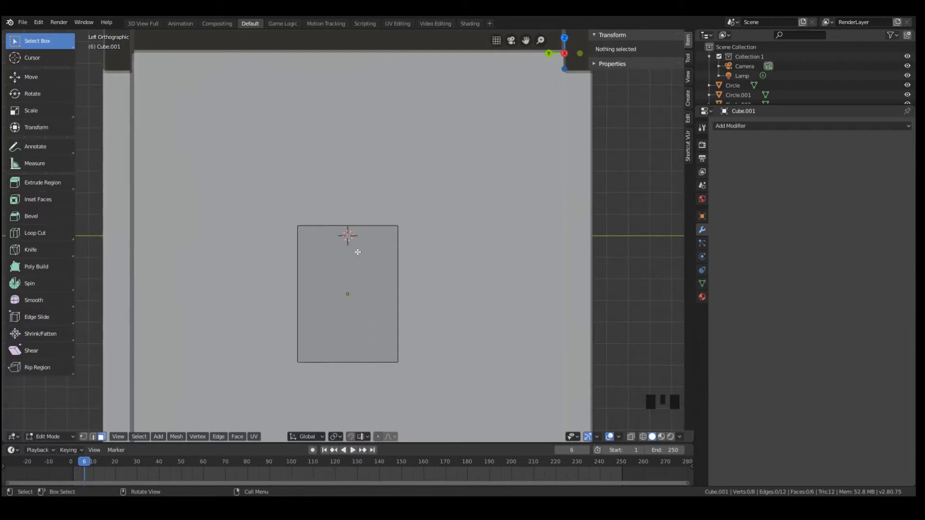
Cut three vertical edge loops into the front panel: one along its centre line and one close to each side of it
click(356, 232)
click(356, 232)
key(ctrl+r)
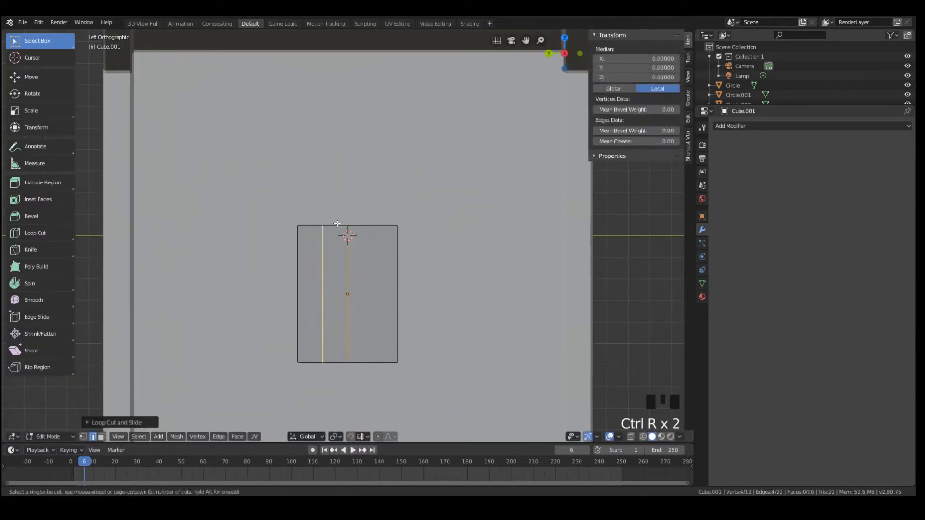
click(339, 225)
click(359, 225)
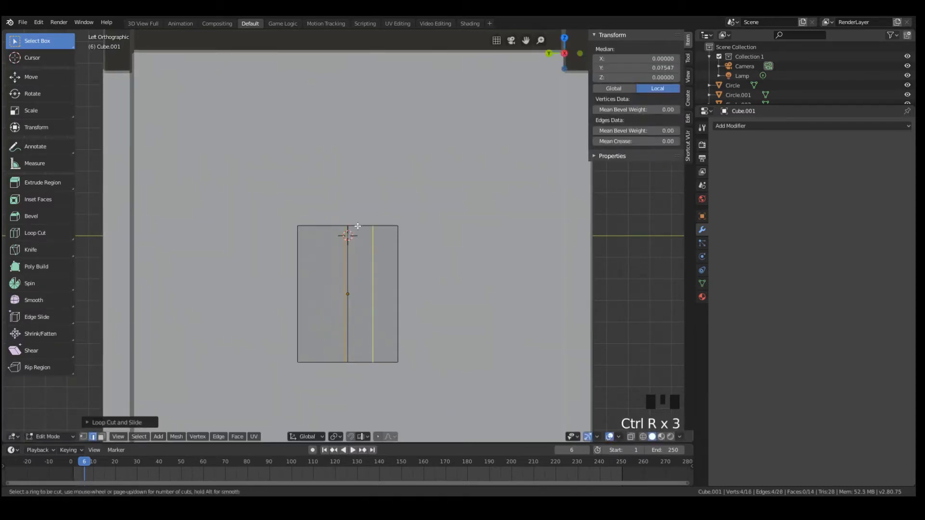
click(358, 226)
key(Escape)
Delete the vertices of the panel's half on the negative Y side in wireframe shading and return to Object Mode
key(z)
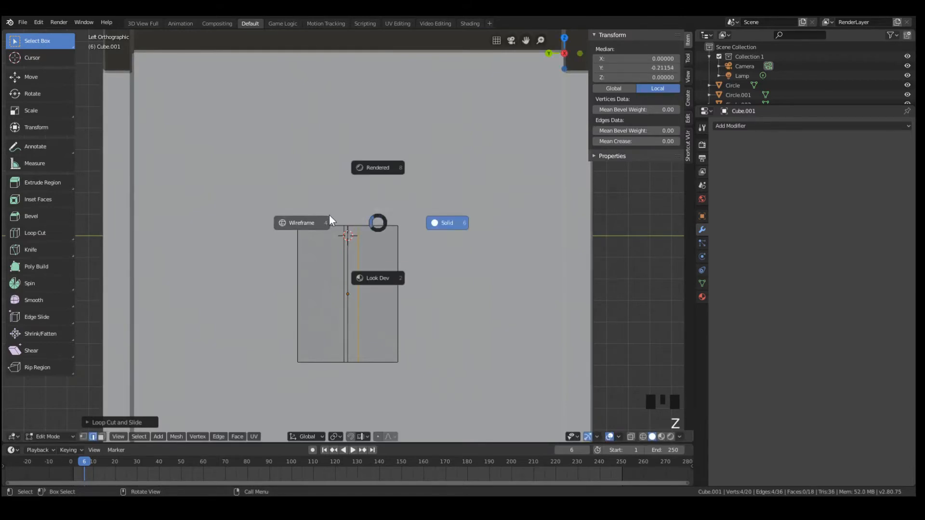
click(331, 217)
key(b)
drag(357, 211, 438, 264)
key(x)
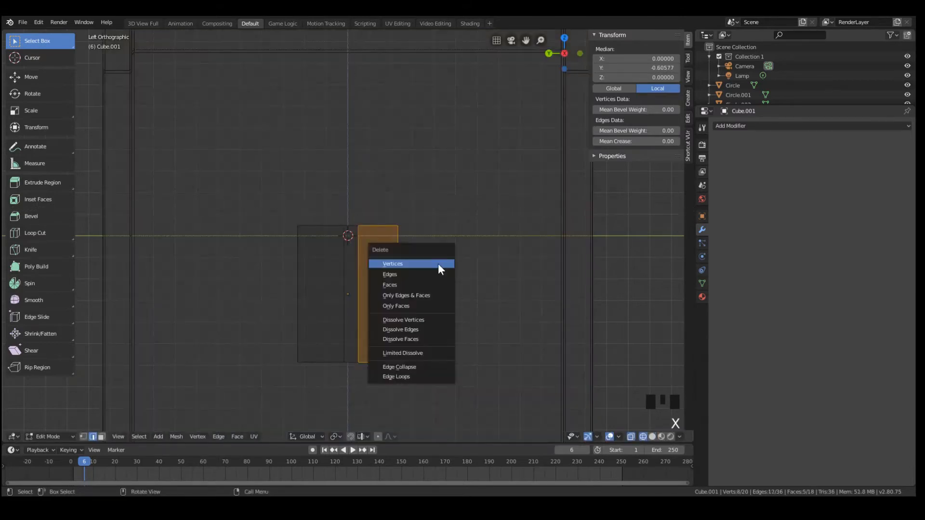
click(438, 264)
key(Tab)
Mirror the half panel with a Mirror modifier on the Y axis only, with Clipping enabled, and resume mesh editing in solid shading
click(760, 123)
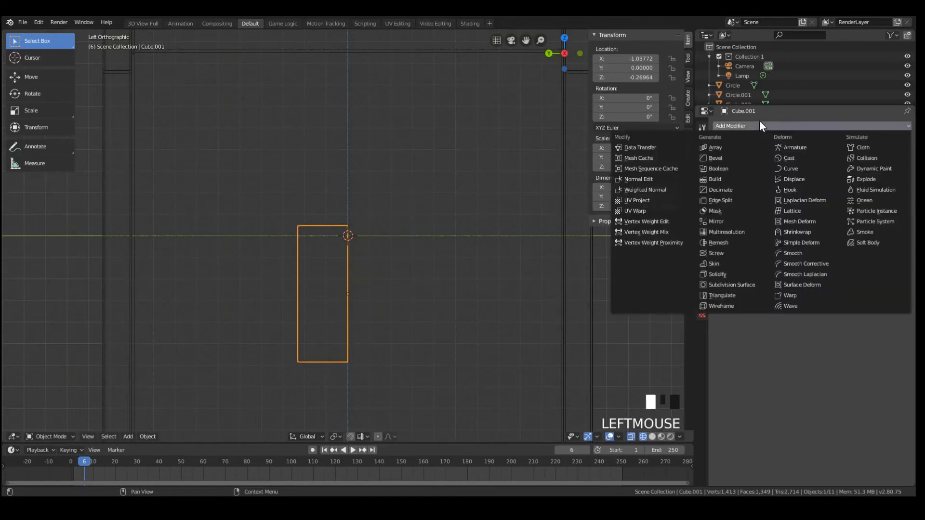
click(728, 223)
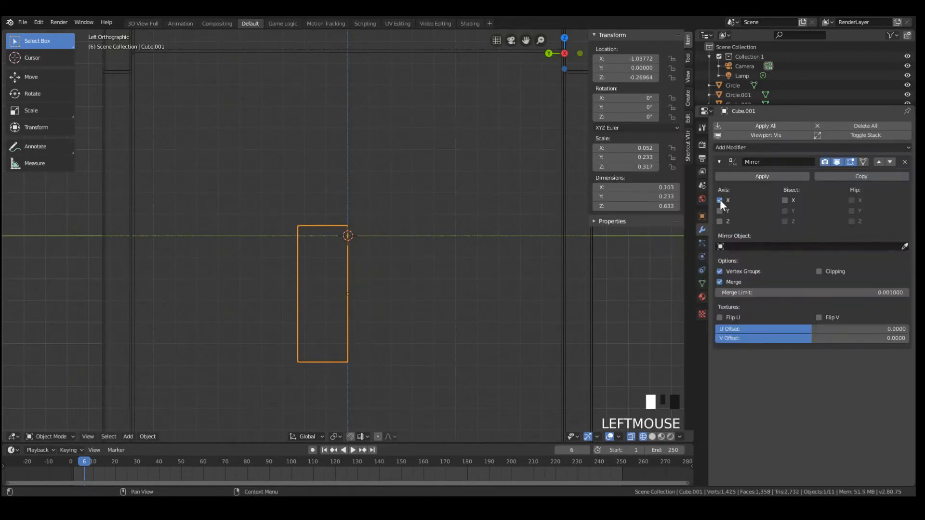
click(719, 200)
click(719, 210)
middle_drag(367, 270, 424, 313)
key(Tab)
key(z)
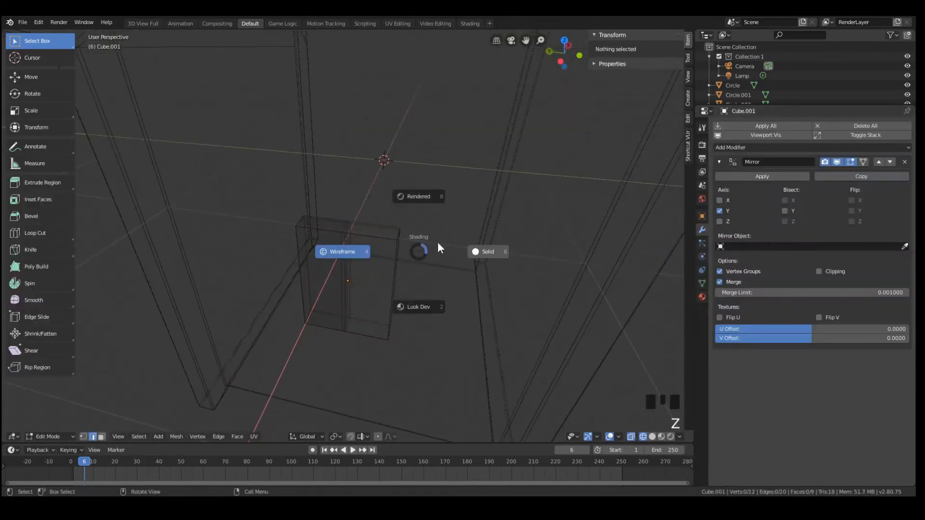
click(475, 251)
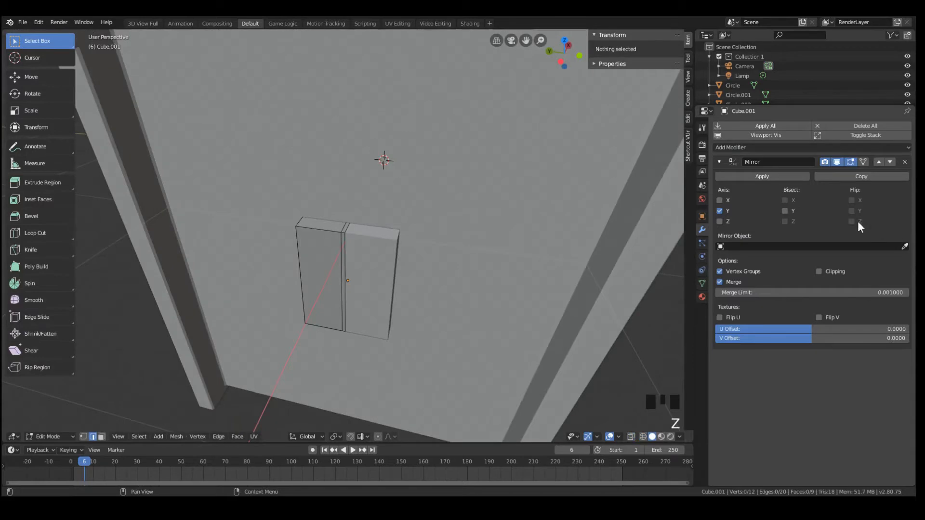
click(819, 272)
scroll(342, 286, up, 3)
click(341, 287)
key(g)
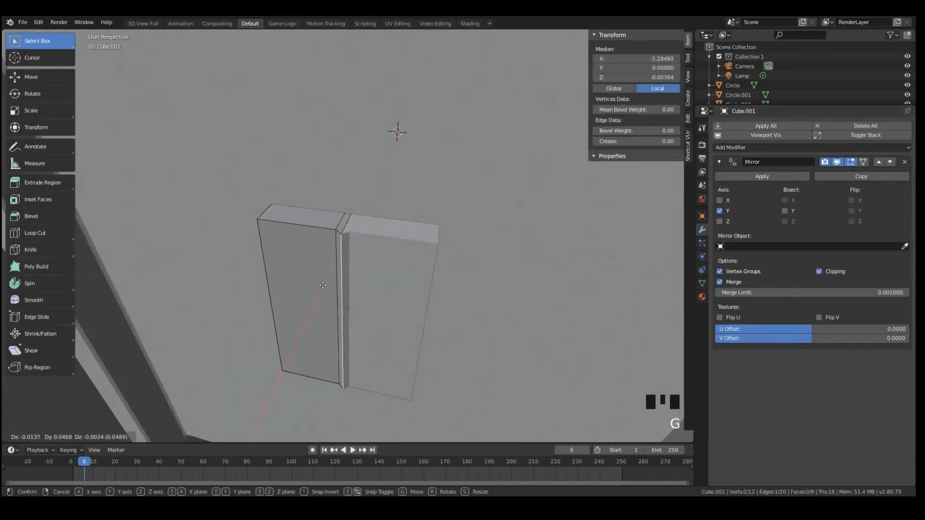
click(336, 289)
Cut two horizontal edge loops across the upper part of the half panel, framing a short section for a coin slot
mouse_move(341, 293)
middle_down()
mouse_move(352, 302)
mouse_move(347, 295)
middle_up()
key(ctrl+r)
click(346, 291)
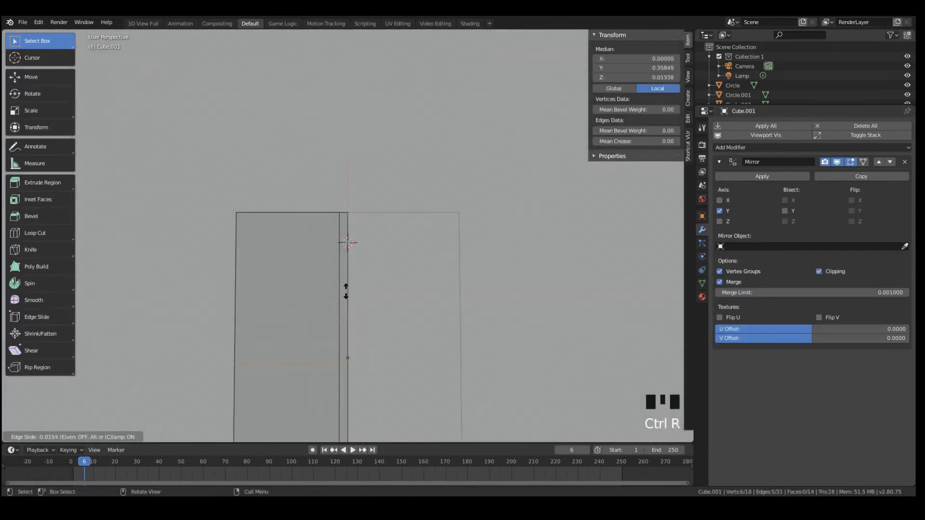
click(362, 181)
scroll(330, 305, down, 1)
key(a)
key(ctrl+r)
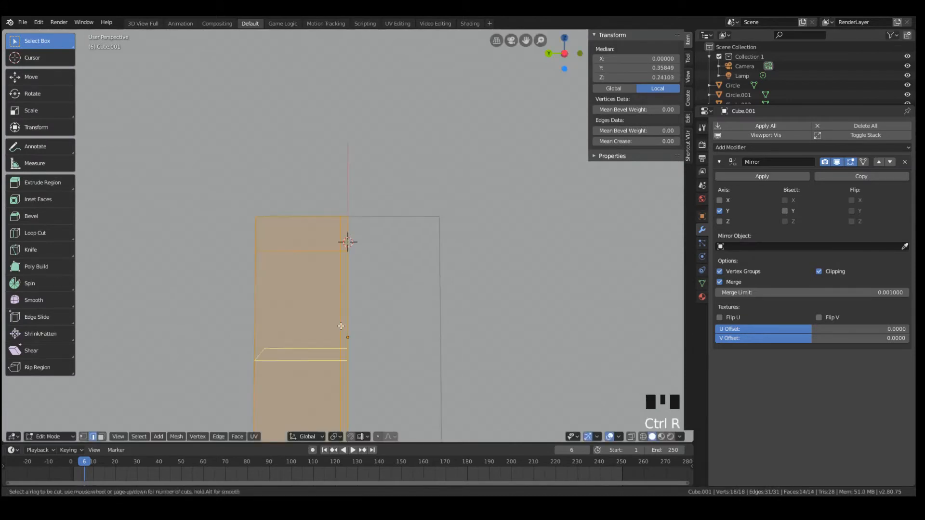
click(341, 325)
click(341, 242)
Extrude the narrow centre face between the two horizontal loops inward as a recessed coin slot, then leave Edit Mode
click(343, 275)
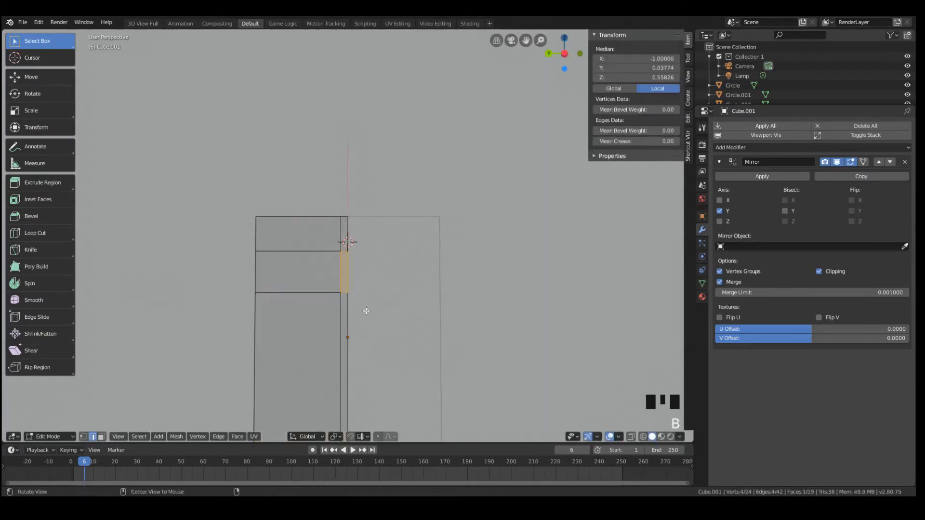
mouse_move(343, 275)
middle_down()
mouse_move(343, 313)
mouse_move(397, 293)
middle_up()
key(e)
click(343, 315)
key(Tab)
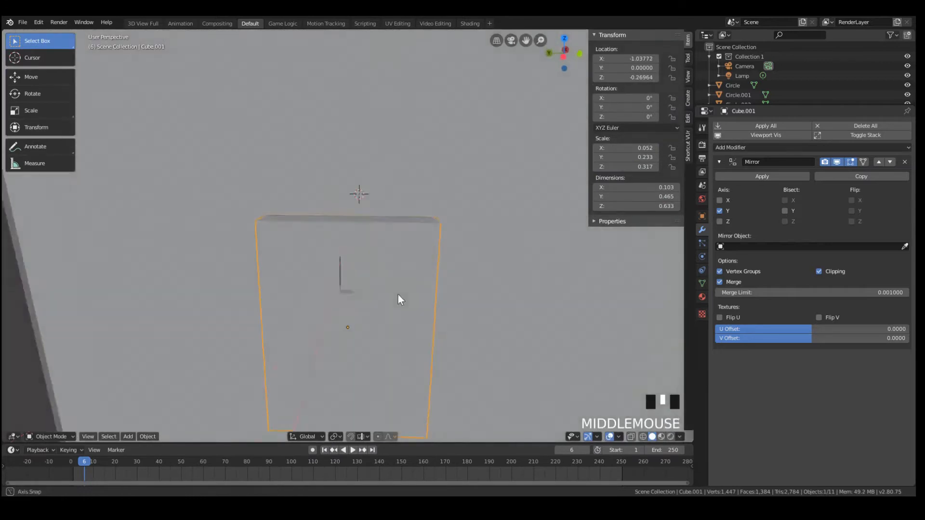
Try deleting the front panel object in rendered shading and undo the deletion
key(z)
scroll(429, 254, down, 3)
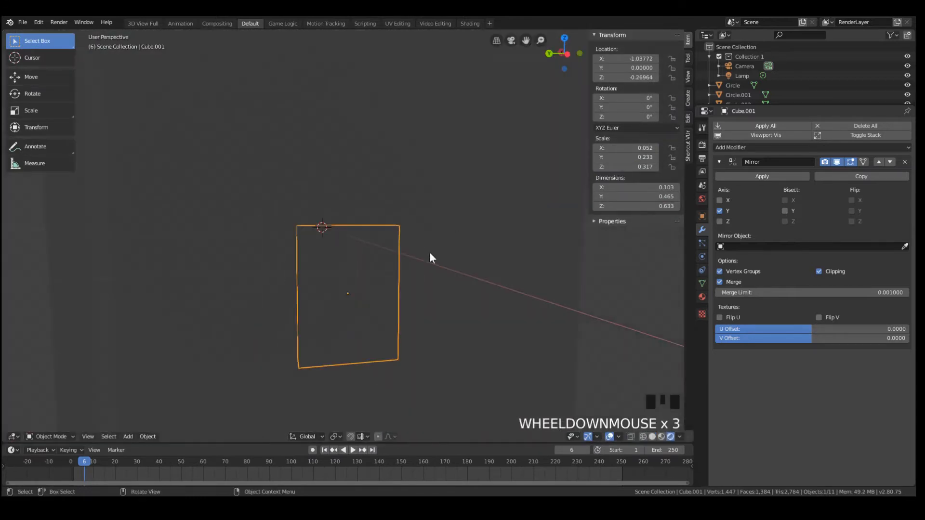
key(x)
click(408, 279)
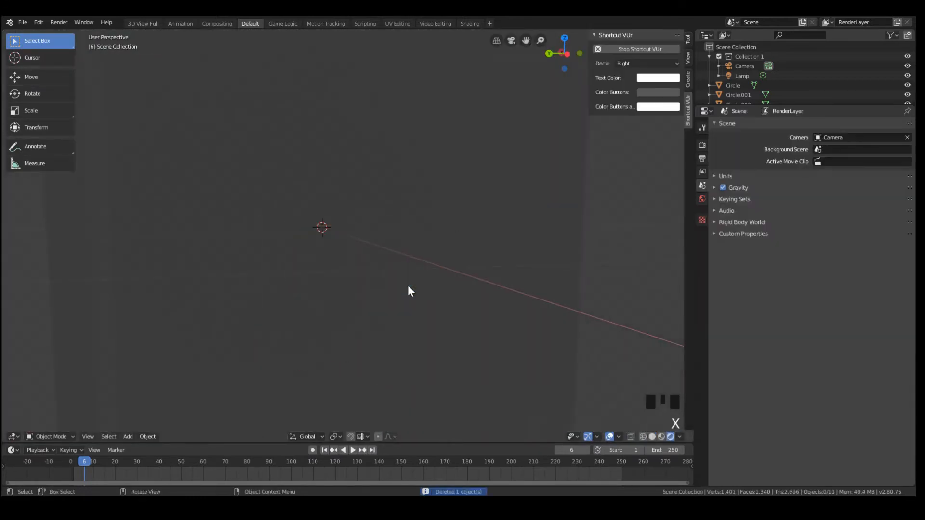
key(ctrl+z)
Examine the front panel in different viewport shading modes
mouse_move(407, 284)
middle_down()
mouse_move(361, 293)
mouse_move(369, 304)
mouse_move(441, 323)
mouse_move(412, 317)
middle_up()
key(z)
click(284, 293)
key(a)
key(z)
click(405, 255)
key(a)
key(a)
key(a)
click(395, 305)
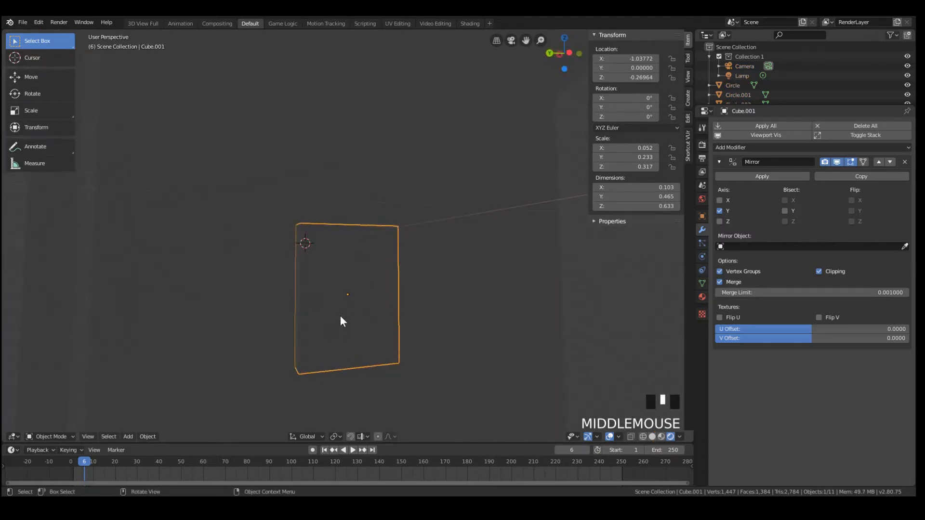
Add a cylinder to the front panel's mesh in Edit Mode
key(shift+a)
mouse_move(409, 247)
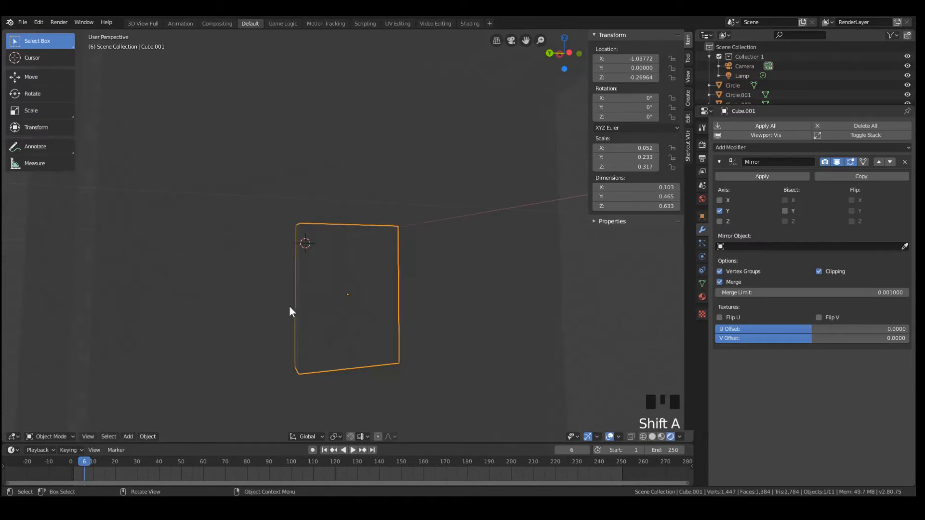
key(Tab)
scroll(357, 318, down, 4)
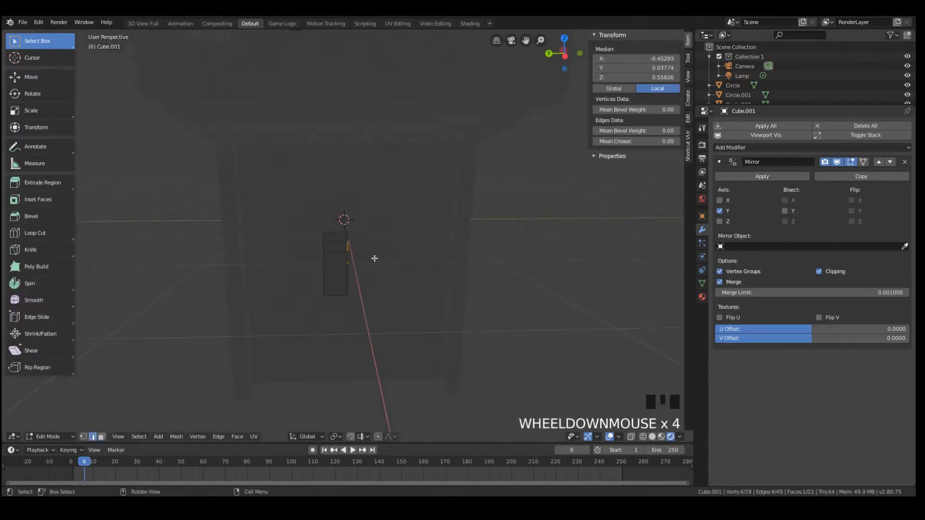
scroll(374, 258, up, 4)
key(shift+a)
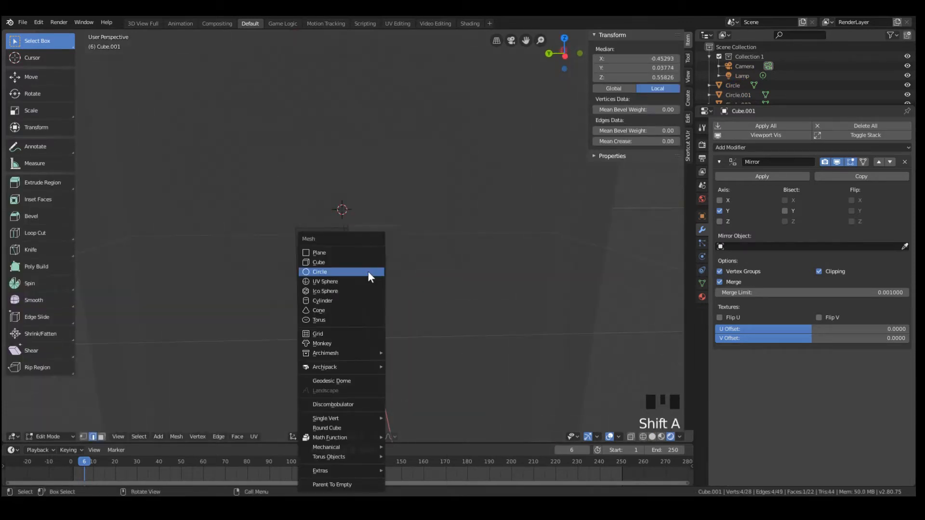
click(331, 300)
Move the cylinder along X out in front of the cabinet and scale it down
middle_drag(331, 300, 396, 270)
scroll(396, 270, down, 13)
key(g)
key(x)
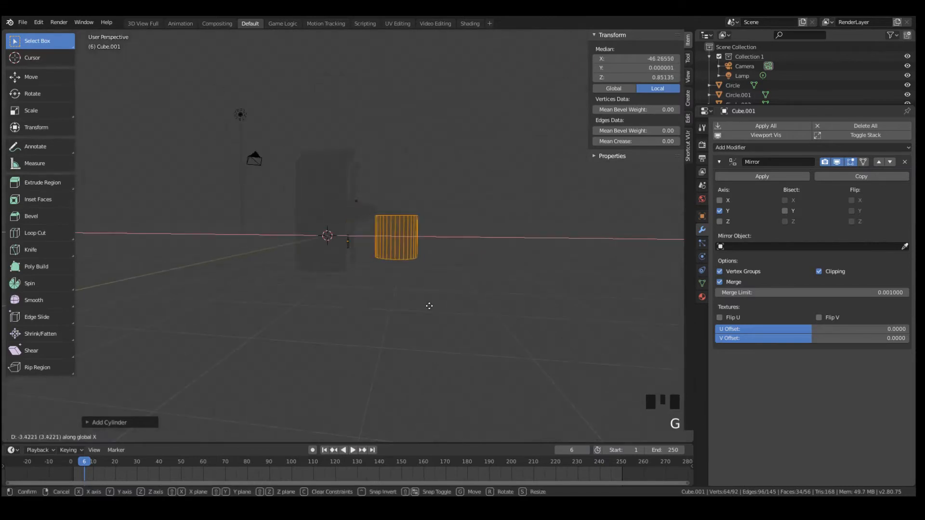
click(424, 310)
scroll(454, 316, up, 6)
scroll(463, 310, down, 6)
key(s)
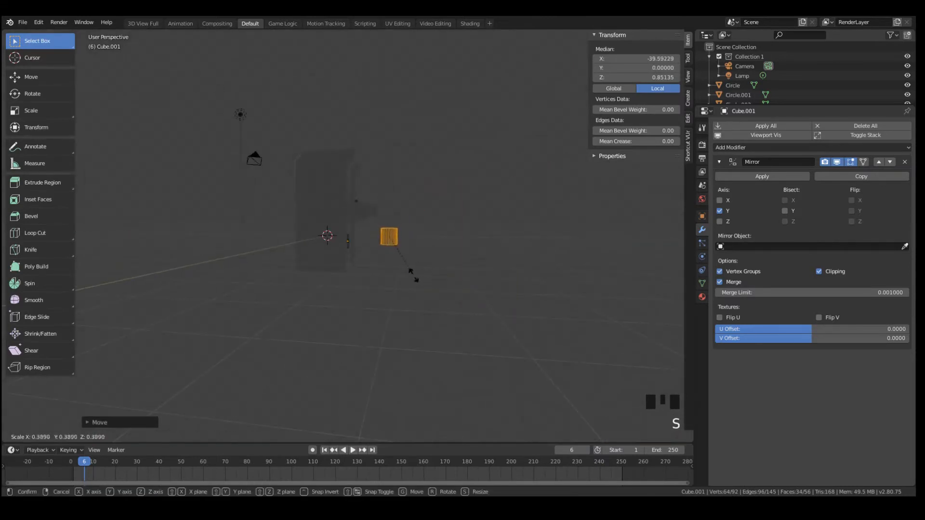
click(399, 251)
Lower the cylinder to a local Z of about 0.051 and bring it towards the panel at a local X of about -2.827
key(g)
key(x)
key(y)
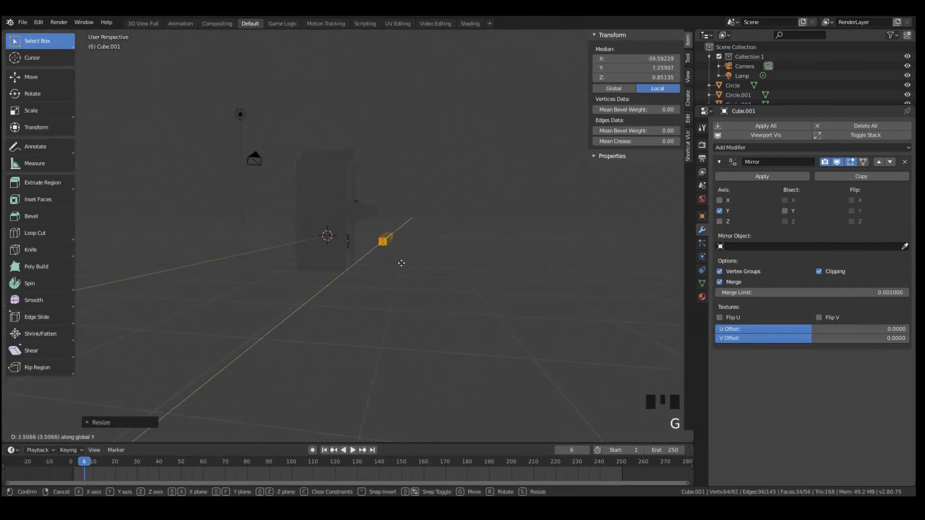
click(401, 263)
key(g)
key(x)
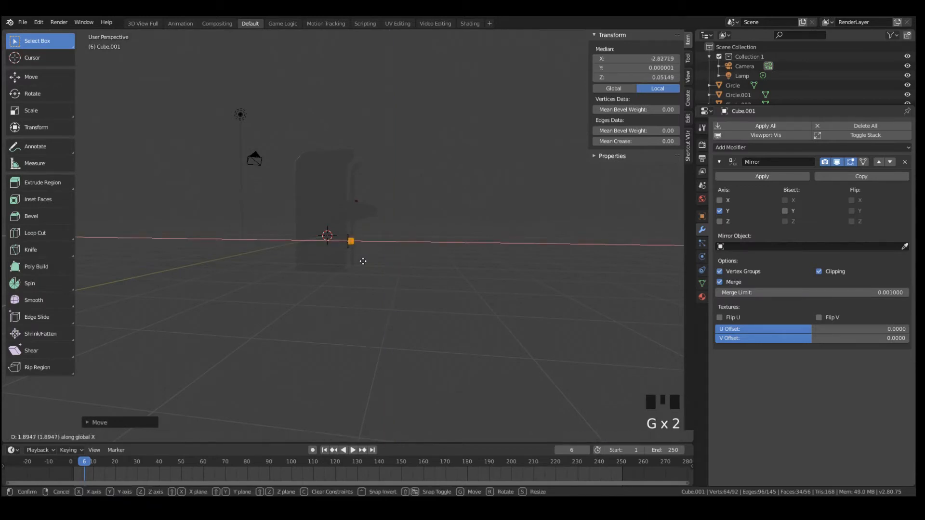
click(362, 261)
Lower the cylinder below the coin slot to a local Z of about -0.148 and shrink it to knob size
key(KP_Decimal)
middle_drag(355, 264, 274, 256)
scroll(308, 265, down, 13)
scroll(347, 256, up, 10)
key(g)
key(s)
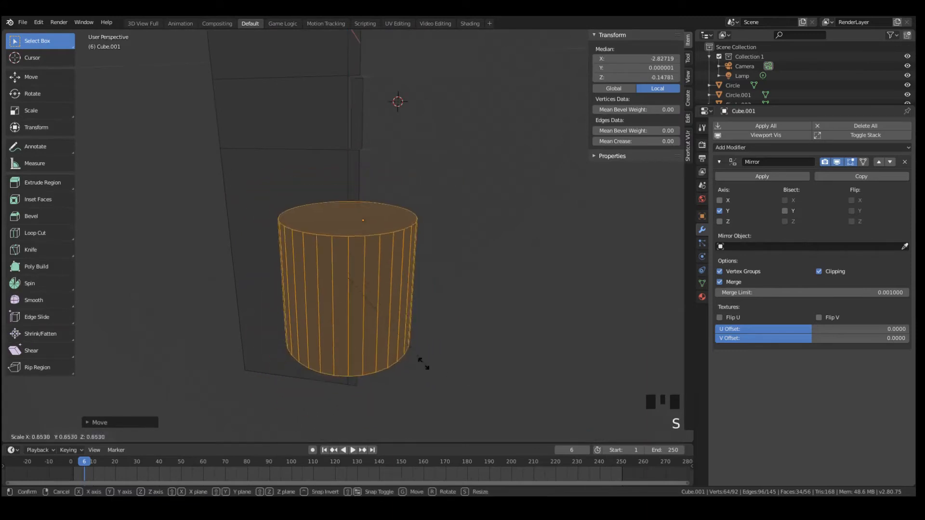
click(348, 321)
Rotate the small cylinder about the Y axis so its flat end faces out from the panel
key(r)
key(x)
key(y)
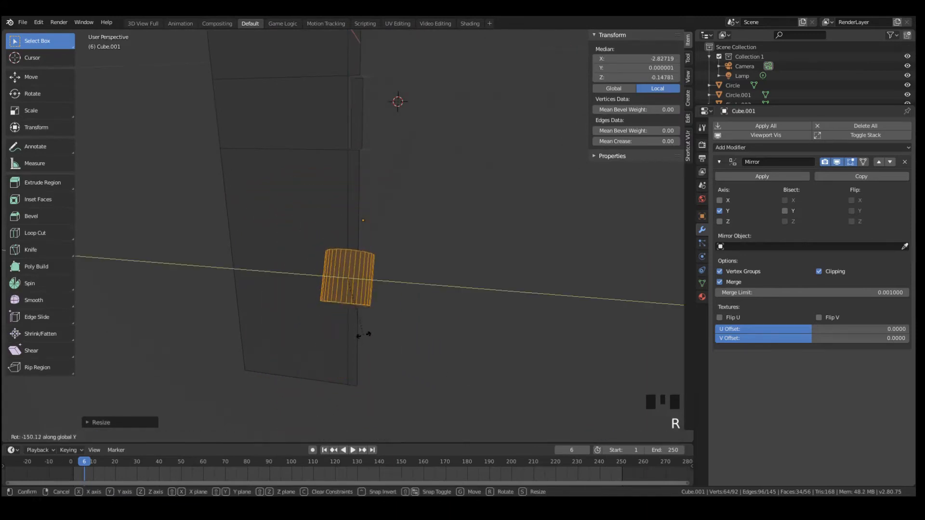
click(367, 263)
middle_drag(323, 247, 276, 262)
scroll(316, 284, down, 2)
scroll(316, 284, up, 3)
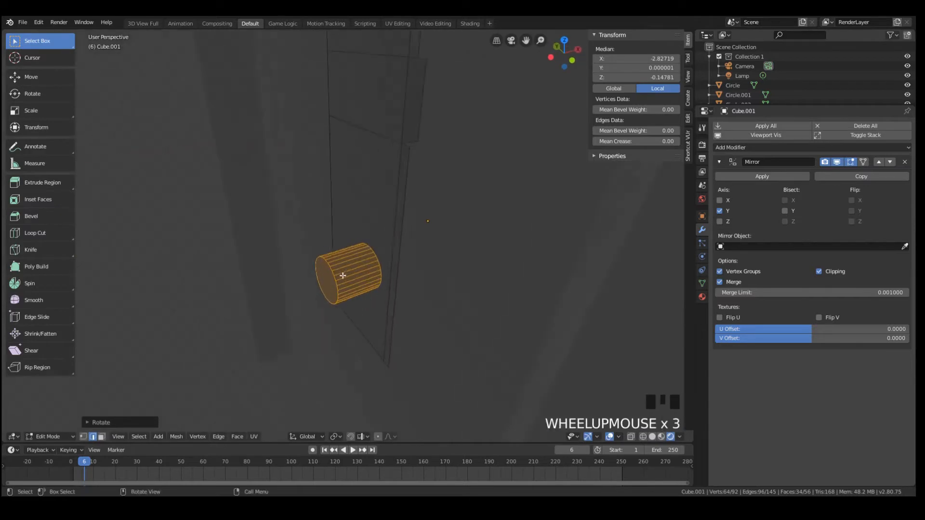
Push the cylinder along X into the panel's face to a local X of about -0.734 and resize it
key(g)
key(x)
click(416, 267)
middle_drag(416, 267, 409, 285)
key(s)
click(455, 269)
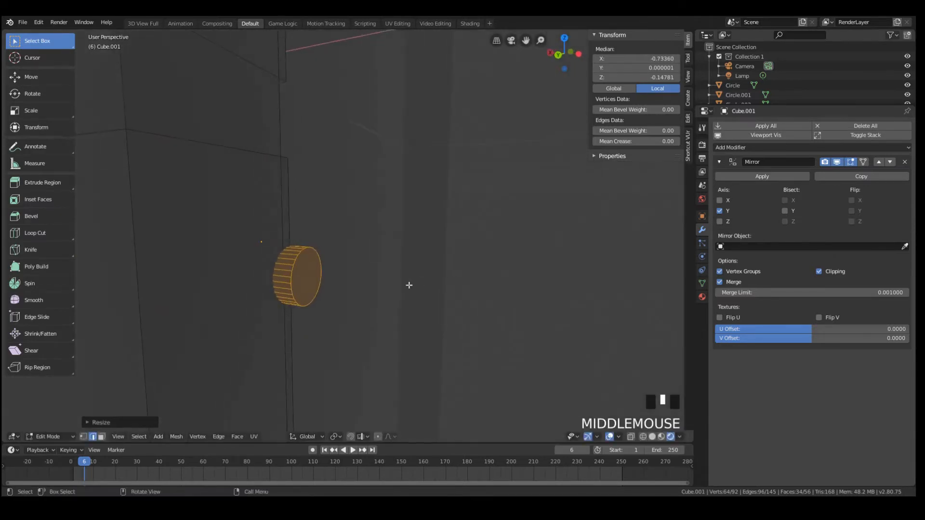
Sink the cylinder further into the panel to a local X of about -0.625 and leave Edit Mode
key(g)
key(x)
click(399, 288)
key(Tab)
Examine the panel's slot and round knob on the cabinet from several angles in Look Dev and solid shading
middle_drag(349, 269, 187, 264)
scroll(381, 271, down, 2)
scroll(418, 252, down, 10)
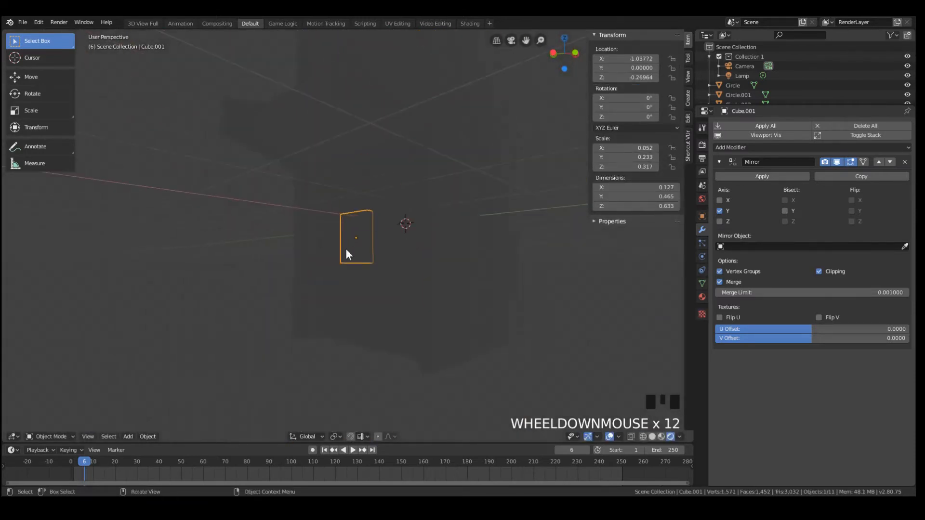
mouse_move(346, 254)
middle_down()
mouse_move(457, 254)
mouse_move(463, 245)
middle_up()
key(z)
click(437, 289)
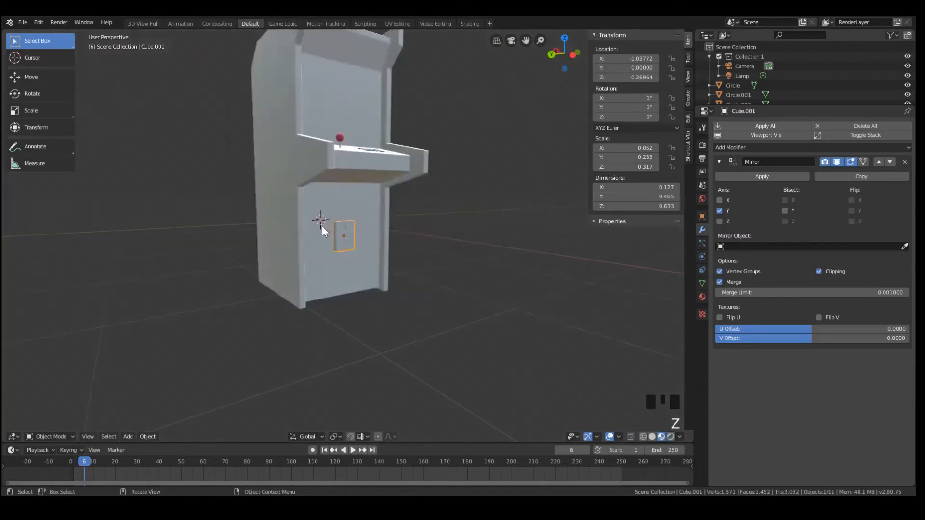
scroll(337, 224, up, 6)
mouse_move(349, 232)
middle_down()
mouse_move(267, 239)
mouse_move(401, 224)
mouse_move(407, 258)
mouse_move(495, 205)
mouse_move(471, 191)
middle_up()
alt+scroll(400, 223, down, 1)
key(z)
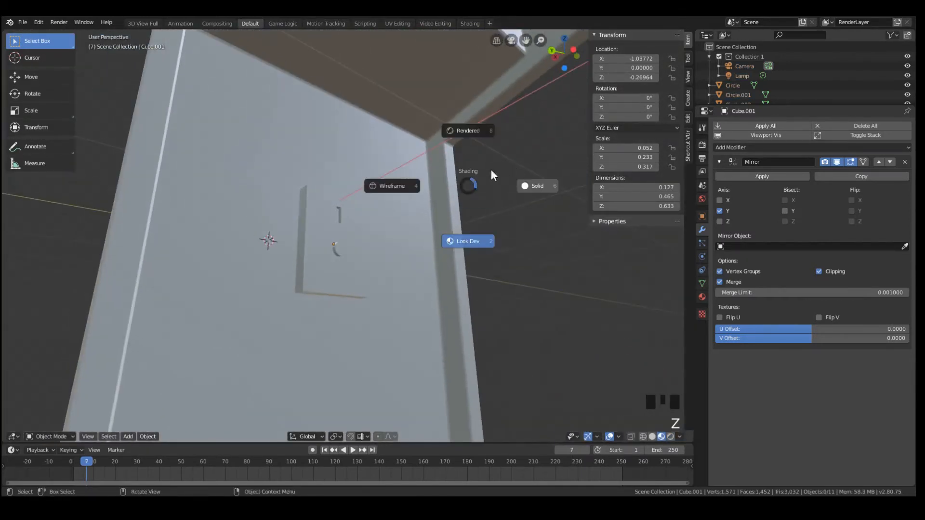
click(530, 176)
mouse_move(530, 176)
middle_down()
mouse_move(403, 270)
mouse_move(311, 277)
mouse_move(356, 207)
mouse_move(398, 232)
mouse_move(452, 191)
middle_up()
scroll(366, 224, down, 3)
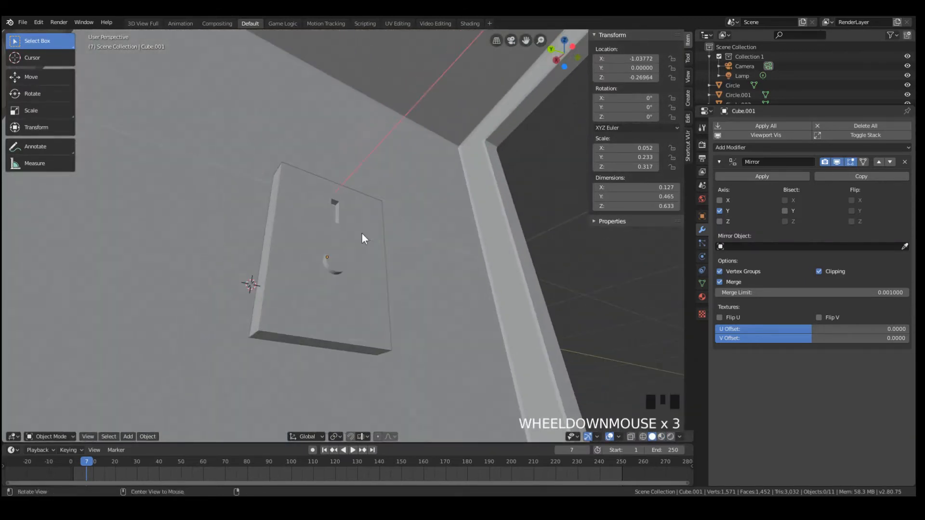
middle_drag(362, 234, 471, 275)
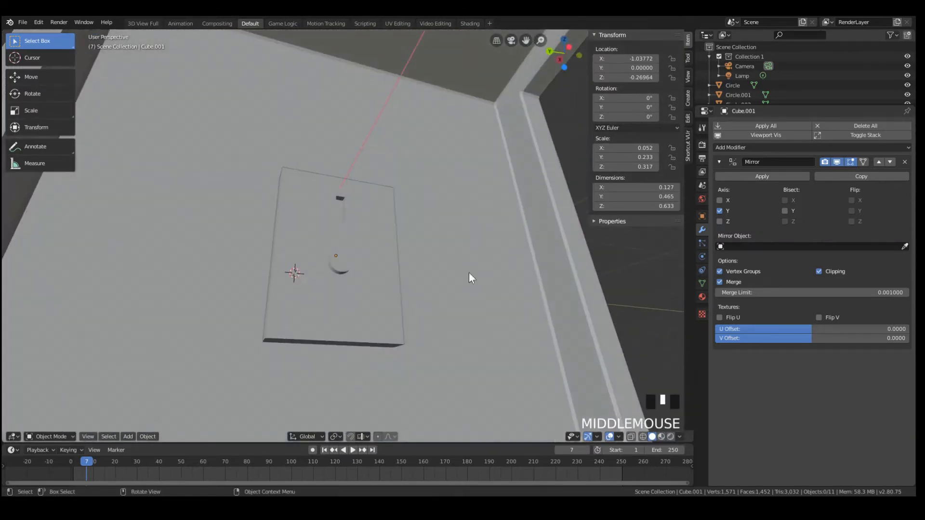
Add a Bevel modifier to the front panel and compare its mesh in Edit Mode and Object Mode
click(766, 148)
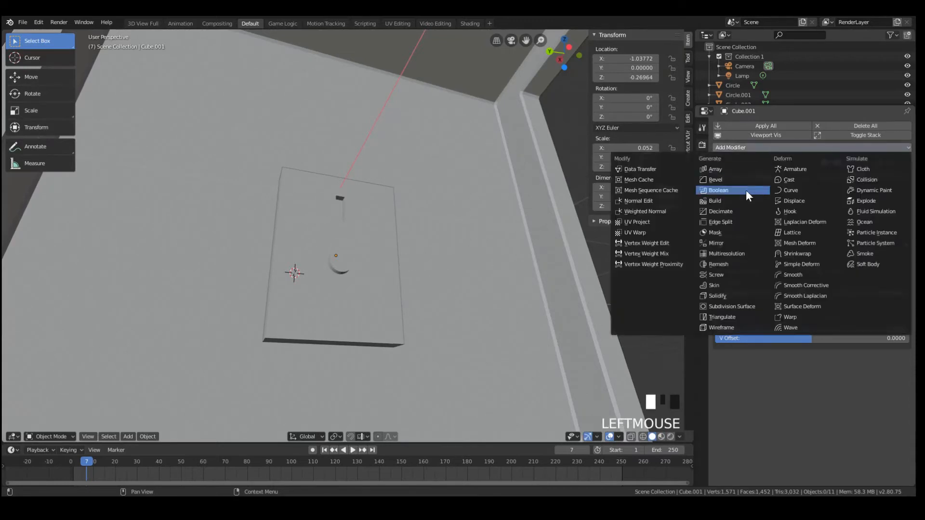
click(718, 180)
scroll(353, 272, up, 4)
key(Tab)
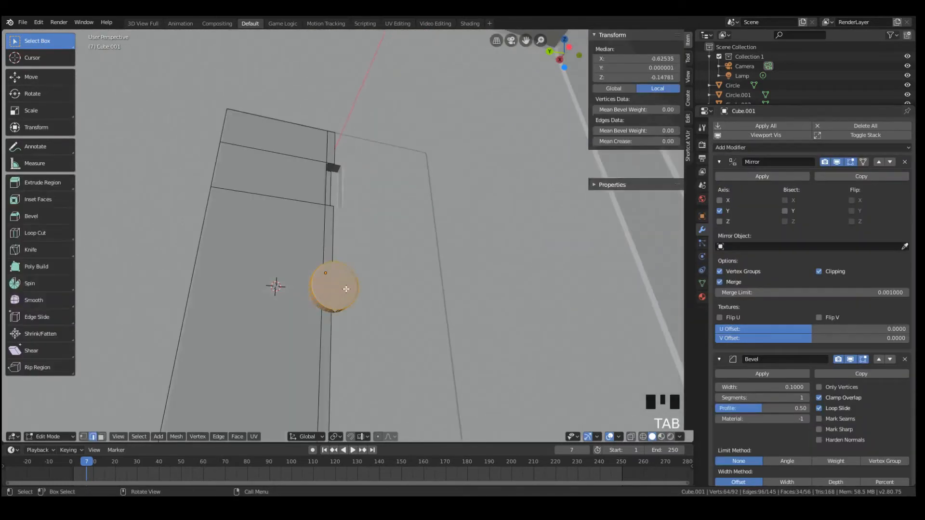
key(Tab)
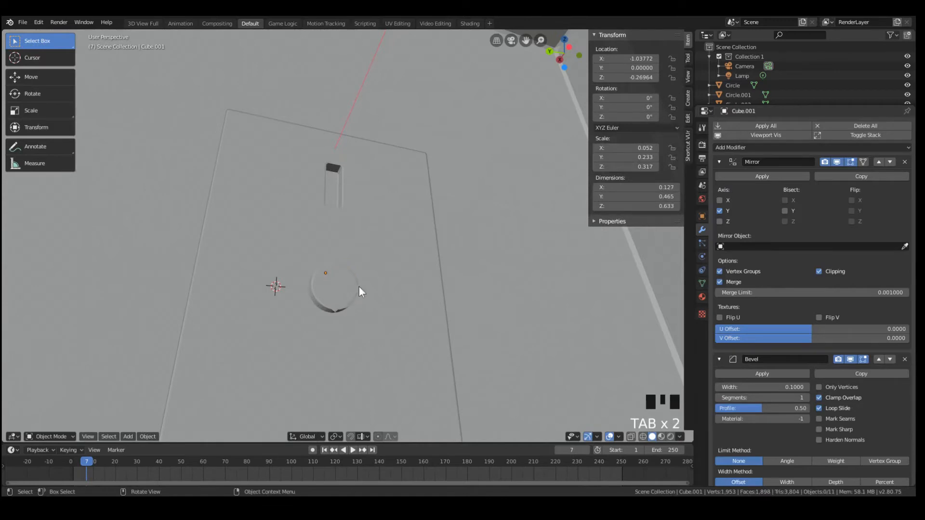
Delete the knob cylinder's vertices on the mirrored side of the panel's centre line, working in wireframe from the left orthographic view
key(KP_3)
key(KP_1)
key(ctrl+KP_3)
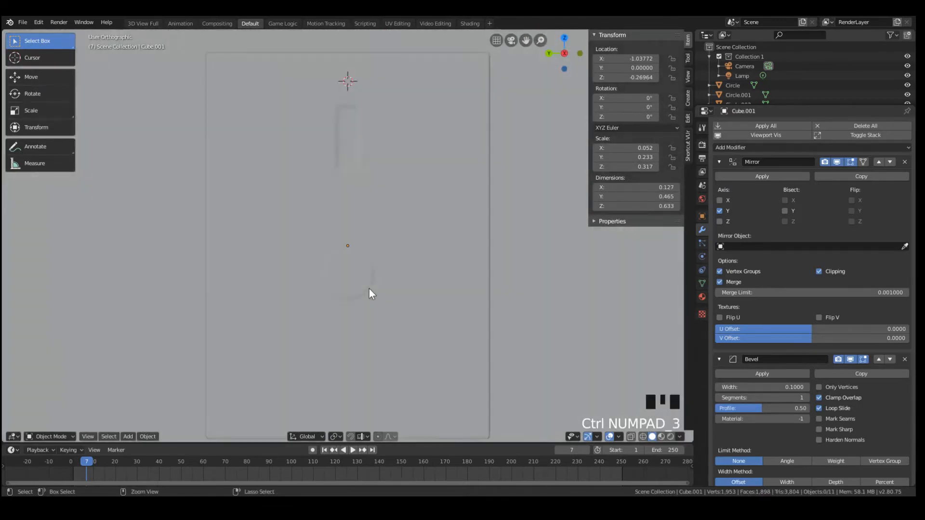
key(Tab)
scroll(369, 289, up, 7)
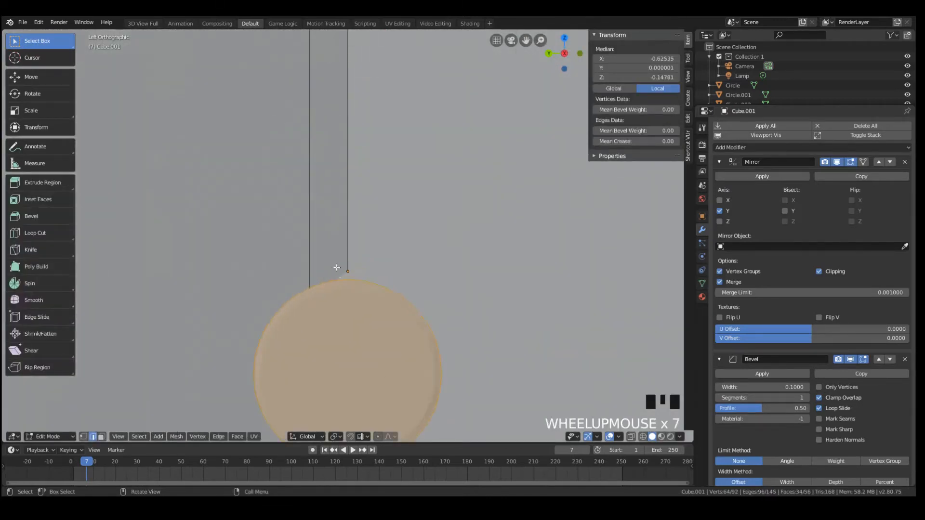
scroll(336, 267, down, 5)
key(z)
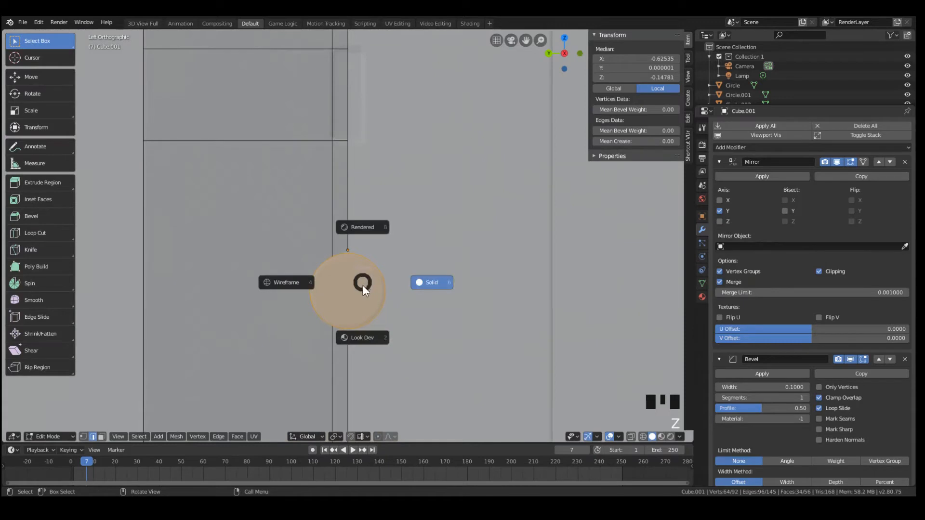
click(281, 295)
key(a)
key(a)
key(a)
key(b)
drag(347, 248, 422, 372)
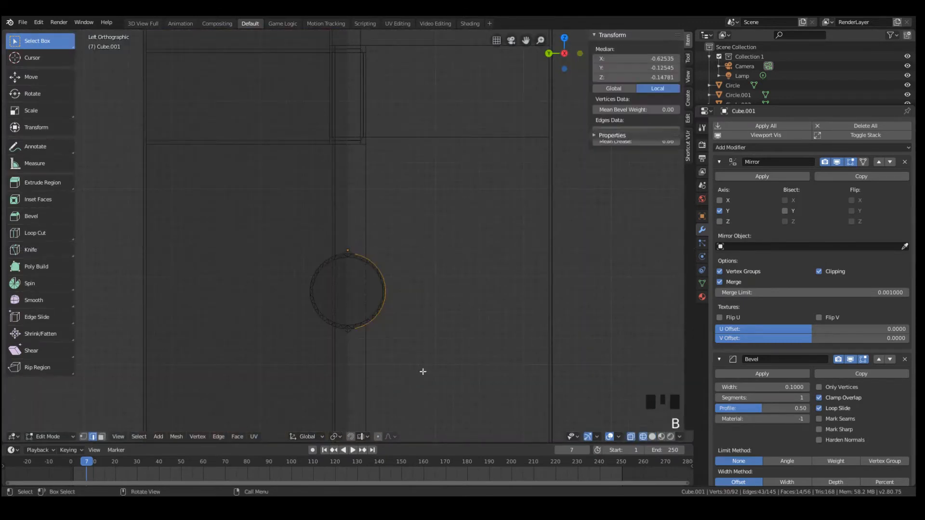
key(x)
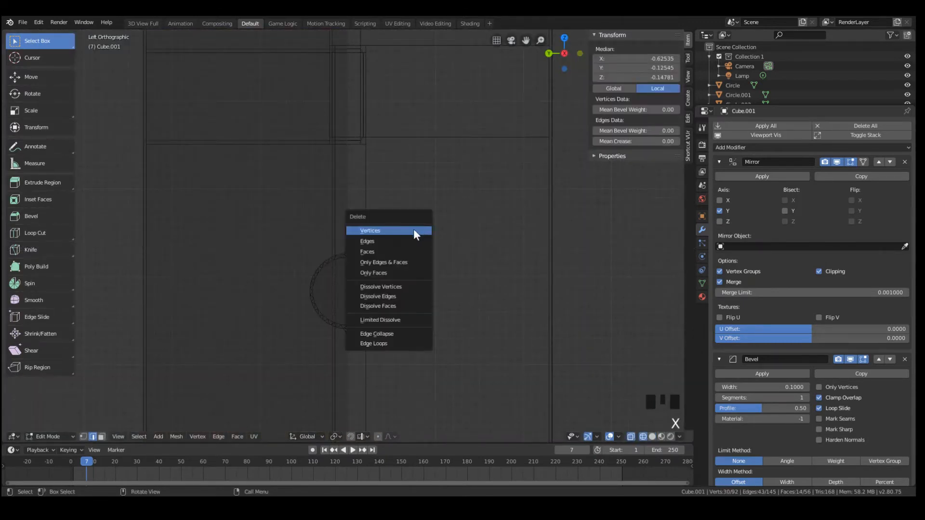
click(414, 231)
Set the viewport to Rendered shading, select the half-round knob's front face in Edit Mode and try to rip it
key(Tab)
mouse_move(398, 237)
middle_down()
mouse_move(347, 289)
mouse_move(406, 306)
middle_up()
key(z)
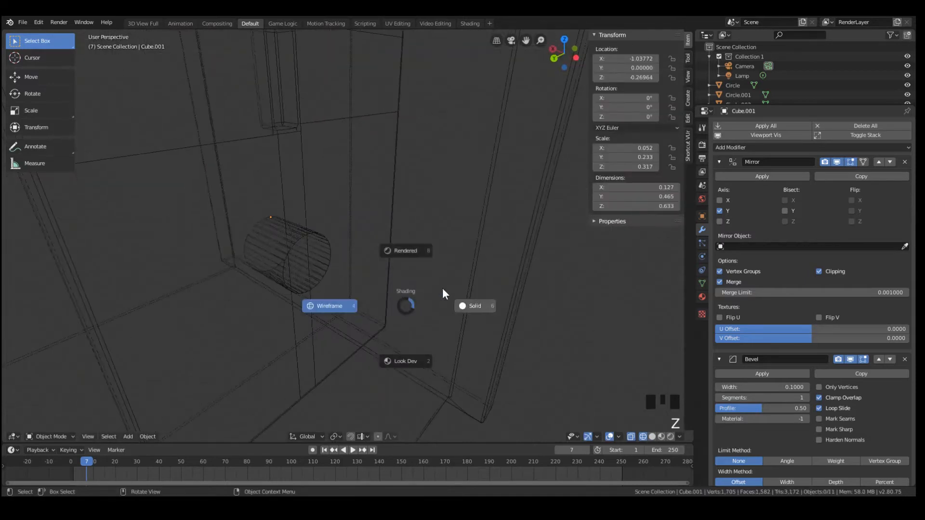
click(407, 267)
key(Tab)
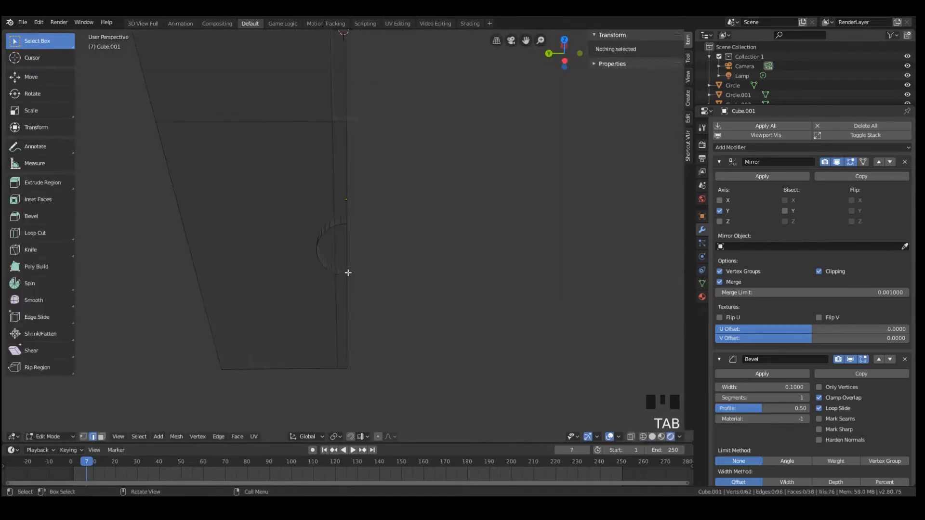
scroll(325, 293, up, 4)
click(319, 295)
key(v)
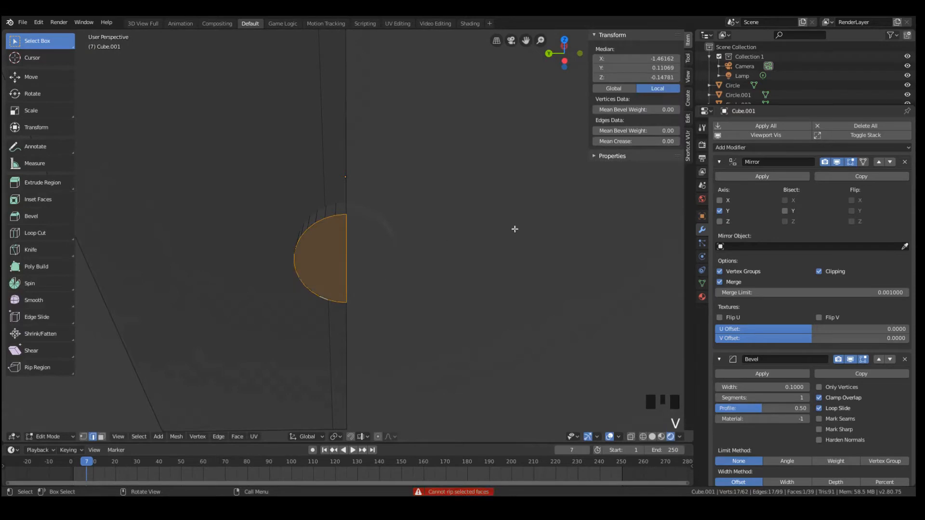
Extrude the half-round knob's front face in place and scale the new face inward to about 0.77
key(Tab)
scroll(361, 258, down, 4)
middle_drag(362, 258, 316, 333)
click(305, 289)
key(Tab)
scroll(315, 306, up, 3)
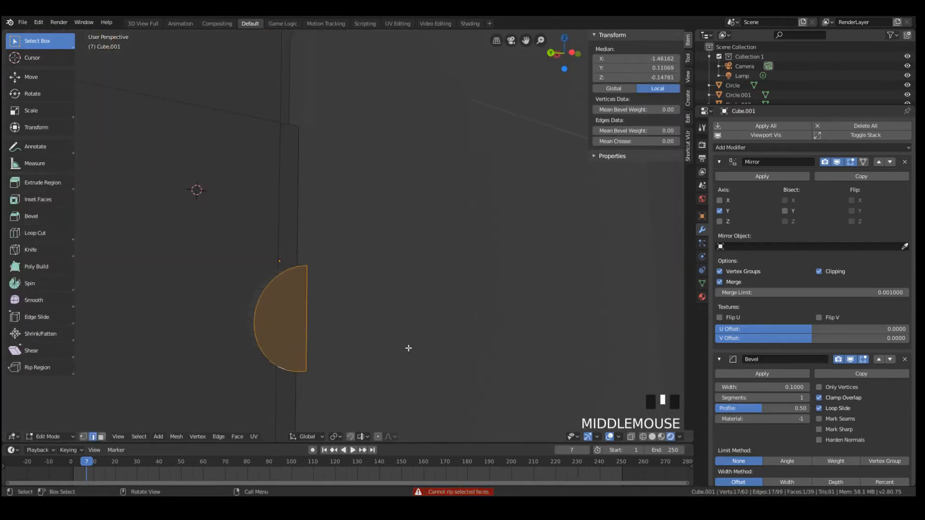
key(e)
right_click(425, 343)
key(s)
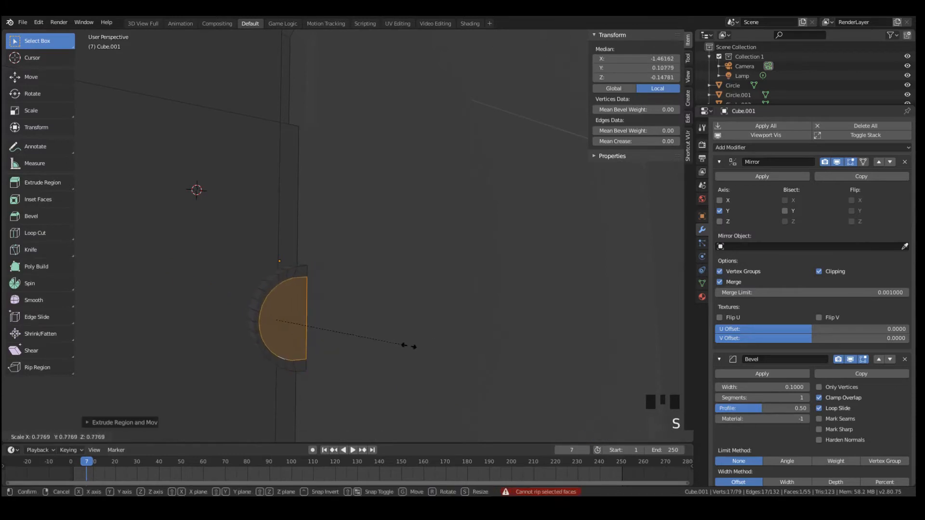
click(391, 339)
Shift the knob's inset face along Y to the mirror line and narrow it along Y into a slim vertical strip
key(g)
key(y)
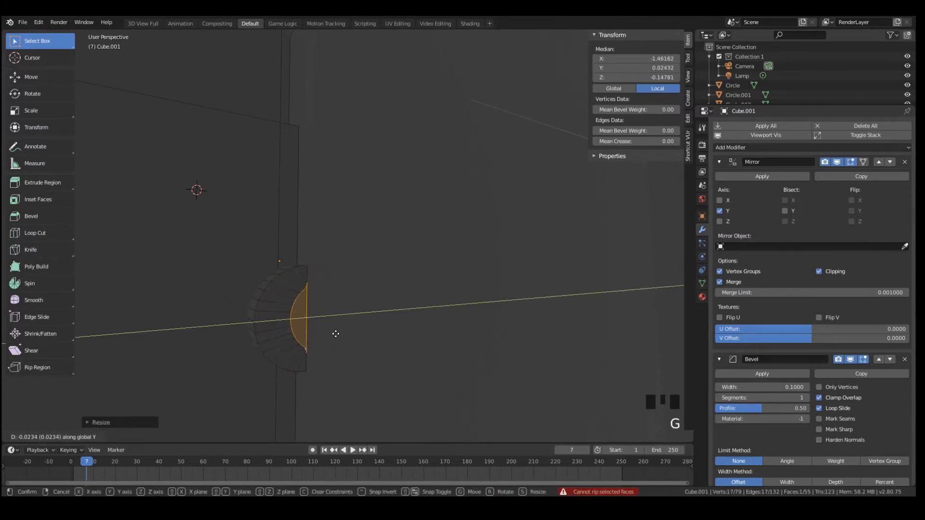
click(328, 333)
key(s)
key(y)
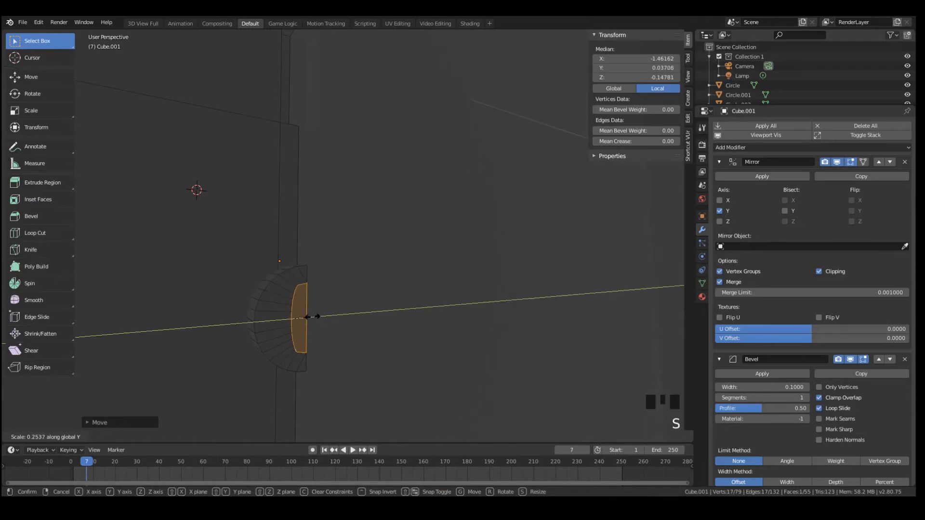
click(298, 313)
key(g)
key(y)
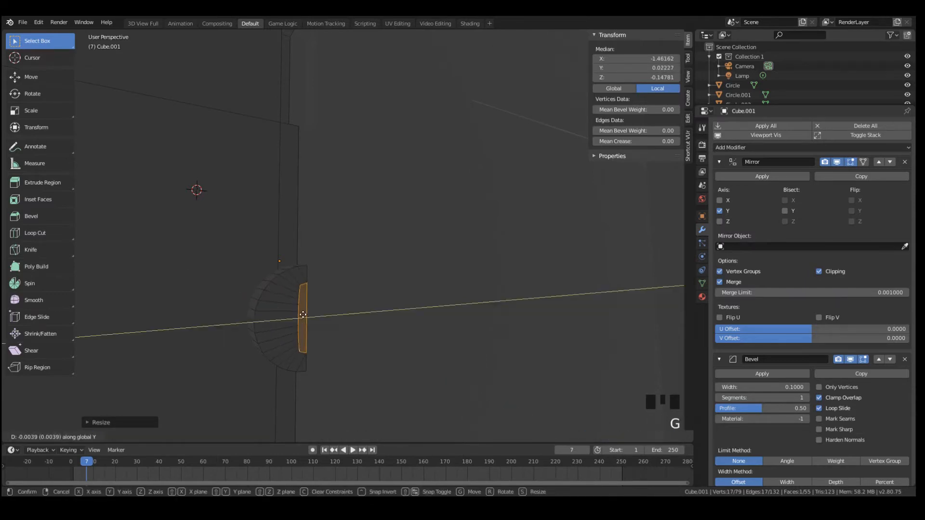
click(304, 315)
Extrude the slim vertical strip on the knob's front and return to Object Mode
mouse_move(306, 319)
middle_down()
mouse_move(326, 329)
mouse_move(298, 331)
middle_up()
key(e)
click(311, 327)
key(Tab)
Examine the coin-door panel's knob and the whole arcade machine in Look Dev shading from near and far
scroll(314, 328, down, 4)
scroll(298, 331, down, 4)
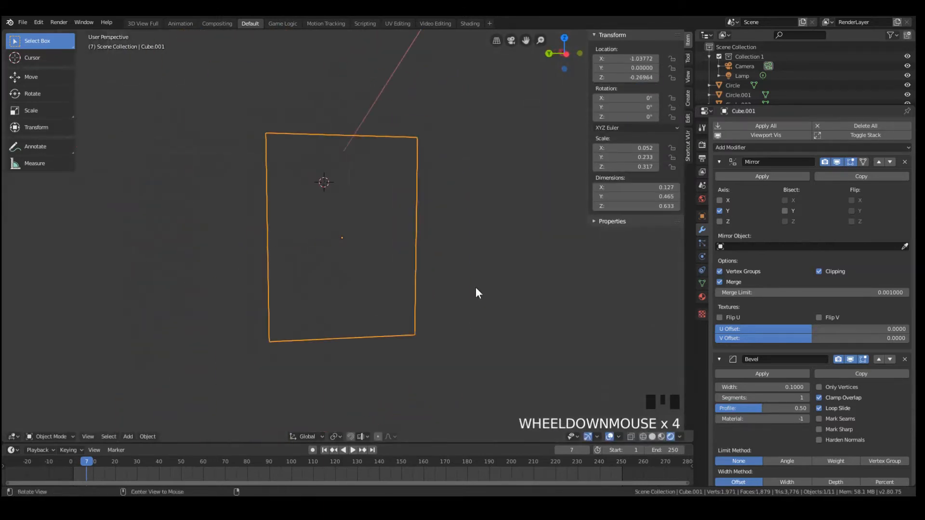
mouse_move(476, 288)
middle_down()
mouse_move(367, 295)
mouse_move(485, 270)
mouse_move(558, 267)
mouse_move(358, 228)
middle_up()
scroll(386, 266, down, 3)
key(z)
click(420, 231)
key(z)
click(412, 284)
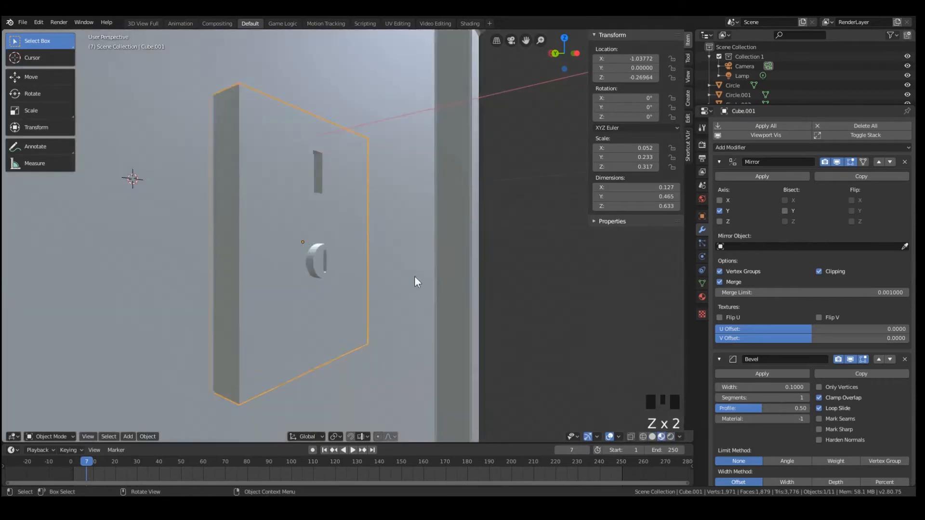
scroll(383, 242, down, 3)
mouse_move(415, 276)
middle_down()
mouse_move(383, 242)
mouse_move(340, 225)
mouse_move(328, 235)
middle_up()
scroll(340, 225, down, 7)
scroll(358, 224, up, 7)
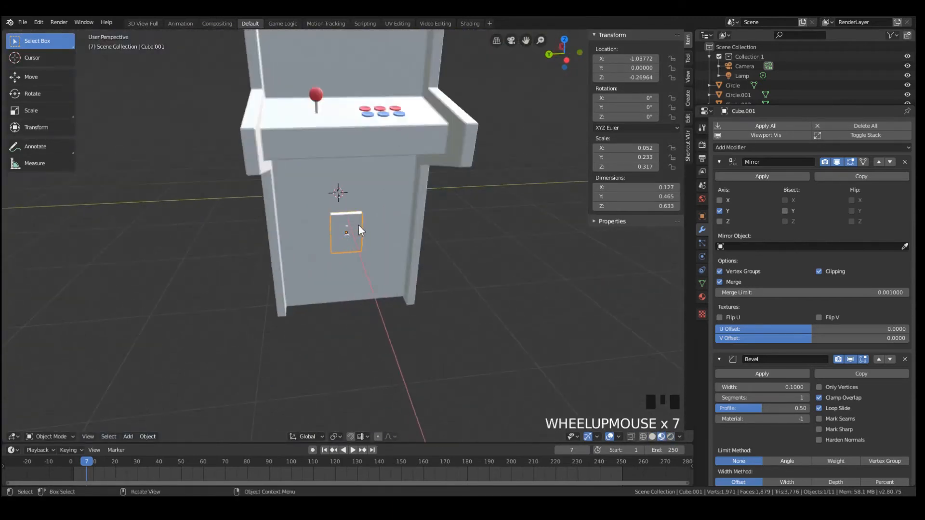
scroll(407, 246, up, 6)
scroll(368, 250, down, 5)
scroll(400, 235, down, 6)
Lower the edge beneath the front lip of the cabinet's top section along Z to a local Z of about 3.52
click(374, 183)
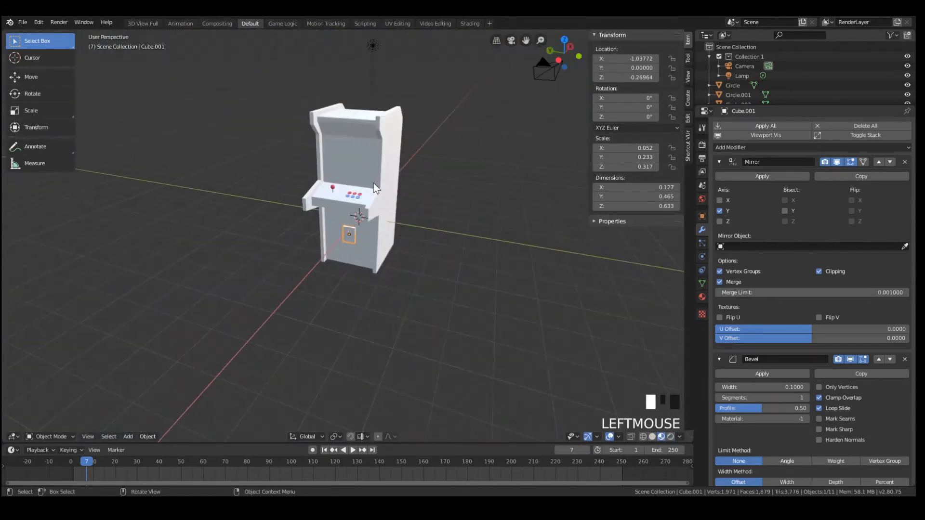
scroll(385, 123, up, 4)
middle_drag(386, 123, 368, 102)
key(Tab)
scroll(402, 109, down, 5)
scroll(381, 130, up, 3)
scroll(369, 103, down, 3)
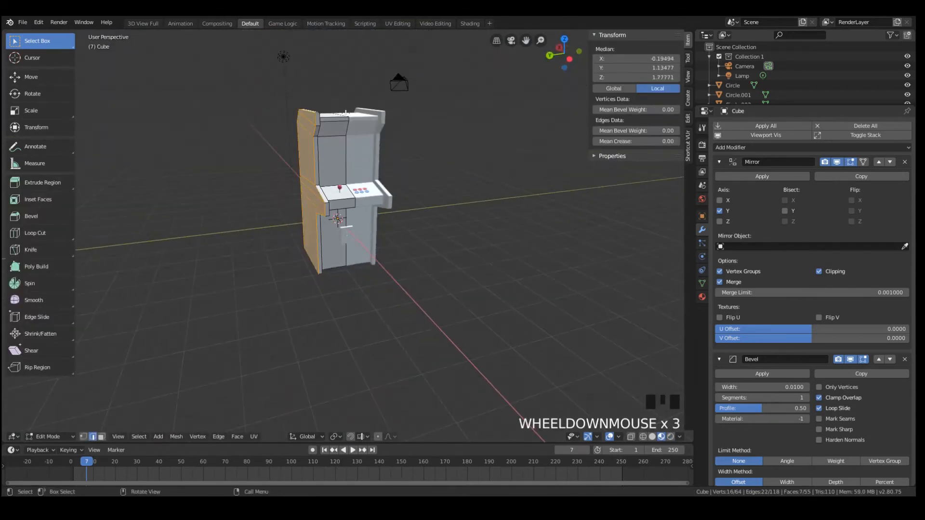
click(338, 118)
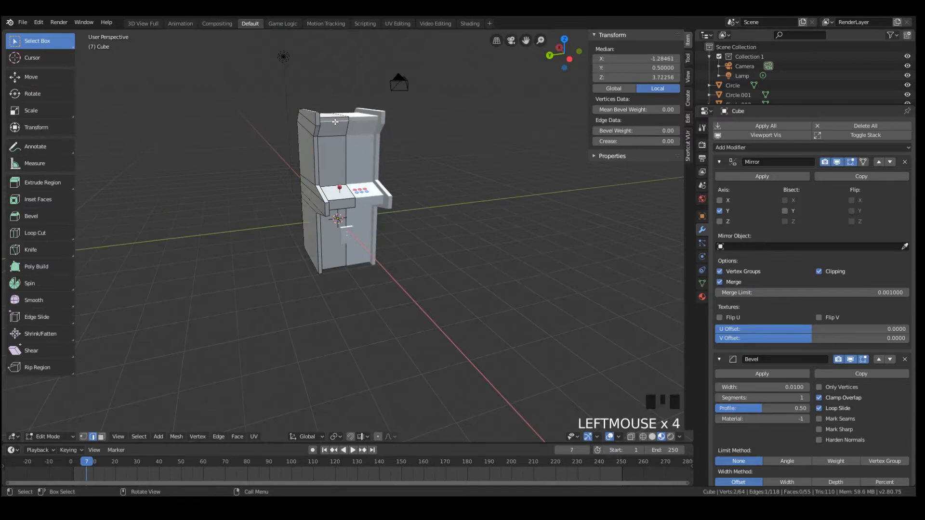
key(KP_Decimal)
scroll(320, 303, down, 3)
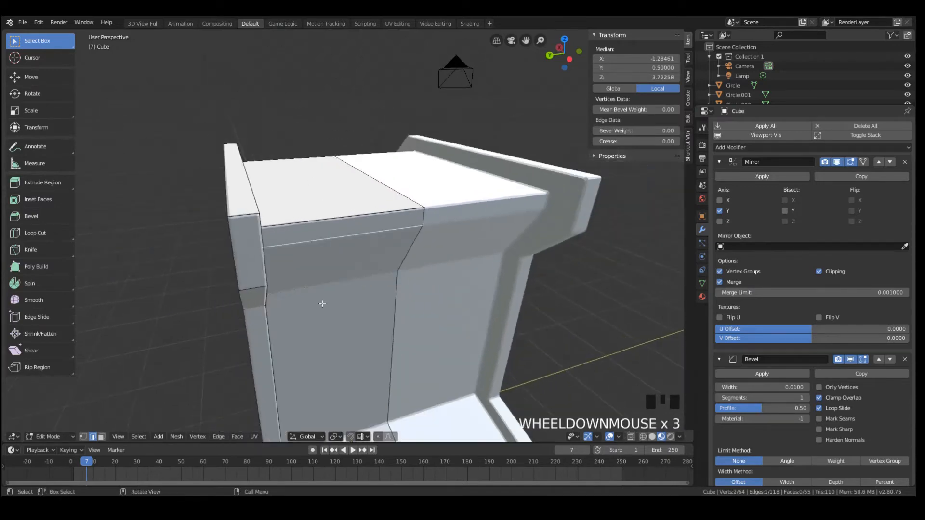
middle_drag(320, 304, 346, 220)
key(g)
key(z)
click(351, 327)
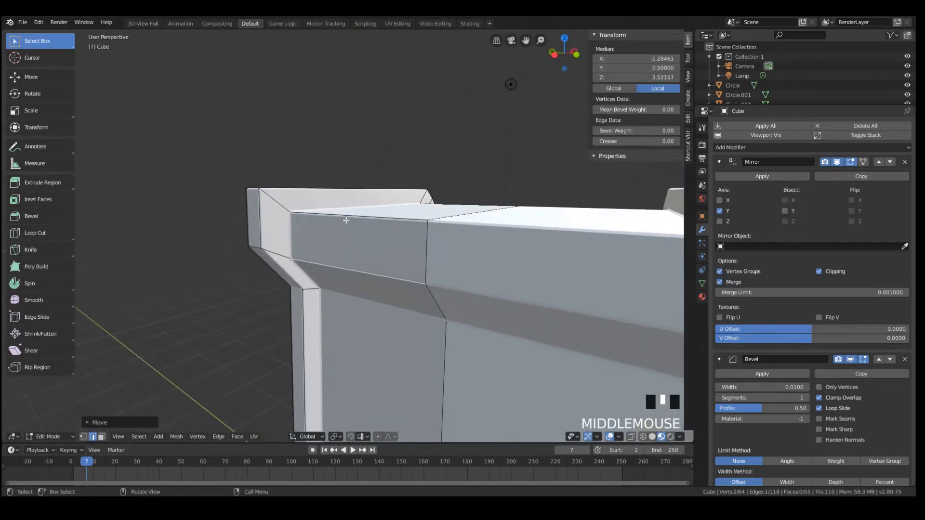
key(g)
key(z)
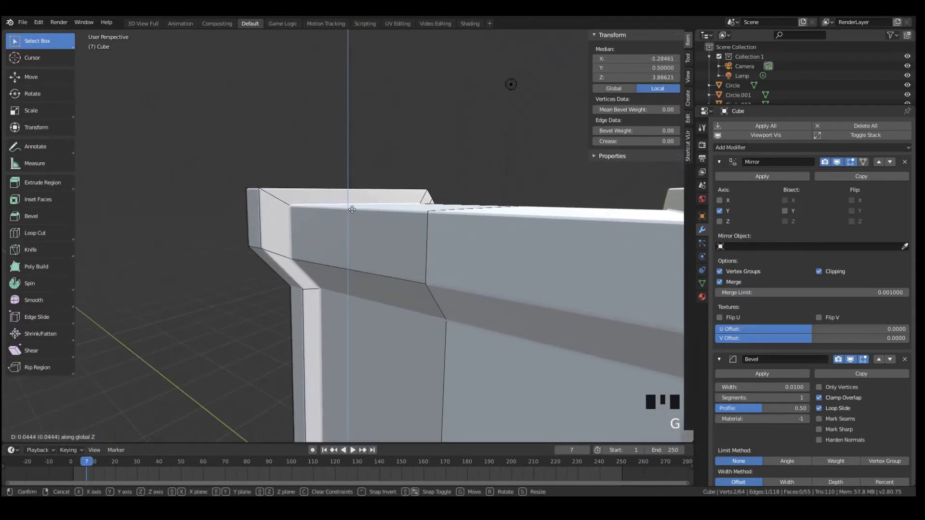
right_click(352, 209)
middle_drag(352, 209, 230, 193)
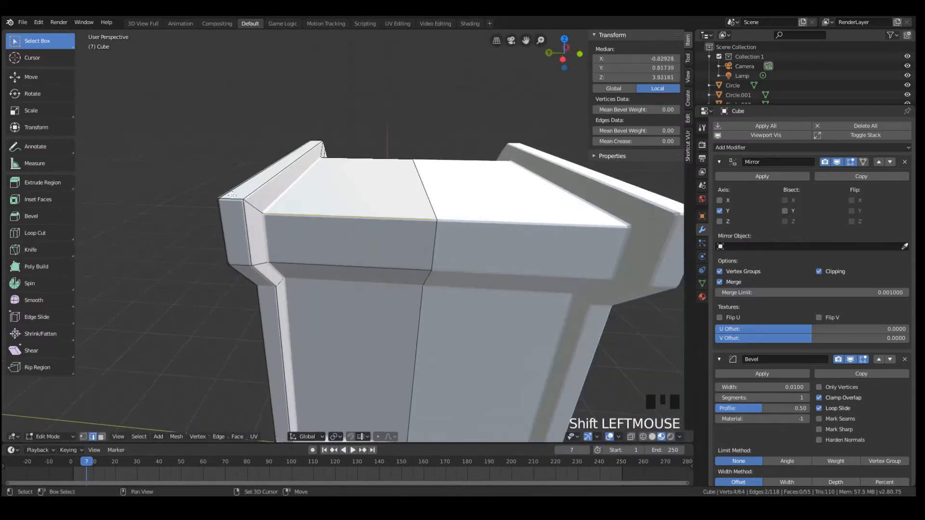
key(ctrl+z)
Raise the cabinet's top front edge together with the side panel's along Z to a local Z of about 4.09, then leave Edit Mode
shift+click(232, 199)
key(g)
key(z)
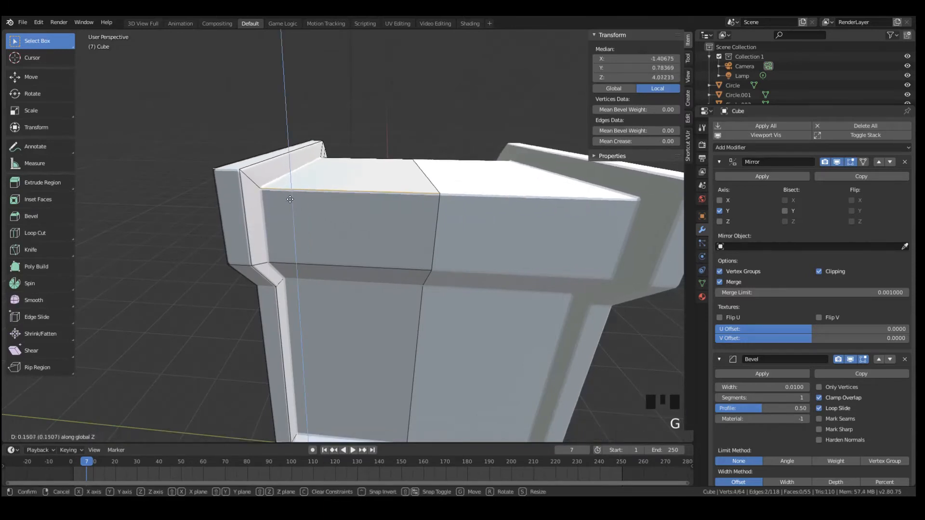
click(238, 174)
key(Tab)
Examine the cabinet's reshaped top from the side, front and a distance in Object Mode and Edit Mode
scroll(304, 208, down, 5)
middle_drag(305, 207, 340, 227)
scroll(440, 254, down, 4)
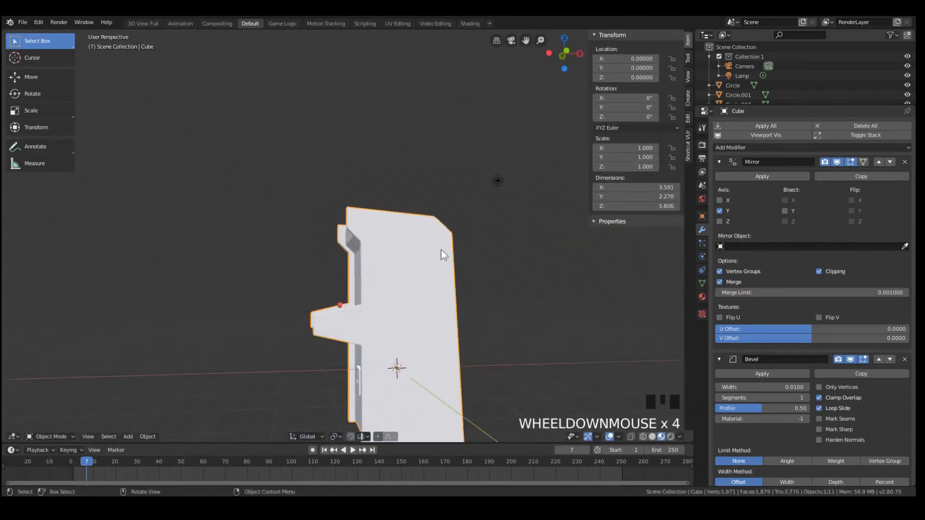
middle_drag(440, 254, 396, 294)
key(Tab)
middle_drag(337, 309, 436, 284)
scroll(337, 297, down, 5)
key(Tab)
scroll(343, 240, up, 5)
key(Tab)
mouse_move(338, 227)
middle_down()
mouse_move(358, 246)
mouse_move(367, 279)
mouse_move(326, 217)
middle_up()
scroll(359, 245, down, 4)
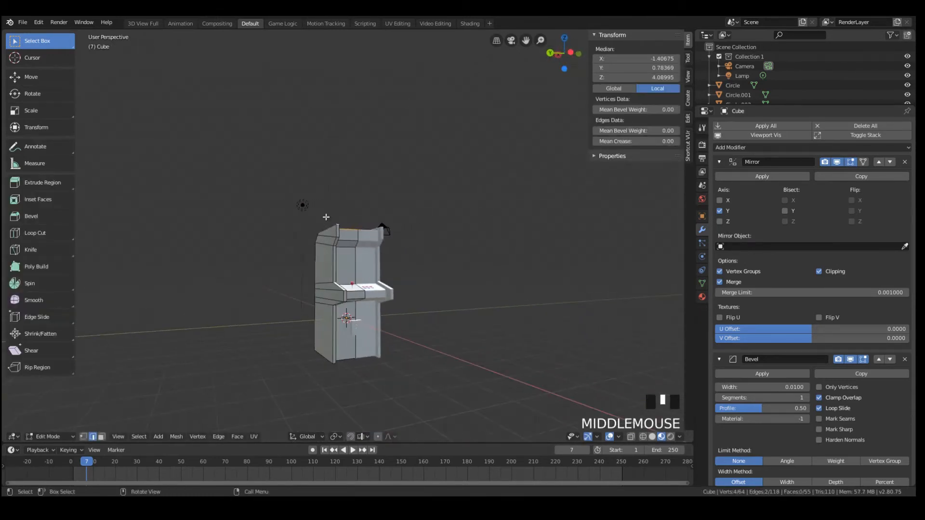
Select the cabinet's side panel with its rim and outer faces, and switch to face selection
middle_drag(335, 257, 330, 264)
scroll(330, 265, up, 5)
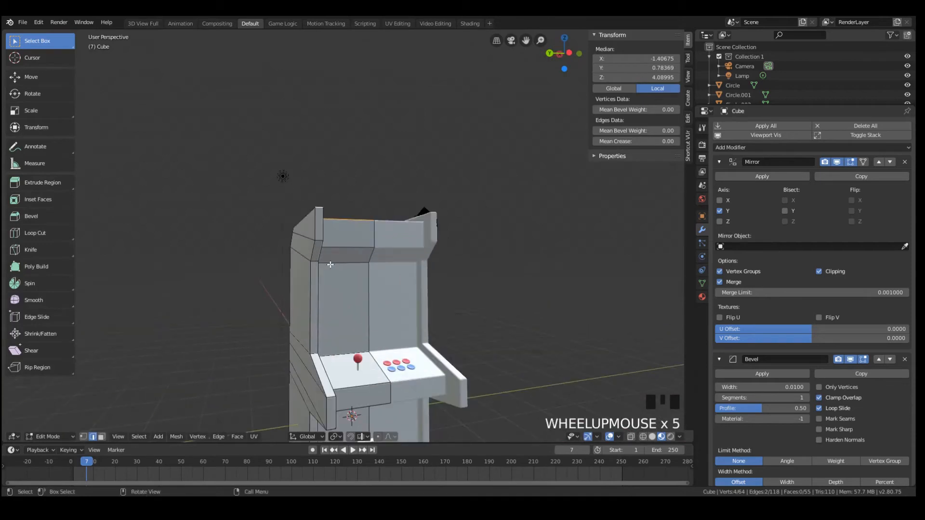
double_click(310, 285)
shift+double_click(317, 287)
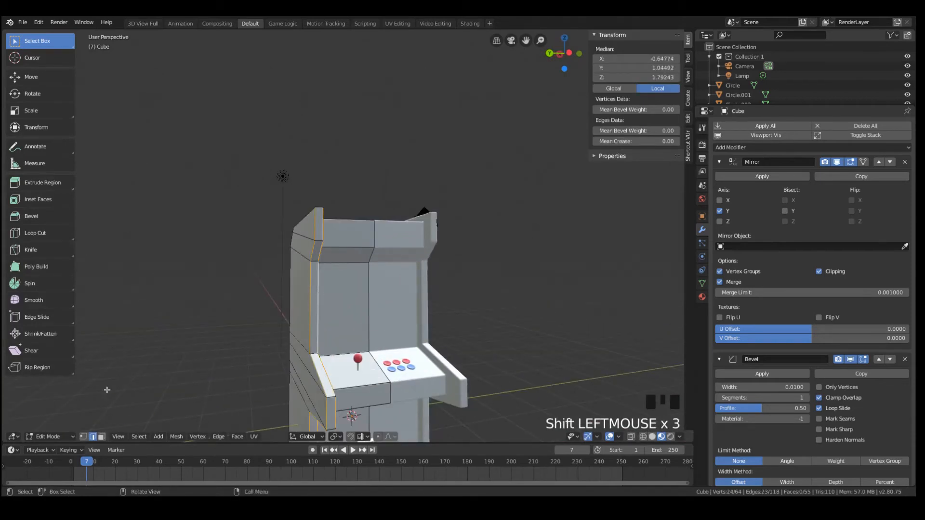
click(83, 436)
middle_drag(270, 415, 229, 332)
scroll(354, 303, up, 5)
shift+double_click(363, 281)
scroll(355, 362, down, 6)
click(102, 436)
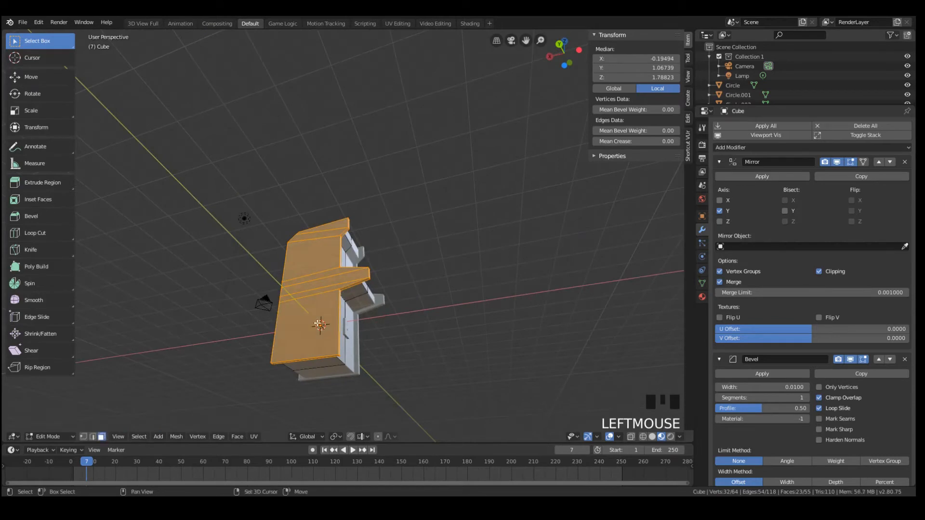
Deselect the faces on the side panel's outer surface, keeping only the rim strip around it selected
shift+click(309, 322)
shift+click(318, 293)
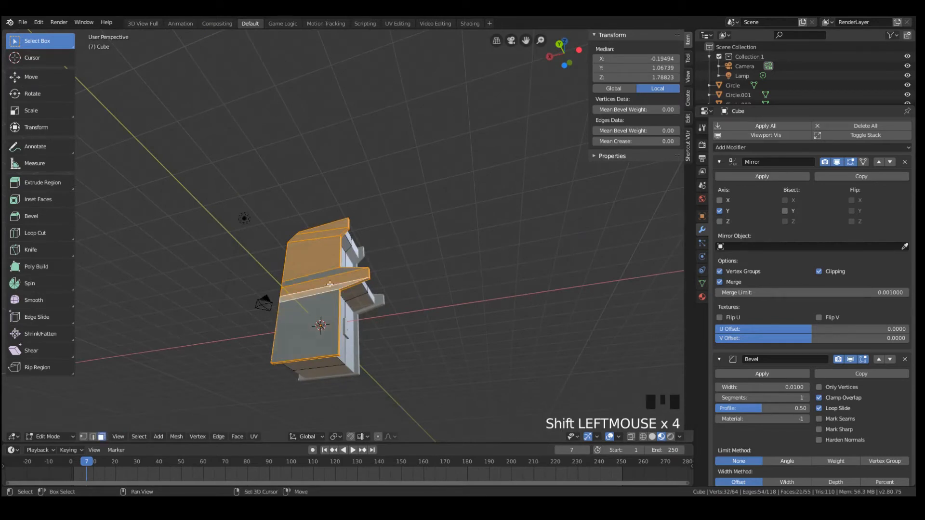
shift+click(325, 259)
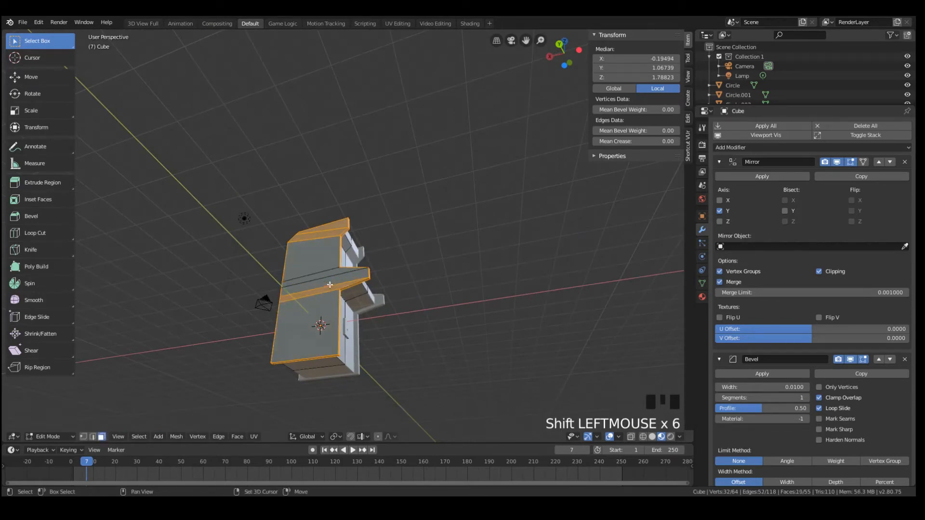
shift+click(338, 229)
middle_drag(380, 240, 420, 328)
scroll(406, 341, up, 5)
scroll(407, 341, down, 1)
Create a new material for the cabinet and darken its Base Color to grey
click(701, 298)
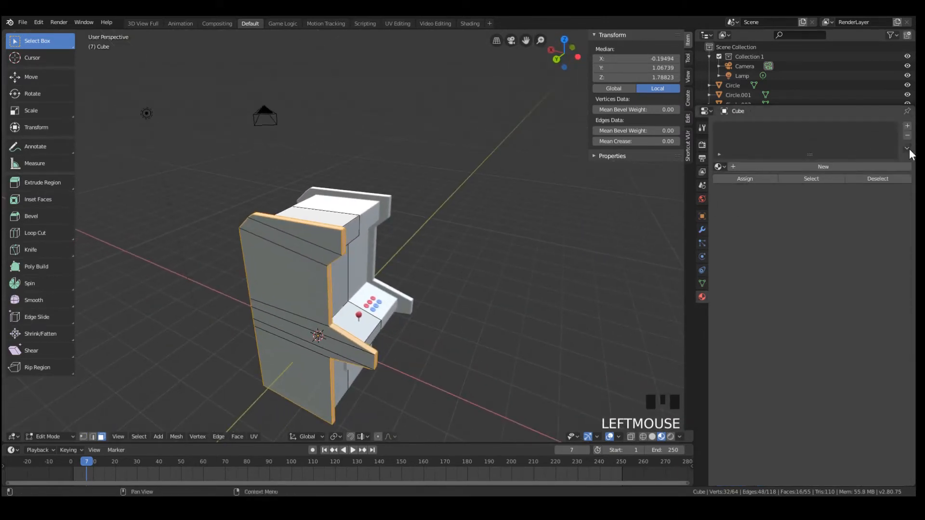
click(855, 167)
click(846, 372)
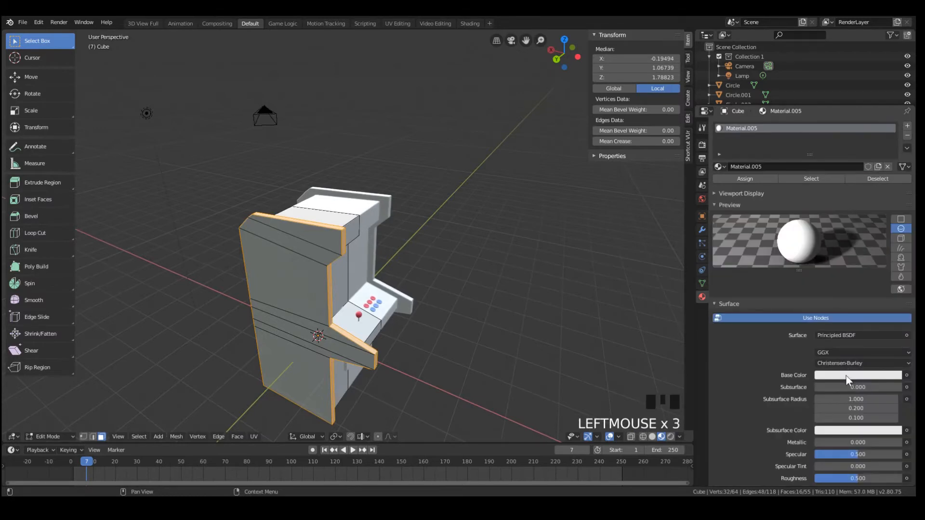
click(847, 375)
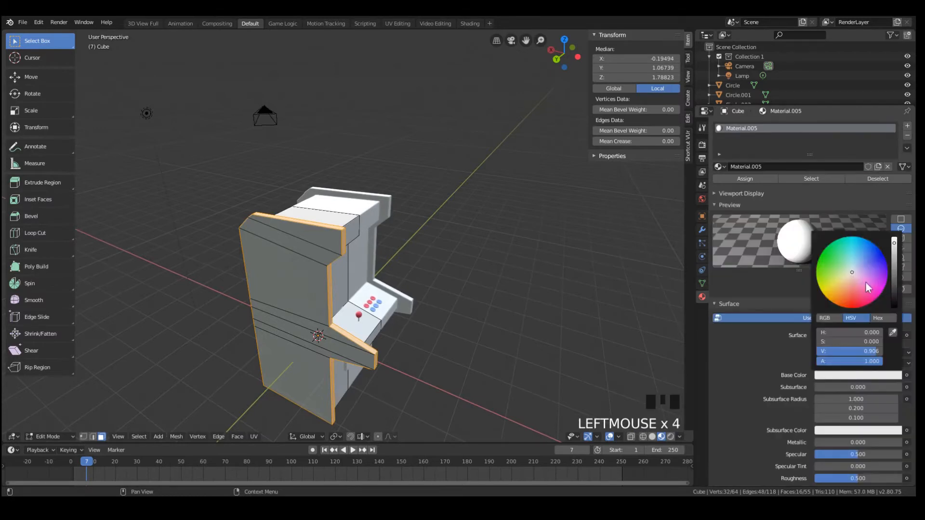
click(892, 282)
scroll(478, 241, up, 3)
middle_drag(433, 241, 479, 241)
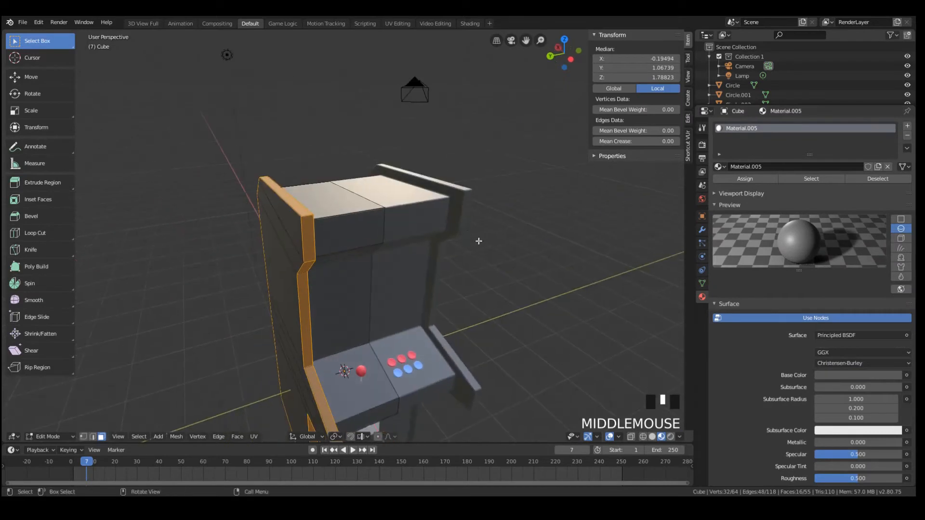
Add a second material slot without a material and assign it to the selected rim strip of the side panel
scroll(479, 241, down, 1)
click(907, 127)
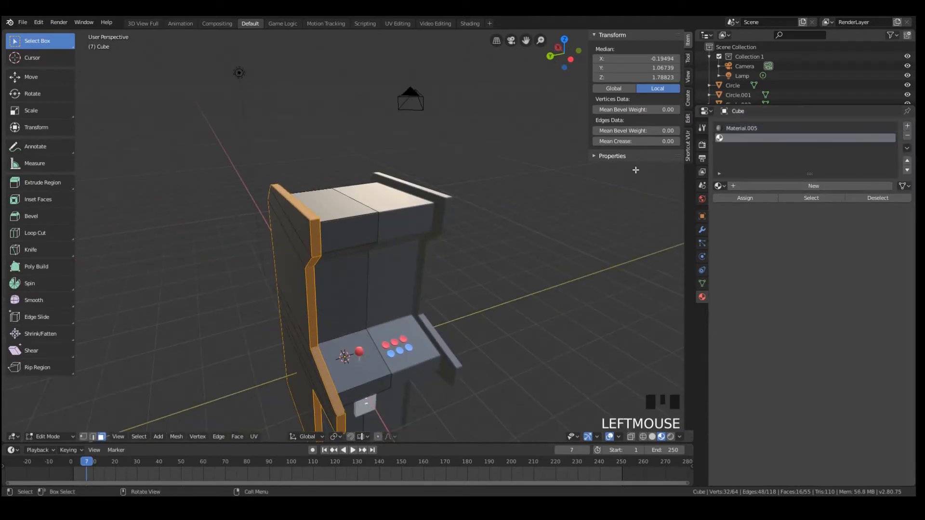
click(745, 198)
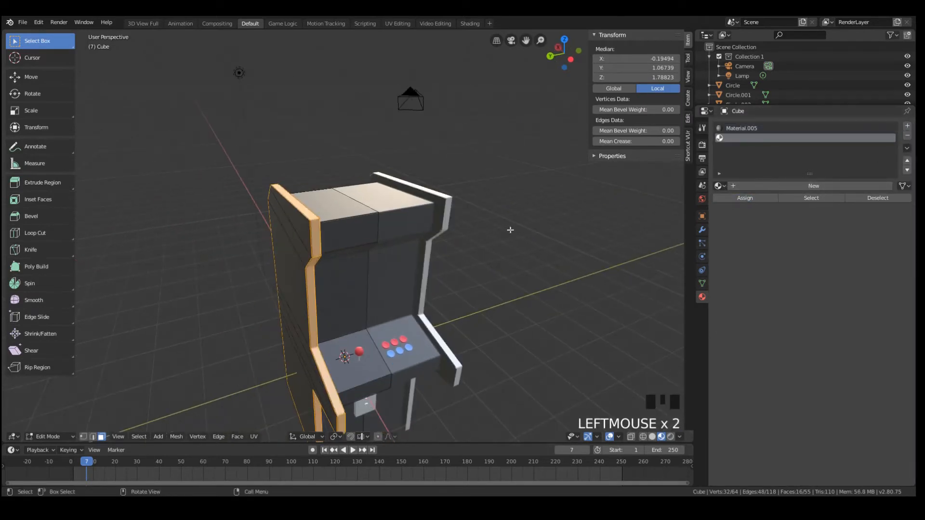
scroll(423, 215, down, 1)
scroll(423, 215, up, 4)
Examine the cabinet's pale rim strips and inner side faces in Object Mode with Rendered shading
mouse_move(423, 215)
middle_down()
mouse_move(434, 233)
mouse_move(289, 210)
mouse_move(423, 243)
mouse_move(244, 244)
middle_up()
triple_click(291, 210)
click(301, 189)
scroll(341, 241, down, 2)
key(ctrl+r)
key(Tab)
scroll(282, 242, down, 4)
key(z)
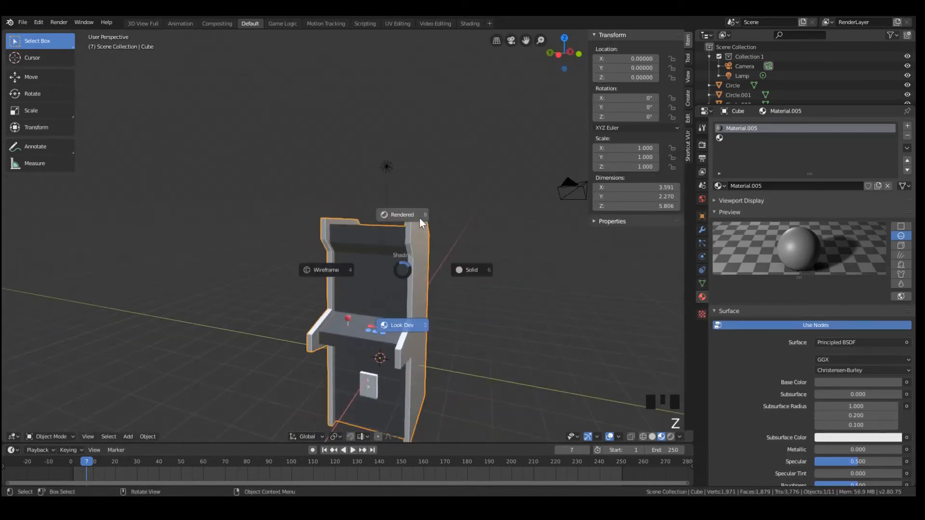
click(419, 220)
mouse_move(384, 262)
middle_down()
mouse_move(440, 275)
mouse_move(467, 250)
mouse_move(369, 267)
mouse_move(341, 254)
mouse_move(355, 275)
mouse_move(312, 223)
middle_up()
scroll(386, 265, up, 4)
Try to select the strip of faces along the side panel's inner surface in face selection
key(Tab)
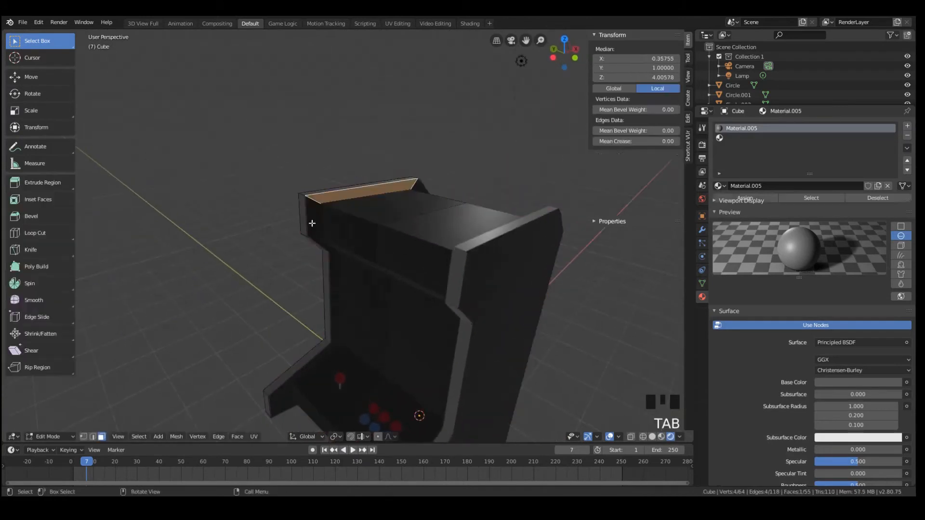
scroll(314, 219, up, 2)
click(290, 216)
shift+click(310, 191)
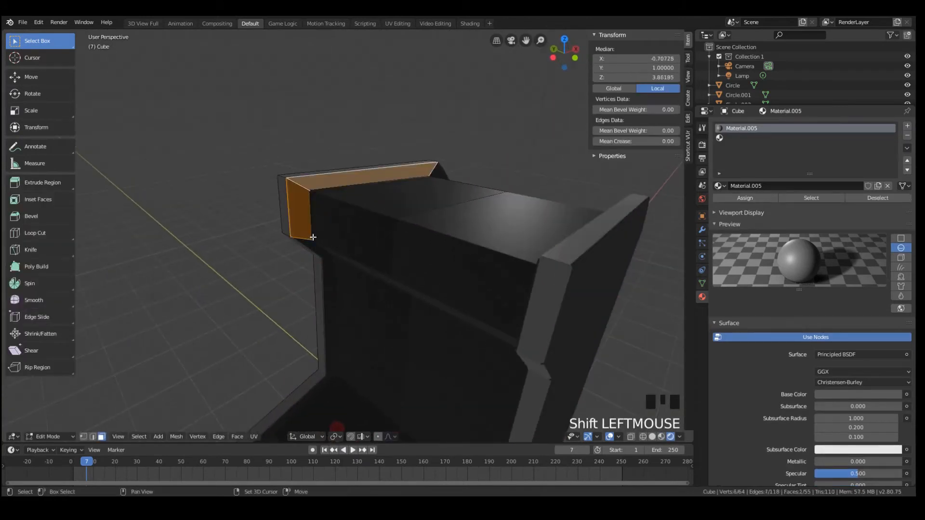
triple_click(326, 271)
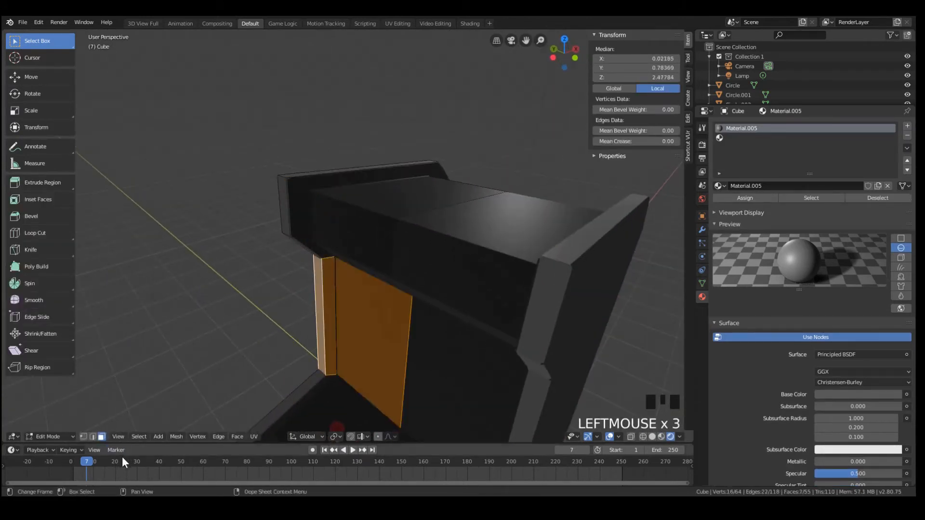
Select both vertex loops bounding the side panel's inner strip, using vertex selection in Wireframe shading
click(87, 436)
key(z)
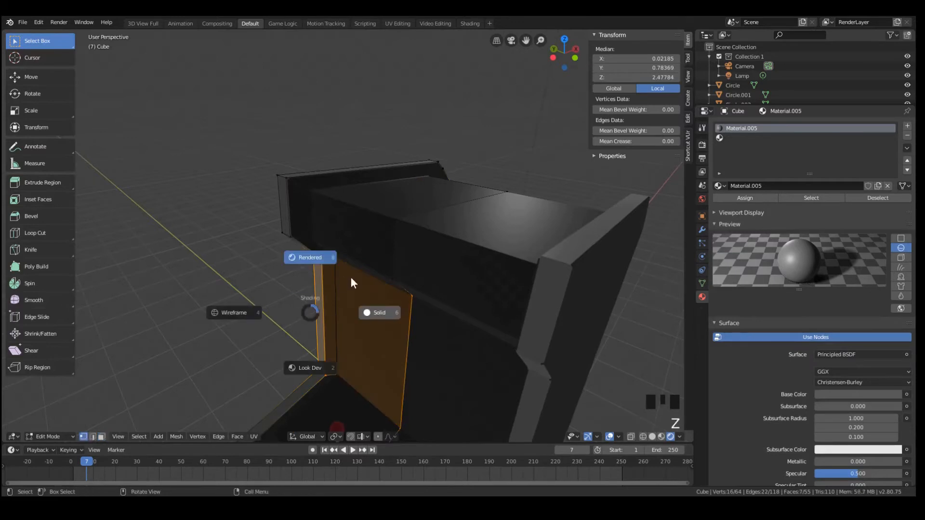
click(227, 313)
middle_drag(330, 300, 363, 302)
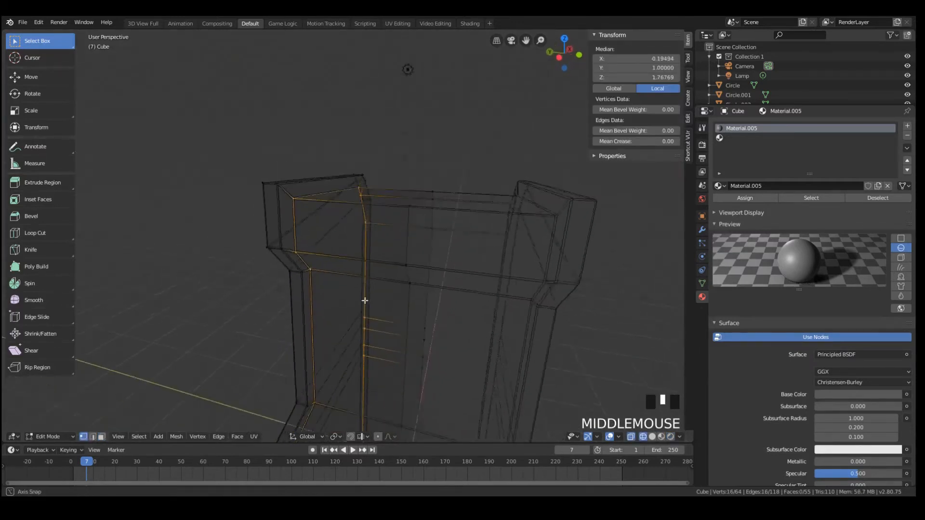
scroll(362, 303, down, 5)
scroll(328, 296, up, 6)
shift+click(301, 286)
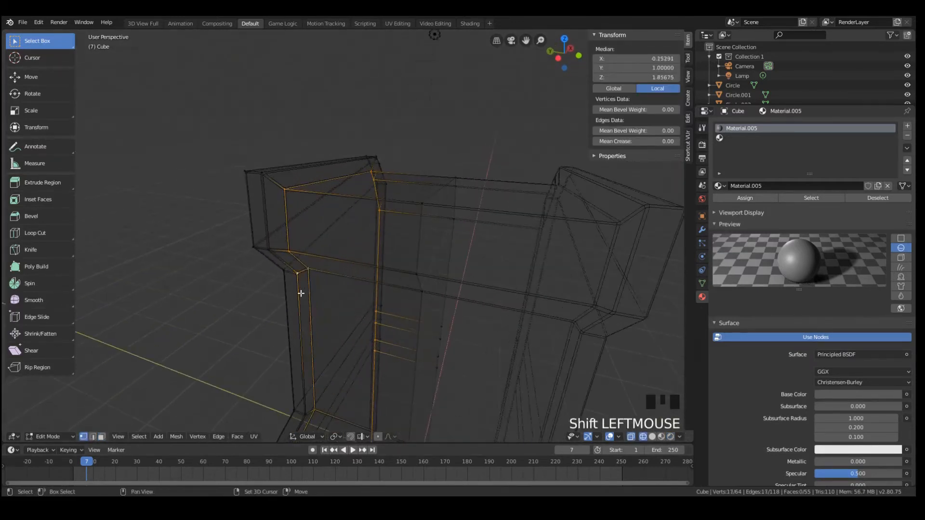
scroll(301, 288, down, 5)
middle_drag(303, 288, 537, 322)
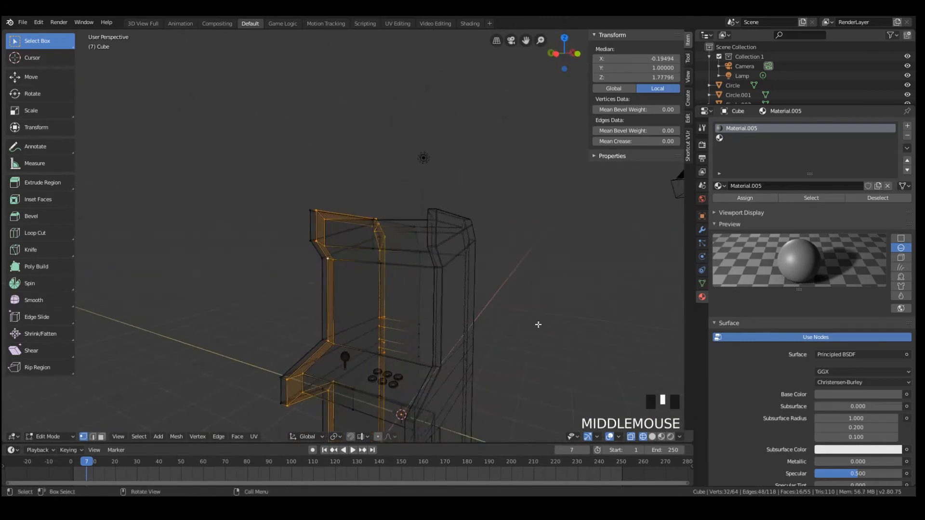
Assign the empty second material slot to the side panel's inner strip and check the cabinet in Rendered shading
click(750, 139)
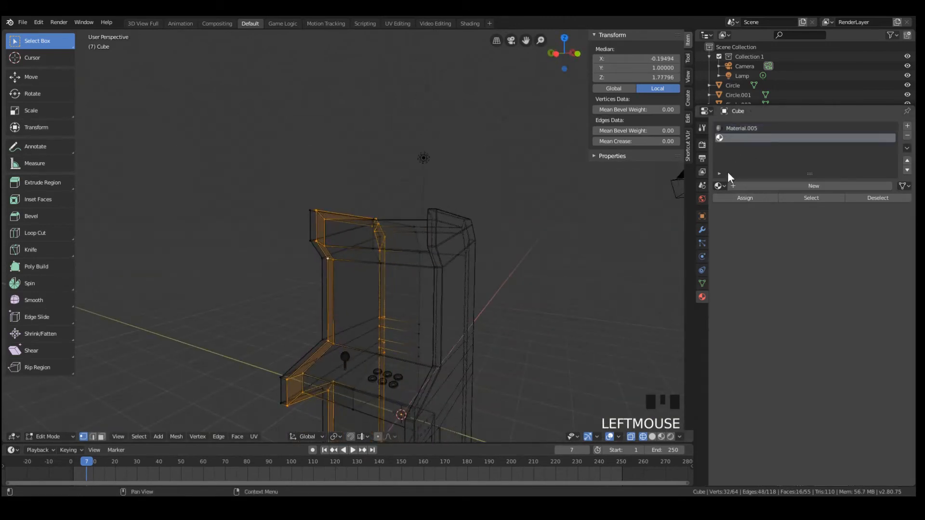
click(743, 199)
key(z)
click(345, 87)
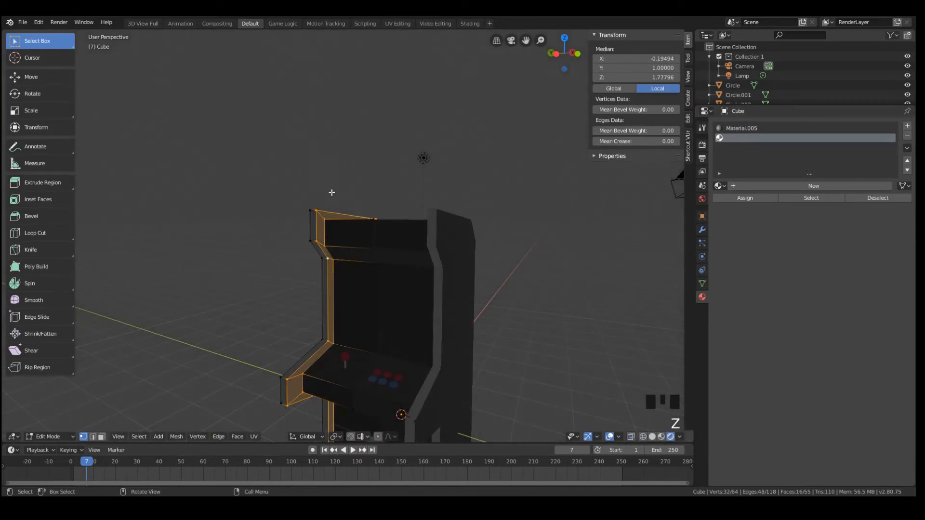
key(Tab)
middle_drag(544, 288, 477, 295)
key(Tab)
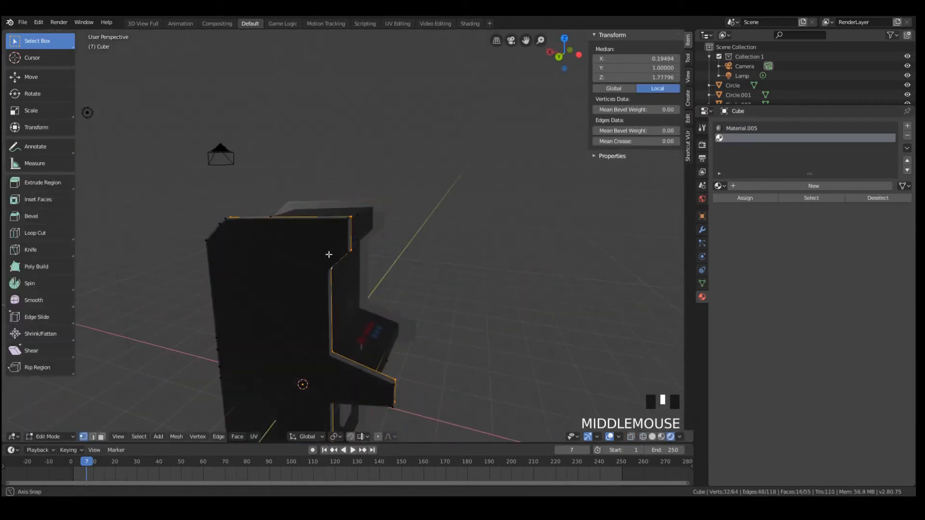
Clear the selection, switch to Solid shading and select all faces on the side panel's outer surface
mouse_move(328, 254)
middle_down()
mouse_move(372, 243)
mouse_move(296, 240)
mouse_move(320, 236)
middle_up()
key(a)
key(a)
key(z)
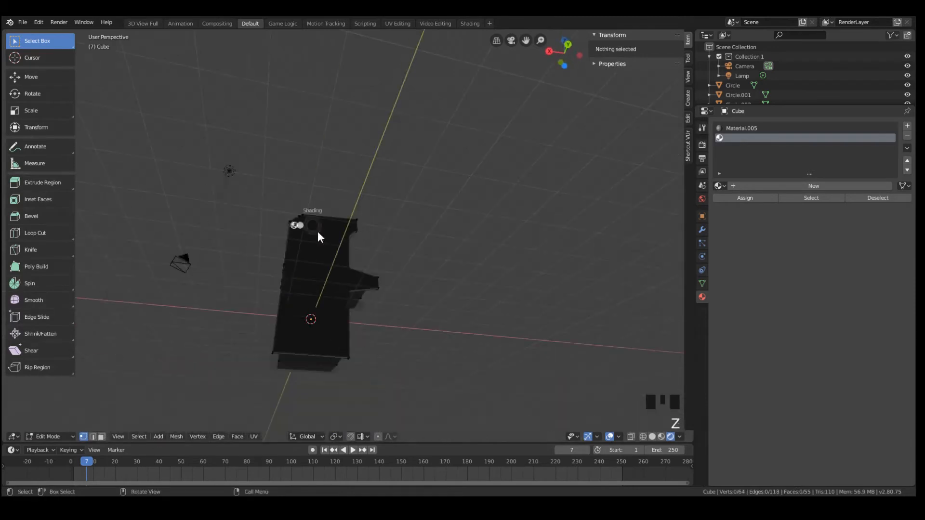
click(378, 227)
key(z)
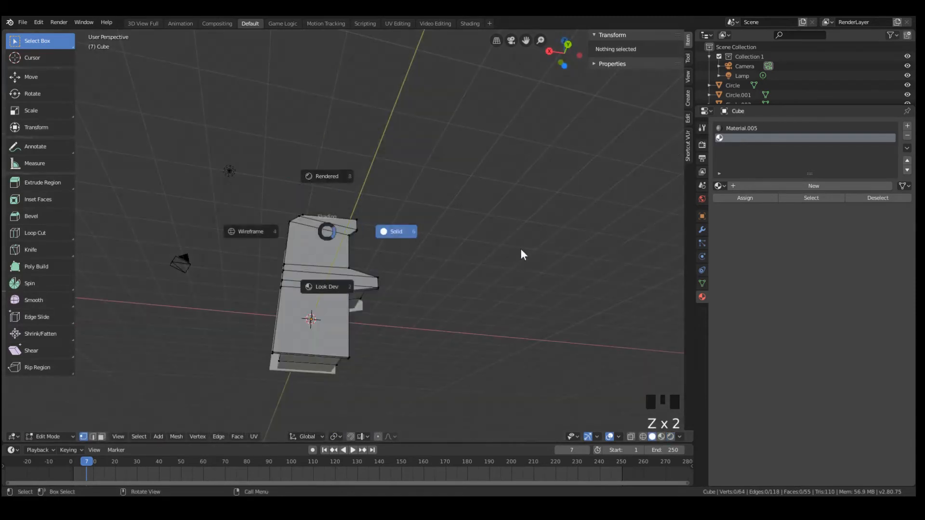
middle_drag(412, 265, 119, 394)
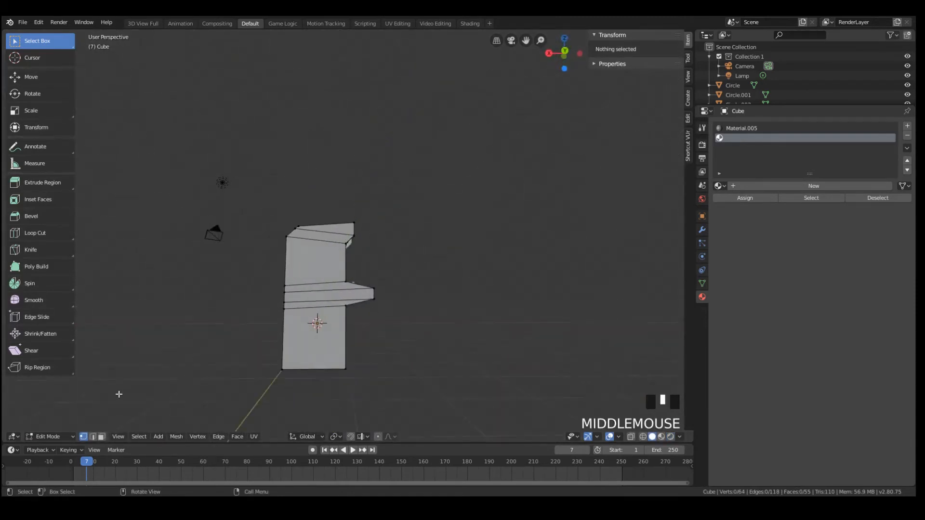
click(101, 436)
key(b)
drag(318, 230, 326, 365)
Extrude the side panel's outer faces in place and scale them to about 0.90 to form an inner border
scroll(504, 332, up, 4)
key(e)
key(s)
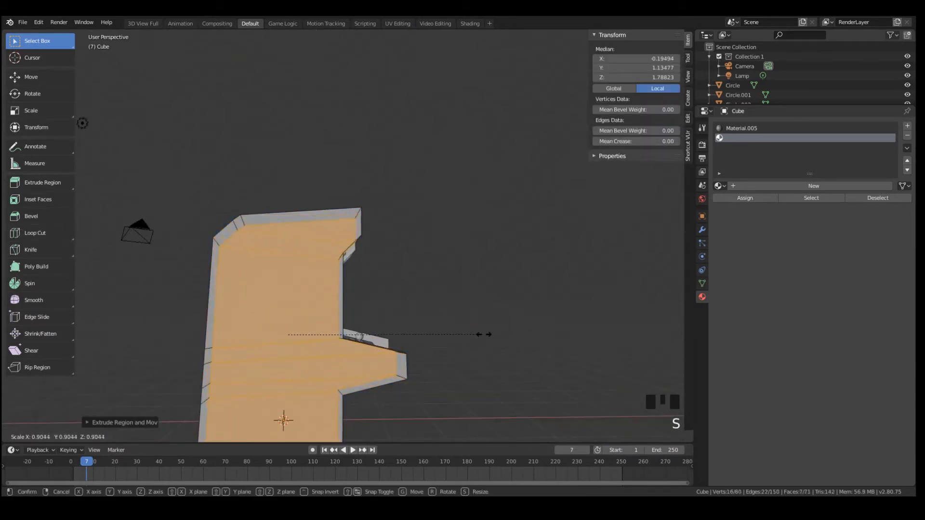
click(480, 335)
Raise the border's slanted inner edge beneath the marquee overhang along Z to a height of about 3.50
scroll(328, 281, up, 4)
click(327, 293)
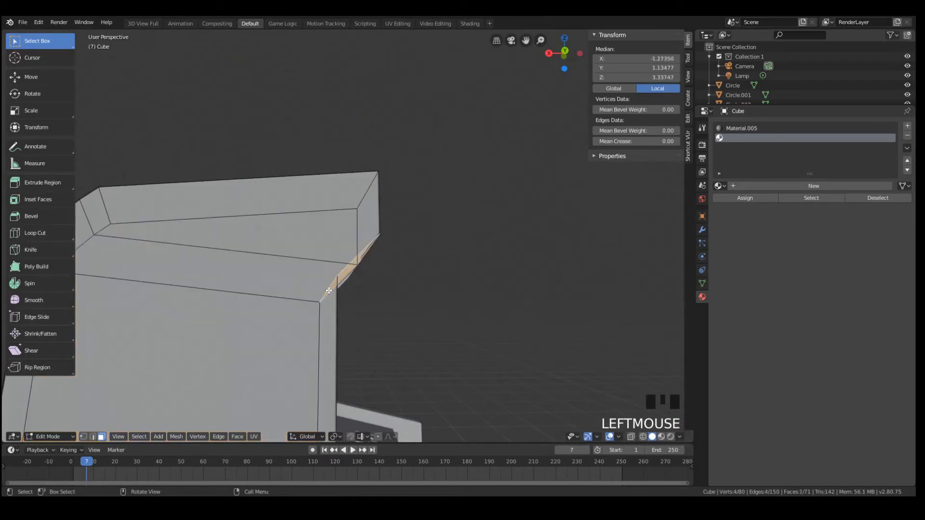
click(327, 293)
click(100, 435)
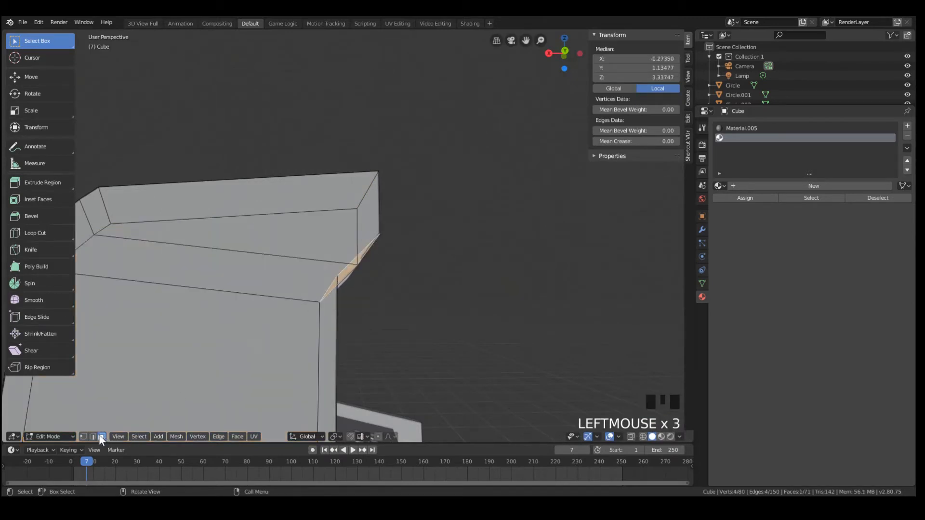
click(330, 290)
middle_drag(331, 296, 320, 295)
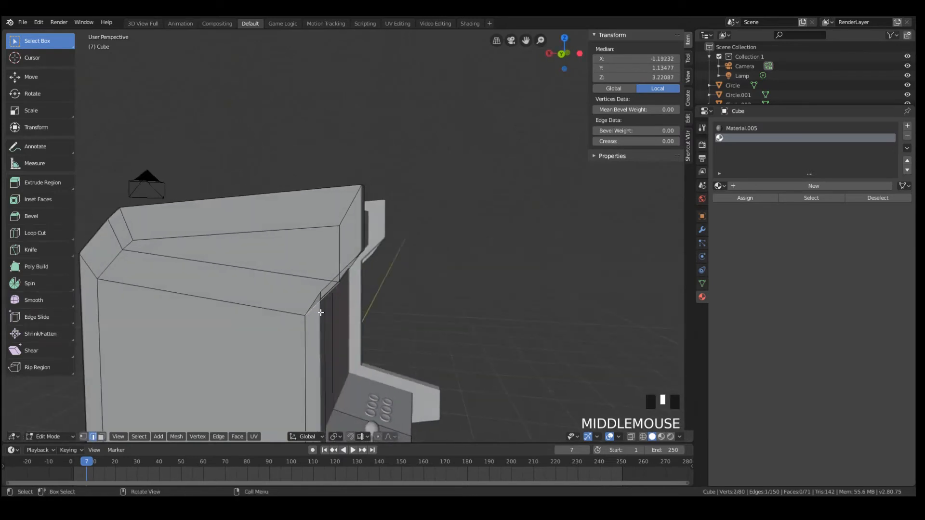
key(g)
key(z)
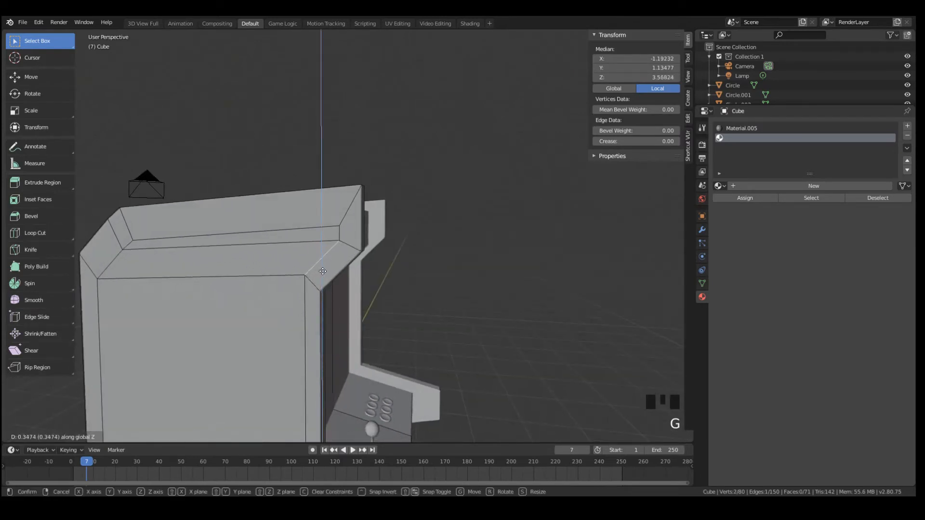
click(324, 280)
Move the border's inner edge above the control shelf to about X -1.53 and Z 1.48
scroll(292, 273, down, 4)
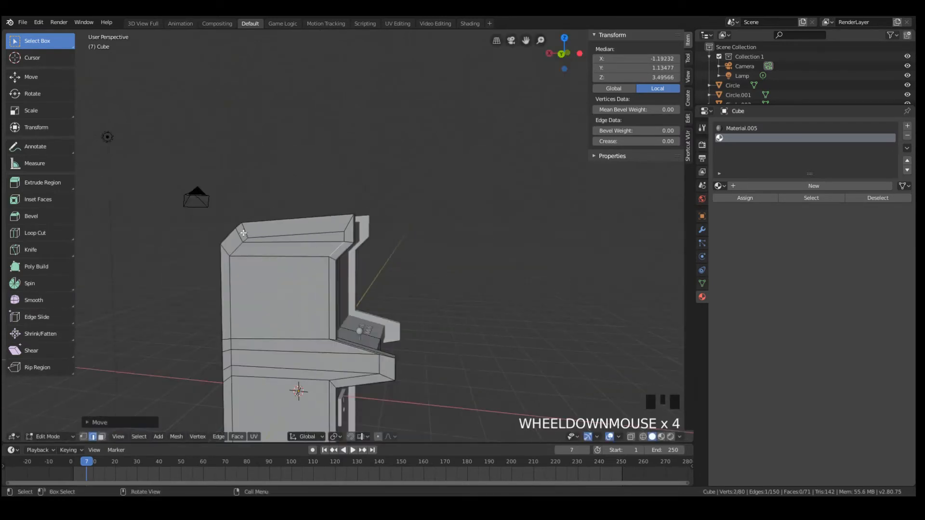
scroll(331, 276, down, 3)
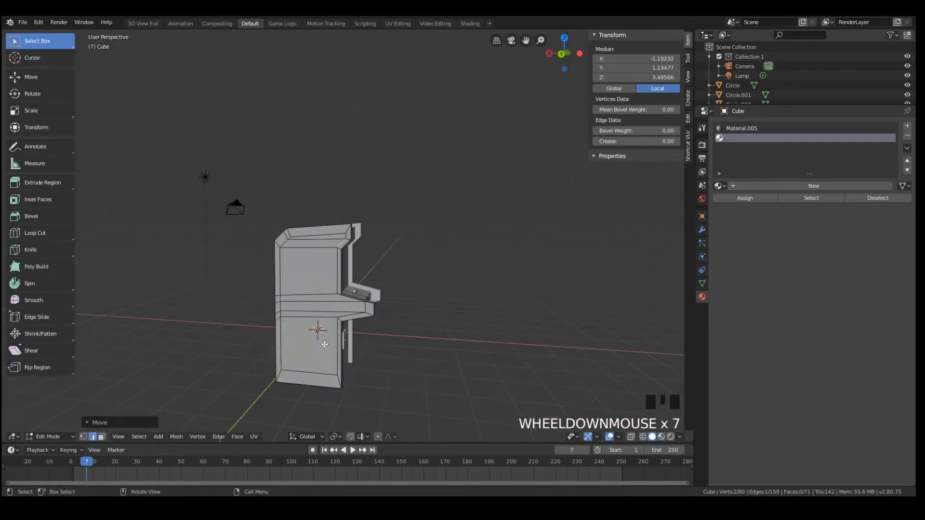
scroll(346, 371, up, 4)
click(351, 376)
click(346, 368)
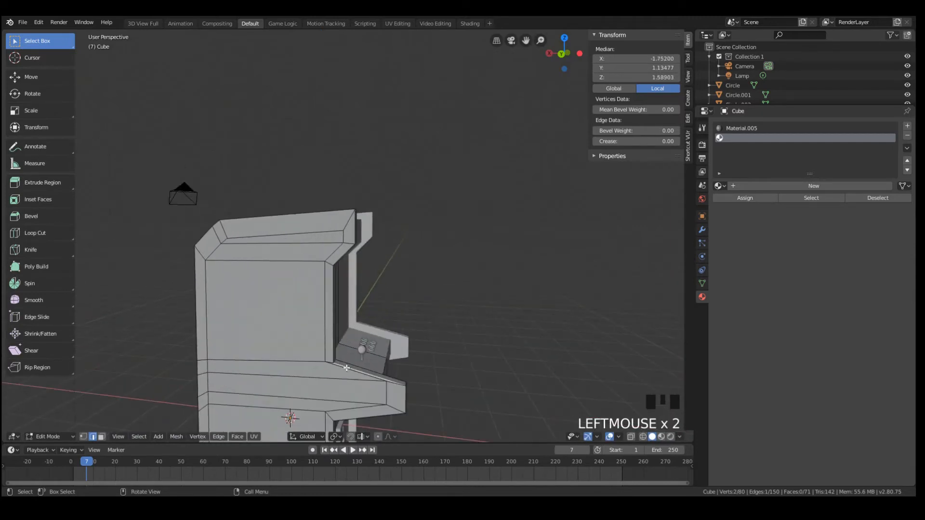
key(g)
click(339, 382)
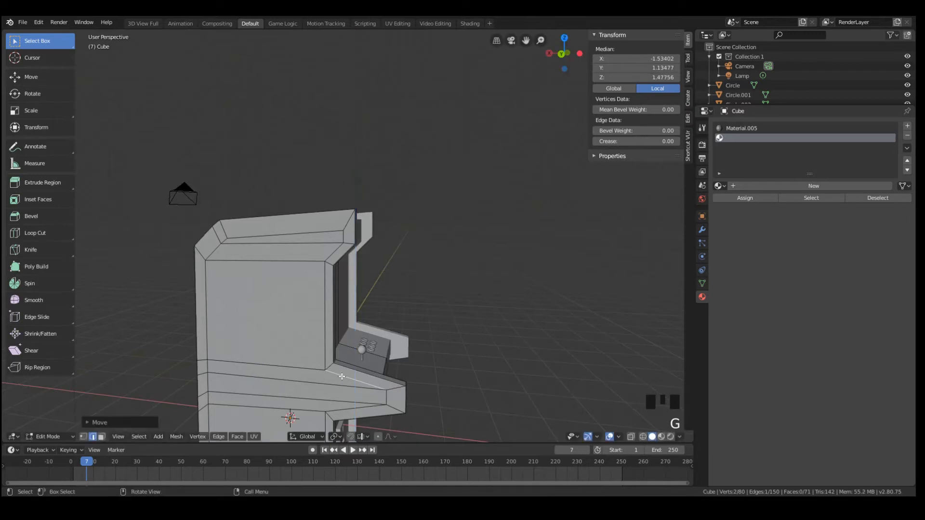
Lower the border's inner bottom edge along Z to a height of about -1.38
scroll(338, 384, down, 4)
click(324, 378)
key(g)
key(z)
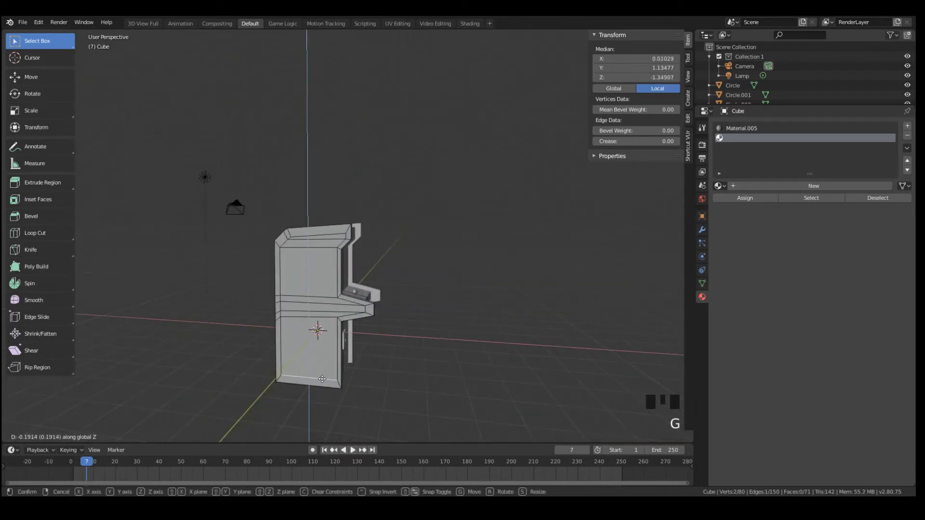
click(323, 380)
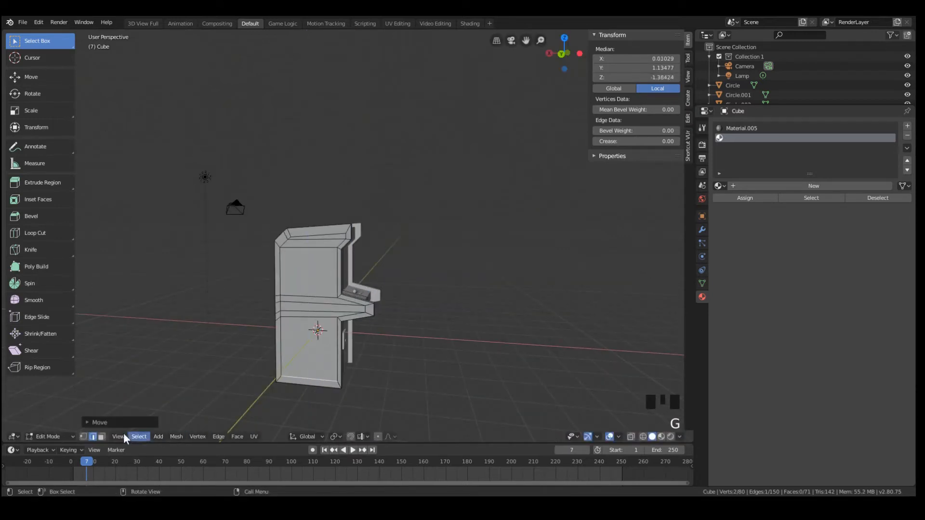
Select the side panel's outer vertex loop together with the two inner vertices at the bottom of the border
click(84, 436)
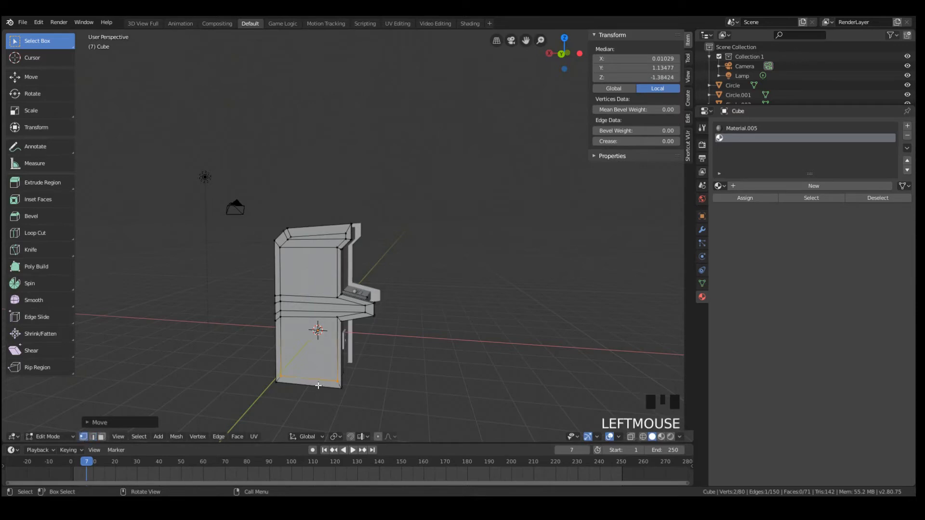
click(305, 385)
click(306, 385)
double_click(307, 385)
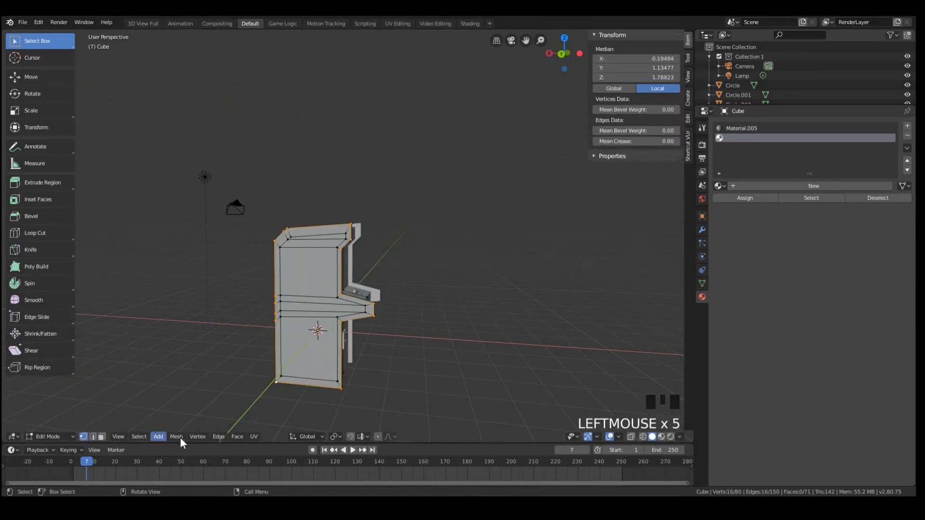
shift+triple_click(311, 377)
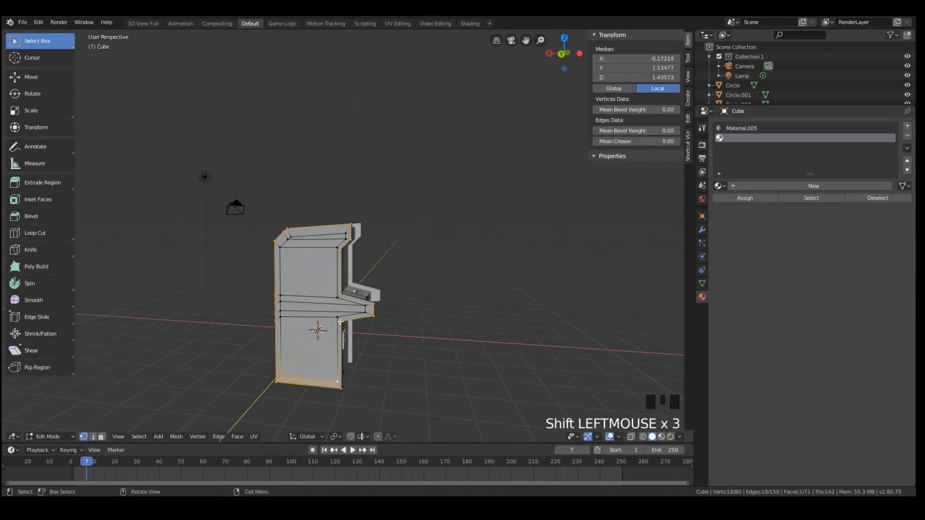
Add the border's inner front vertices to the selection, from beneath the control shelf up to the marquee
key(b)
drag(332, 312, 370, 314)
key(b)
scroll(369, 314, up, 2)
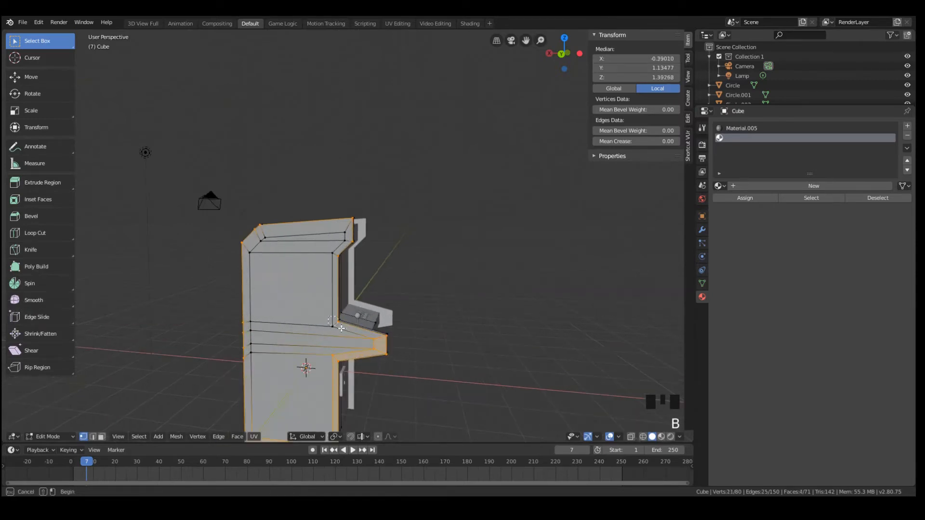
key(b)
key(b)
key(b)
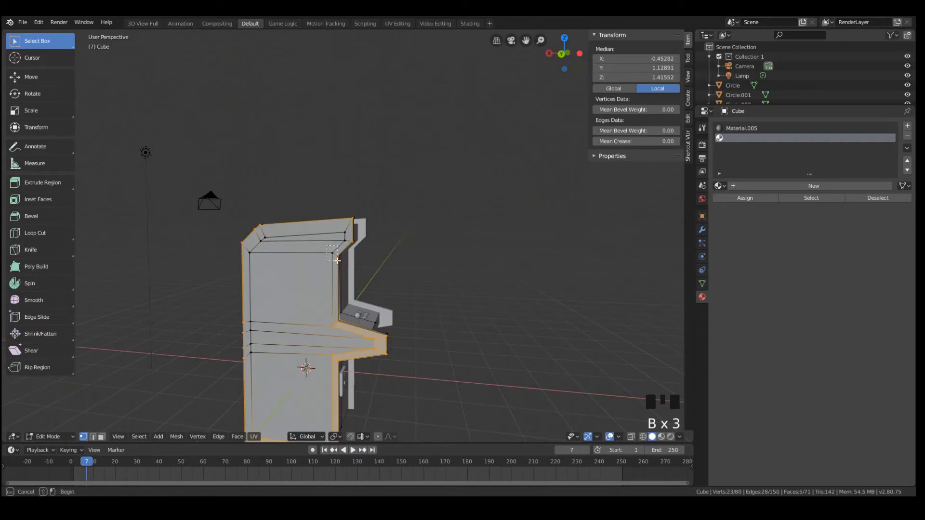
key(b)
mouse_move(338, 232)
mouse_down()
mouse_move(349, 238)
mouse_move(342, 247)
mouse_up()
key(b)
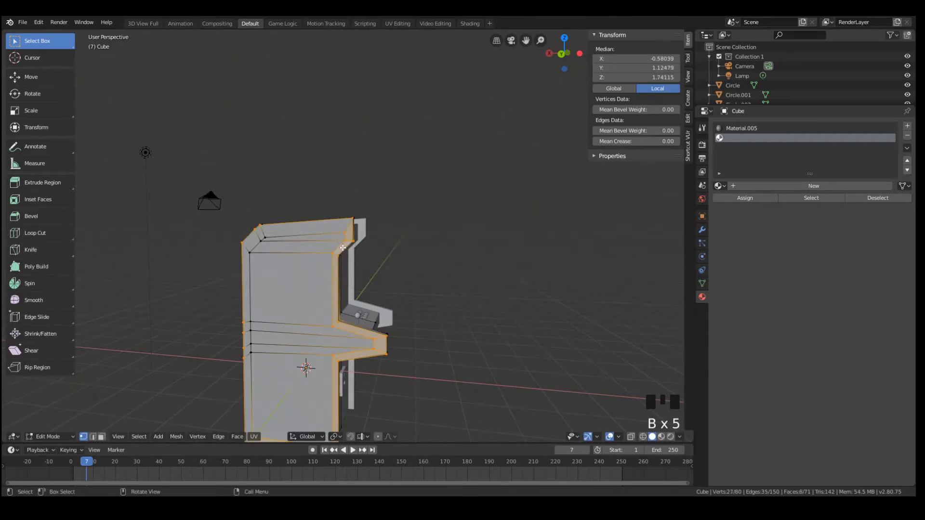
Correct the vertex selection at the border's upper front corner and switch to face selection
click(84, 437)
scroll(299, 264, up, 2)
middle_drag(375, 255, 349, 250)
shift+click(344, 250)
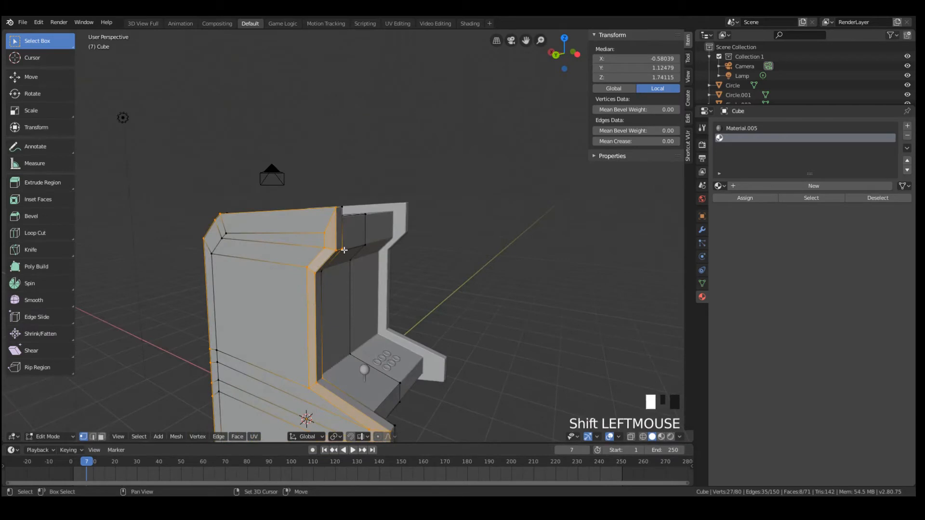
click(101, 437)
Extend the face selection around the side panel's border to include the top, slanted rear corner and full rear strip
shift+click(244, 228)
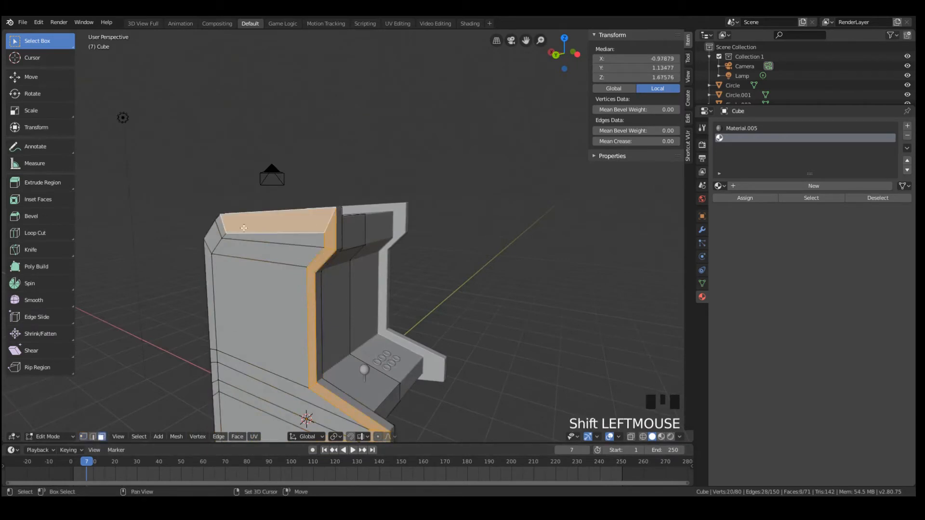
shift+click(216, 232)
middle_drag(216, 231, 213, 267)
shift+click(190, 272)
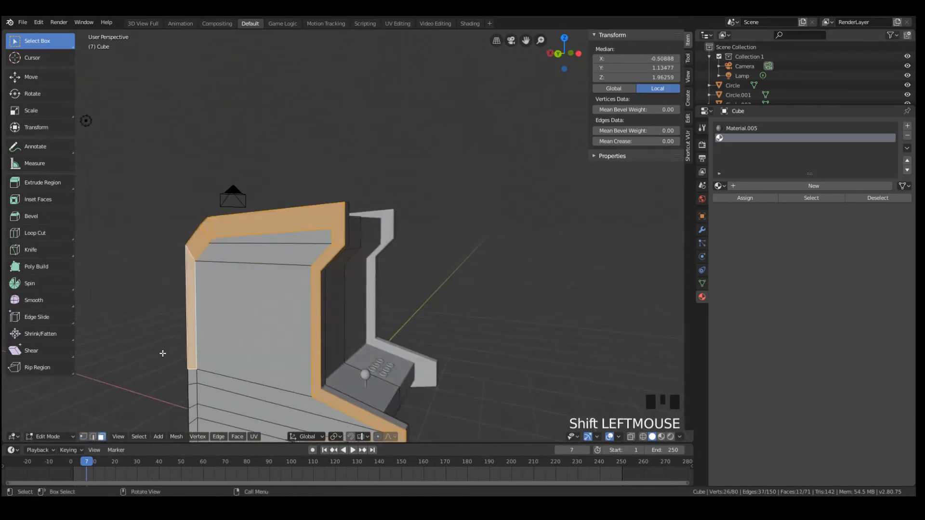
key(b)
drag(194, 419, 186, 371)
scroll(260, 402, down, 5)
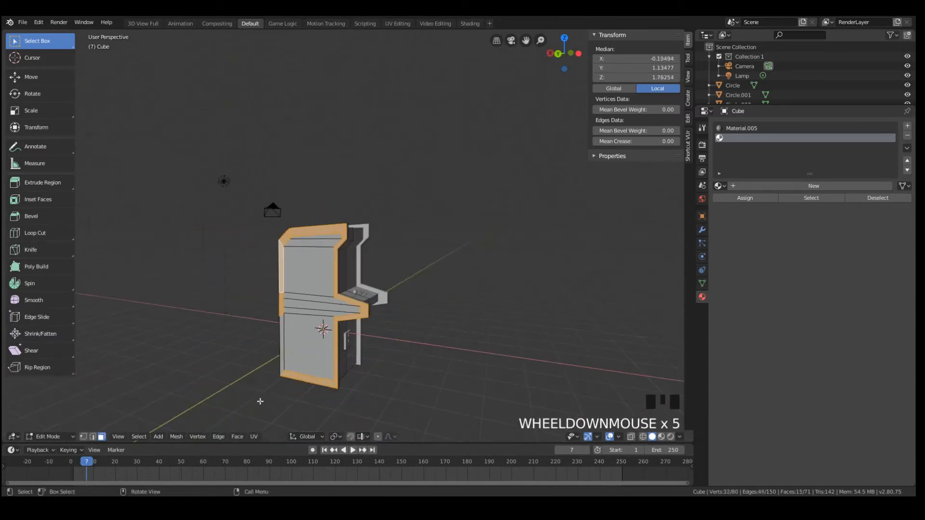
shift+click(283, 354)
scroll(284, 354, up, 4)
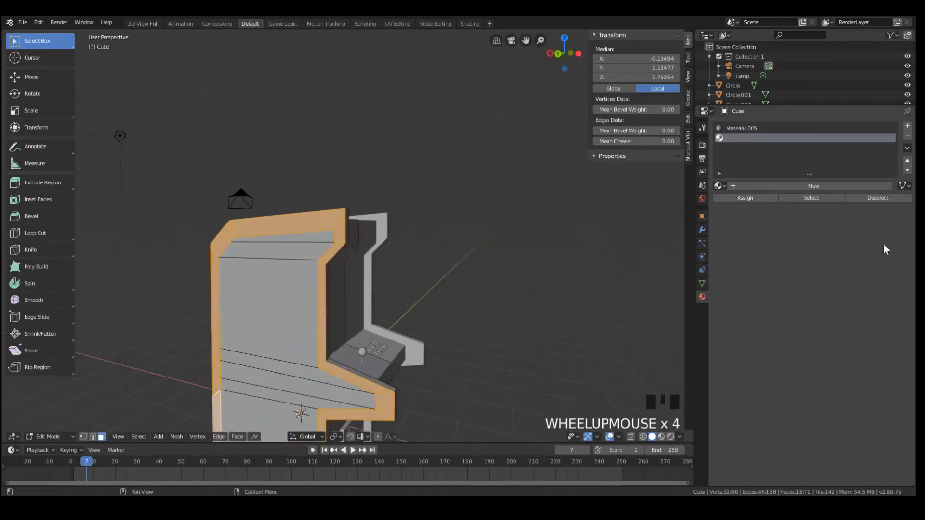
Assign the selected border faces to the empty second material slot and create a material named Trim in it
click(747, 197)
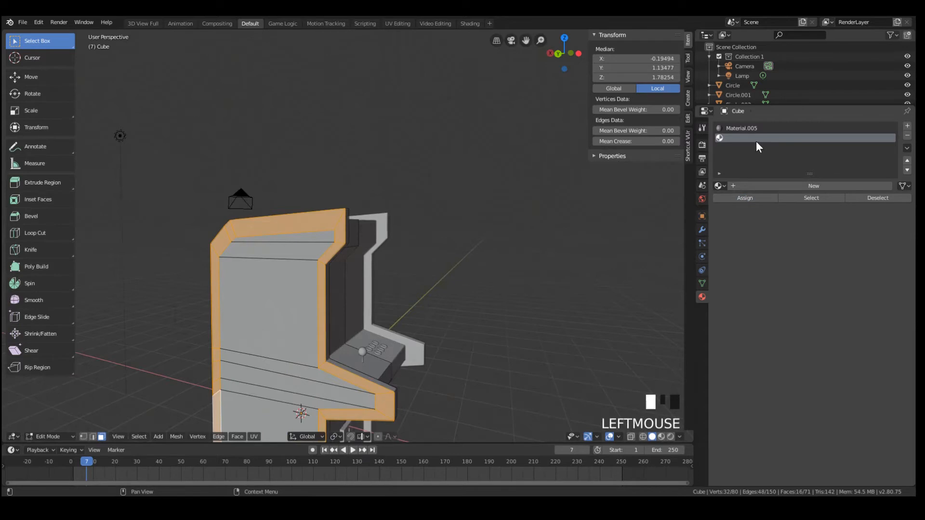
click(796, 186)
click(769, 186)
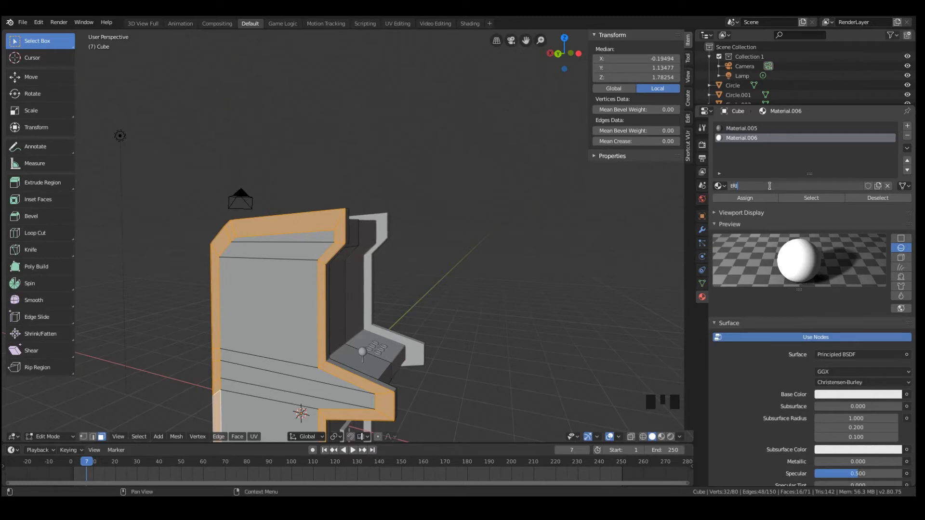
key(BackSpace)
key(BackSpace)
text(Trim)
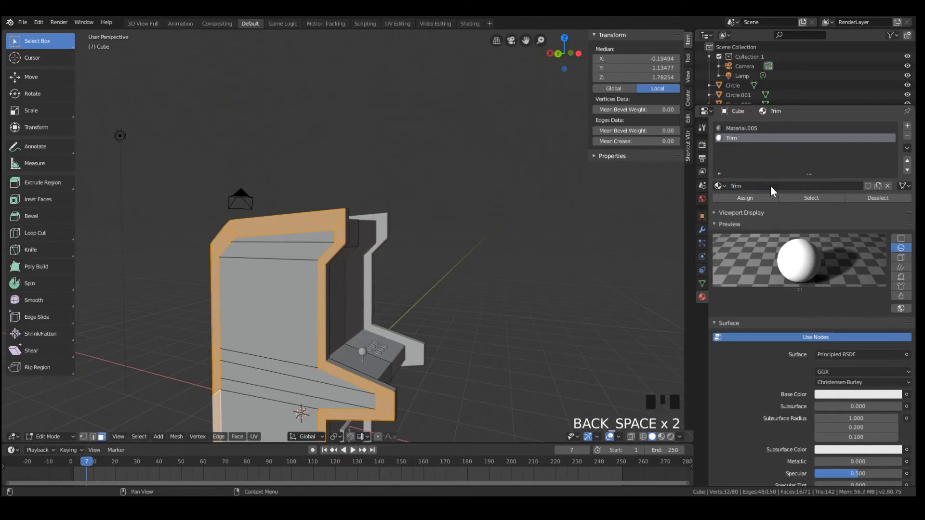
Leave mesh editing and switch the viewport to rendered shading
key(Tab)
key(Tab)
middle_drag(260, 212, 282, 203)
key(z)
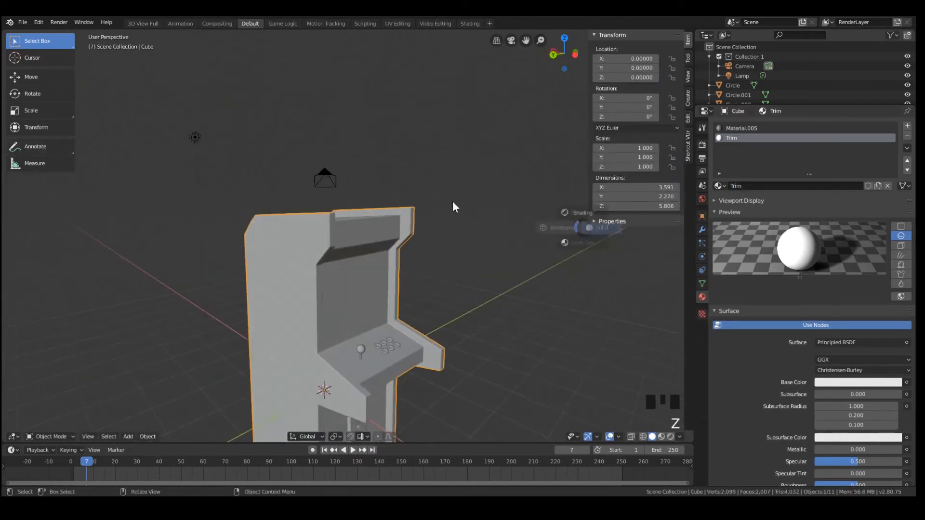
click(577, 150)
Examine the border's material from the cabinet's side and front
mouse_move(577, 149)
middle_down()
mouse_move(428, 250)
mouse_move(493, 229)
mouse_move(423, 244)
mouse_move(268, 161)
middle_up()
scroll(299, 219, down, 9)
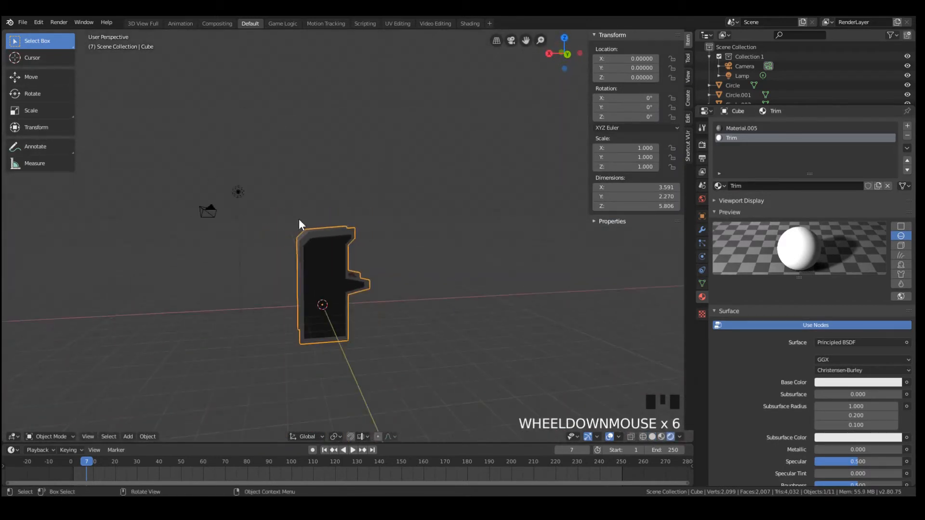
middle_drag(424, 269, 340, 260)
scroll(481, 316, up, 8)
mouse_move(482, 316)
middle_down()
mouse_move(532, 262)
mouse_move(493, 310)
middle_up()
scroll(423, 322, up, 6)
middle_drag(423, 322, 392, 313)
scroll(413, 269, down, 9)
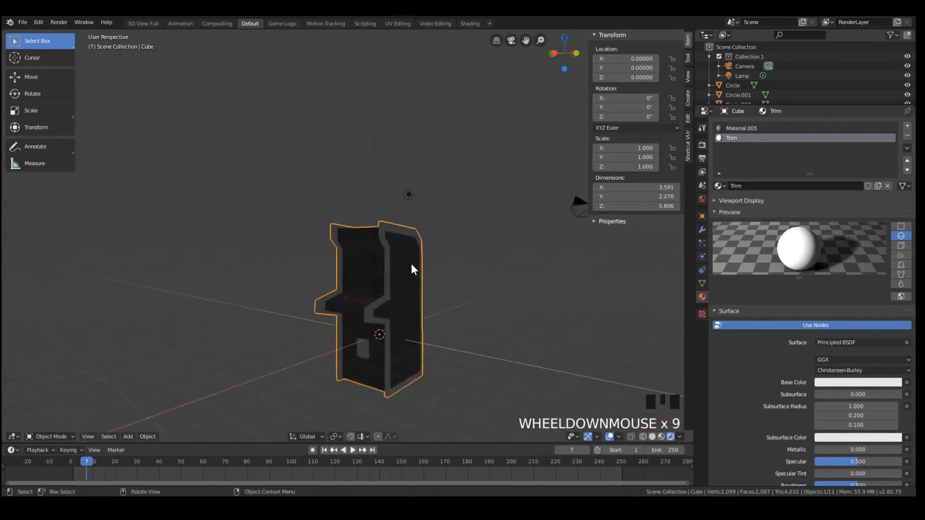
middle_drag(413, 268, 432, 308)
scroll(354, 342, up, 3)
scroll(380, 384, down, 3)
Select the small coin door on the cabinet's lower front, frame it and inspect it together with its material
click(374, 381)
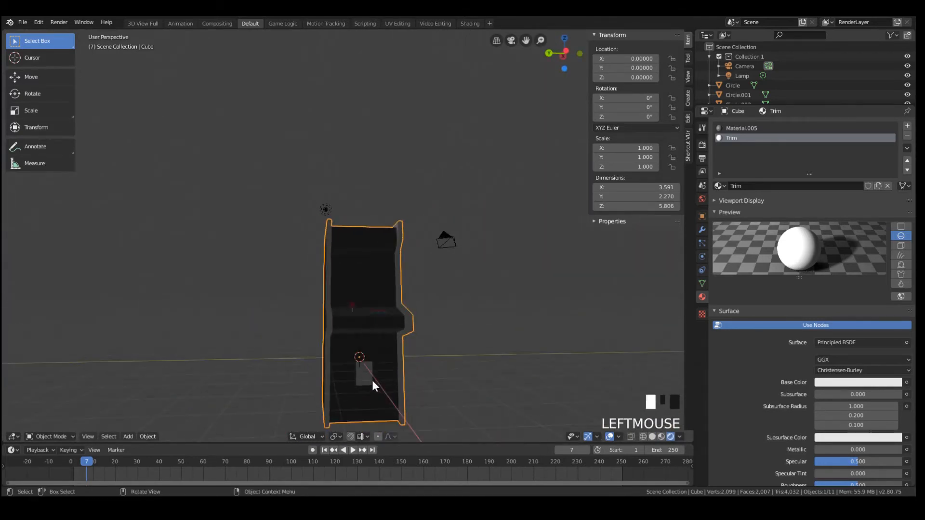
drag(718, 167, 756, 225)
middle_drag(414, 336, 465, 334)
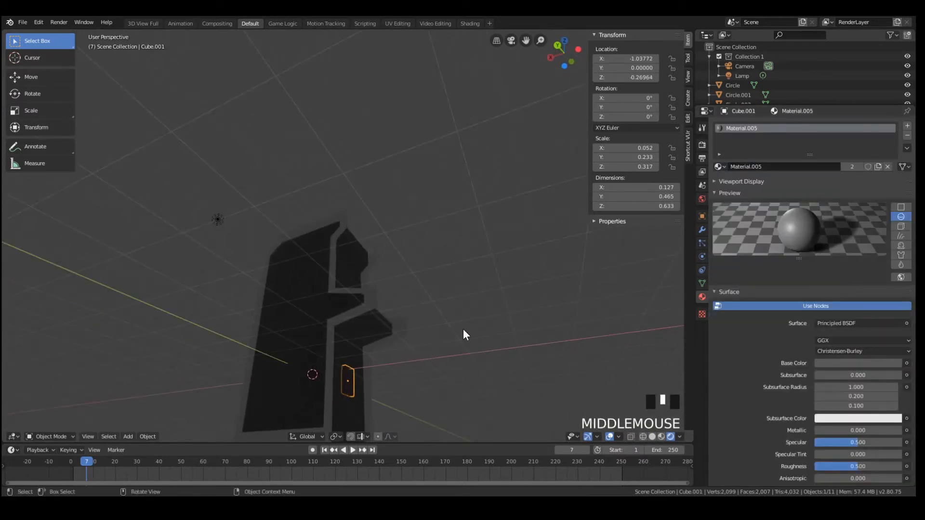
key(KP_Decimal)
scroll(407, 239, down, 6)
middle_drag(407, 240, 388, 219)
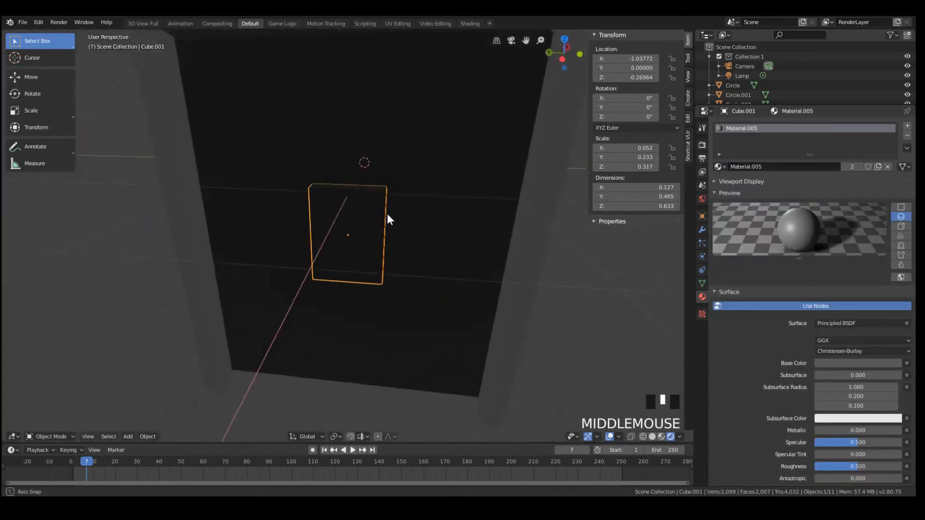
scroll(389, 97, down, 8)
middle_drag(388, 96, 372, 106)
scroll(372, 106, down, 4)
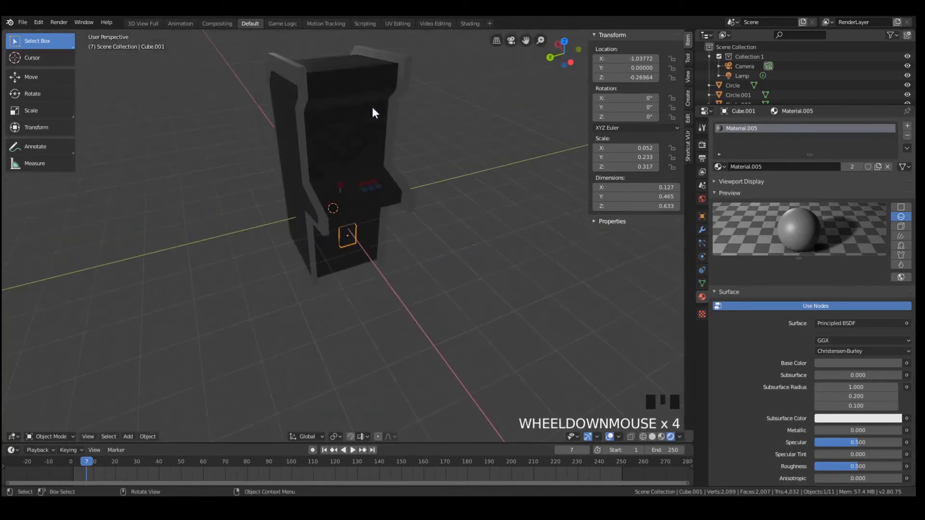
Edit the cabinet mesh, clear the old selection and select the screen area's faces above the control shelf
click(372, 106)
key(Tab)
middle_drag(368, 138, 322, 121)
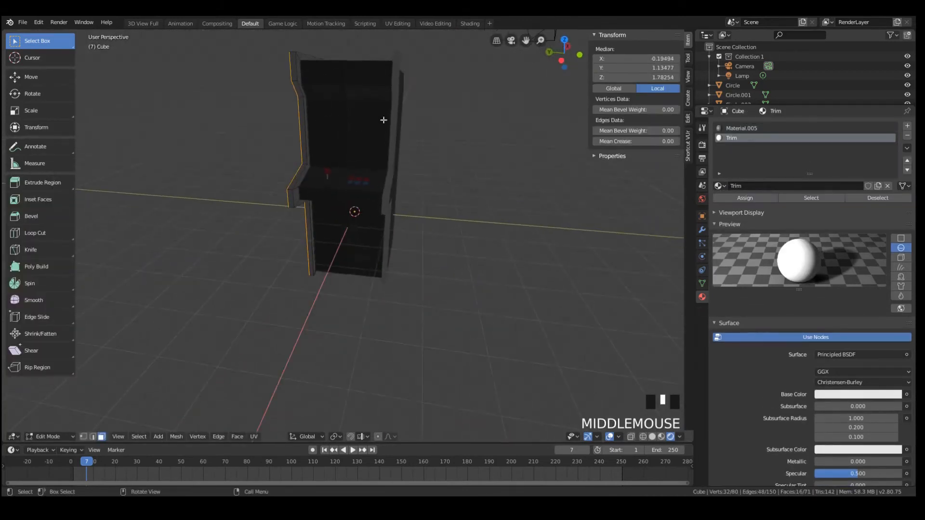
key(a)
key(a)
key(b)
drag(310, 117, 353, 134)
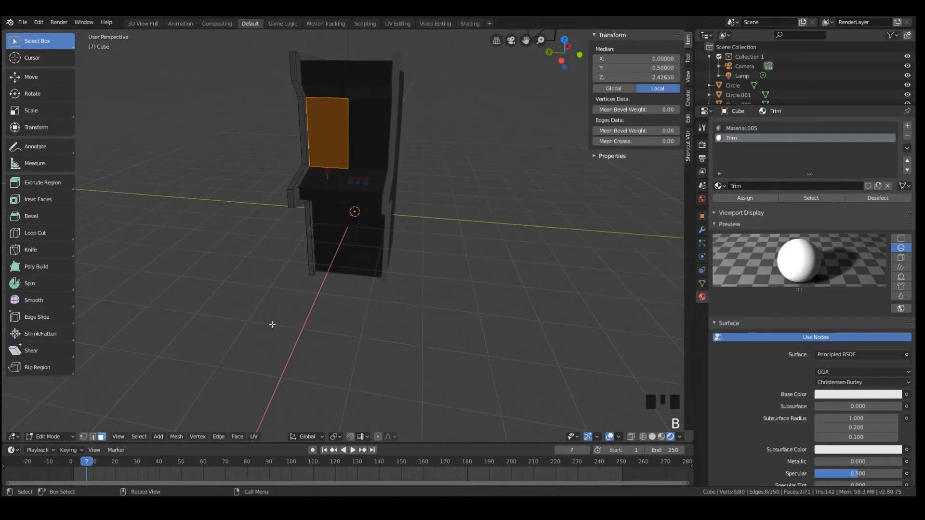
middle_drag(271, 206, 318, 198)
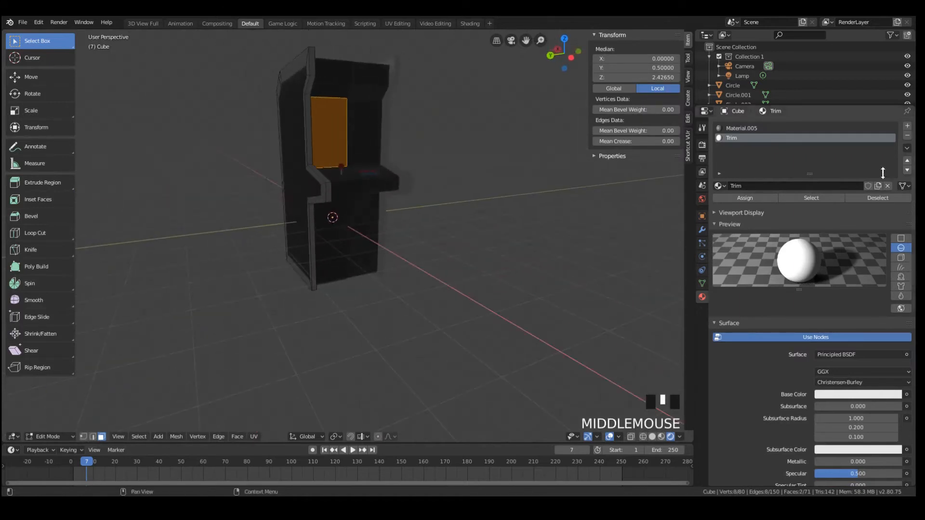
Add a third material slot, assign the screen faces to it and leave mesh editing
click(907, 126)
click(747, 197)
key(Tab)
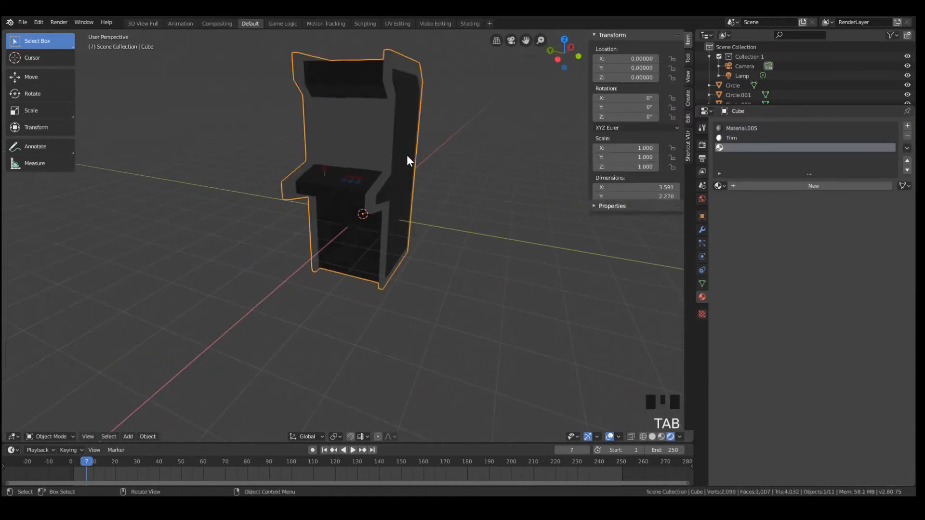
Reopen the cabinet mesh for editing and select only the marquee's front face
middle_drag(407, 157, 399, 121)
key(Tab)
middle_drag(370, 87, 365, 89)
click(336, 82)
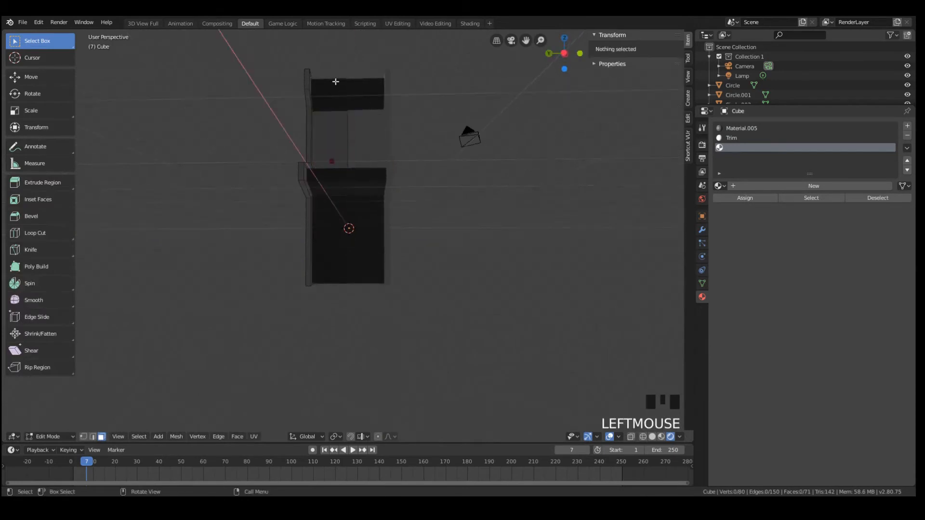
middle_drag(320, 163, 326, 156)
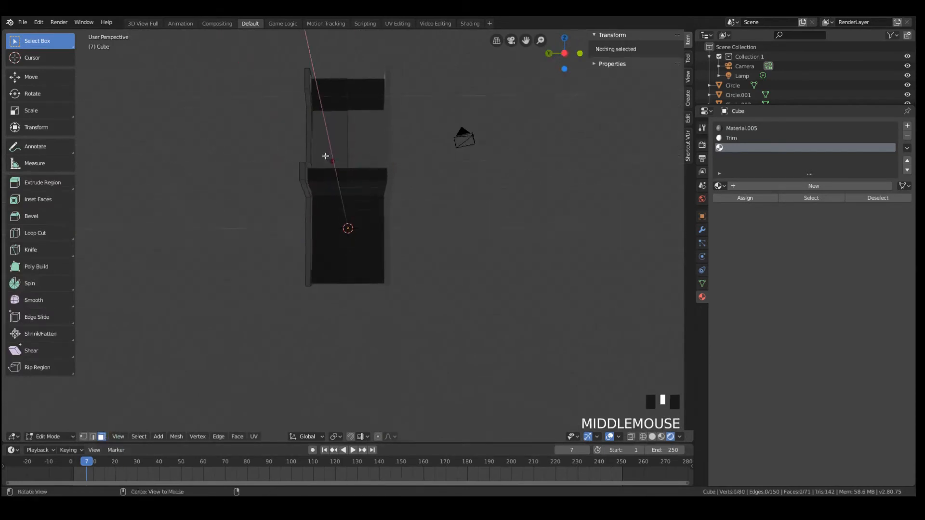
shift+click(329, 86)
shift+click(398, 112)
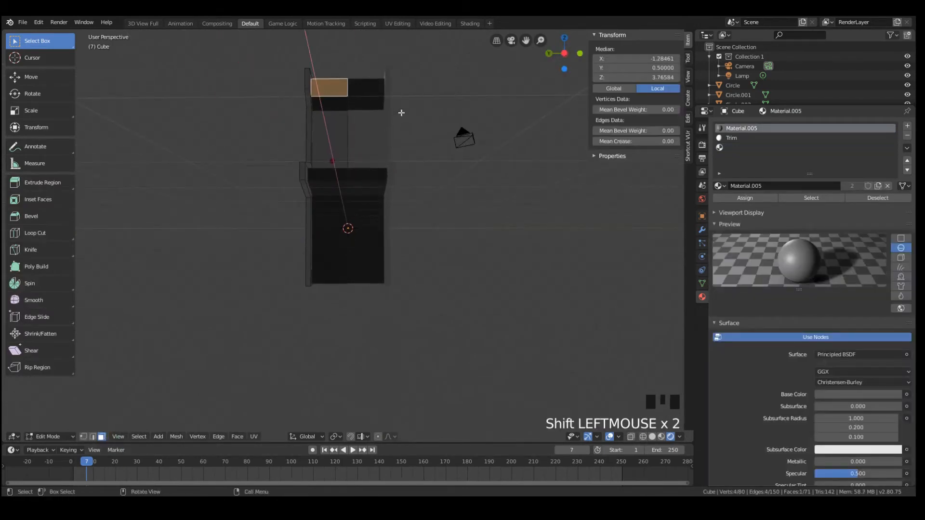
Create a material named Screen in the cabinet's empty third slot
click(729, 144)
click(753, 186)
click(768, 188)
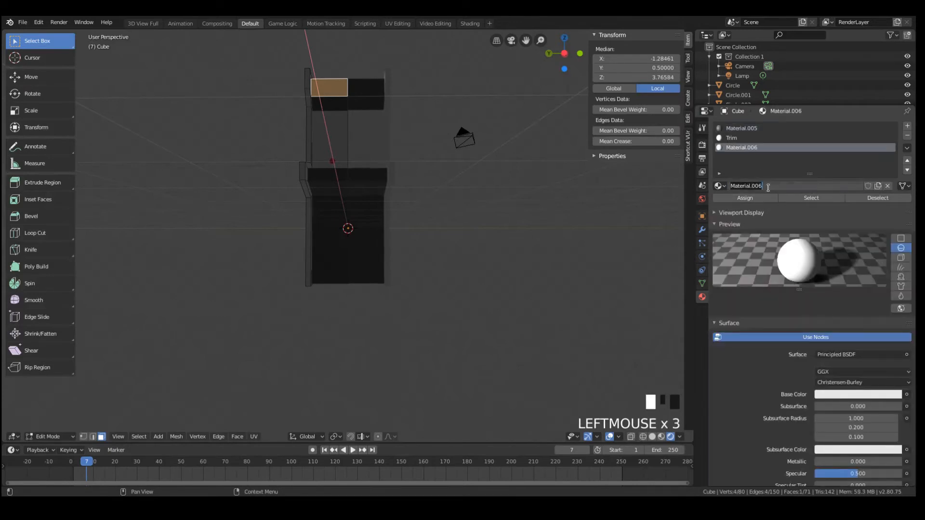
text(Screen)
key(Return)
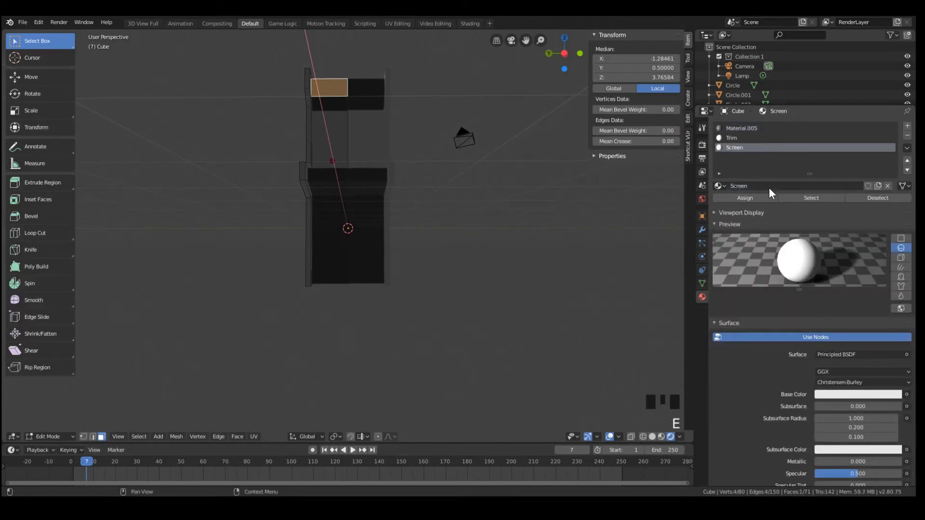
Add a fourth slot with a new material named Header and assign it to the marquee's front face
click(907, 126)
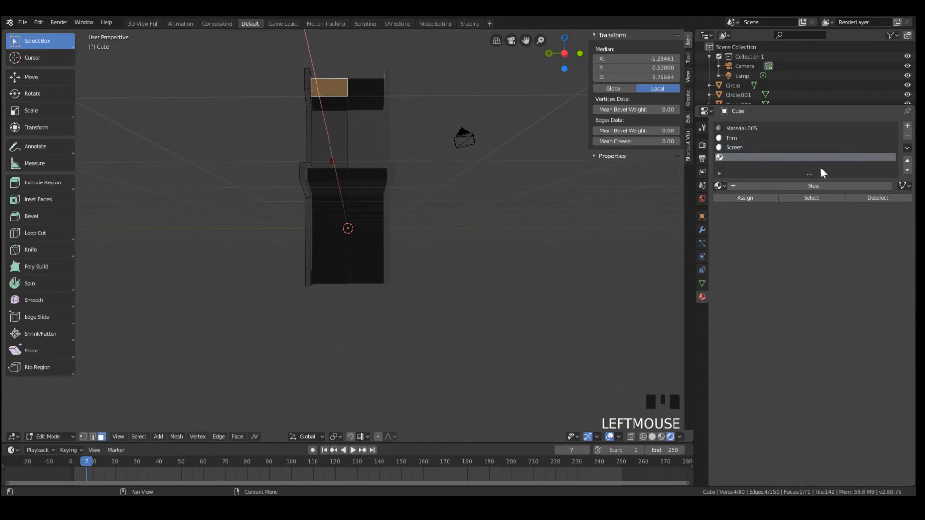
click(790, 188)
click(765, 189)
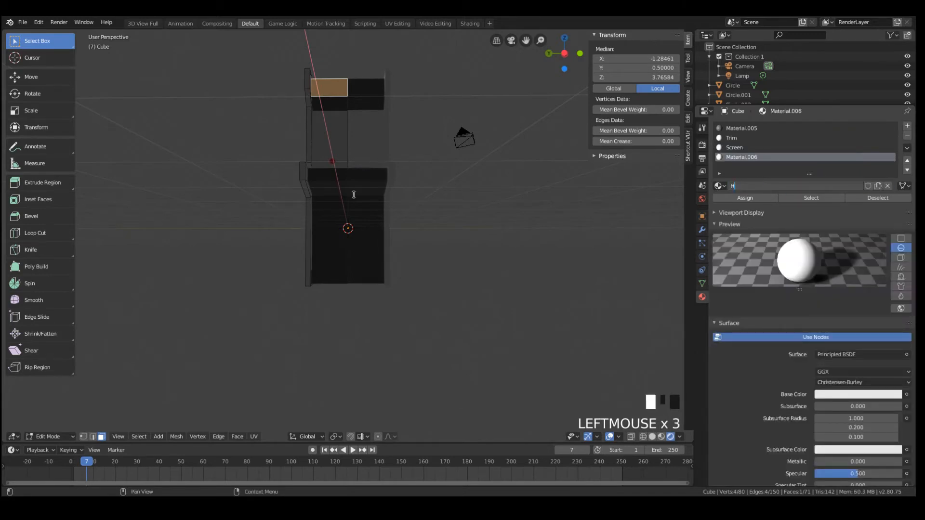
text(Header)
key(Return)
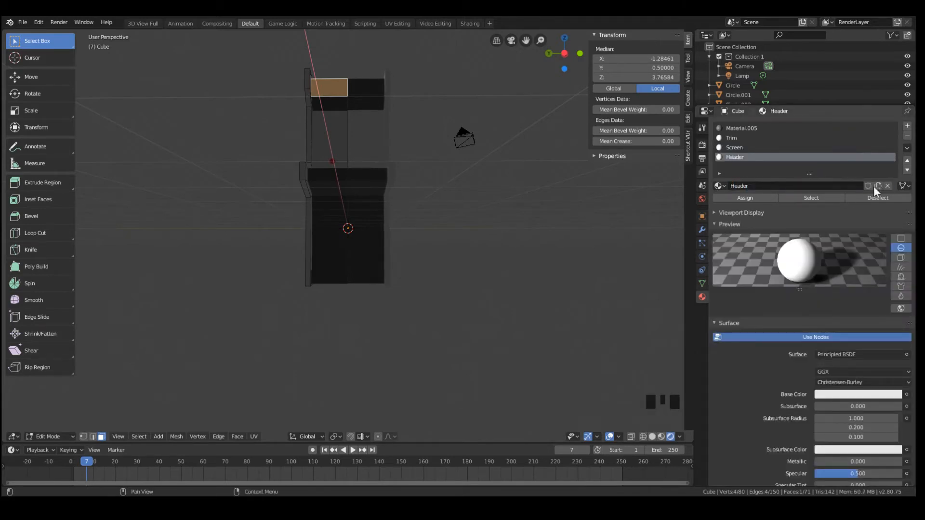
click(745, 198)
key(Tab)
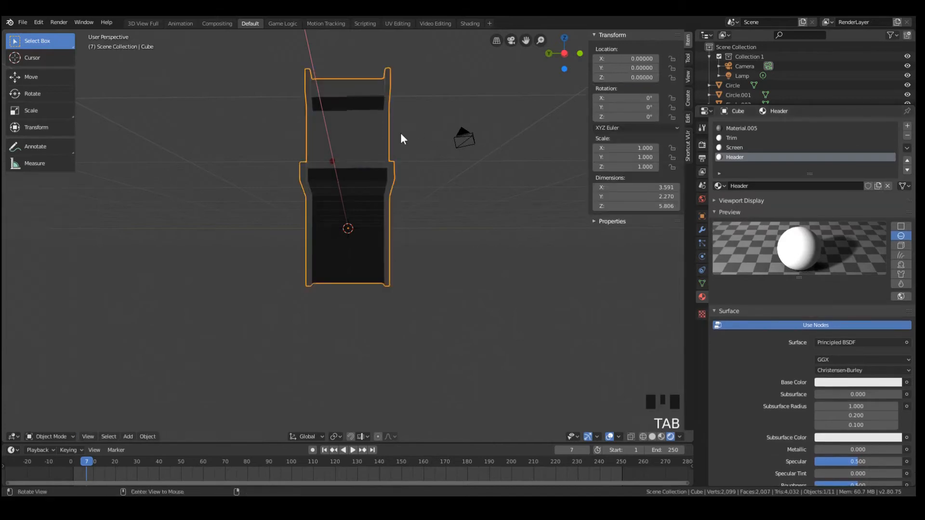
Change the Header material's base color to a pale yellowish cream and maximize the program window
middle_drag(400, 132, 501, 120)
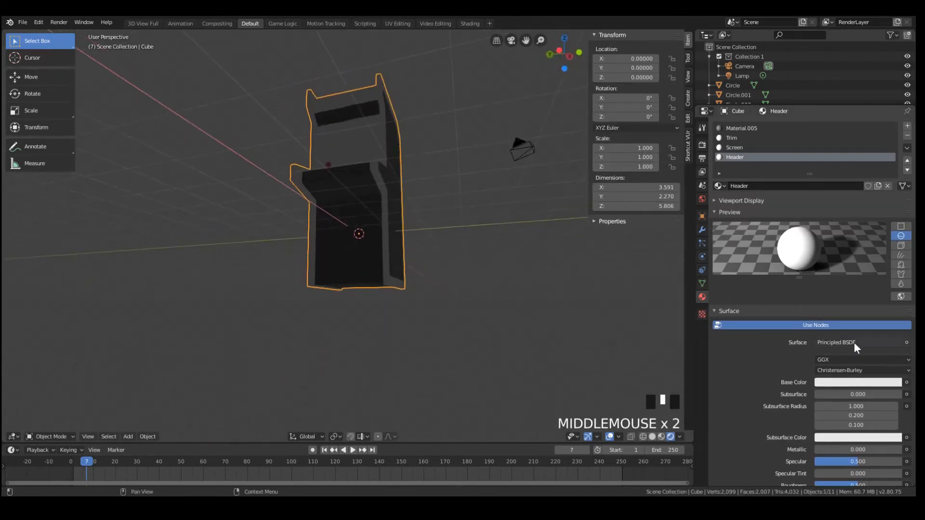
click(843, 382)
mouse_move(839, 274)
mouse_down()
mouse_move(851, 296)
mouse_move(846, 279)
mouse_up()
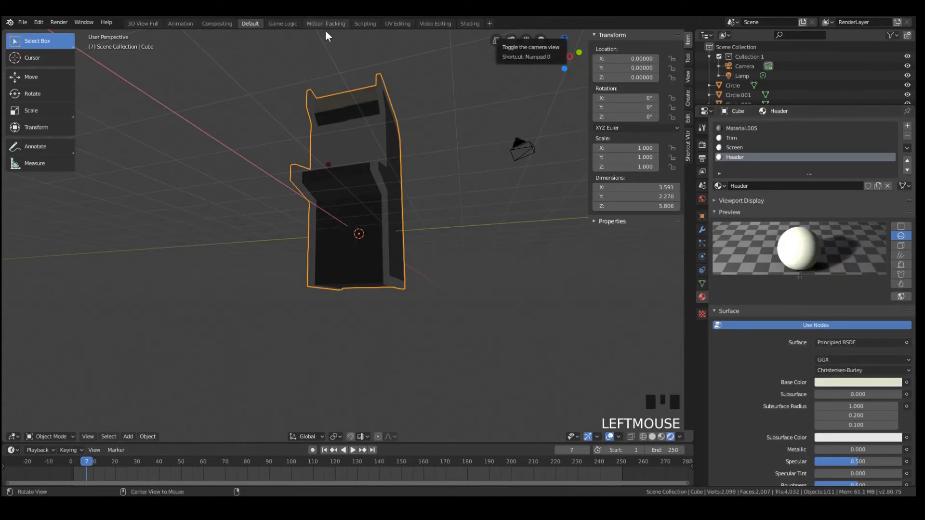
double_click(343, 10)
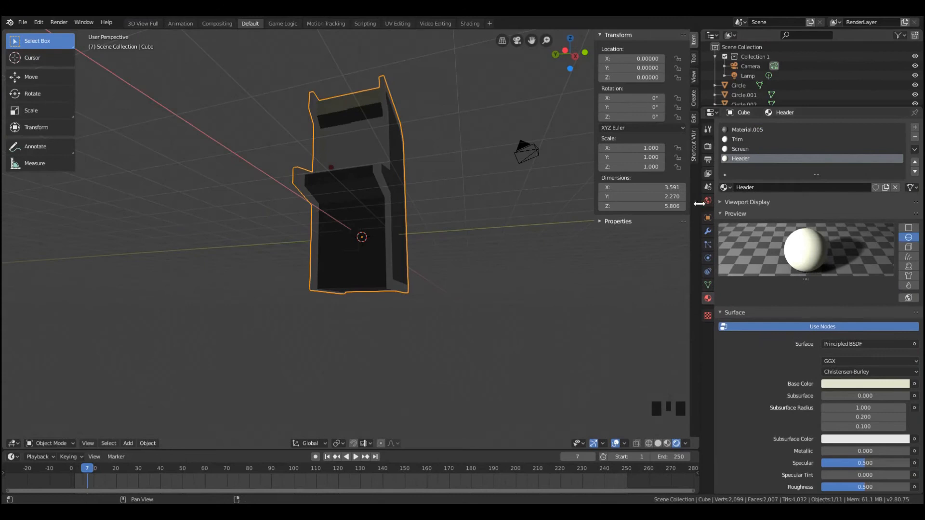
Enable nodes for the World and set its background color to a pale grey-green, about H 0.276, S 0.081, V 0.713
click(708, 201)
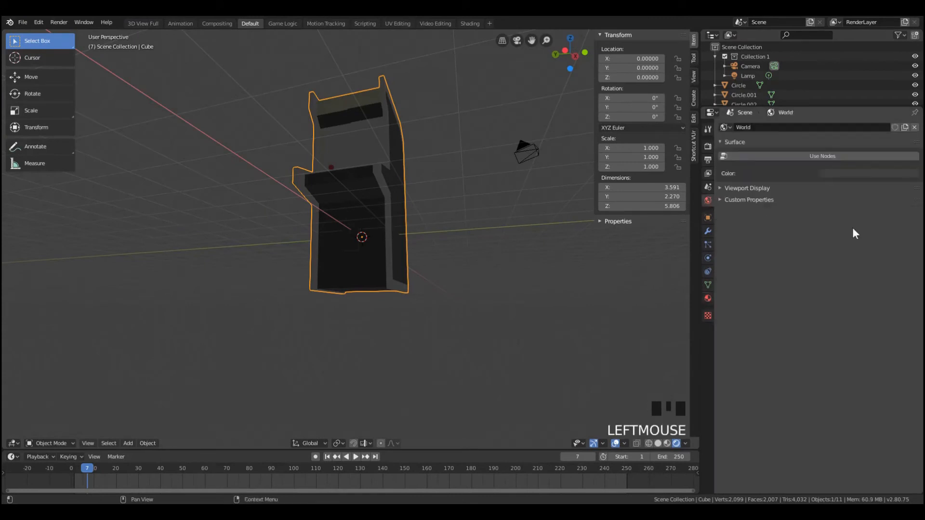
click(843, 156)
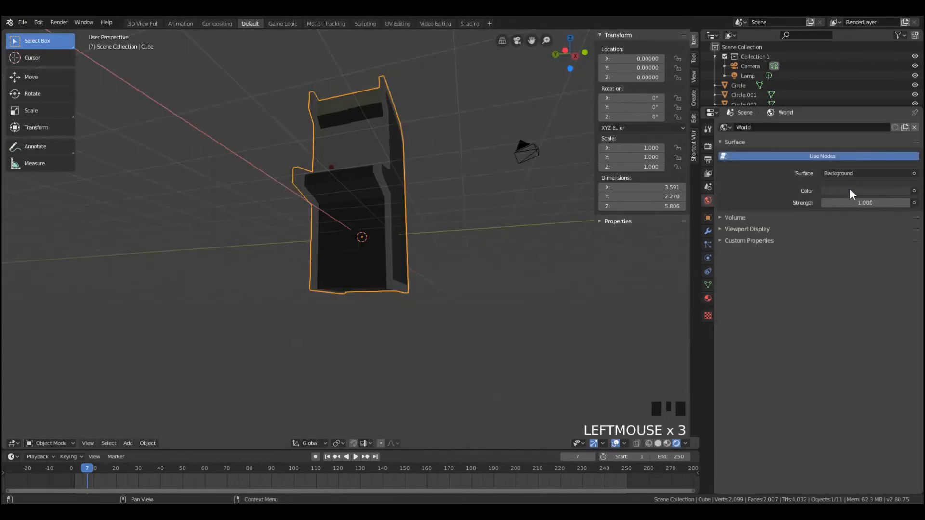
click(849, 191)
click(892, 77)
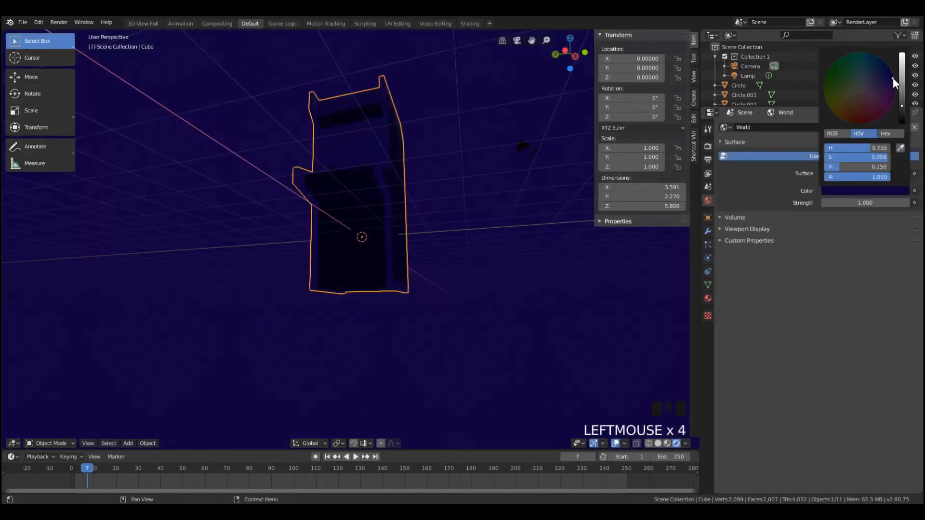
click(902, 73)
click(859, 87)
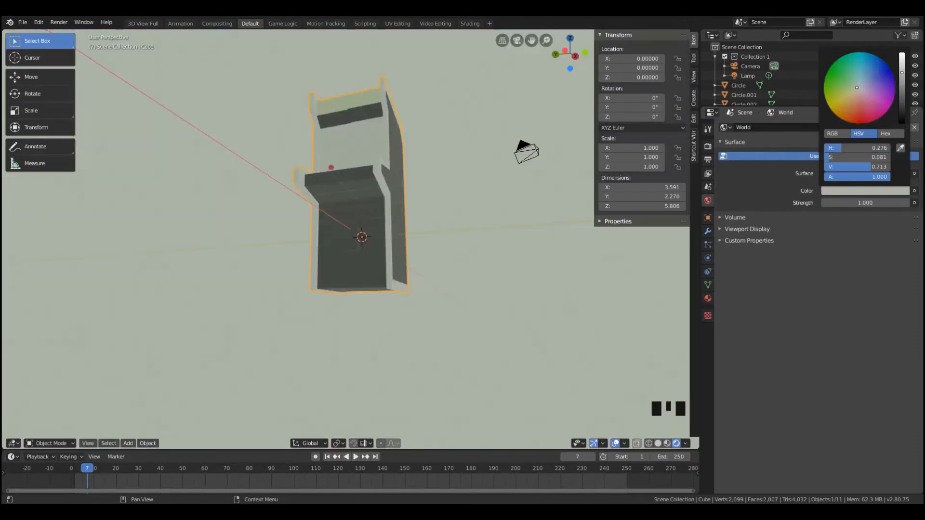
Isolate the mirrored half of the marquee's front face in Edit Mode and frame it for close inspection
middle_drag(370, 119, 378, 76)
key(Tab)
scroll(364, 92, up, 1)
scroll(351, 67, down, 2)
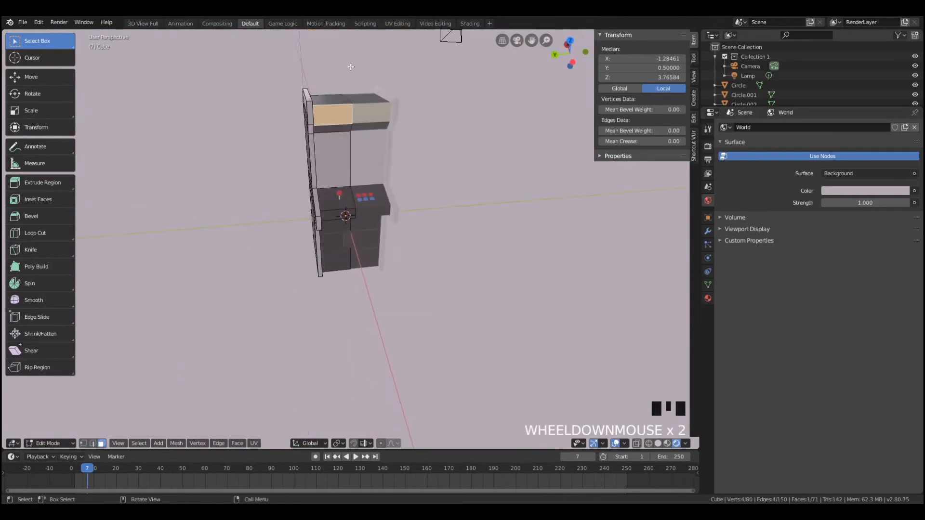
click(356, 113)
click(352, 116)
key(KP_Decimal)
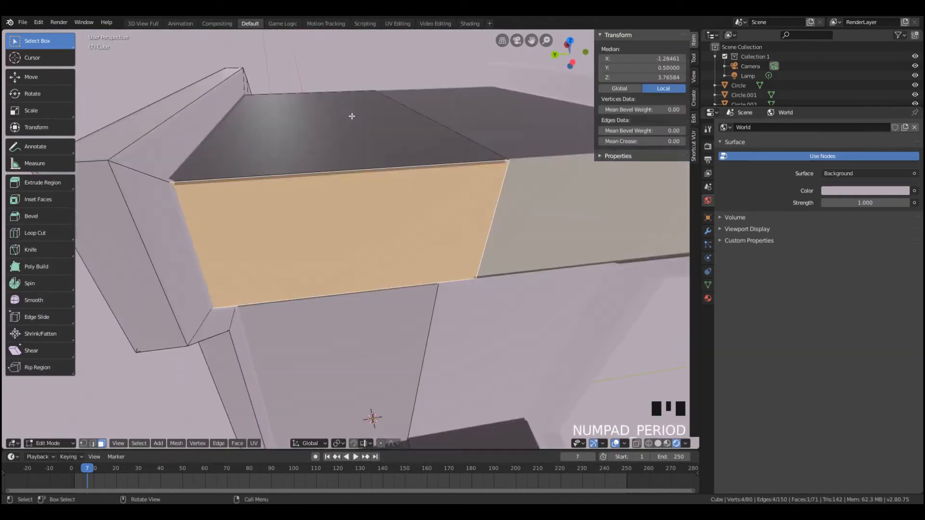
Examine the bevelled edge of the marquee where its two mirrored halves meet
middle_drag(579, 246, 498, 237)
key(a)
key(a)
key(a)
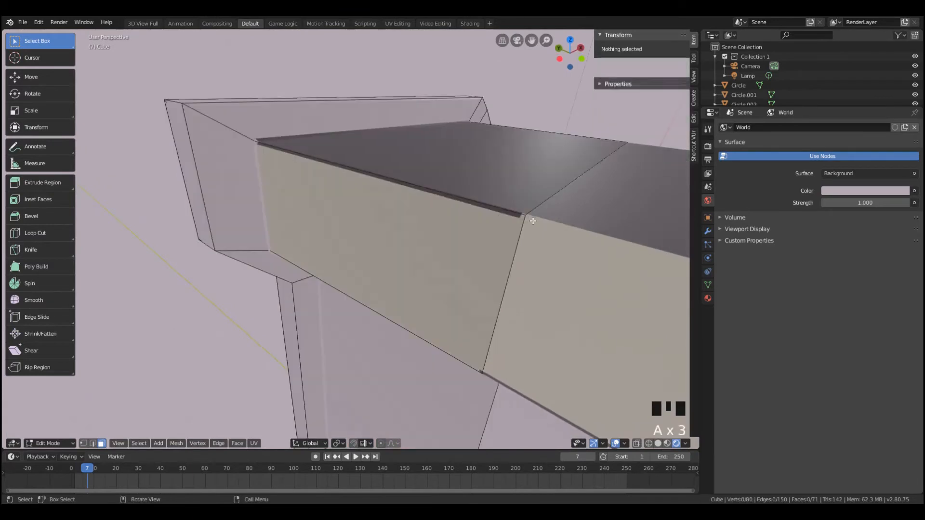
key(b)
drag(509, 197, 552, 237)
key(a)
key(a)
key(a)
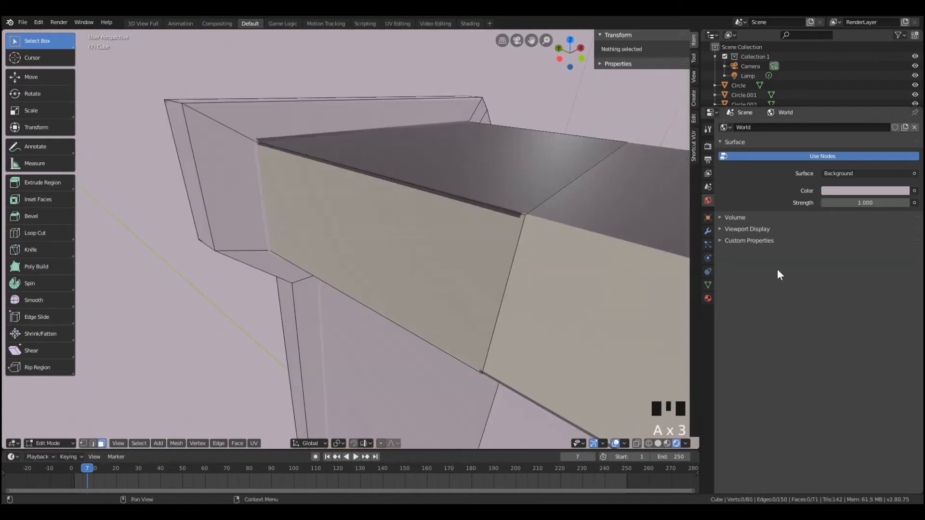
Move the cabinet's Bevel modifier above the Mirror modifier and return to Object Mode
click(707, 231)
scroll(888, 323, down, 2)
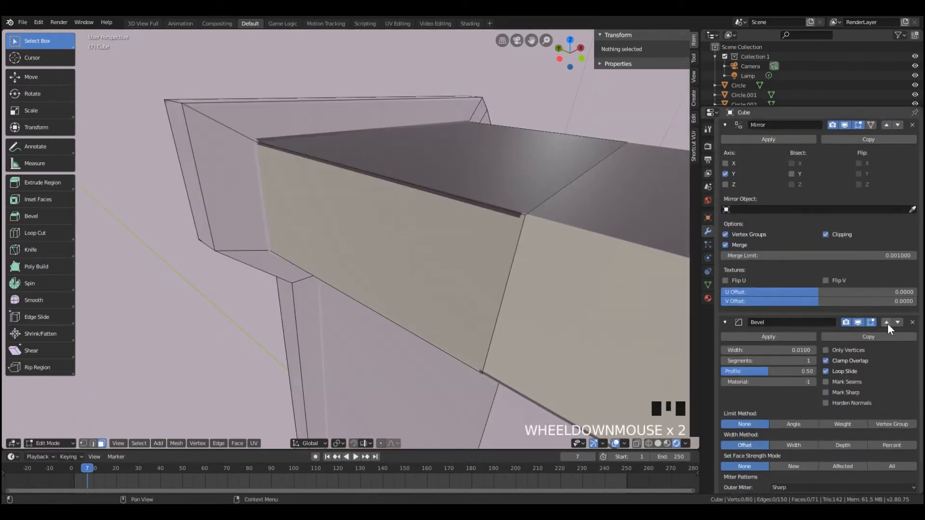
click(887, 323)
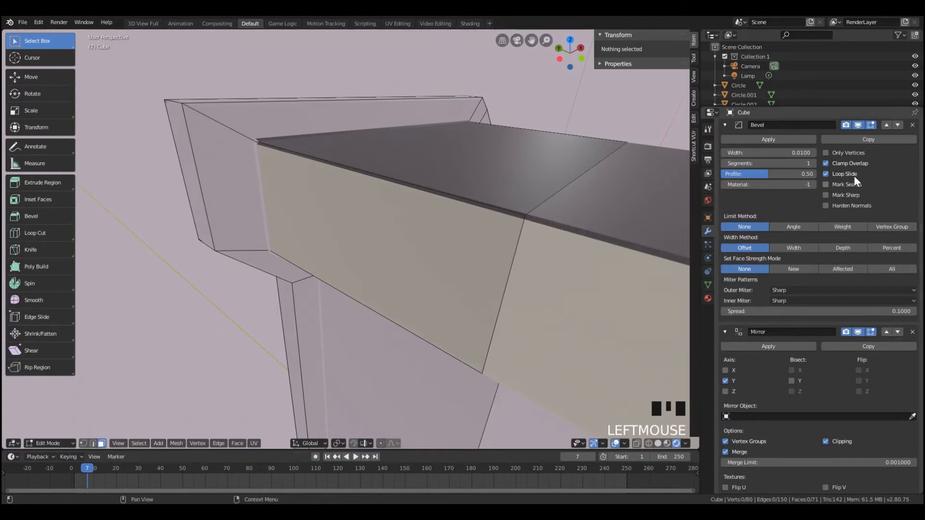
scroll(895, 169, up, 4)
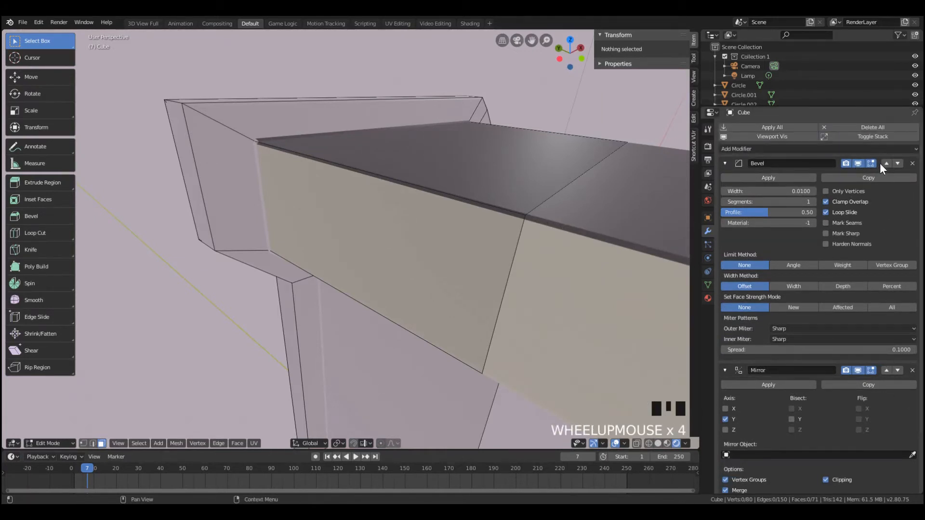
scroll(482, 332, down, 7)
key(Tab)
Examine the marquee's bevelled edges and the whole cabinet from several angles
middle_drag(482, 333, 531, 325)
scroll(420, 272, down, 3)
middle_drag(420, 272, 436, 287)
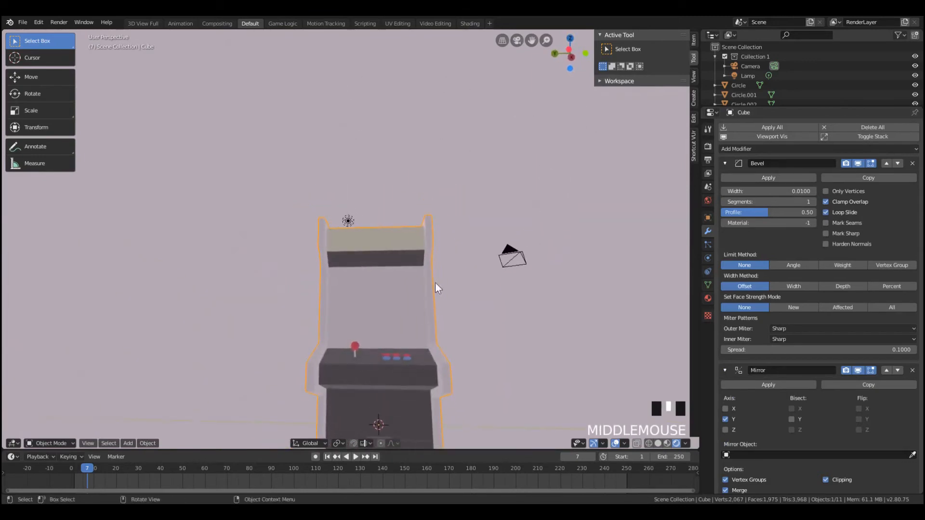
scroll(436, 286, up, 4)
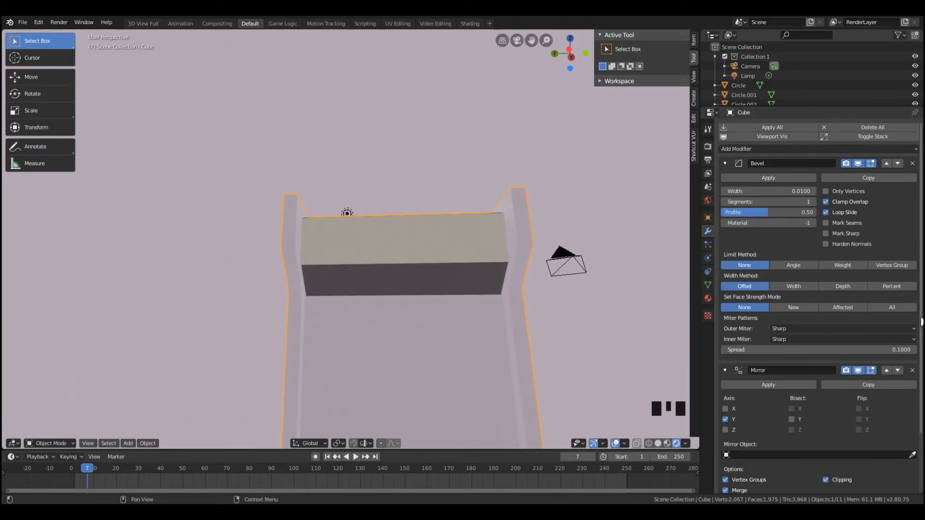
middle_drag(402, 276, 405, 318)
scroll(404, 318, down, 8)
middle_drag(412, 361, 373, 334)
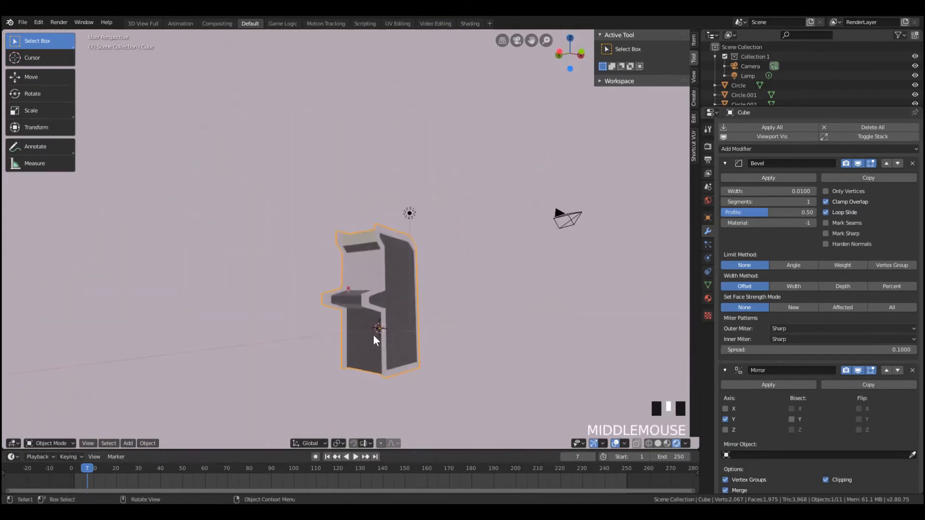
scroll(380, 309, up, 7)
middle_drag(391, 283, 309, 320)
Select the cabinet's screen face and change the Screen material's base color to yellow
key(Tab)
key(Tab)
key(Tab)
middle_drag(371, 343, 362, 333)
click(381, 246)
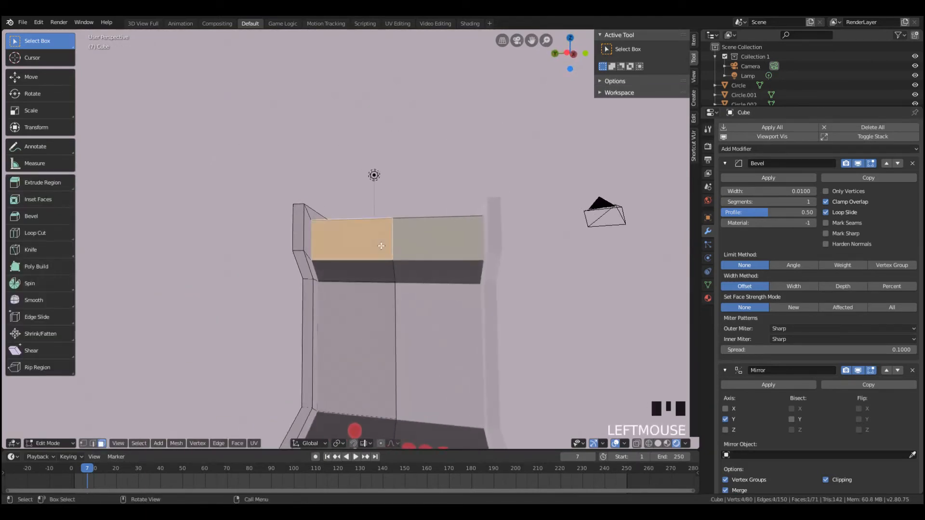
click(333, 371)
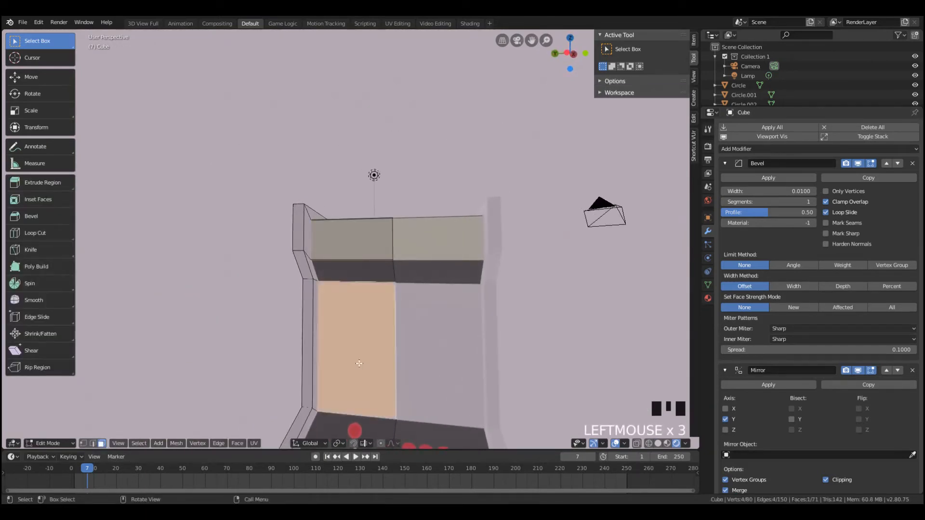
click(708, 298)
scroll(845, 357, down, 2)
click(851, 357)
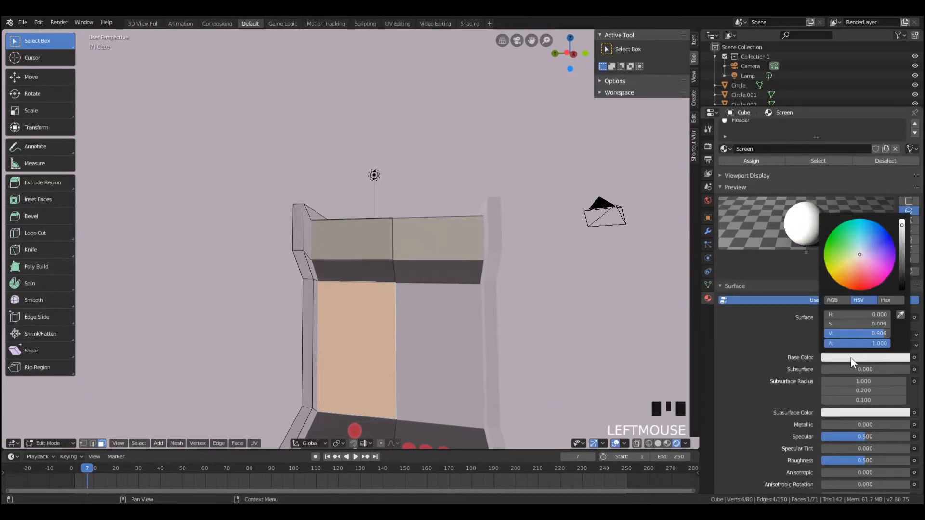
drag(861, 261, 844, 268)
key(Tab)
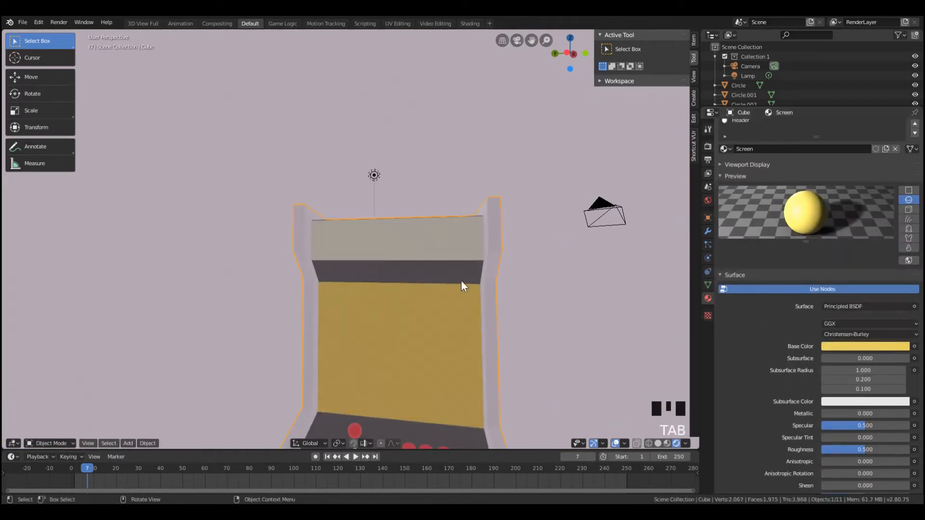
Put the cabinet in Edit Mode and switch to the Shading workspace with the screen face in view
alt+scroll(397, 278, down, 3)
scroll(340, 287, down, 5)
middle_drag(340, 288, 371, 292)
scroll(386, 299, up, 6)
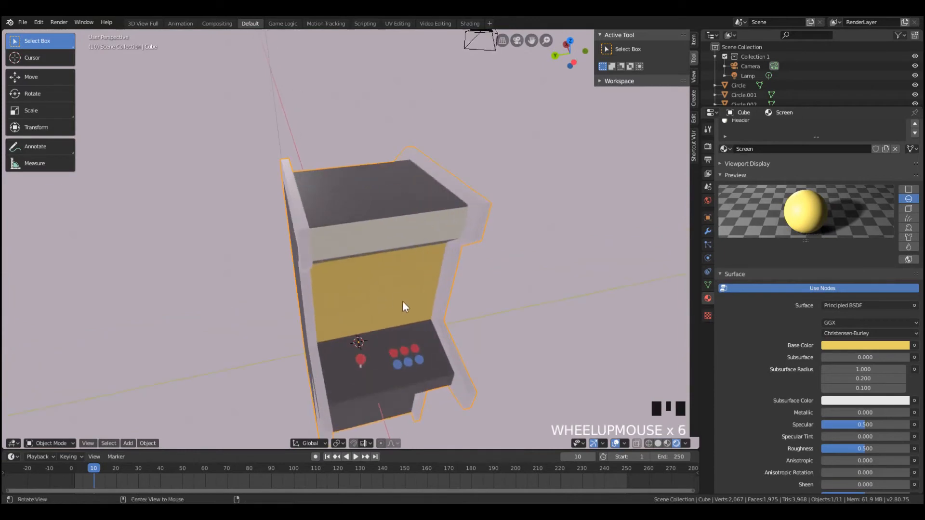
scroll(359, 309, down, 3)
key(Tab)
scroll(443, 147, up, 4)
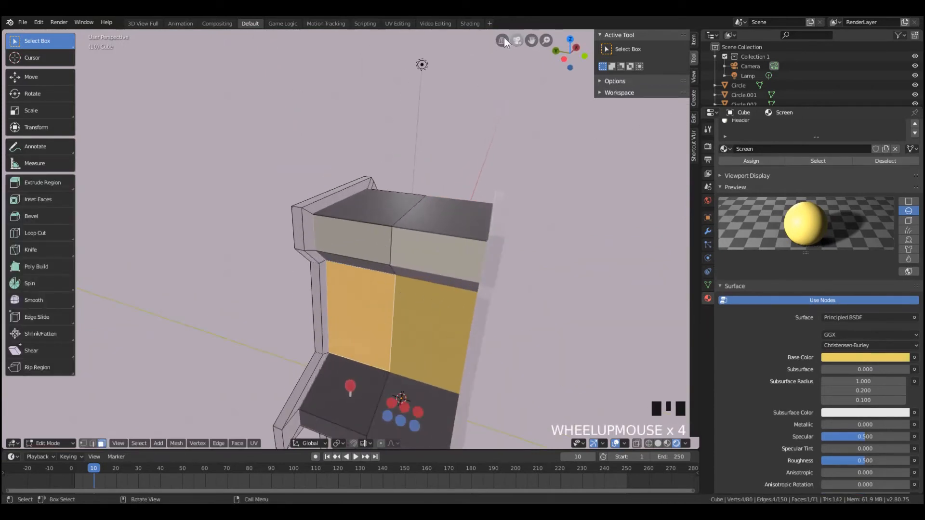
click(468, 25)
scroll(438, 169, down, 5)
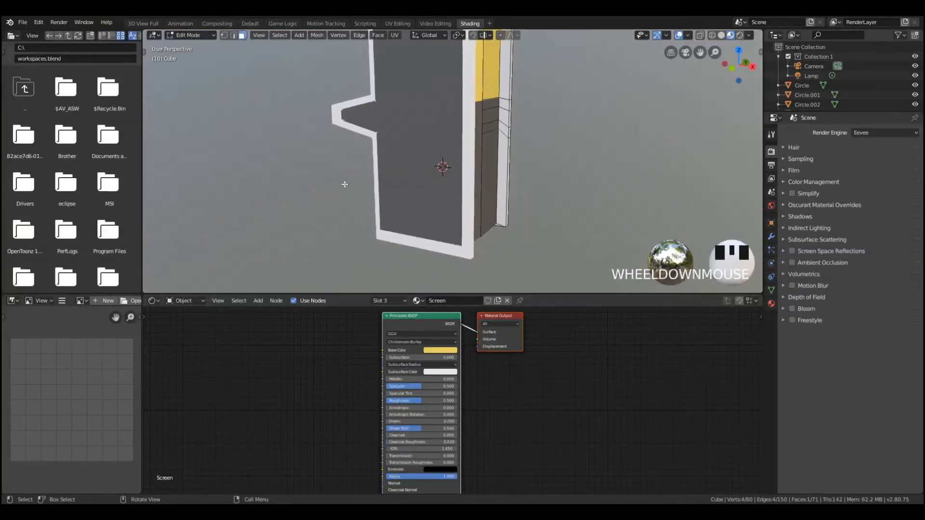
mouse_move(438, 169)
middle_down()
mouse_move(482, 166)
mouse_move(463, 202)
middle_up()
scroll(491, 171, up, 5)
scroll(355, 327, down, 3)
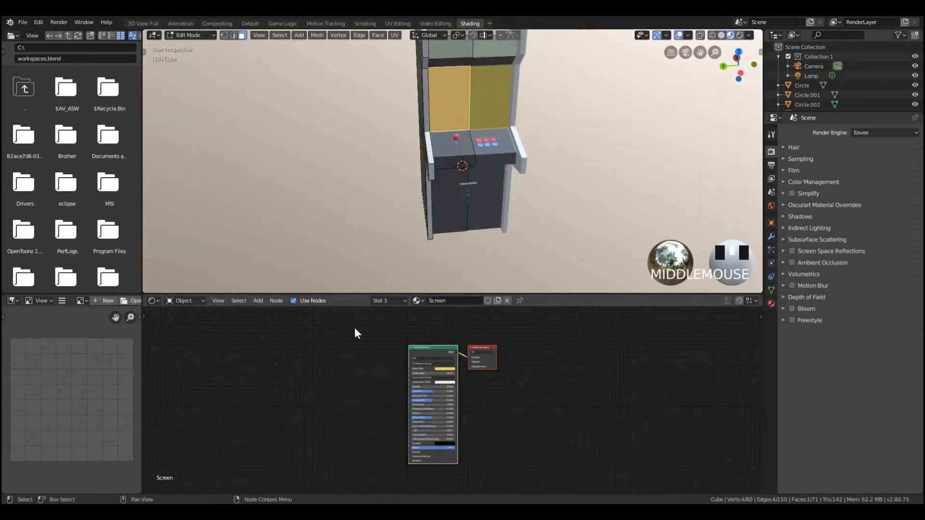
Delete the Screen material's Principled BSDF node and add an Emission shader in its place
click(429, 360)
click(433, 349)
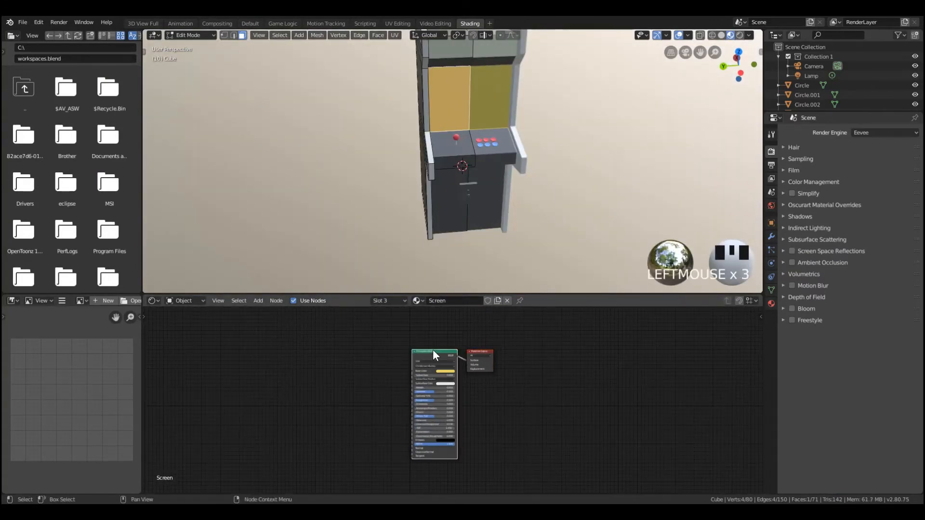
key(x)
key(shift+a)
mouse_move(424, 383)
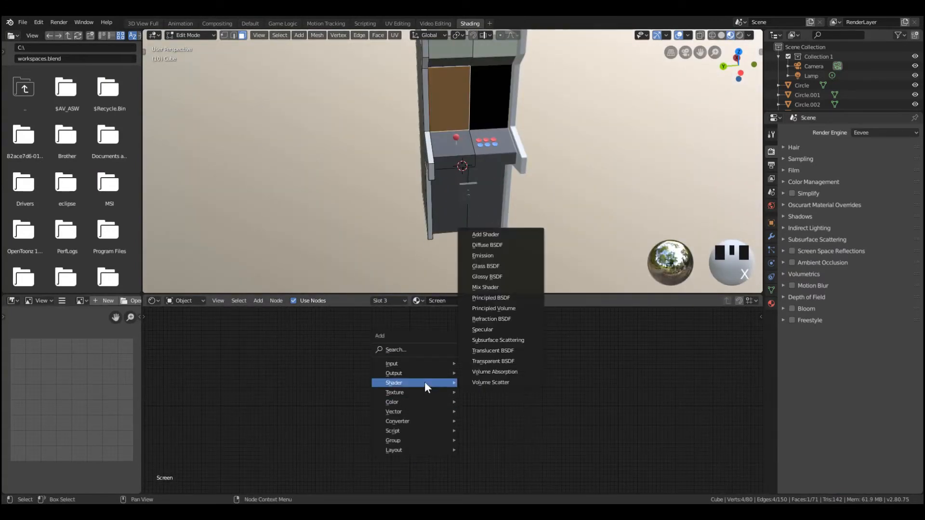
click(496, 340)
click(420, 348)
scroll(421, 349, up, 4)
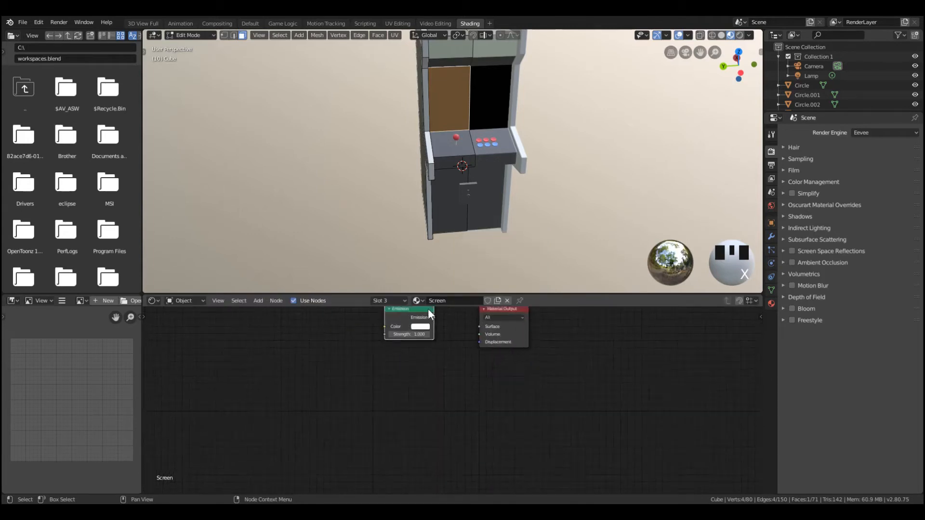
Connect the Emission shader to the Material Output's Surface and set its strength to 5
drag(429, 310, 481, 320)
drag(383, 327, 415, 334)
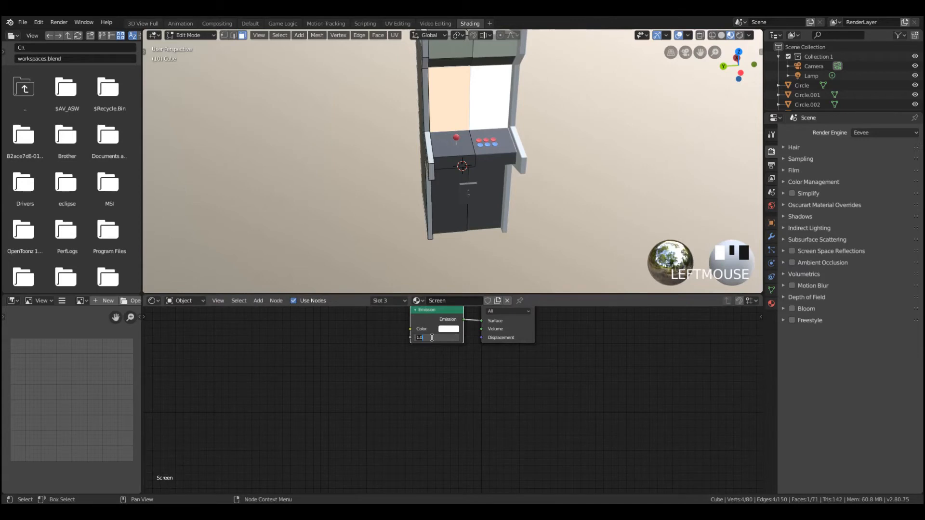
text(5)
key(Return)
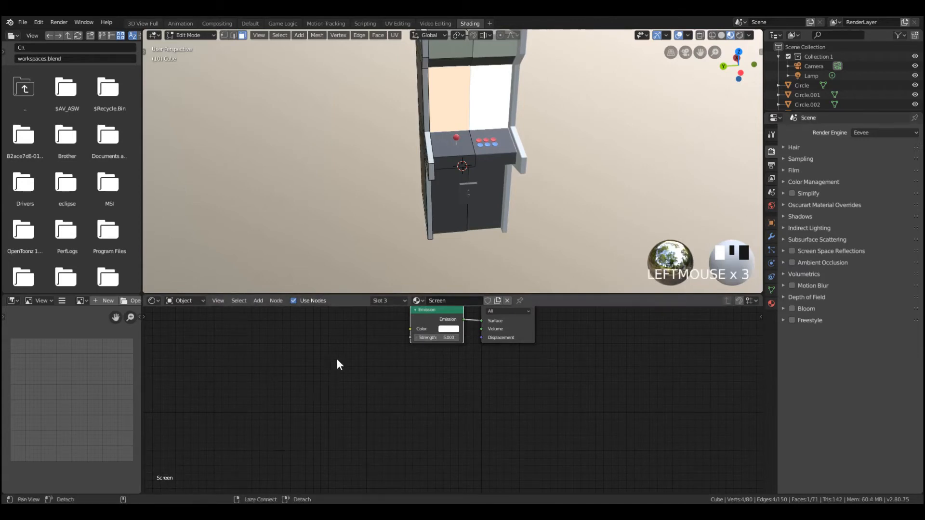
Add an Image Texture node before the Emission shader and connect its Color output to the Emission color
alt+drag(337, 360, 446, 394)
key(shift+a)
mouse_move(416, 403)
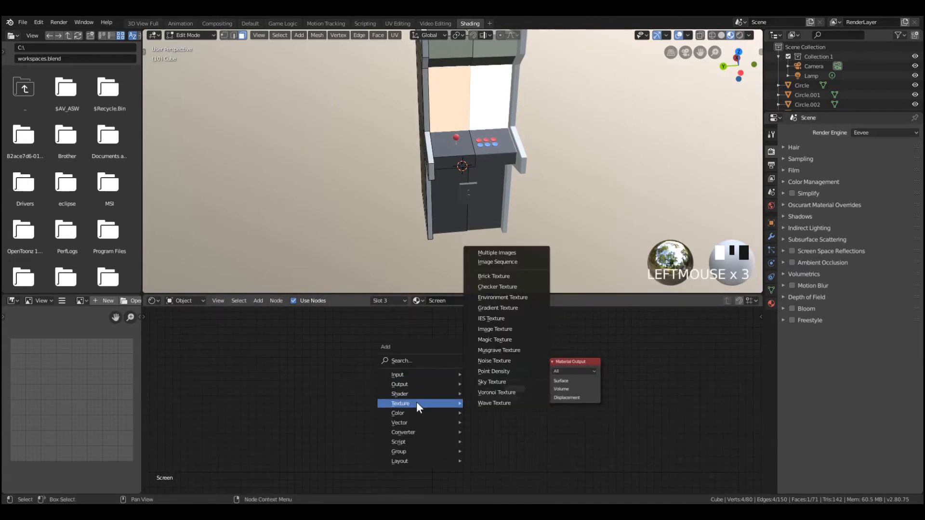
click(511, 330)
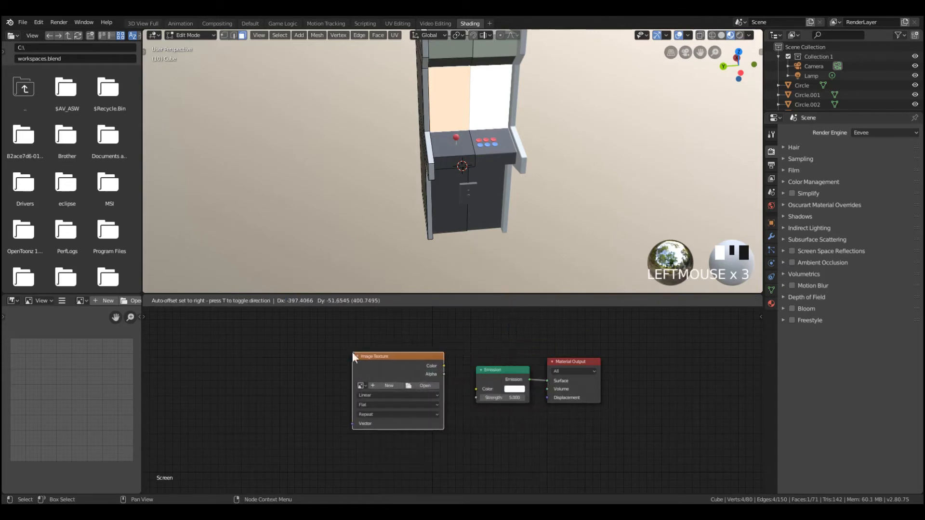
click(352, 357)
drag(443, 366, 476, 389)
Load 0078.png from the largeParticle4k folder into the Image Texture node and view the cabinet in Object Mode
click(413, 385)
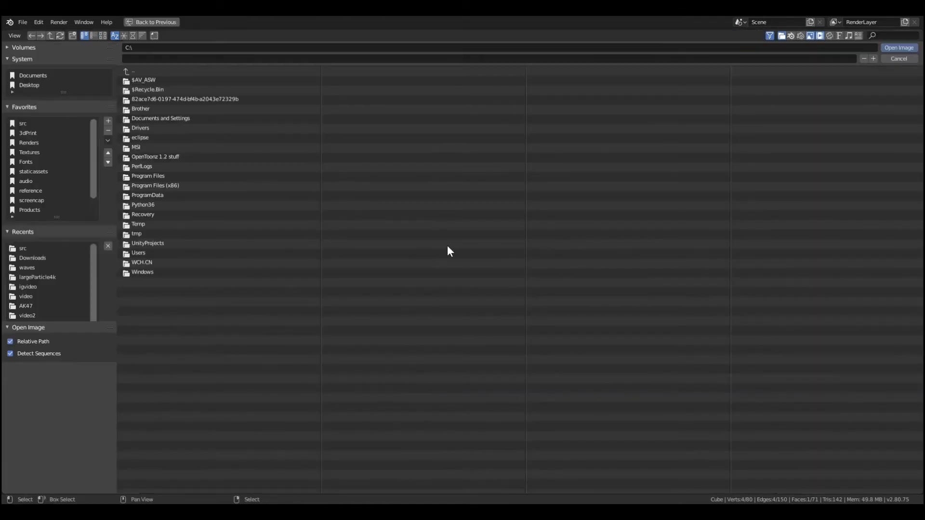
click(33, 249)
click(31, 276)
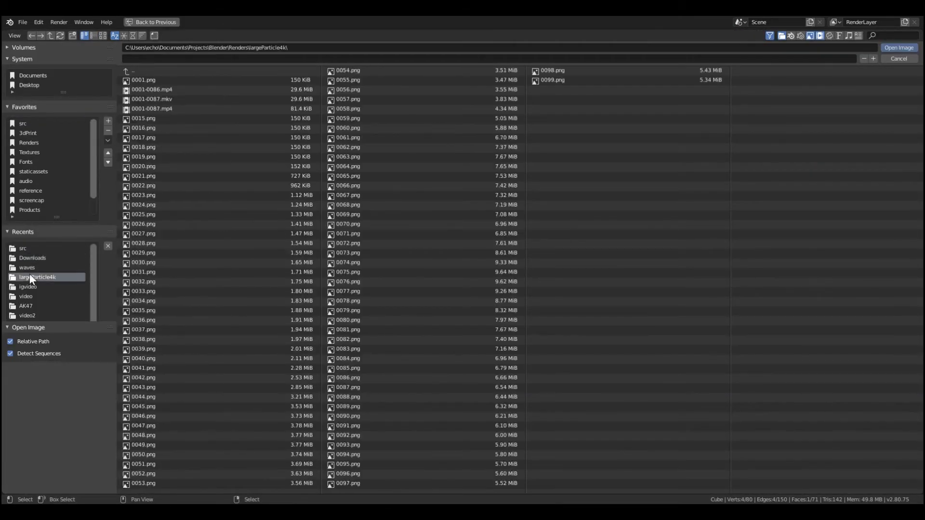
click(102, 36)
scroll(555, 222, down, 5)
double_click(730, 349)
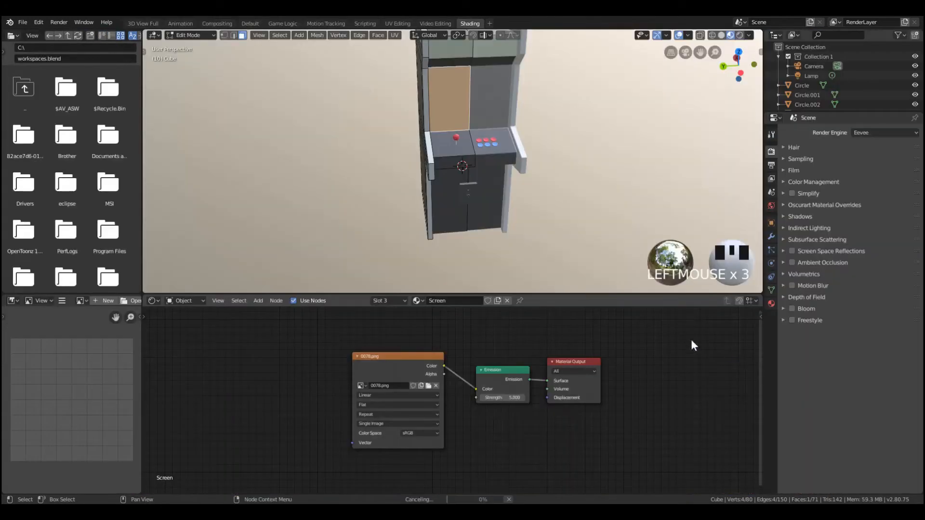
scroll(550, 170, down, 2)
key(Tab)
middle_drag(498, 186, 487, 149)
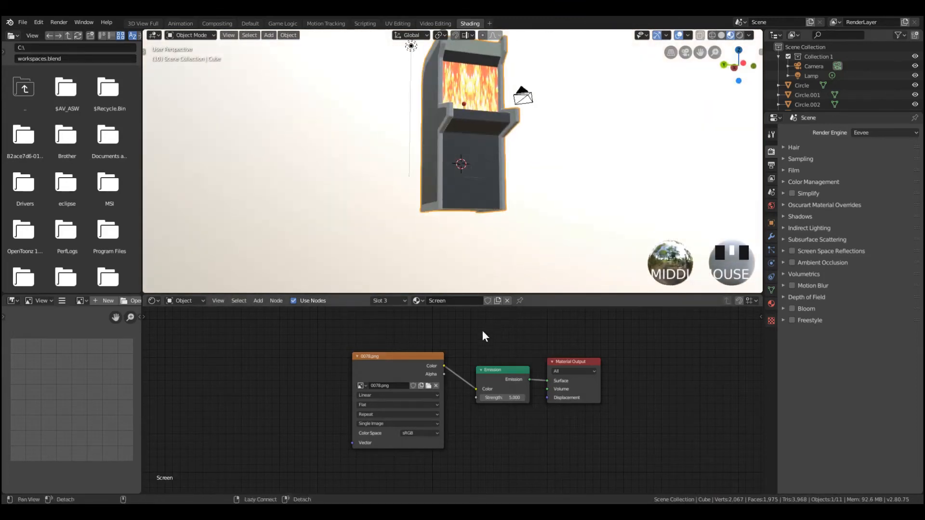
middle_drag(482, 330, 473, 342)
middle_drag(488, 186, 458, 107)
middle_drag(479, 151, 478, 97)
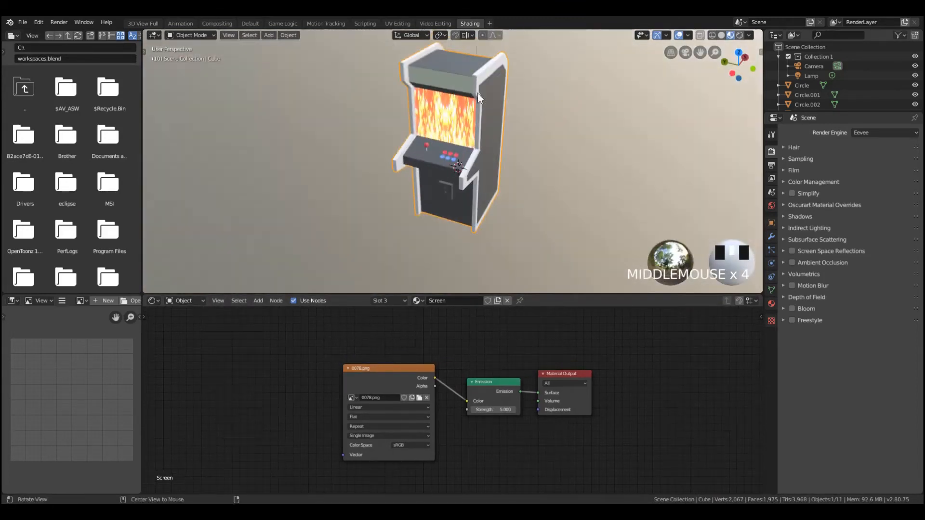
Add a Texture Coordinate node and connect its Generated output to the image texture's Vector input
key(shift+a)
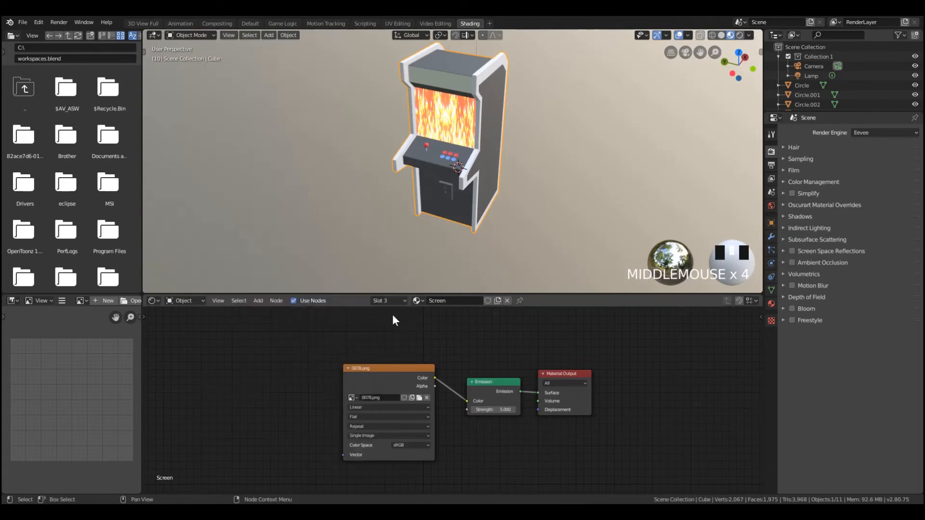
key(shift+a)
mouse_move(289, 313)
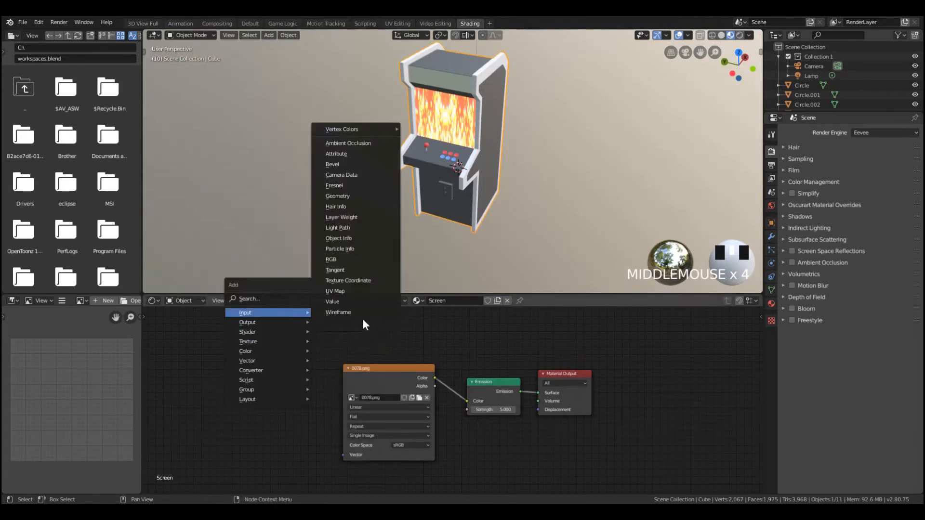
click(366, 280)
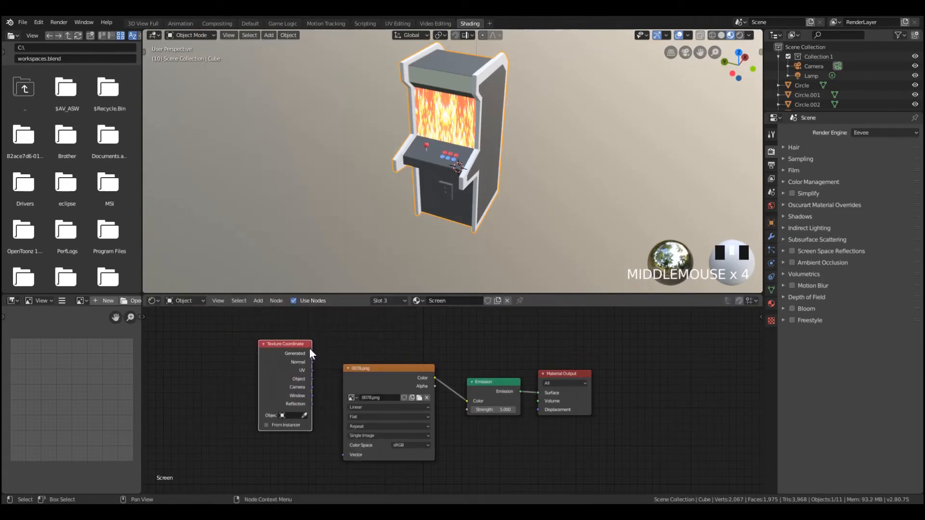
drag(310, 355, 347, 454)
scroll(289, 362, up, 1)
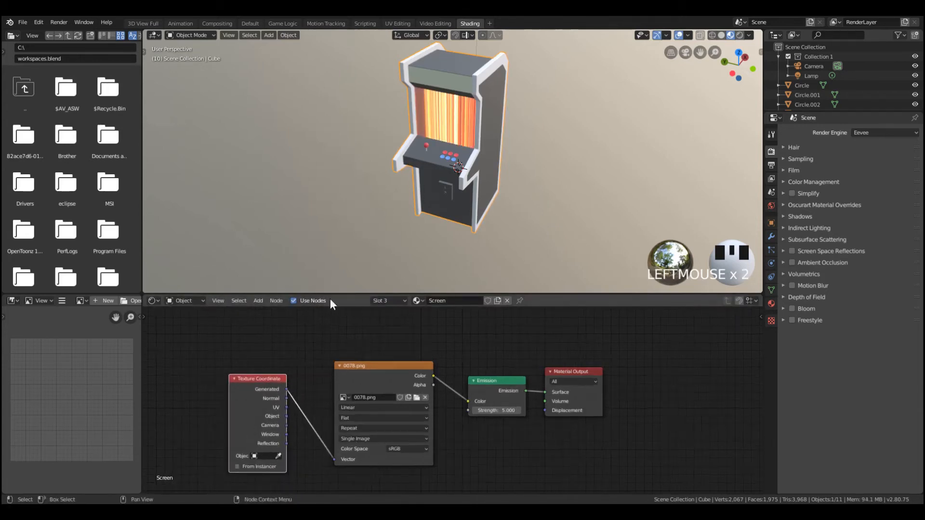
scroll(363, 187, up, 4)
scroll(476, 190, down, 5)
middle_drag(363, 187, 432, 128)
scroll(462, 100, up, 5)
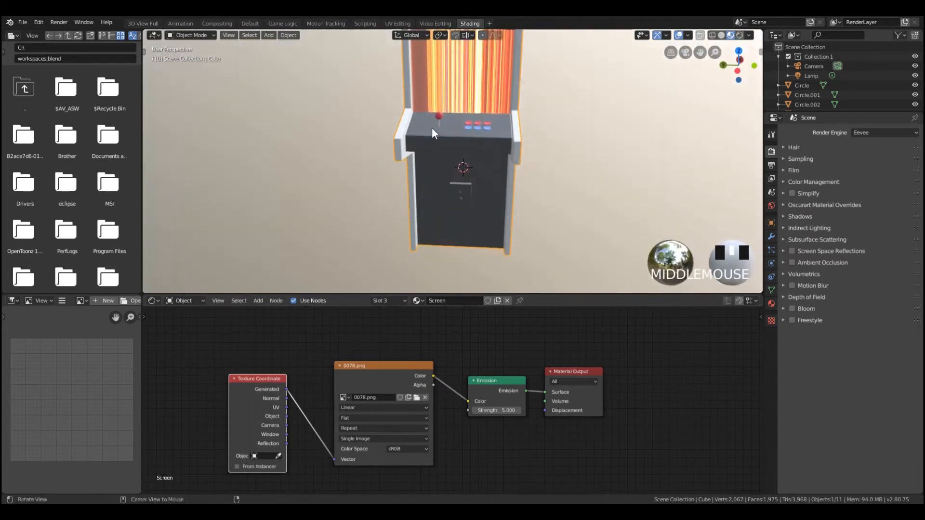
Select the cabinet's header face in Edit Mode and clear the existing shader nodes from its Header material
scroll(291, 395, down, 1)
middle_drag(443, 245, 468, 114)
key(Tab)
scroll(468, 114, down, 1)
key(Tab)
key(Tab)
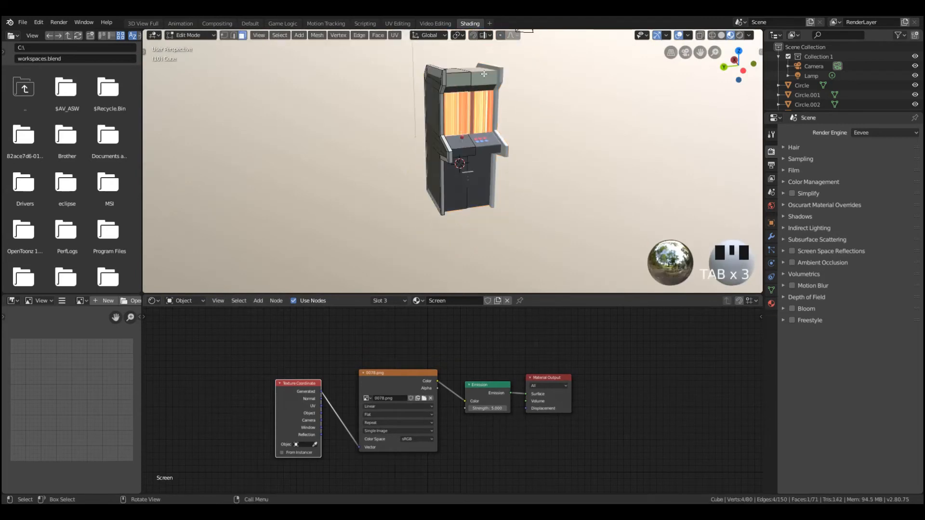
click(463, 77)
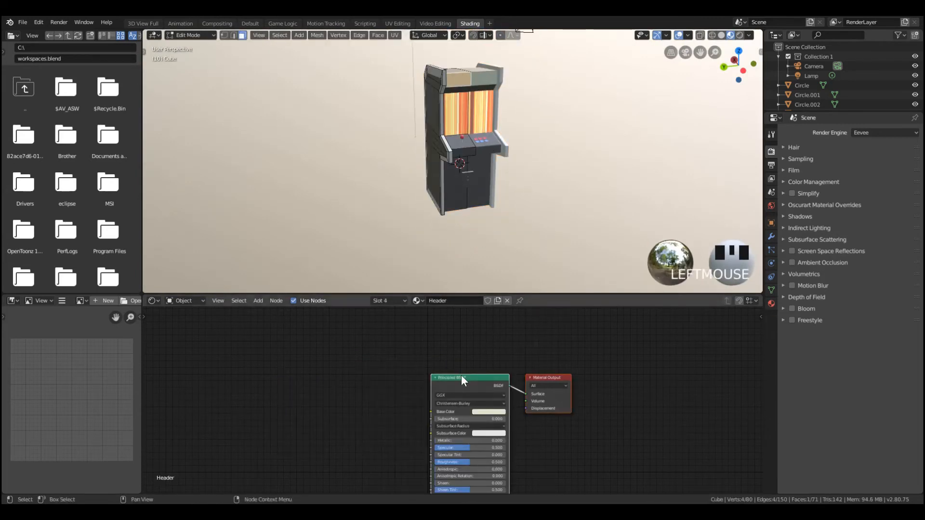
key(x)
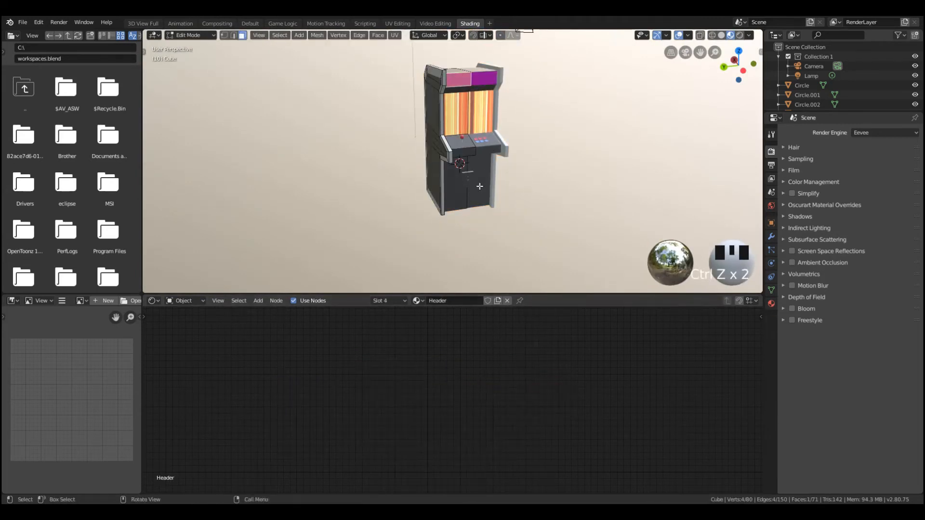
key(ctrl+z)
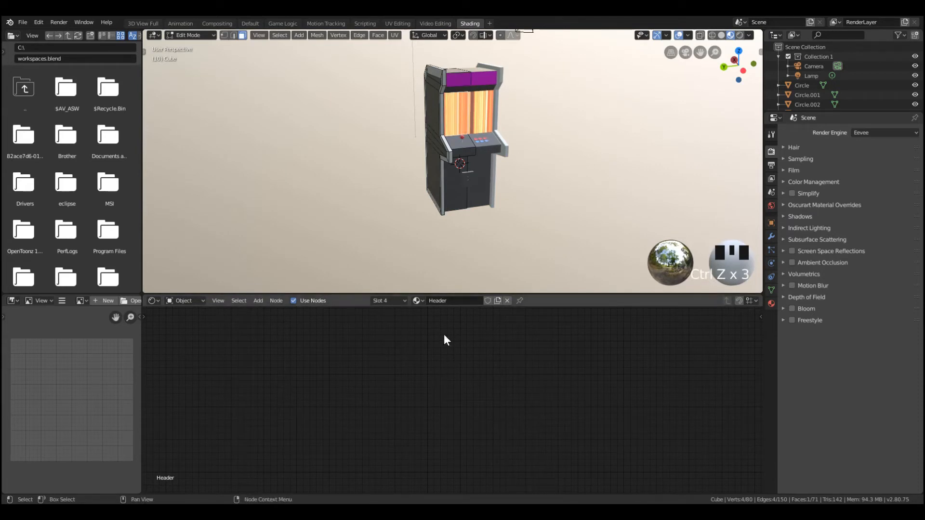
Add a Material Output node to the emptied Header material
key(shift+a)
mouse_move(456, 363)
click(490, 364)
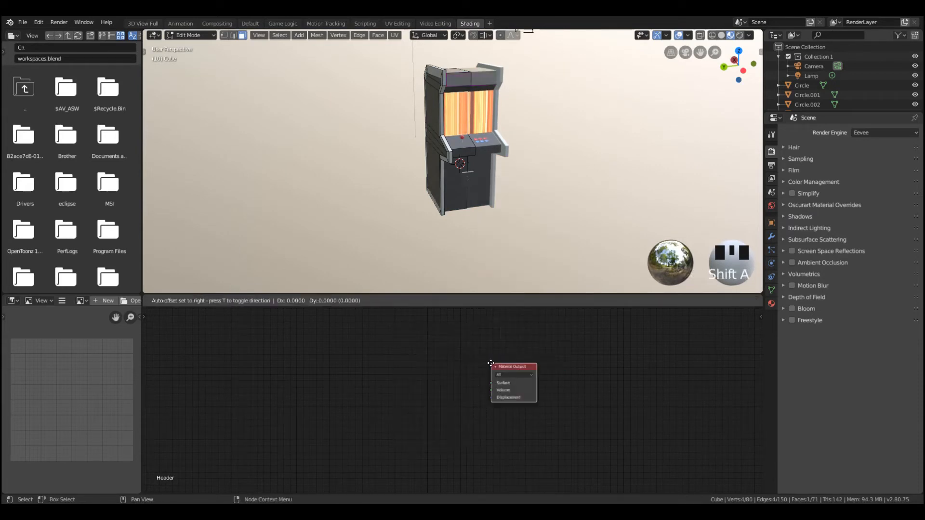
click(494, 361)
Add an Emission shader to the Header material, connect it to the Material Output's Surface and raise its strength
key(shift+a)
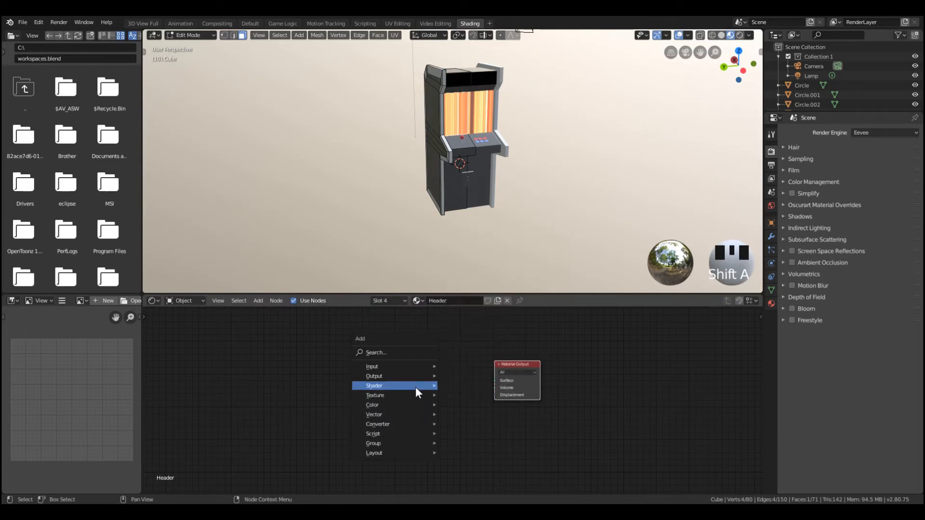
mouse_move(415, 387)
click(461, 375)
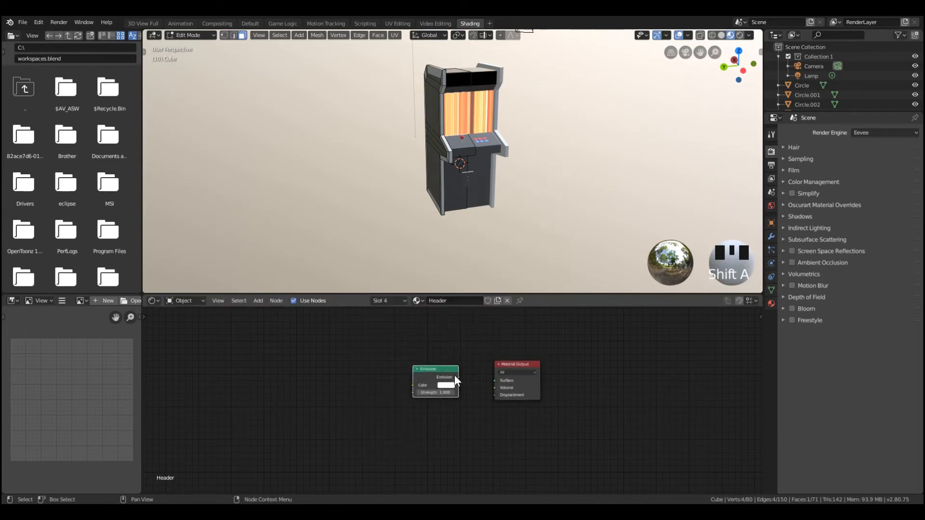
drag(494, 382, 495, 380)
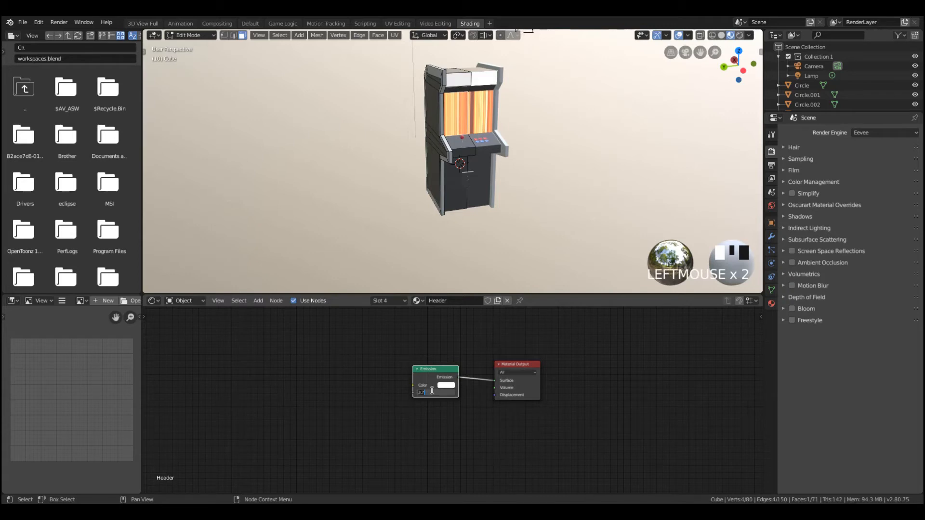
key(Tab)
Examine the white header, screen texture and control panel of the cabinet in Object Mode
middle_drag(522, 102, 457, 98)
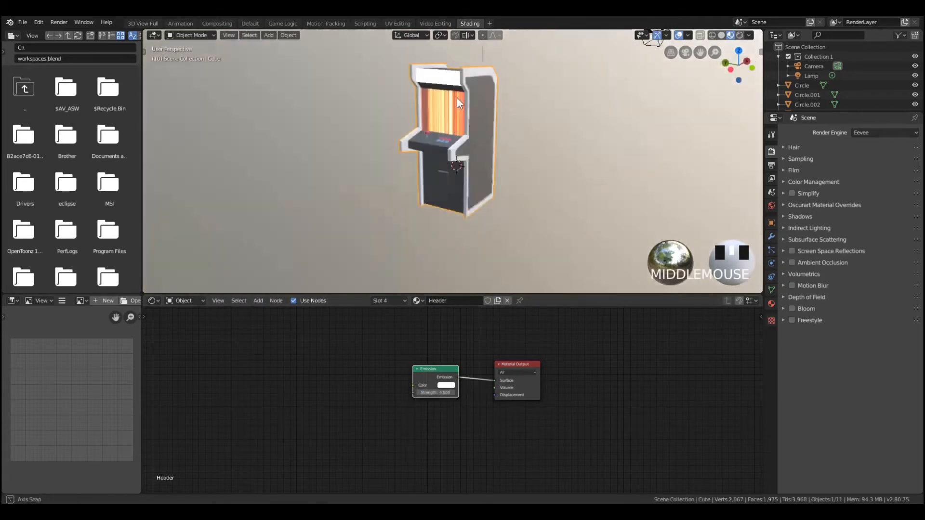
scroll(457, 98, up, 4)
scroll(452, 89, down, 4)
middle_drag(525, 145, 513, 119)
scroll(498, 111, up, 4)
scroll(498, 112, down, 3)
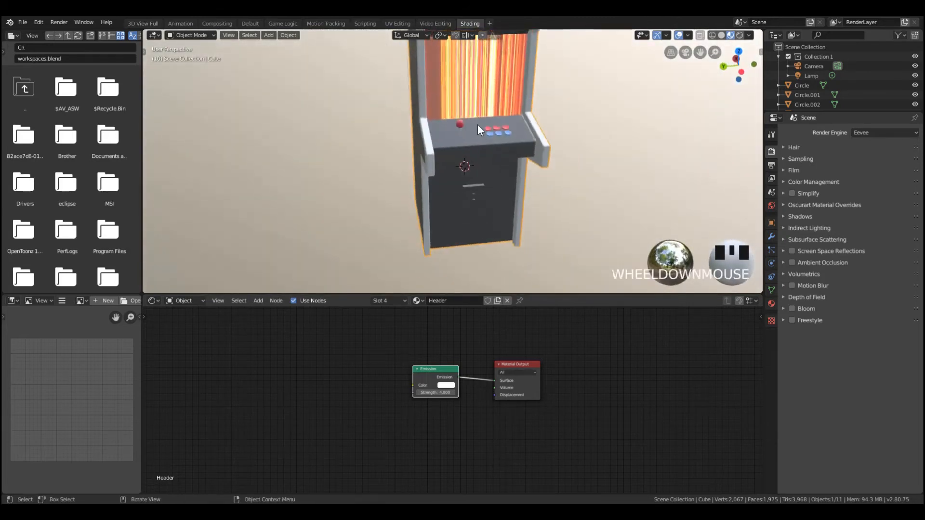
middle_drag(542, 147, 416, 136)
Select the cabinet's screen face to bring up its Screen material nodes and view the result in Object Mode
click(469, 91)
key(Tab)
click(489, 112)
scroll(501, 104, down, 2)
key(Tab)
scroll(514, 144, up, 5)
scroll(486, 144, down, 4)
key(Tab)
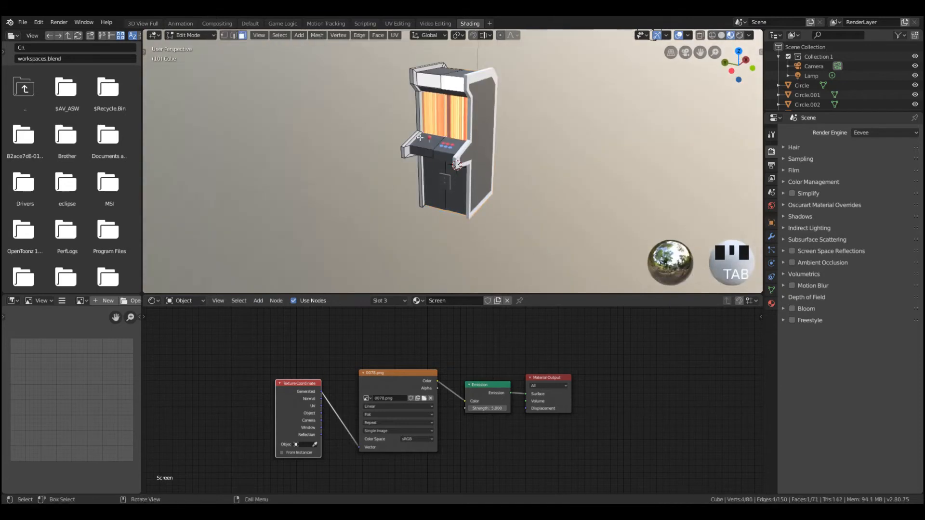
key(Tab)
Switch the viewport to Rendered shading and view the cabinet from the side
middle_drag(443, 126, 659, 78)
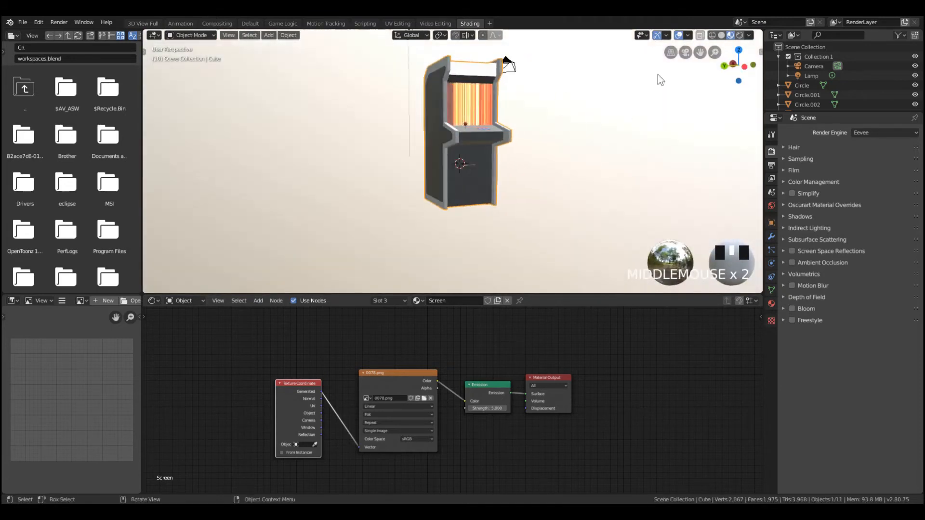
click(740, 35)
mouse_move(524, 92)
middle_down()
mouse_move(492, 120)
mouse_move(438, 115)
mouse_move(440, 136)
middle_up()
Add a plane mesh, enlarge it and lower it along Z beneath the cabinet as a floor
key(shift+a)
mouse_move(508, 135)
click(536, 137)
scroll(487, 166, down, 3)
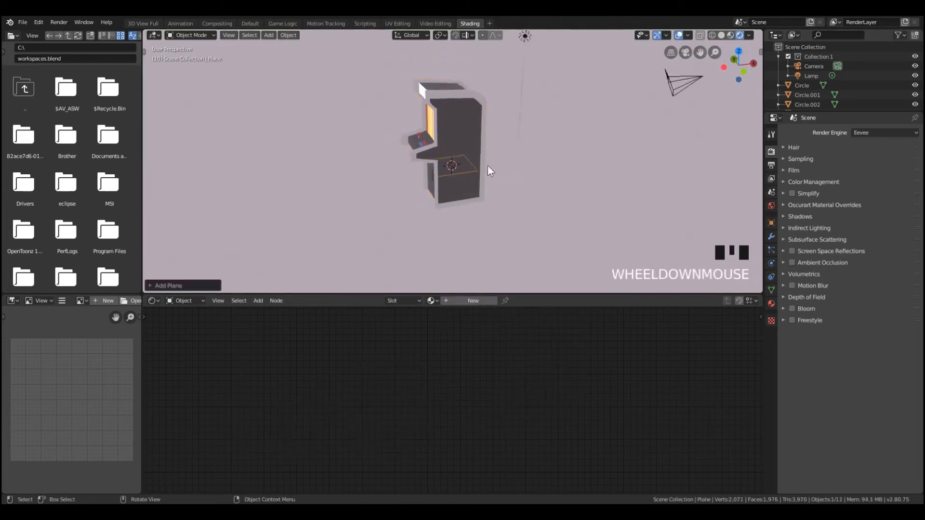
key(s)
key(z)
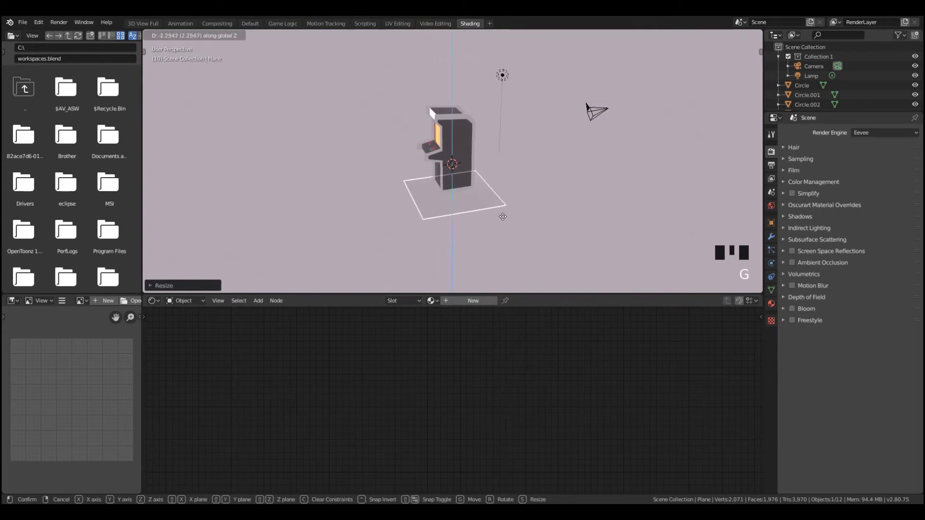
click(503, 209)
key(s)
click(519, 219)
Enable Bloom in the Eevee render settings and view the glow around the header and screen
middle_drag(518, 218, 498, 140)
scroll(468, 105, up, 6)
middle_drag(467, 105, 527, 135)
scroll(527, 135, down, 3)
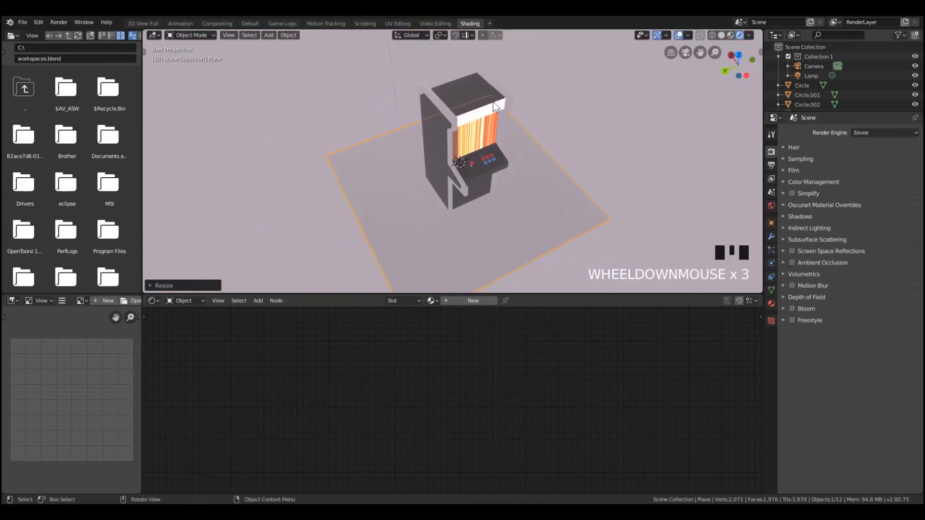
scroll(494, 106, up, 3)
click(793, 307)
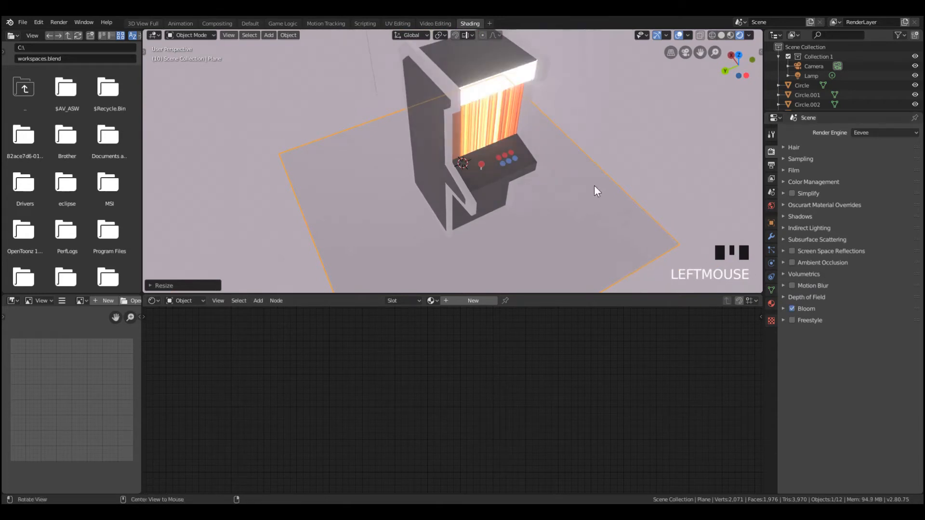
middle_drag(594, 186, 470, 144)
scroll(403, 80, down, 3)
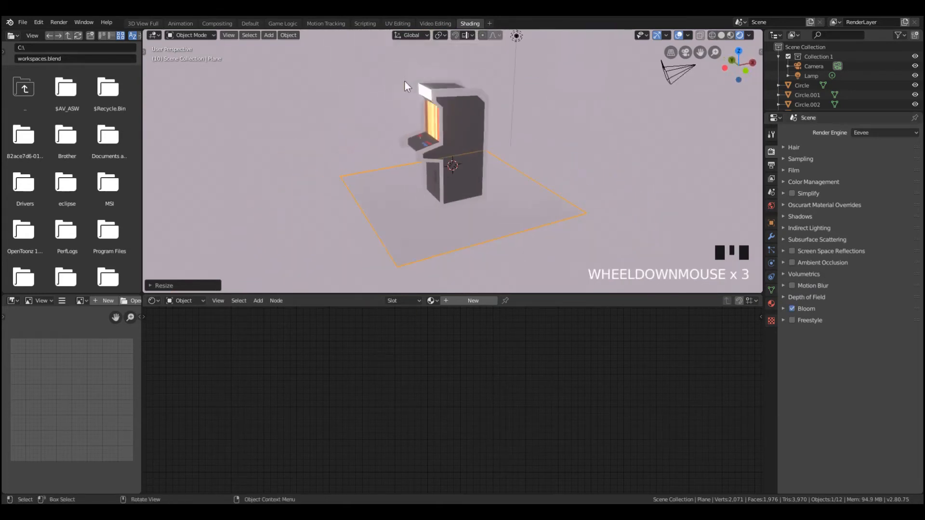
middle_drag(403, 80, 602, 101)
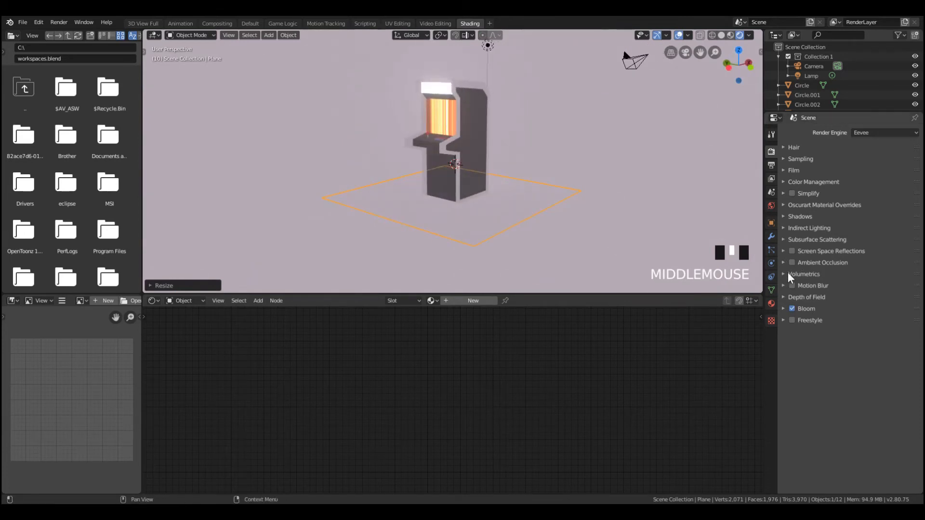
Delete the floor plane under the cabinet
scroll(401, 106, up, 3)
scroll(498, 146, down, 5)
middle_drag(497, 145, 533, 140)
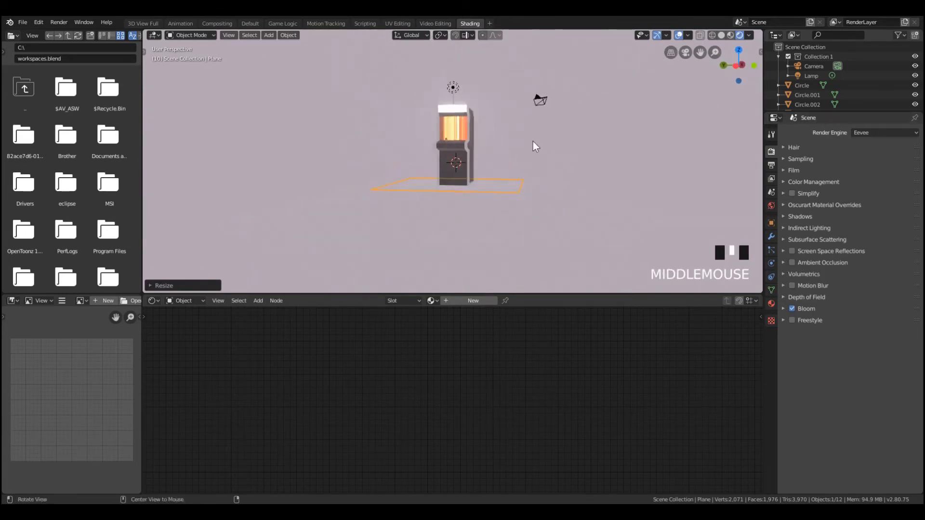
scroll(510, 179, up, 3)
middle_drag(510, 179, 548, 198)
key(x)
click(548, 198)
Add a circle mesh at the 3D cursor inside the cabinet
key(shift+a)
mouse_move(551, 198)
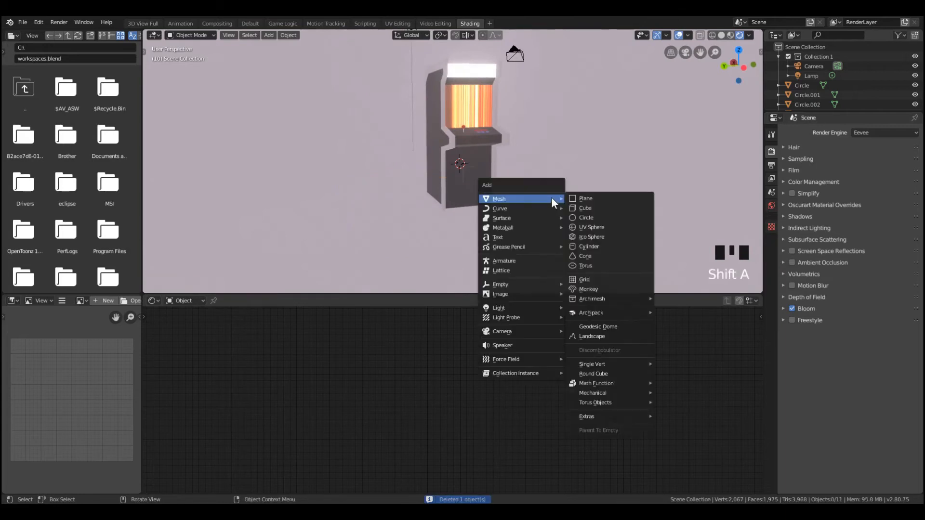
click(605, 213)
middle_drag(603, 215, 528, 201)
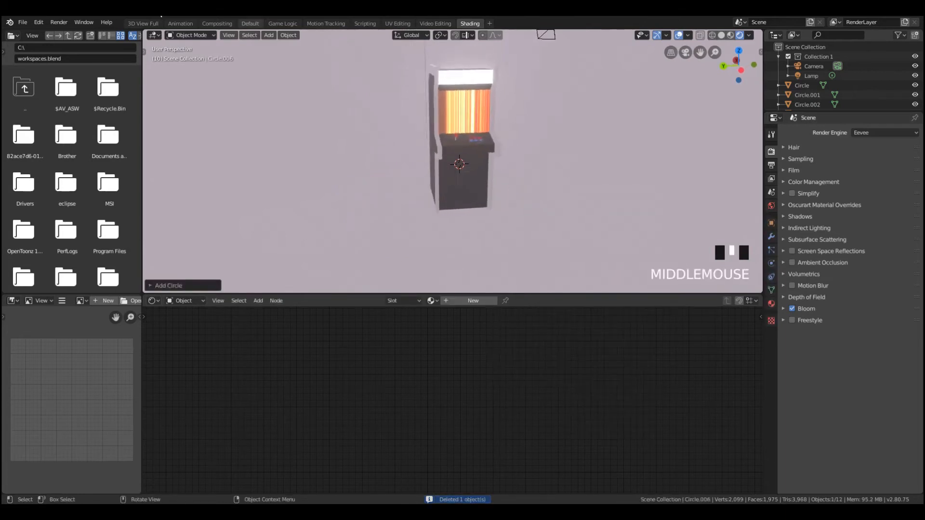
Switch to the Default workspace and delete the newly added circle
click(251, 23)
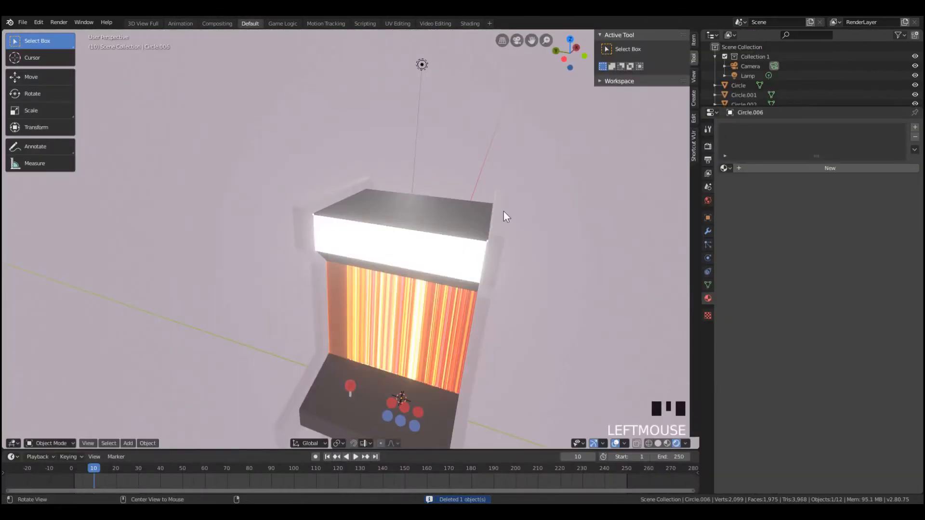
scroll(503, 213, down, 7)
key(g)
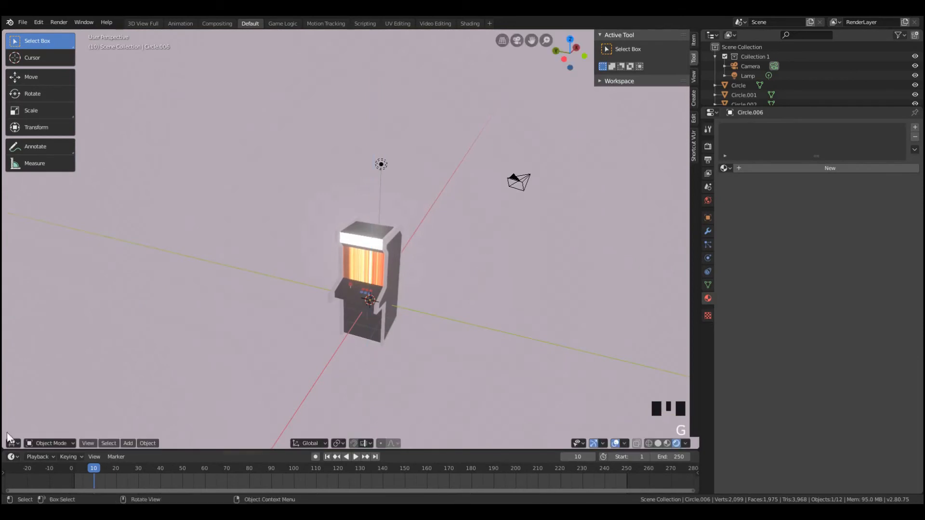
key(x)
click(518, 331)
Add a circle mesh at the origin with 6 vertices
key(shift+a)
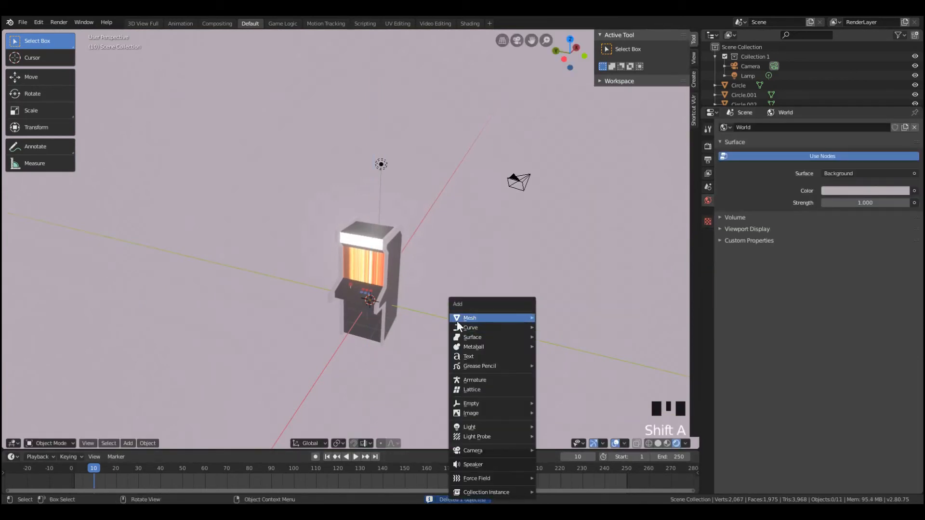
mouse_move(458, 318)
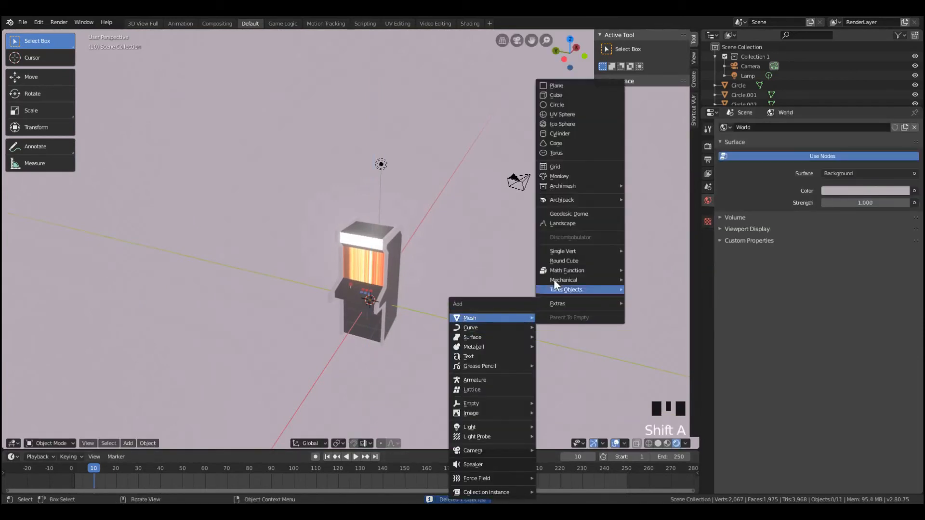
click(573, 104)
click(93, 430)
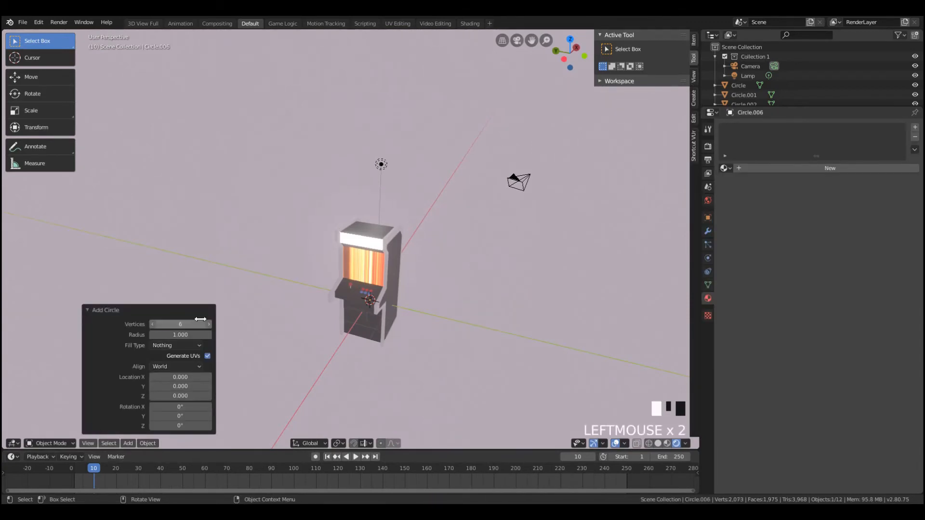
Scale the six-sided circle up in Edit Mode until it extends well beyond the cabinet on all sides
key(Tab)
scroll(453, 328, down, 3)
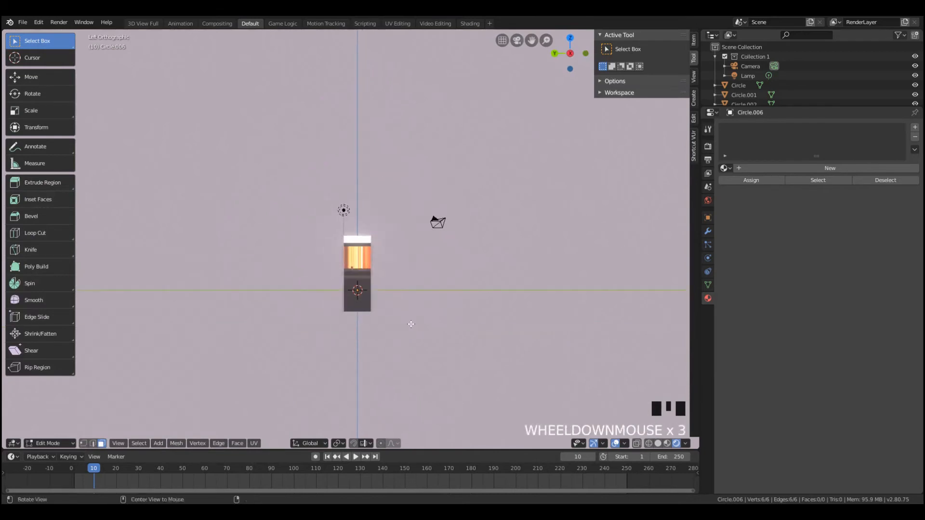
key(s)
click(669, 357)
key(Tab)
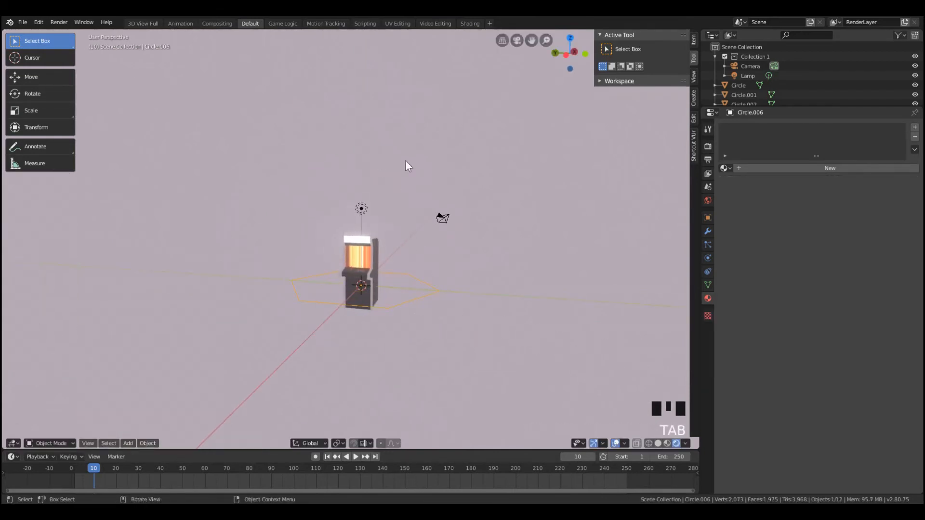
Switch the viewport to Solid shading and fill the hexagon outline with a face
key(z)
click(528, 185)
key(Tab)
mouse_move(386, 270)
middle_down()
mouse_move(406, 301)
mouse_move(378, 318)
middle_up()
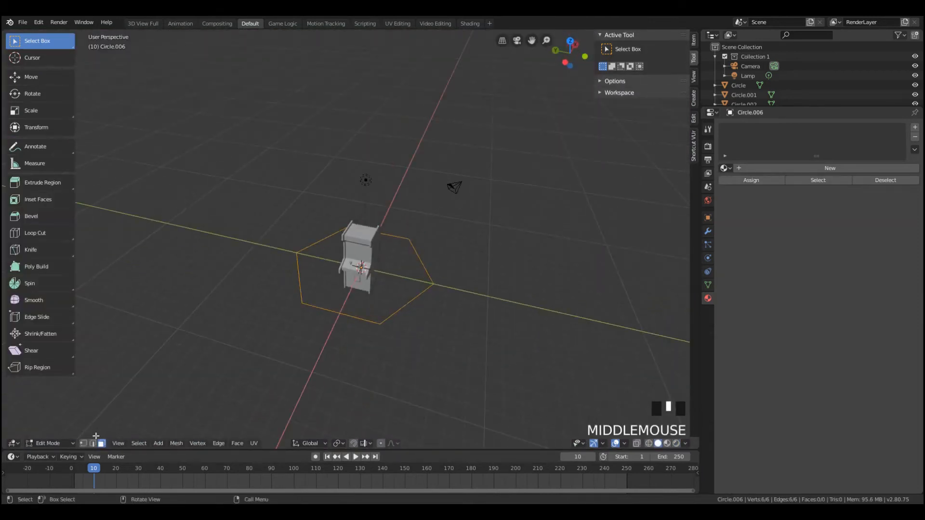
scroll(434, 353, up, 3)
key(f)
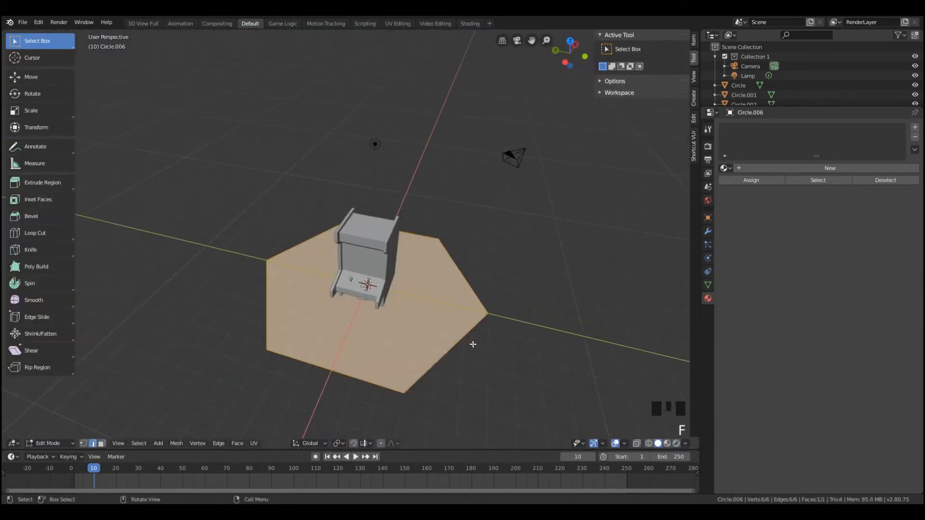
Extrude the hexagonal face into a thick slab and return to Object Mode
middle_drag(473, 343, 463, 314)
key(e)
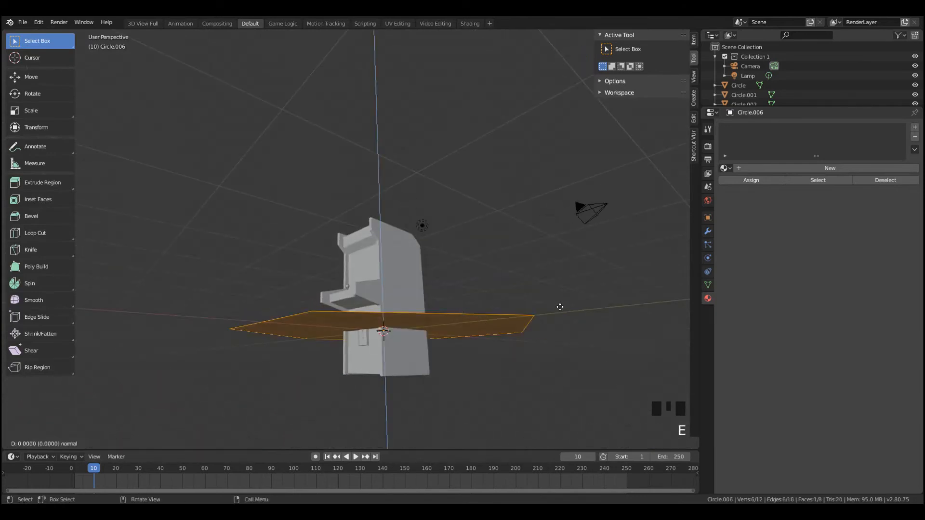
click(559, 318)
key(Tab)
Lower the hexagonal slab by 1.738 along Z and raise it by 0.105 to meet the cabinet's base
key(g)
key(z)
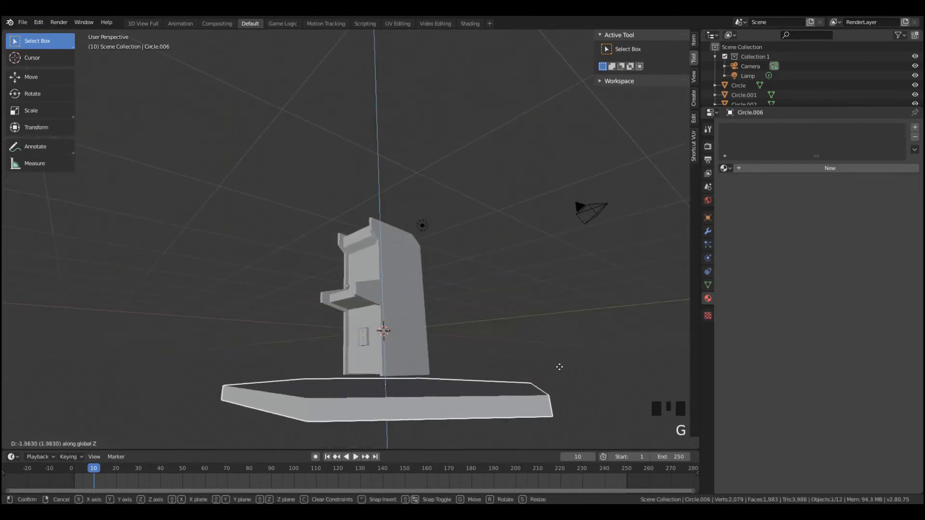
click(557, 351)
middle_drag(516, 347, 541, 376)
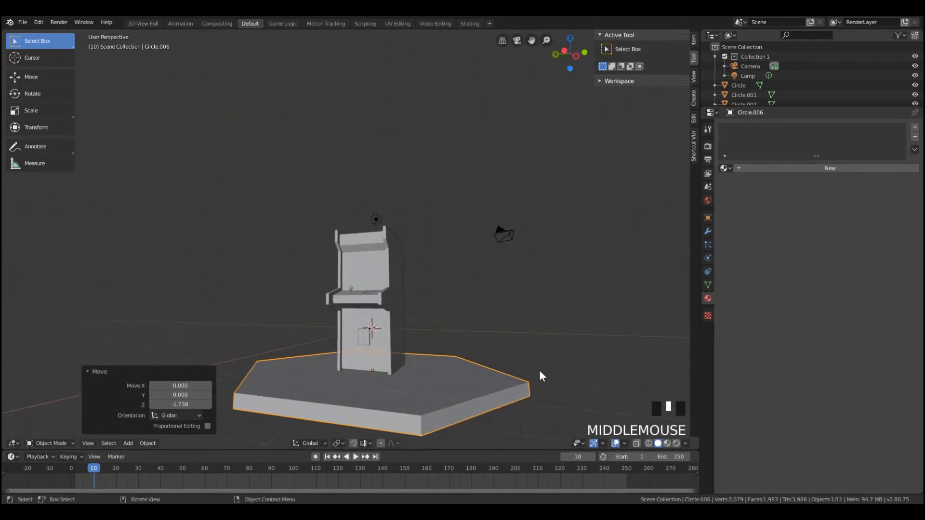
key(g)
key(z)
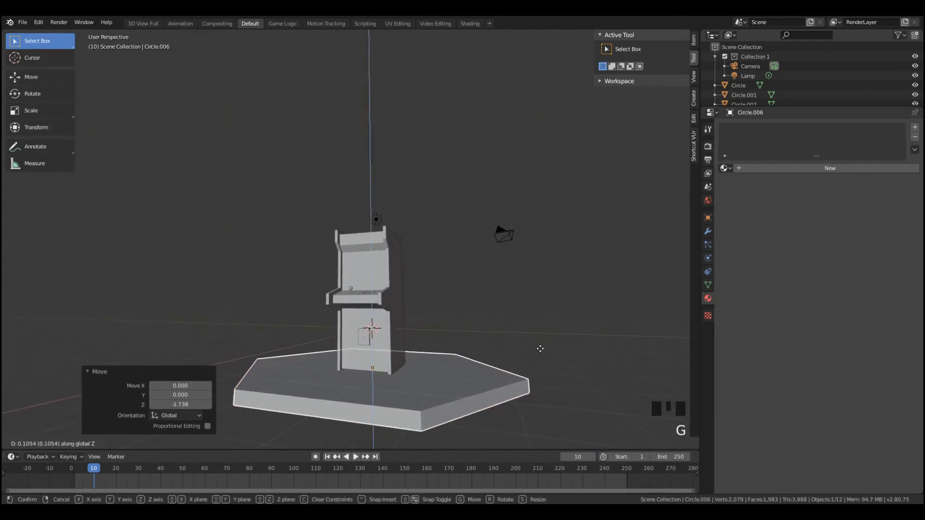
click(541, 349)
Switch the viewport back to Rendered shading and view the cabinet on its hexagonal platform
key(z)
click(525, 241)
mouse_move(447, 294)
middle_down()
mouse_move(424, 299)
mouse_move(412, 320)
mouse_move(321, 313)
mouse_move(373, 307)
mouse_move(485, 334)
mouse_move(394, 303)
middle_up()
scroll(423, 299, down, 1)
scroll(435, 282, up, 5)
scroll(394, 305, up, 4)
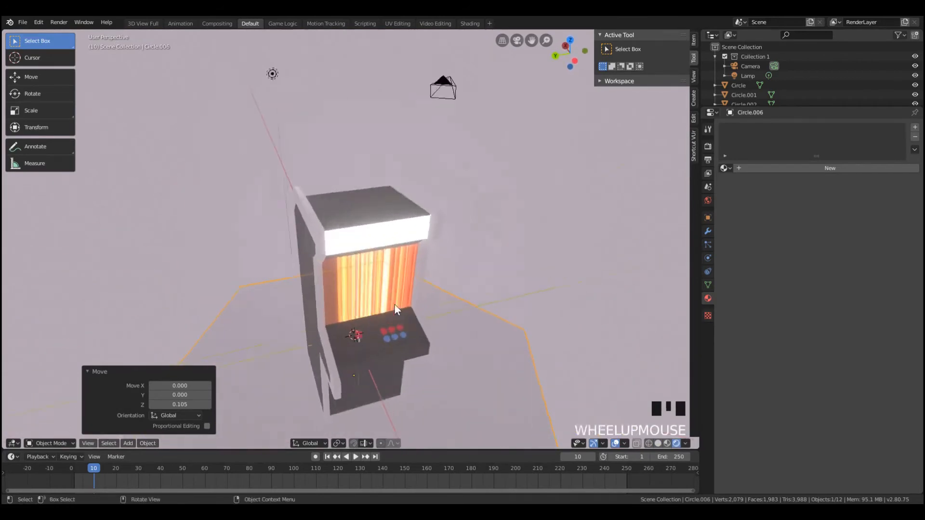
Bring the back of the arcade cabinet into view and enter Edit Mode on the cabinet in face select mode
scroll(395, 305, down, 7)
key(KP_0)
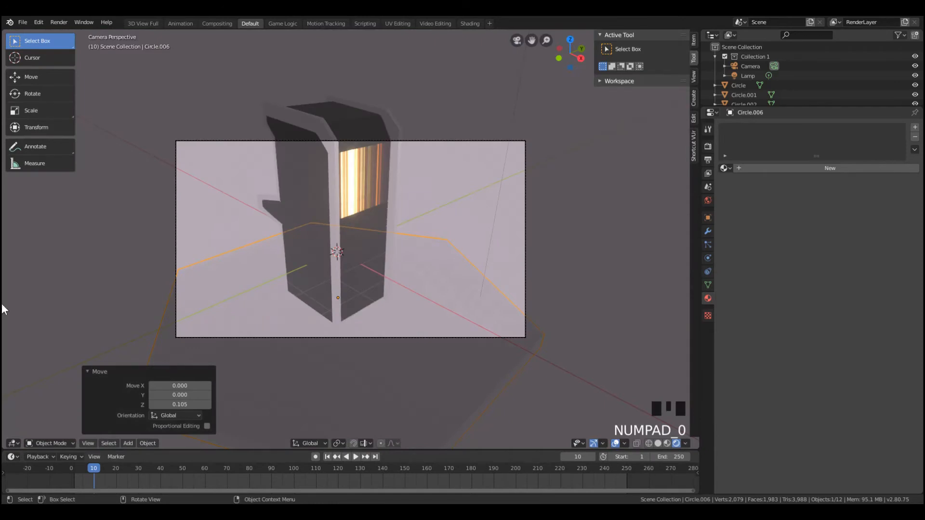
middle_drag(2, 306, 470, 182)
scroll(374, 228, down, 4)
middle_drag(391, 187, 341, 154)
click(340, 195)
key(Tab)
click(341, 153)
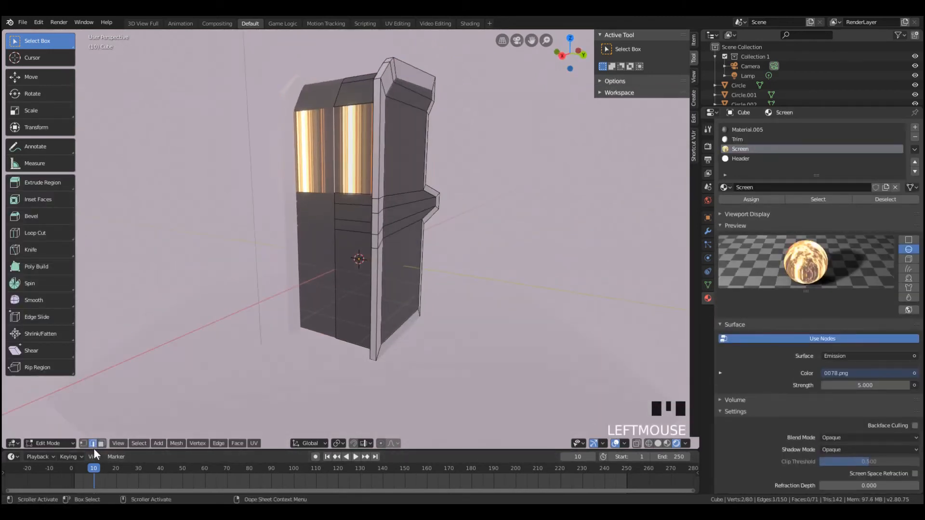
Assign Material.005 to the glowing face on the cabinet's back and return to Object Mode
click(346, 165)
middle_drag(345, 165, 439, 189)
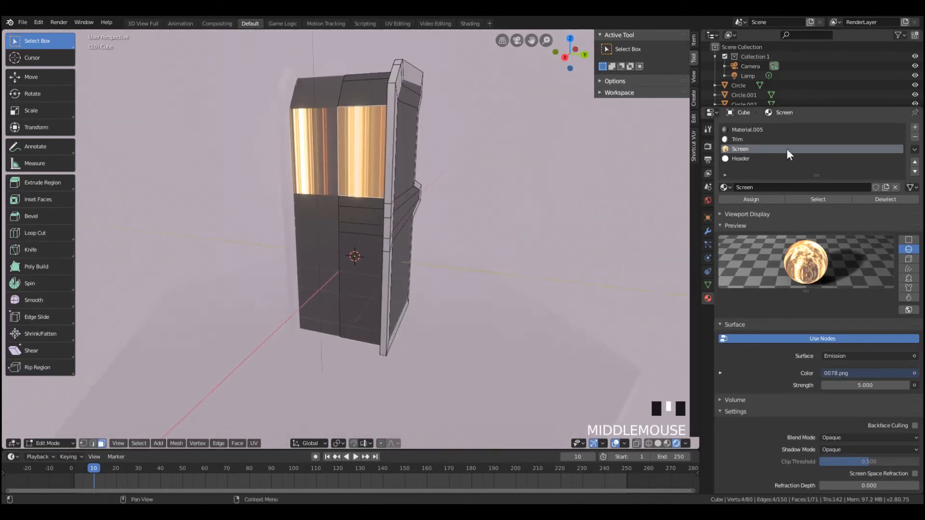
click(768, 130)
click(752, 199)
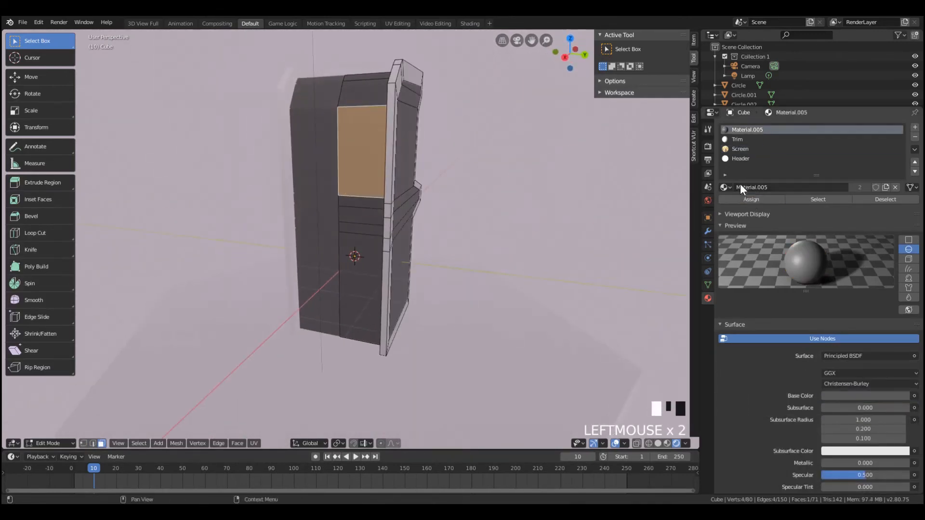
middle_drag(640, 190, 390, 176)
key(Tab)
Move the joystick on the control panel along Y by about 0.03, away from the buttons
scroll(397, 160, down, 4)
scroll(387, 192, up, 6)
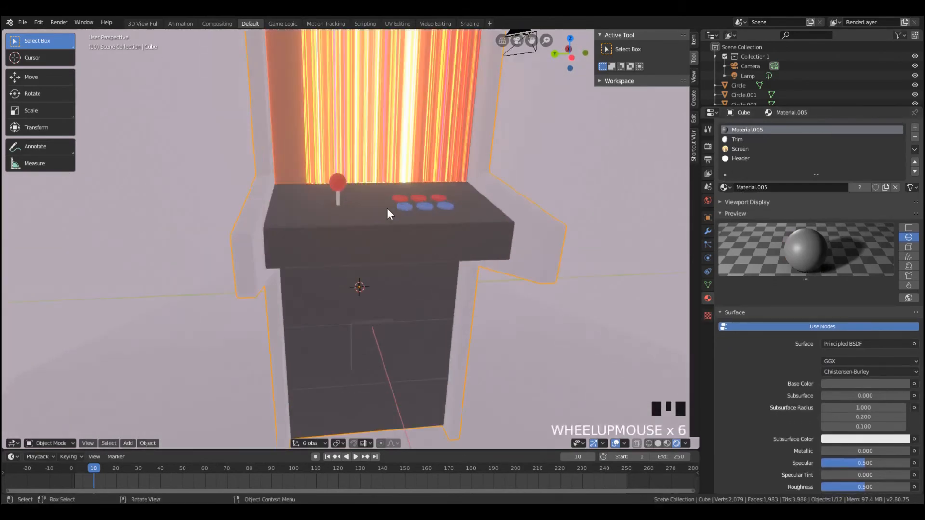
middle_drag(386, 208, 230, 233)
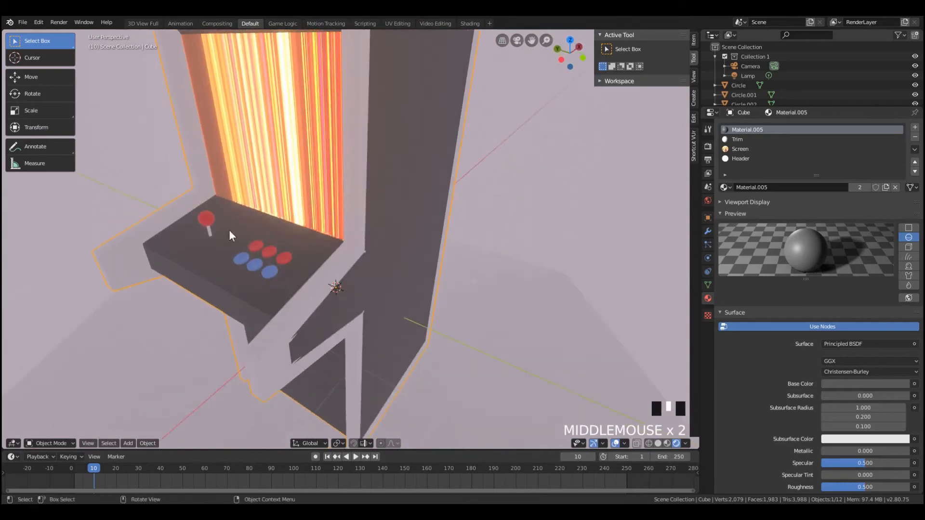
click(200, 221)
key(g)
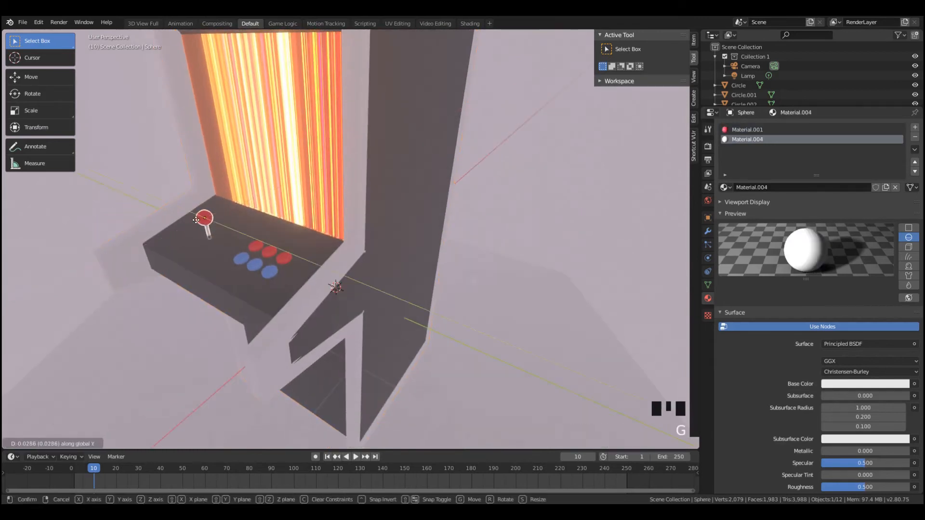
click(195, 220)
middle_drag(195, 219, 279, 238)
scroll(279, 238, down, 5)
key(Tab)
key(Tab)
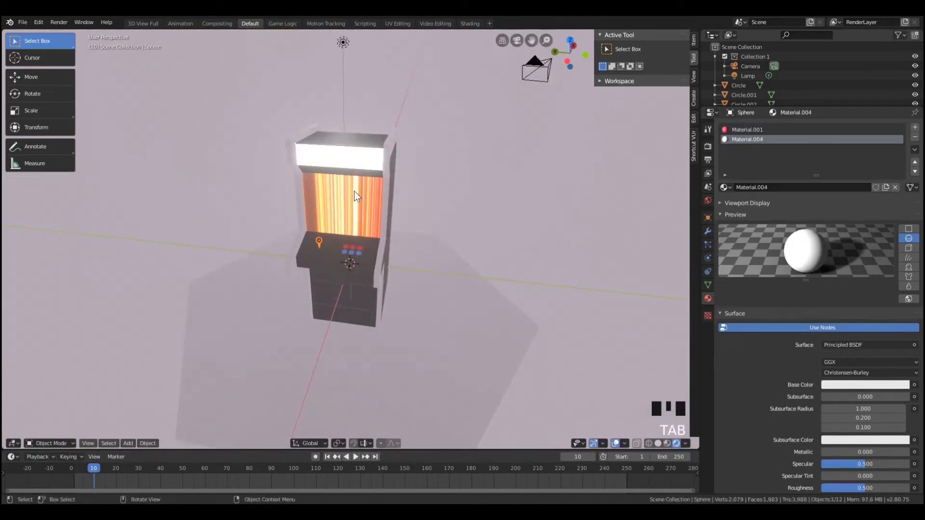
Select the arcade cabinet and switch to the Shading workspace
click(354, 193)
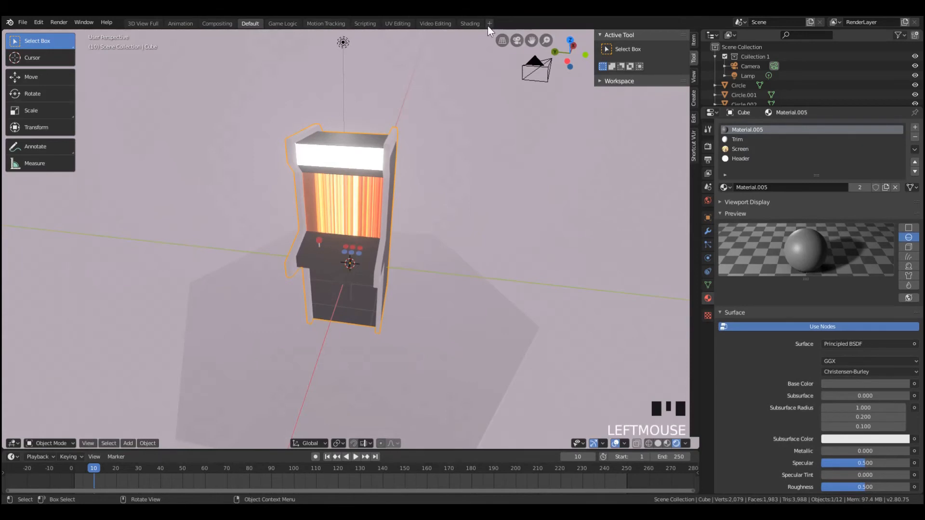
click(464, 23)
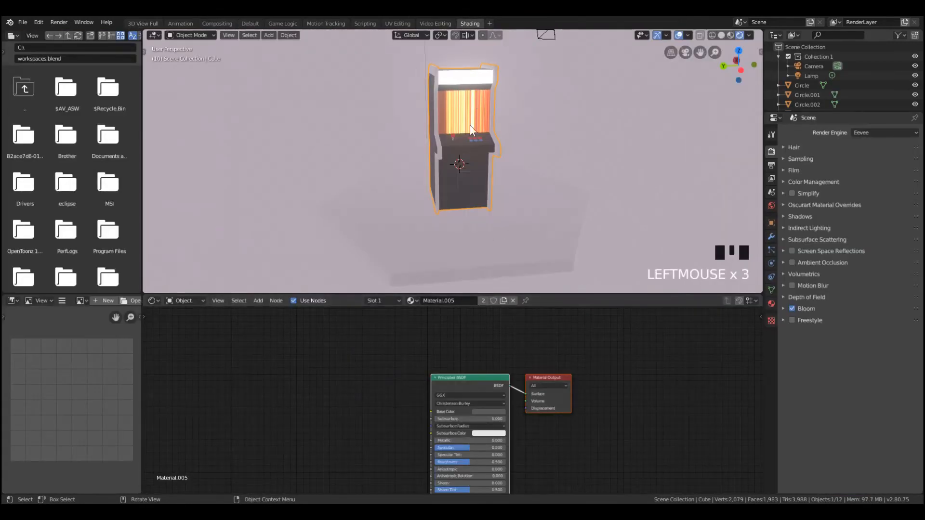
Try replacing the cabinet's first-slot material with Screen and undo the change
click(411, 299)
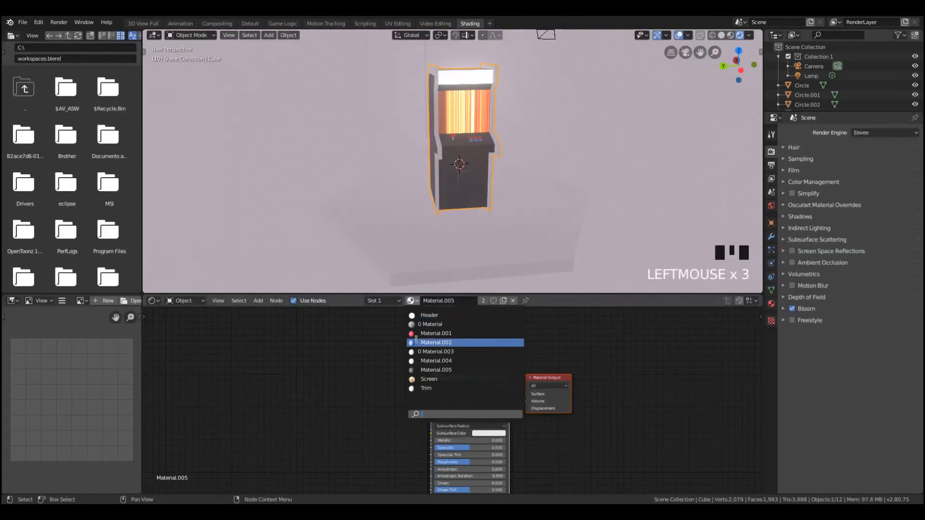
click(438, 380)
key(ctrl+z)
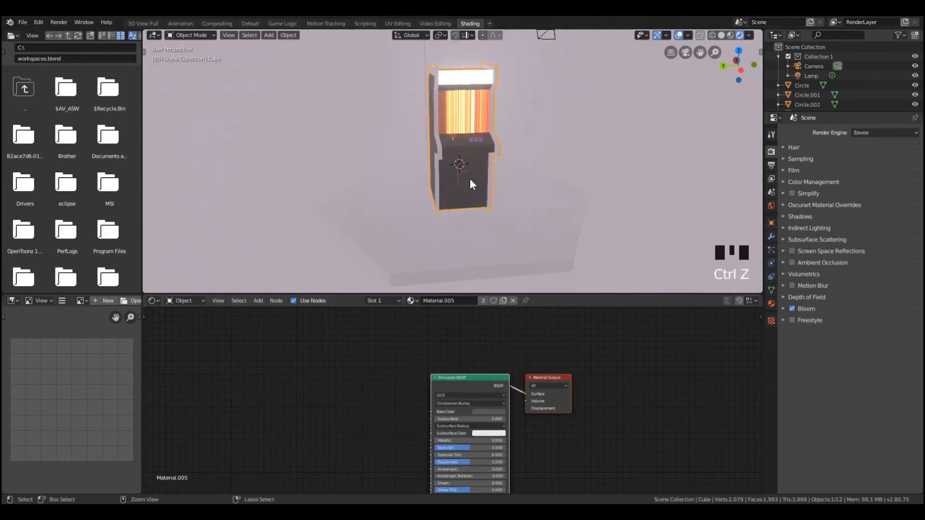
Select the cabinet's front screen face, set the Screen material's Emission strength to 10.5, and return to Object Mode
key(Tab)
click(461, 116)
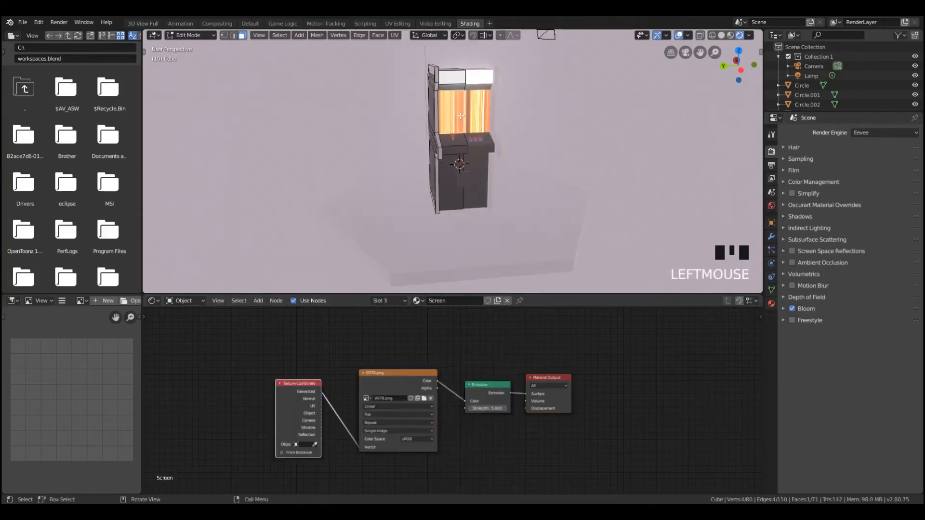
scroll(453, 429, up, 1)
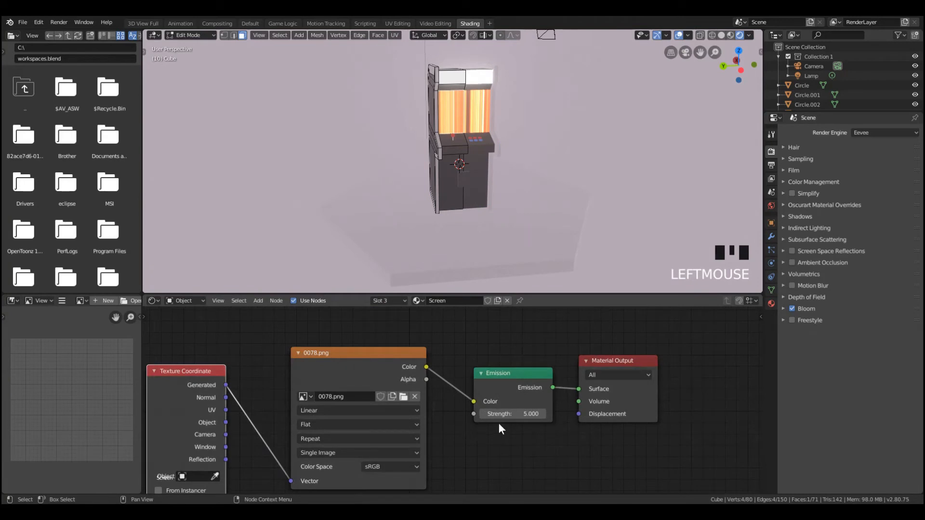
drag(514, 414, 532, 414)
key(Tab)
middle_drag(465, 182, 487, 177)
key(Tab)
key(Tab)
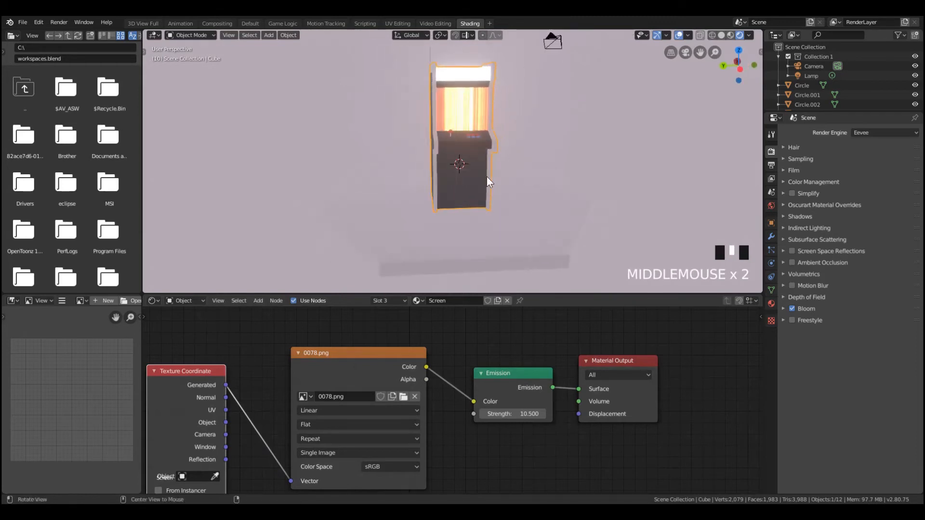
Face the cabinet's front in the left orthographic view and align the camera to that view
key(KP_0)
key(KP_1)
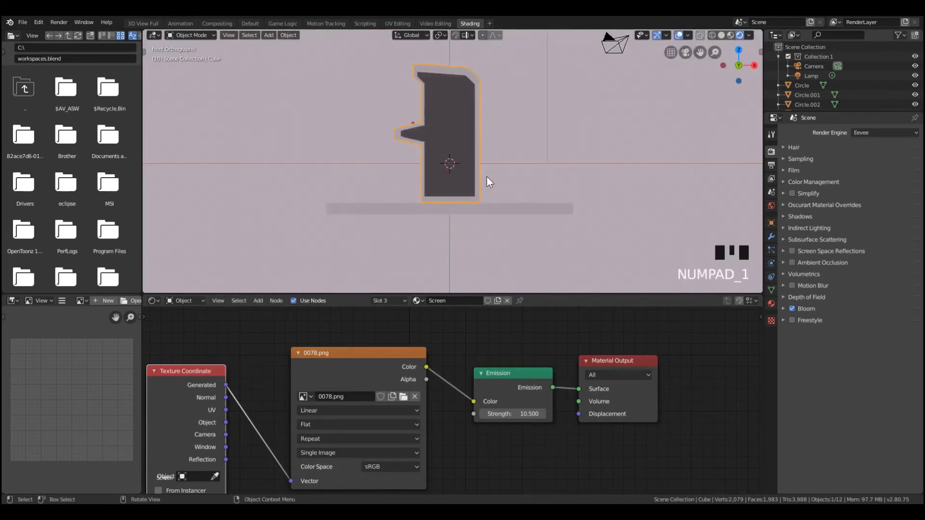
middle_drag(487, 177, 414, 111)
key(ctrl+KP_3)
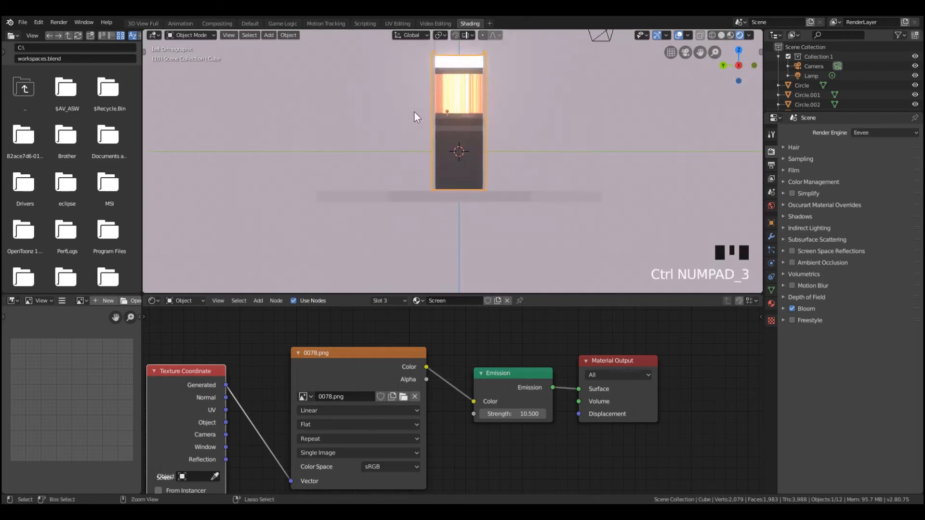
scroll(400, 113, down, 4)
key(ctrl+alt+KP_0)
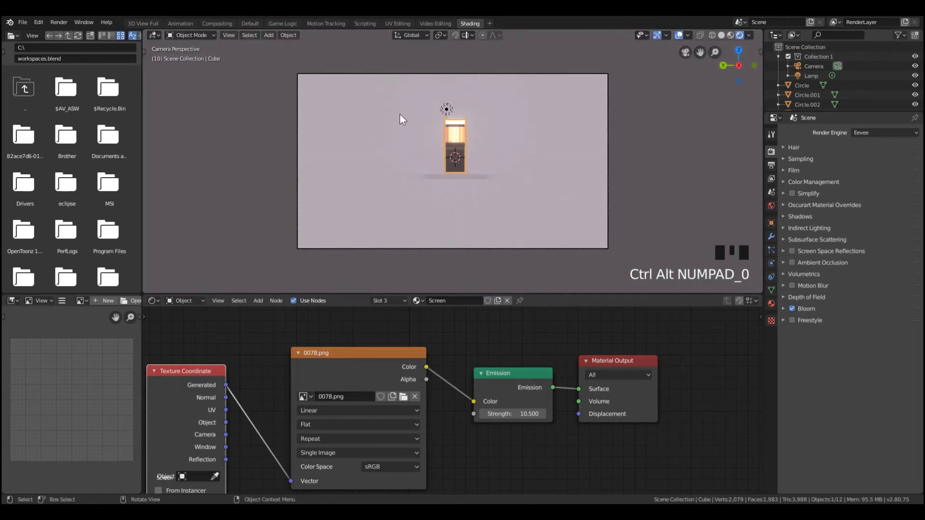
Select the camera and move it closer to the arcade machine
click(608, 212)
key(g)
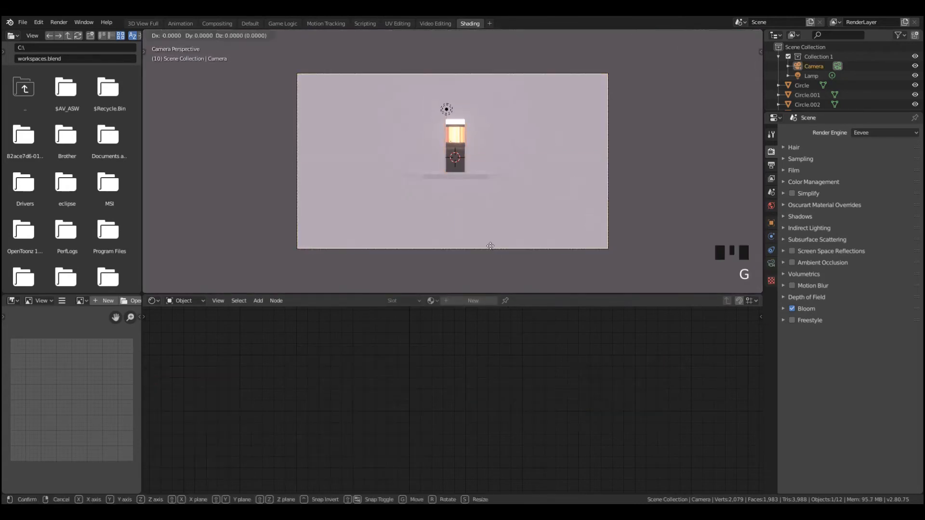
click(466, 189)
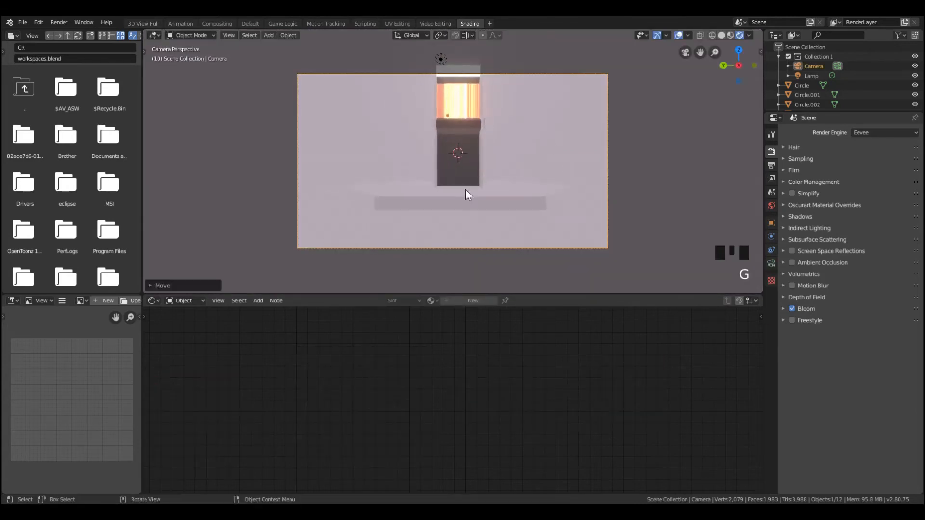
Tilt the camera about the Y axis and adjust its height along Z to bring the header into frame
key(g)
key(z)
key(r)
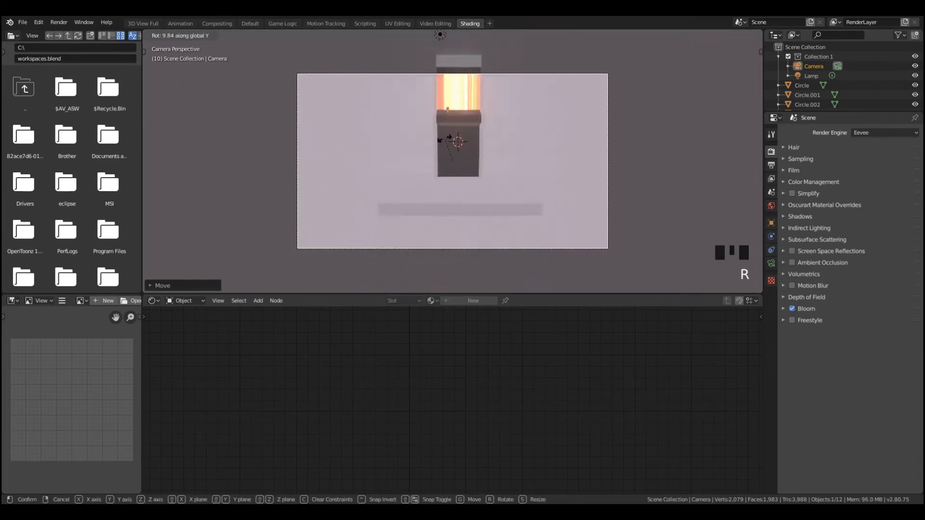
click(440, 191)
key(g)
key(z)
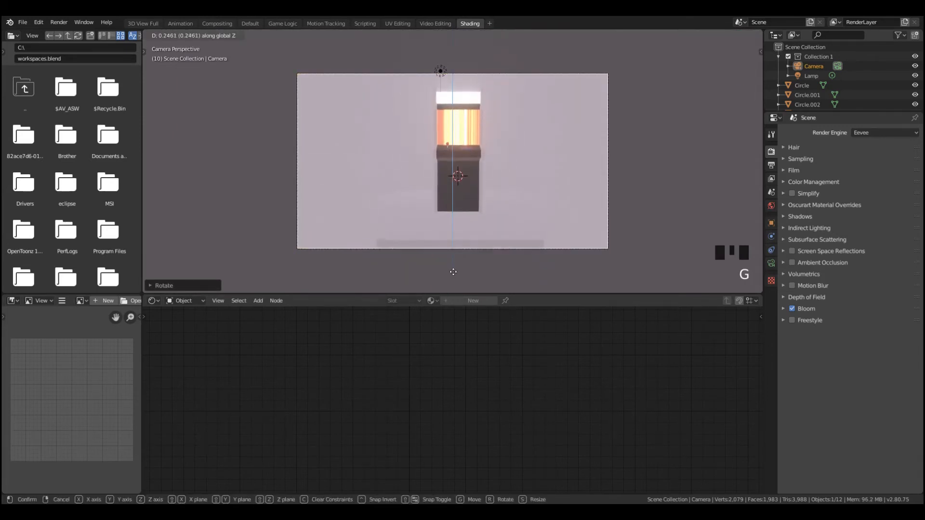
click(455, 233)
Fine-tune the camera's height along Z and its tilt about Y so the whole cabinet is framed
key(g)
key(y)
key(z)
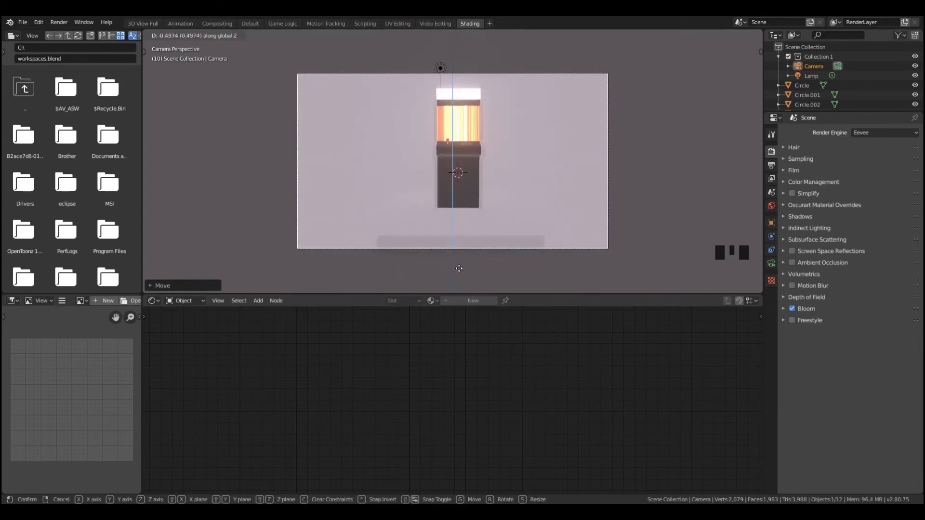
click(472, 193)
key(r)
key(y)
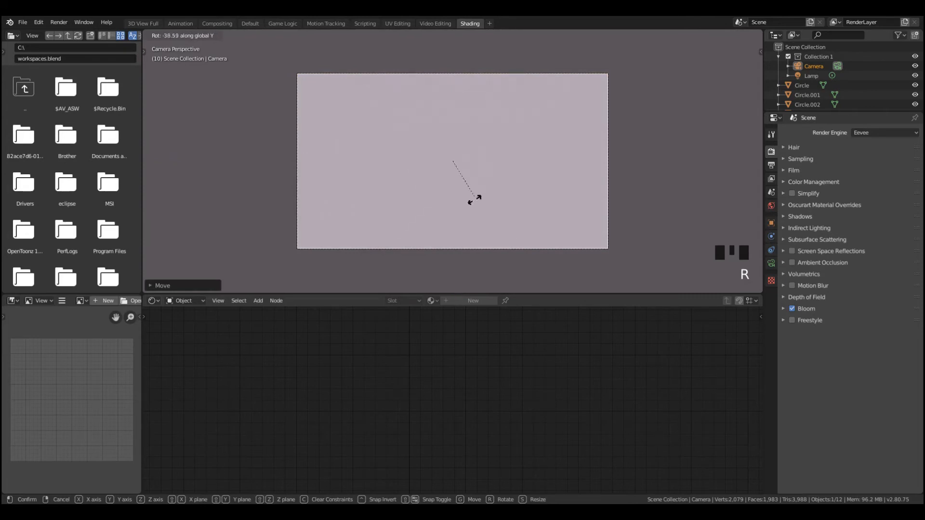
click(476, 167)
key(g)
key(z)
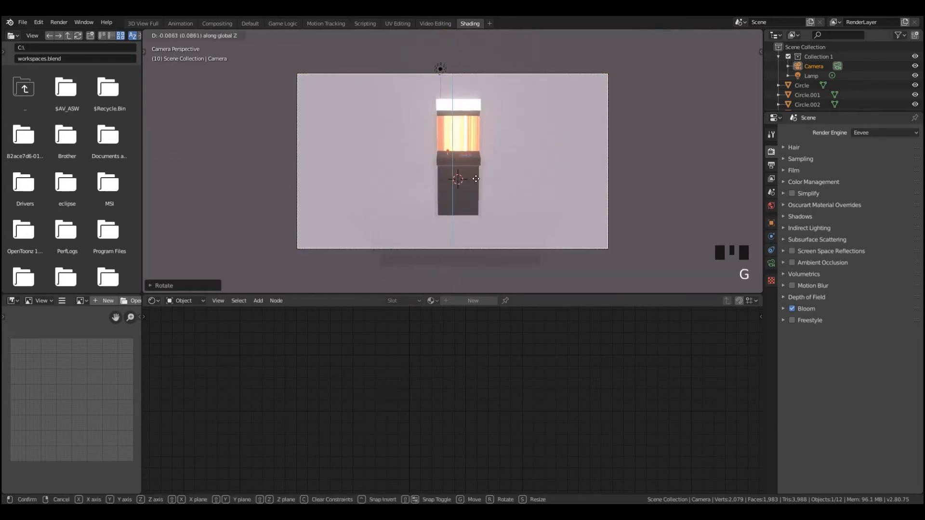
click(475, 195)
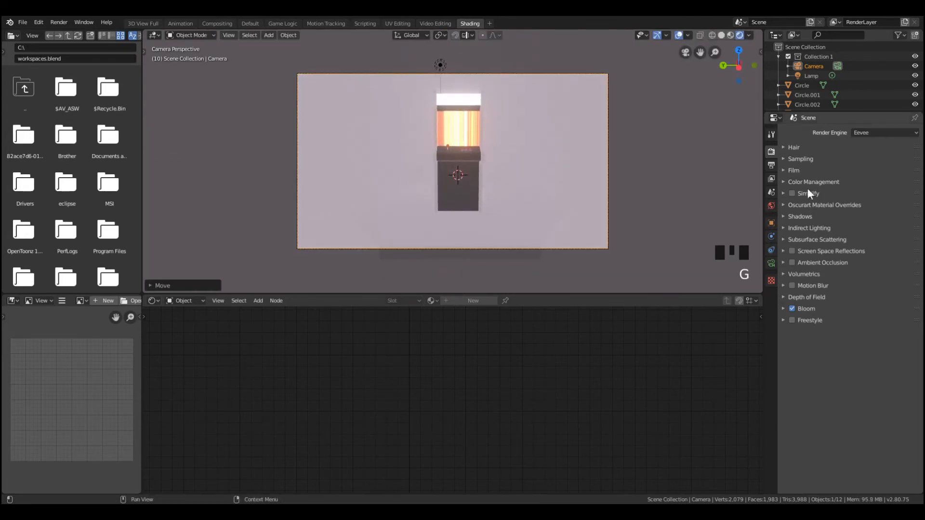
click(771, 206)
middle_drag(533, 175, 481, 188)
scroll(483, 189, down, 5)
key(shift+a)
mouse_move(499, 163)
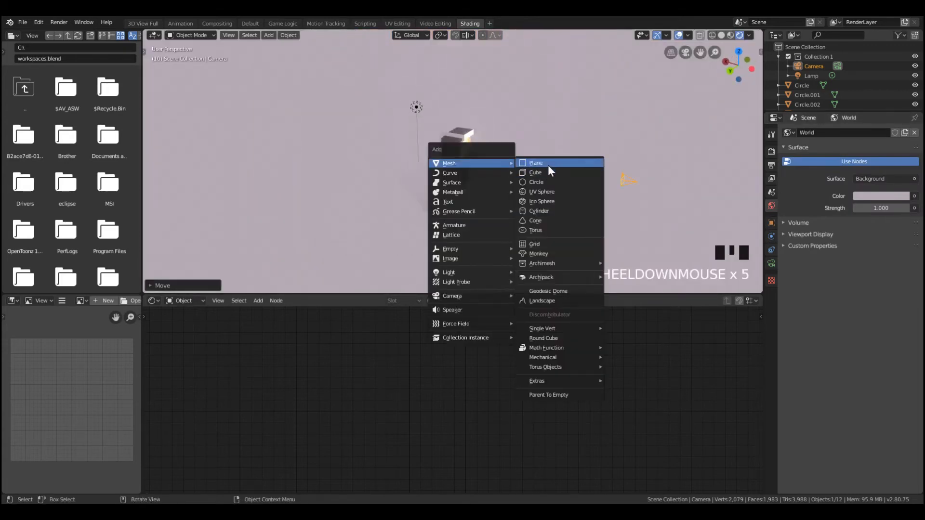
scroll(497, 171, up, 1)
scroll(441, 134, down, 3)
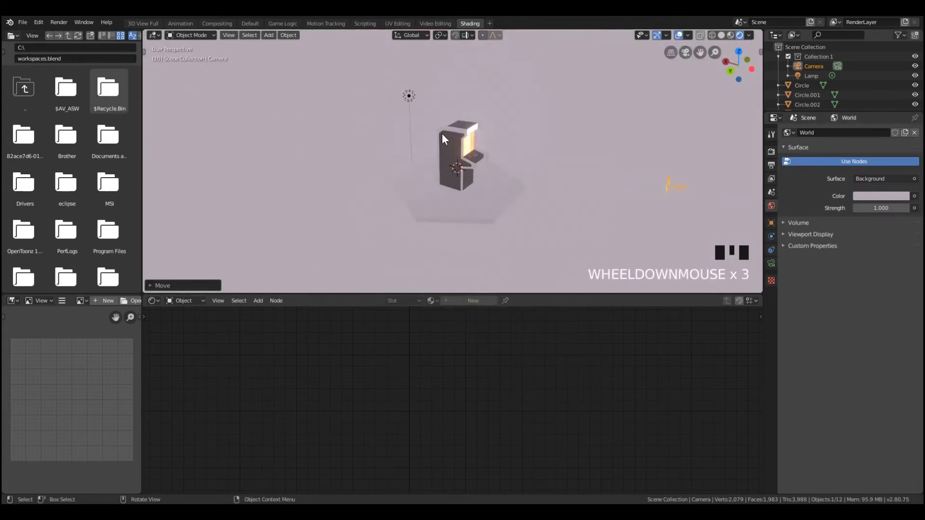
Select the lamp above the cabinet and change its light type to Area
click(410, 96)
key(g)
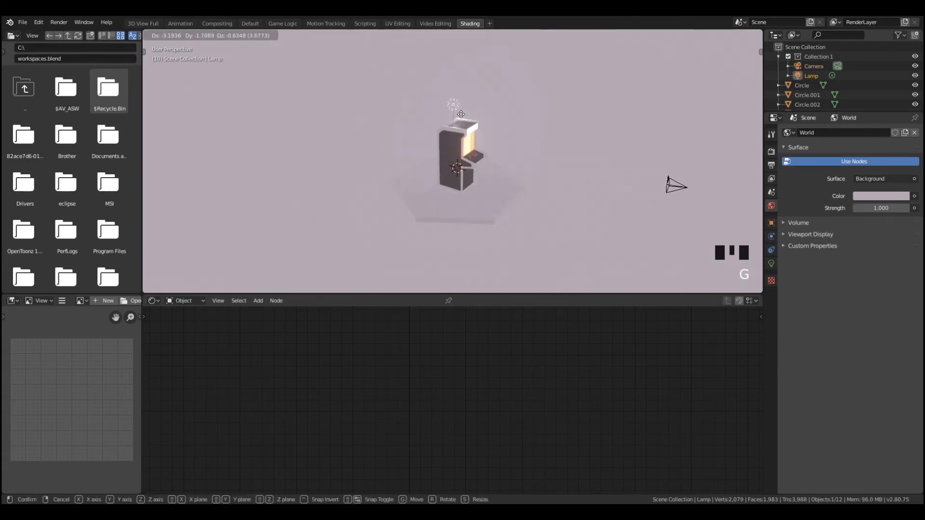
right_click(462, 114)
click(771, 262)
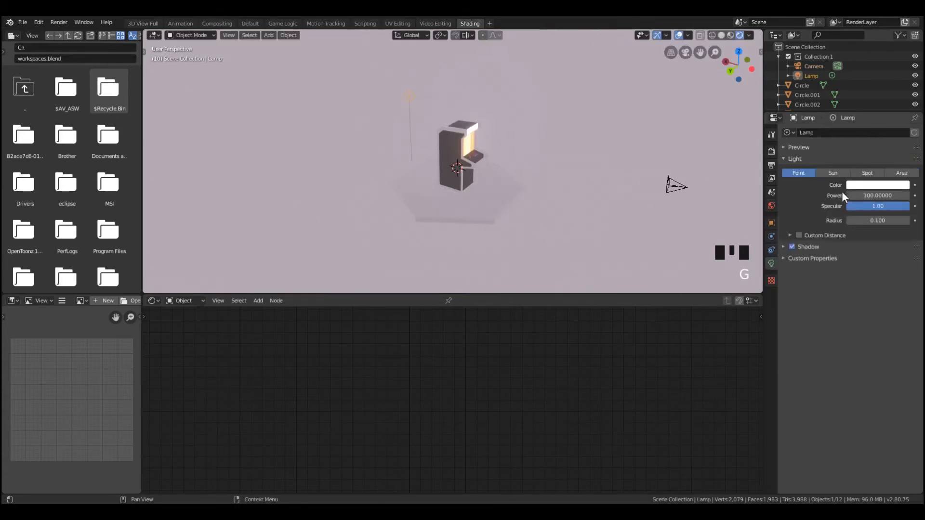
click(901, 173)
middle_drag(530, 158, 569, 162)
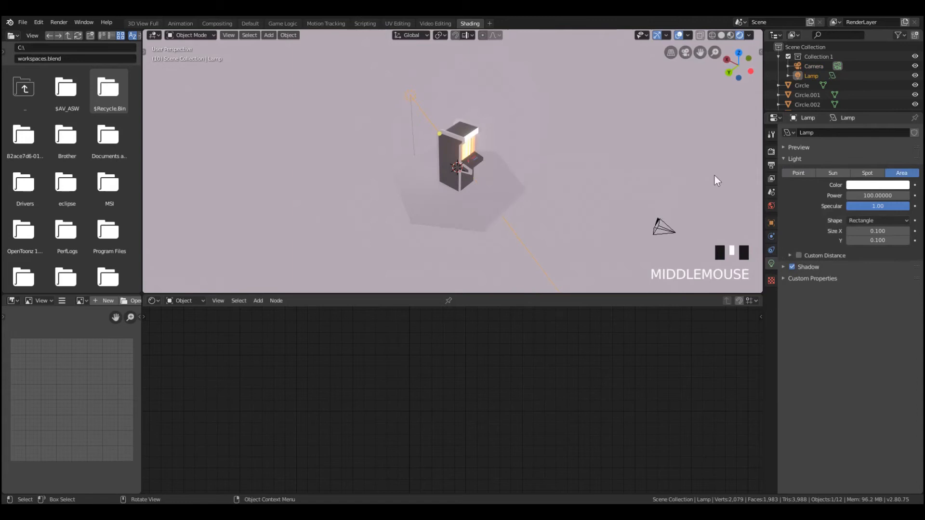
Darken the World background color to a near-black gray
click(772, 206)
click(883, 195)
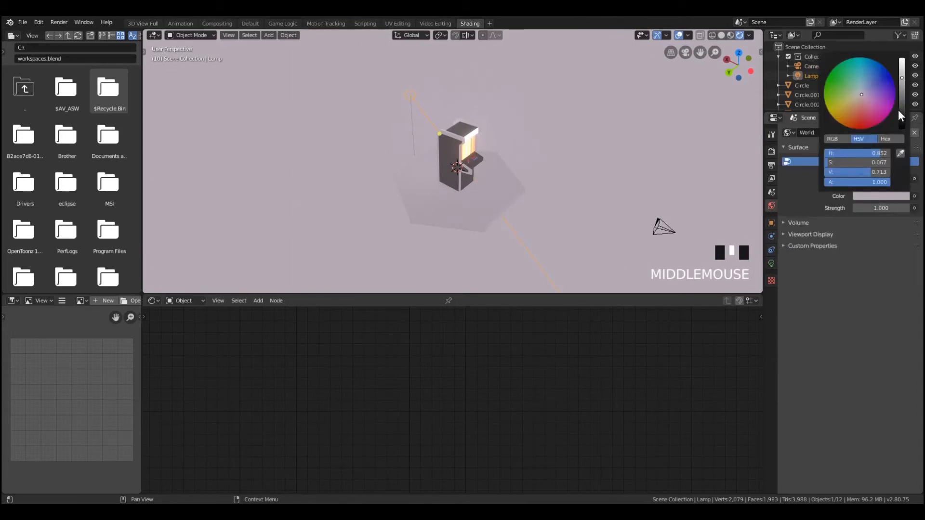
drag(900, 111, 900, 116)
Move the area lamp along the global X axis so it sits above the front of the cabinet
middle_drag(357, 112, 300, 74)
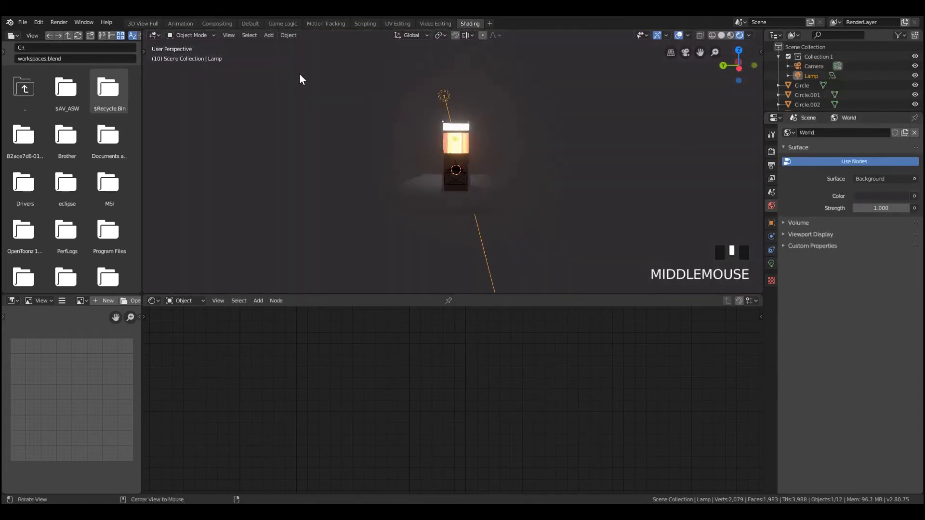
scroll(424, 155, up, 3)
middle_drag(423, 155, 392, 128)
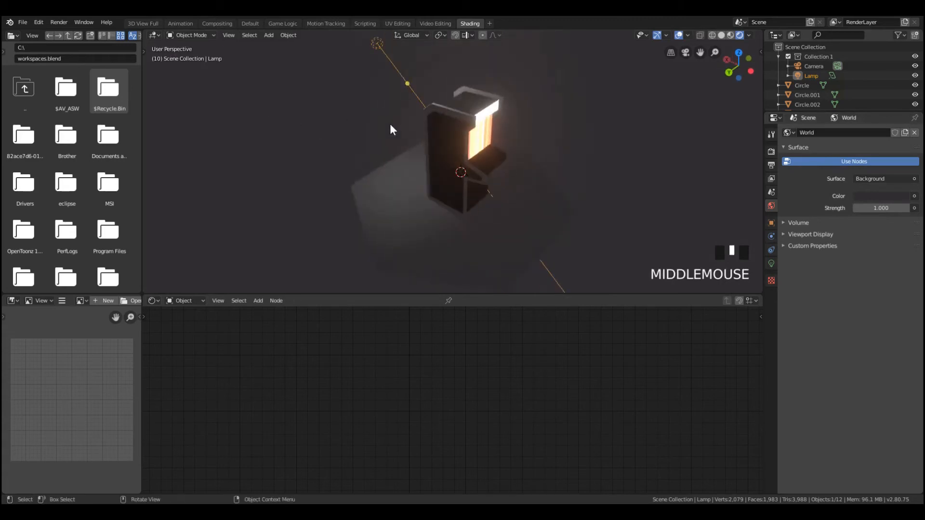
key(g)
key(z)
key(g)
key(x)
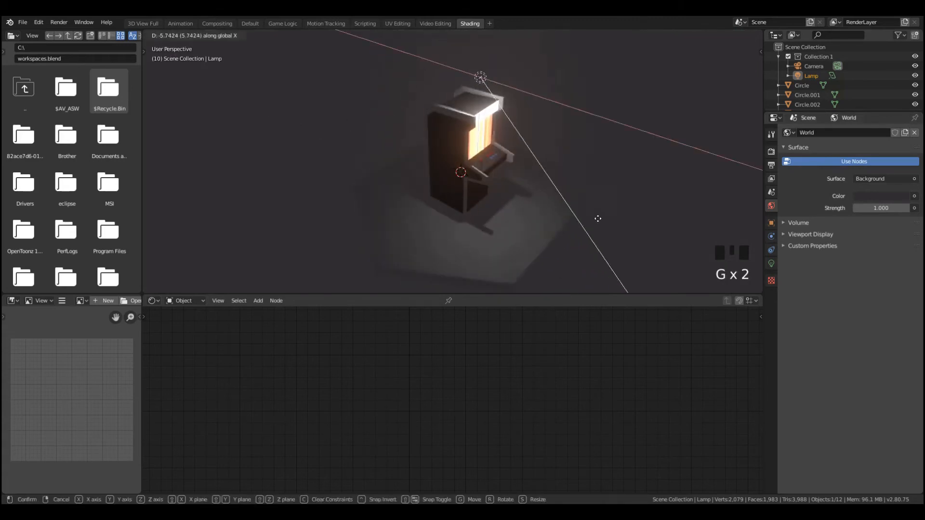
click(610, 228)
Rotate the lamp freely to adjust where its light falls on the cabinet and platform
key(r)
key(r)
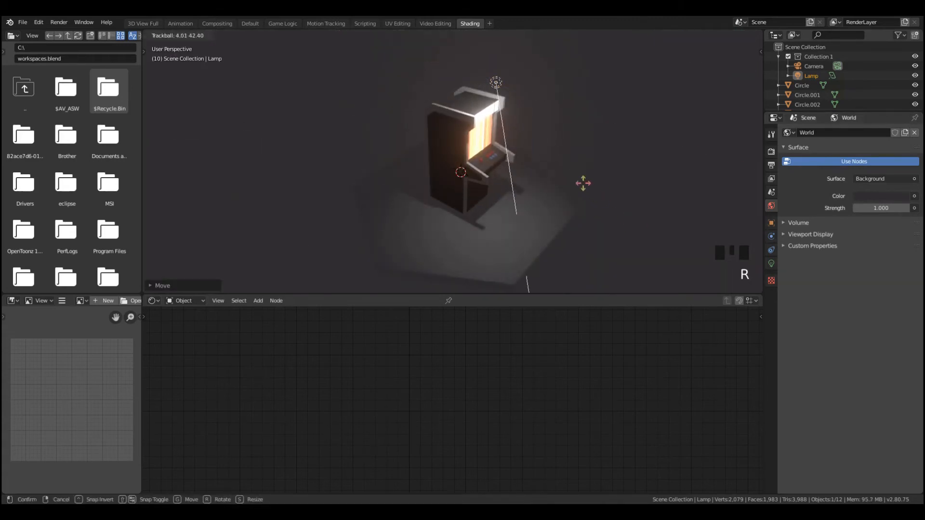
click(568, 169)
Raise the lamp above the cabinet front, re-aim it with a free rotation, and fine-tune its position through the camera view
key(r)
key(r)
click(555, 210)
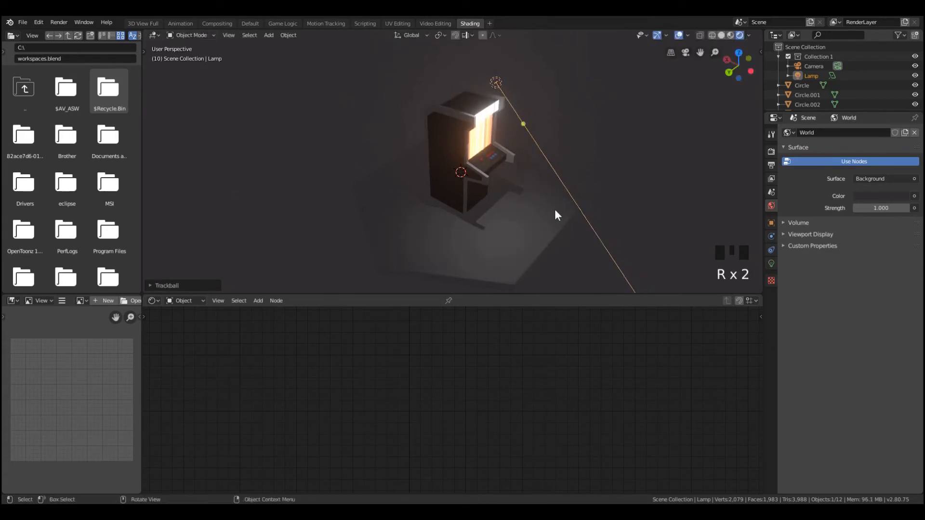
key(g)
click(537, 183)
key(r)
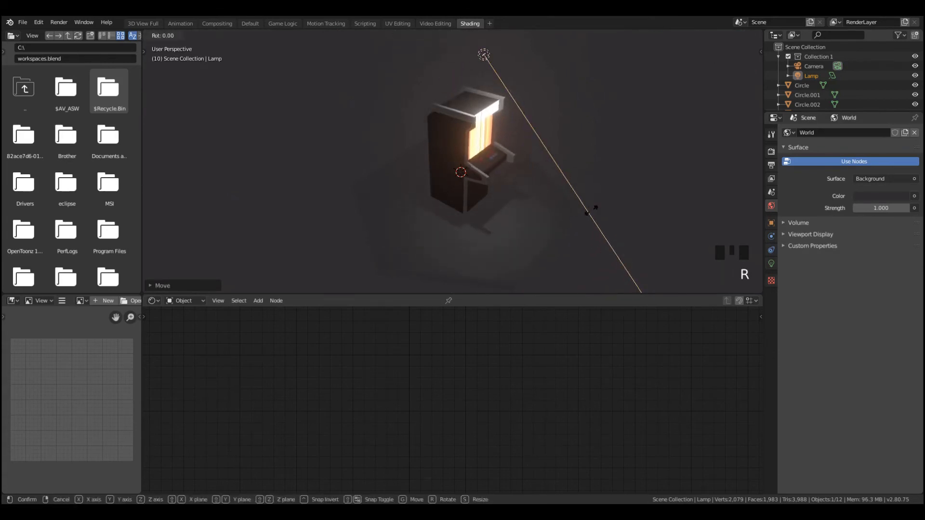
key(r)
click(663, 138)
key(KP_0)
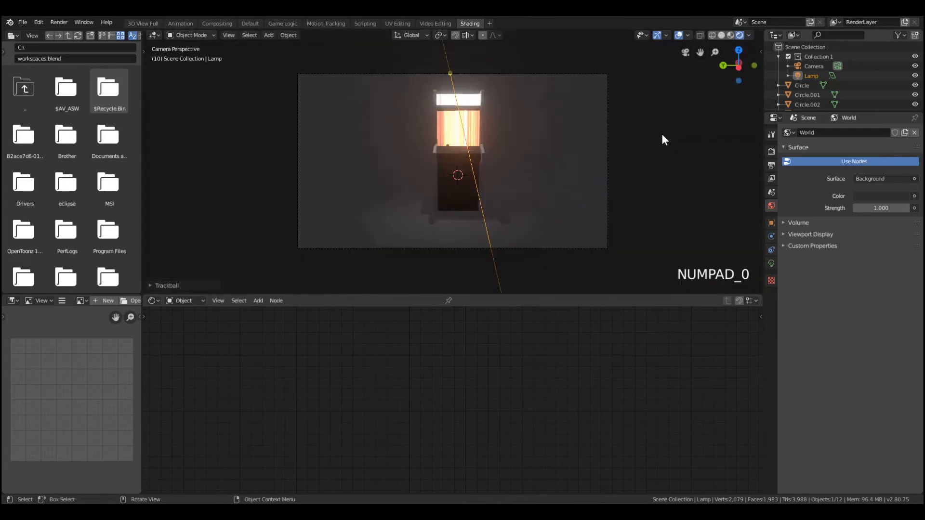
key(g)
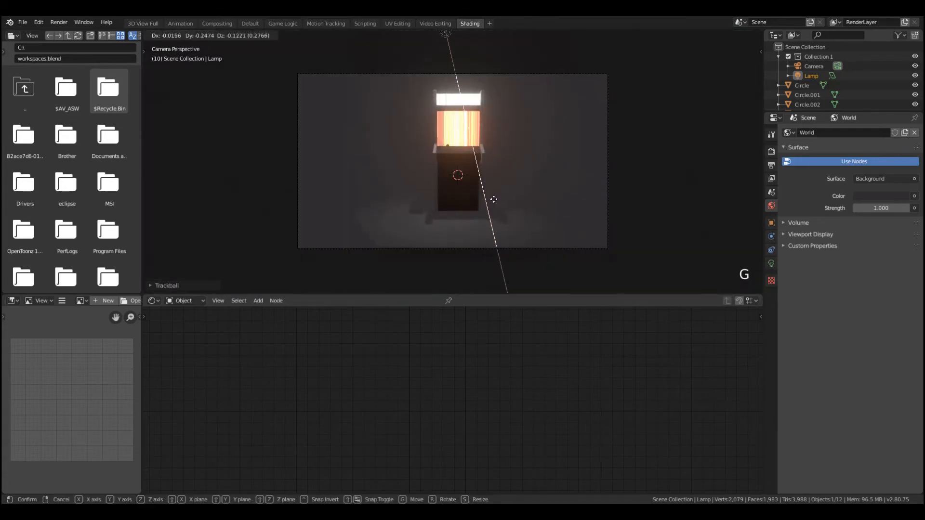
click(495, 201)
Select the camera, shift it slightly, and pull it back to leave more space around the cabinet
scroll(504, 200, up, 1)
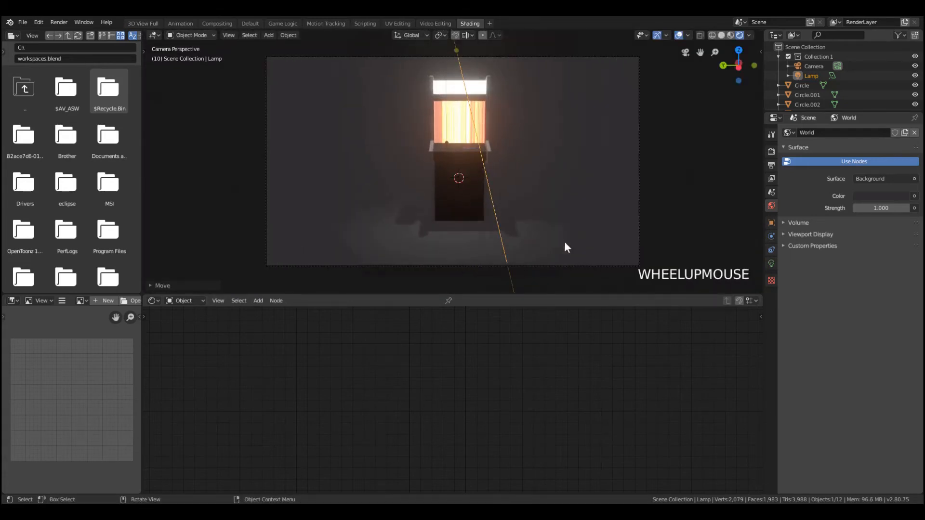
click(613, 264)
key(g)
click(613, 275)
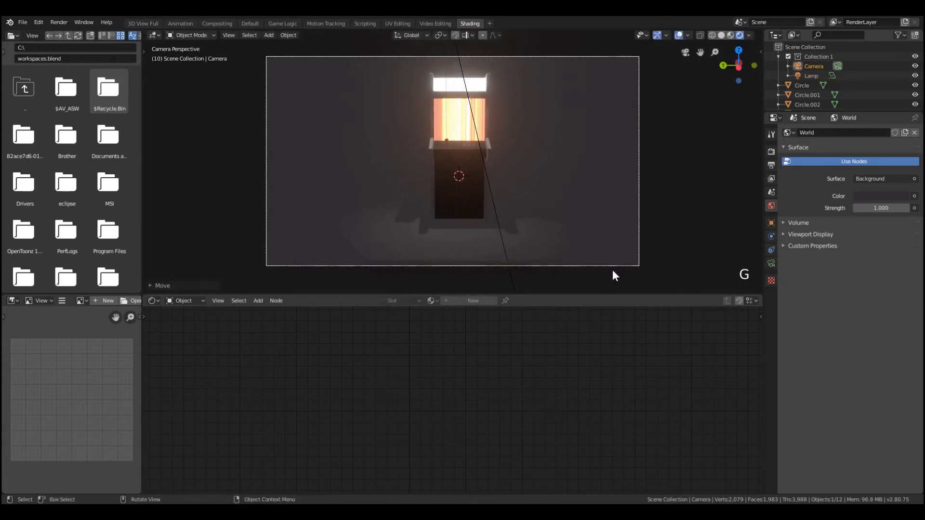
key(g)
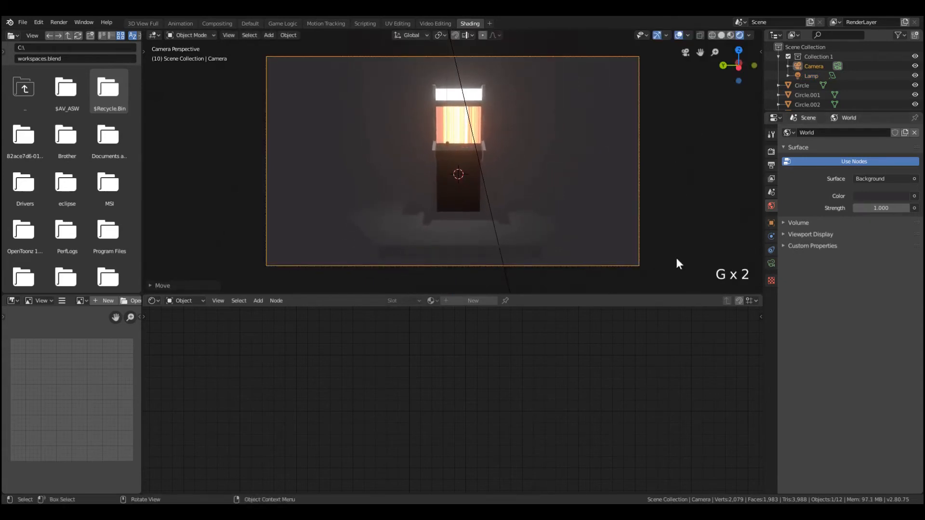
scroll(550, 188, up, 2)
scroll(547, 187, down, 3)
key(g)
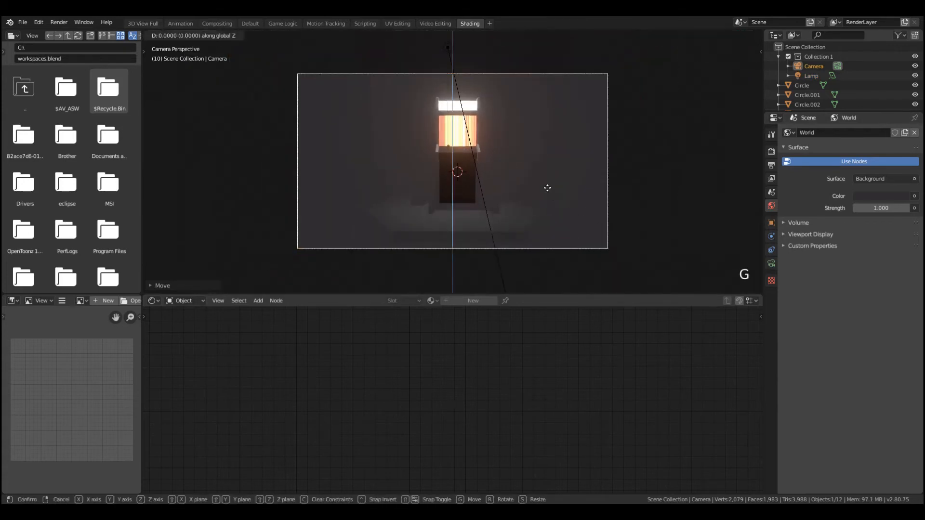
key(z)
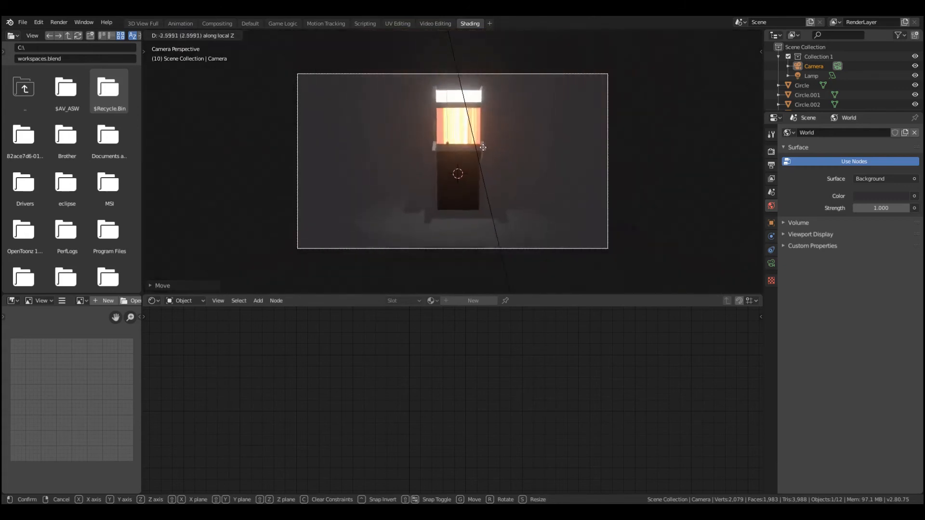
click(497, 108)
Select the lamp above the cabinet and lower it slightly toward the header
scroll(514, 146, up, 2)
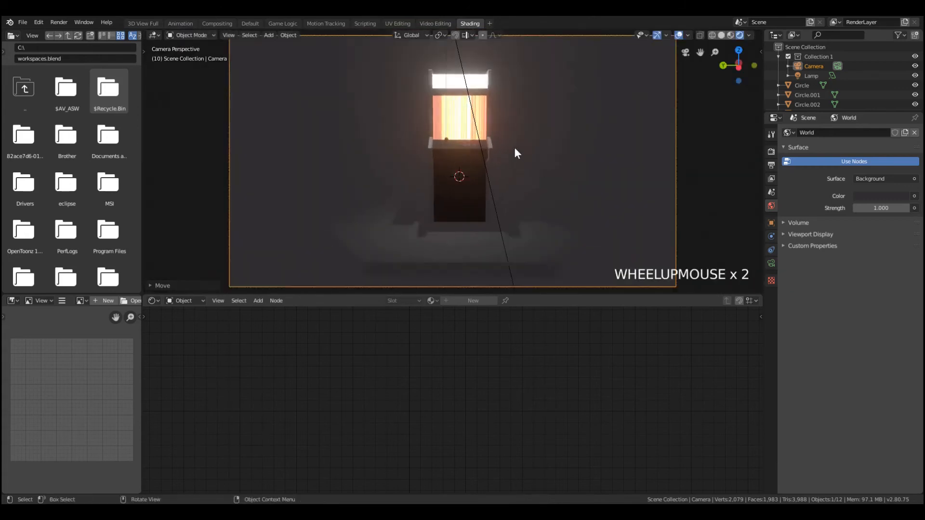
scroll(456, 86, down, 3)
click(456, 86)
key(g)
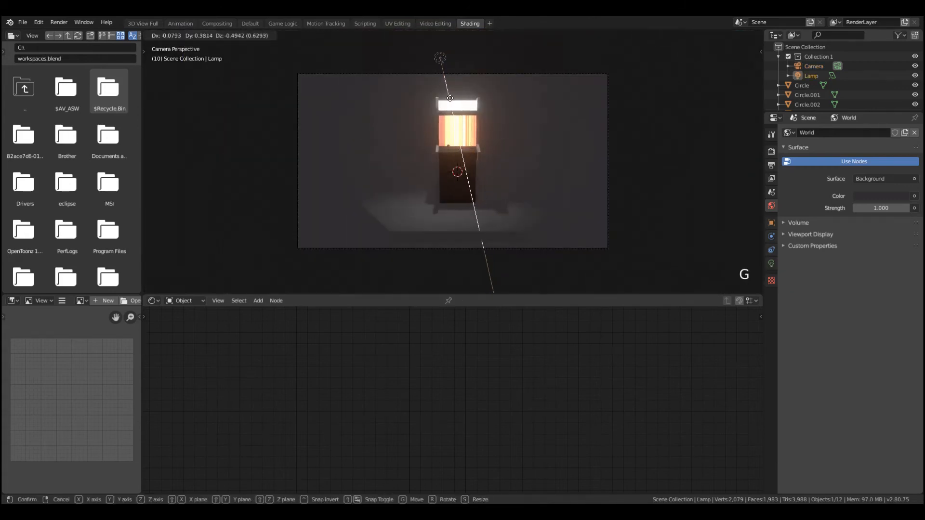
click(498, 161)
Duplicate the lamp, place the copy to the left of the cabinet, and open its light settings
key(shift+d)
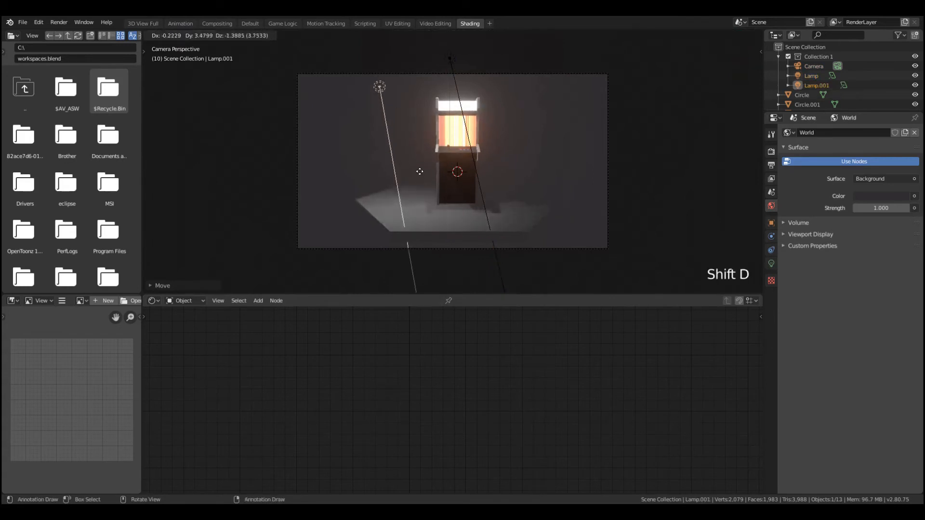
click(432, 157)
click(771, 264)
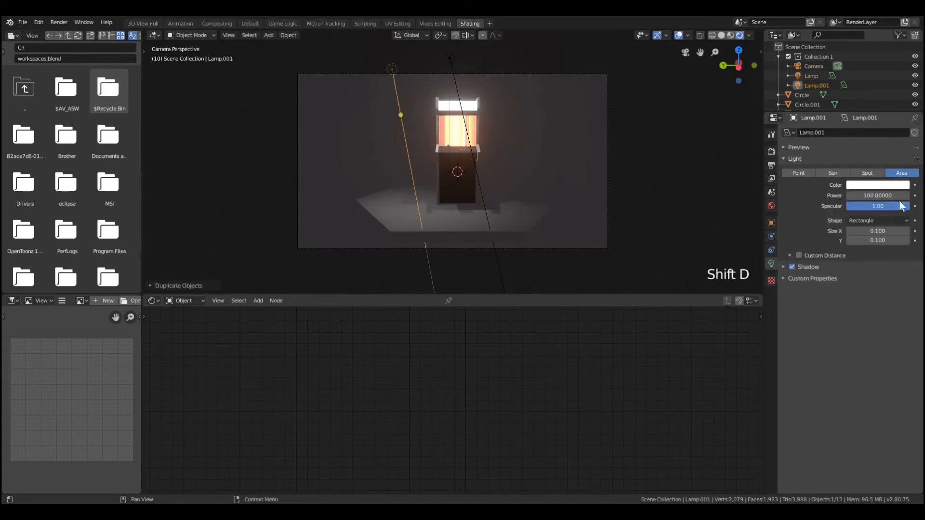
Rotate the duplicated lamp freely to aim it across the cabinet and move it outward to the cabinet's front left
middle_drag(484, 128, 581, 204)
scroll(581, 203, down, 4)
key(r)
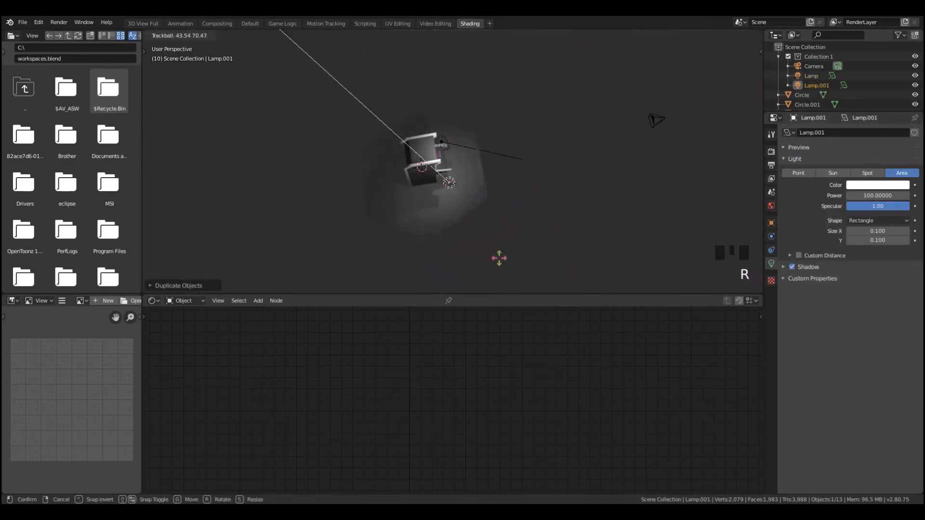
key(r)
click(502, 229)
key(g)
click(570, 227)
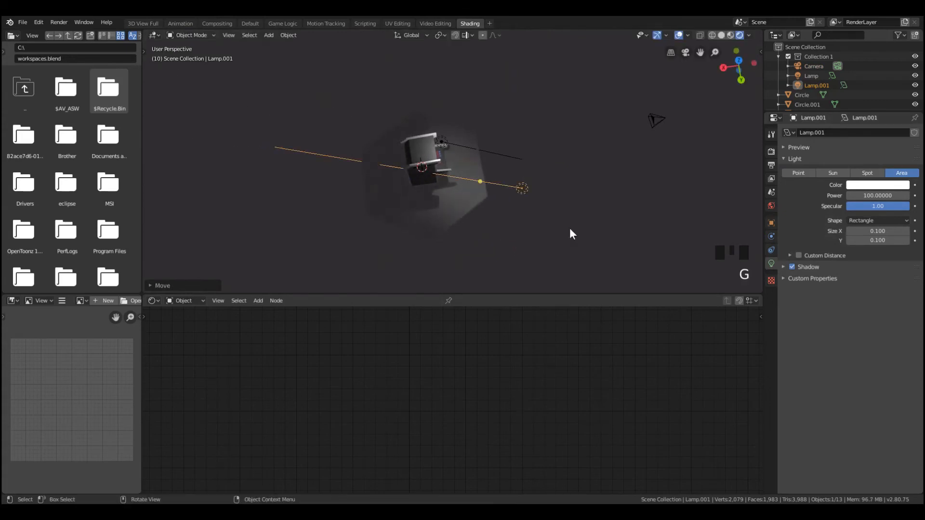
middle_drag(570, 228, 423, 168)
scroll(452, 172, up, 4)
key(g)
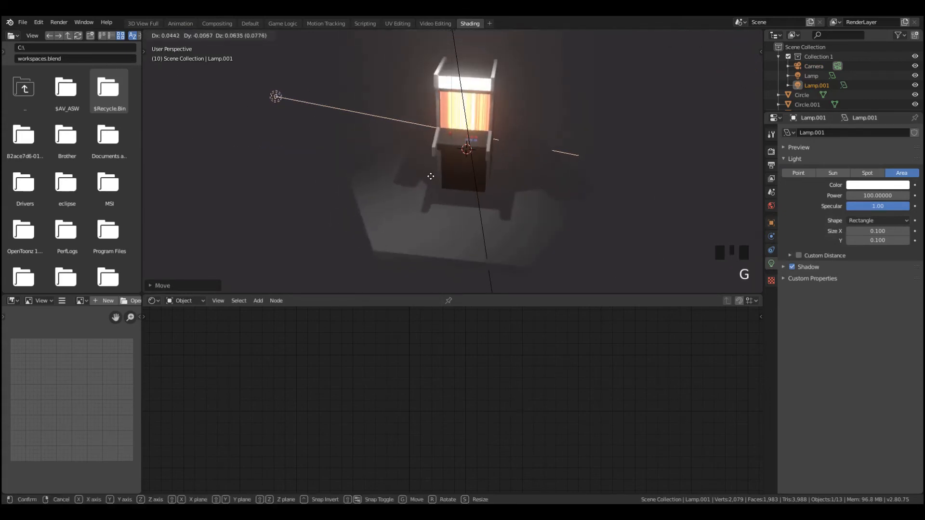
click(433, 178)
Duplicate the left lamp in top view, rotate the copy toward the cabinet, and move it to the opposite side of the platform
key(KP_7)
key(shift+d)
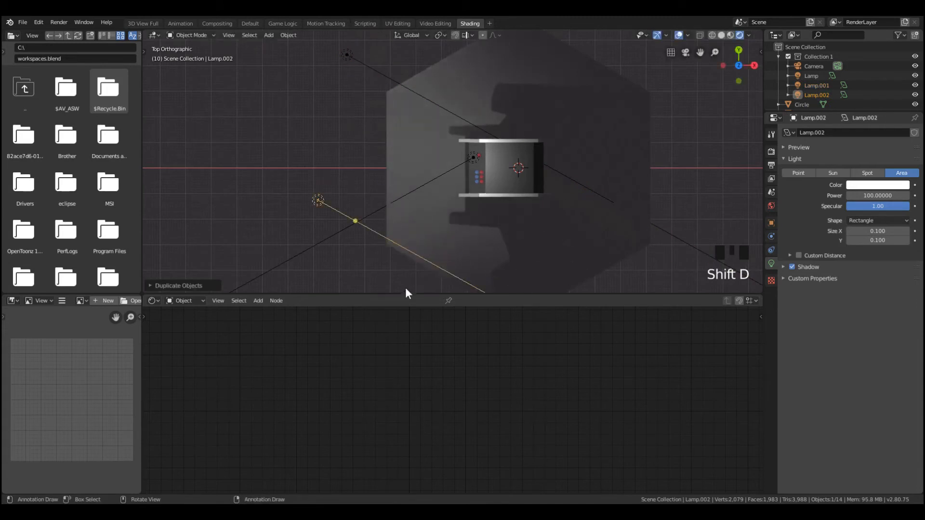
key(r)
click(460, 164)
key(g)
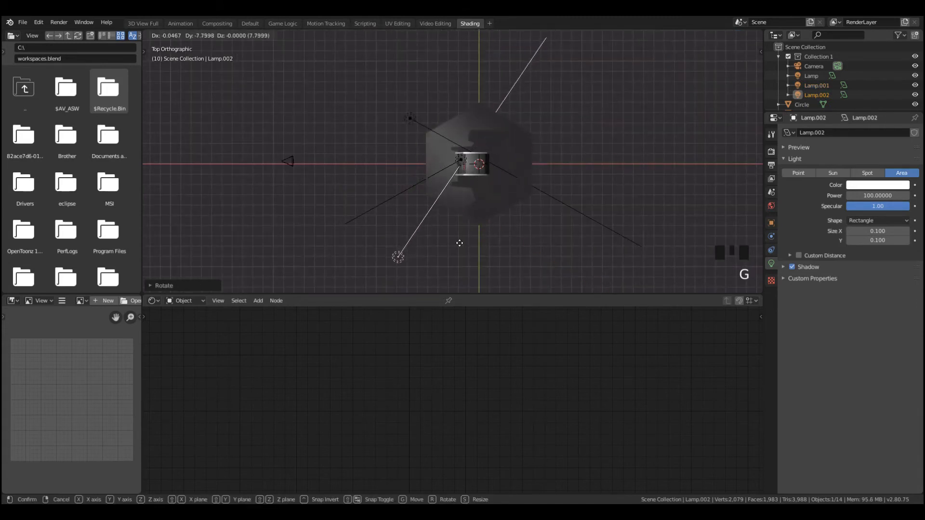
click(460, 243)
middle_drag(458, 231, 534, 149)
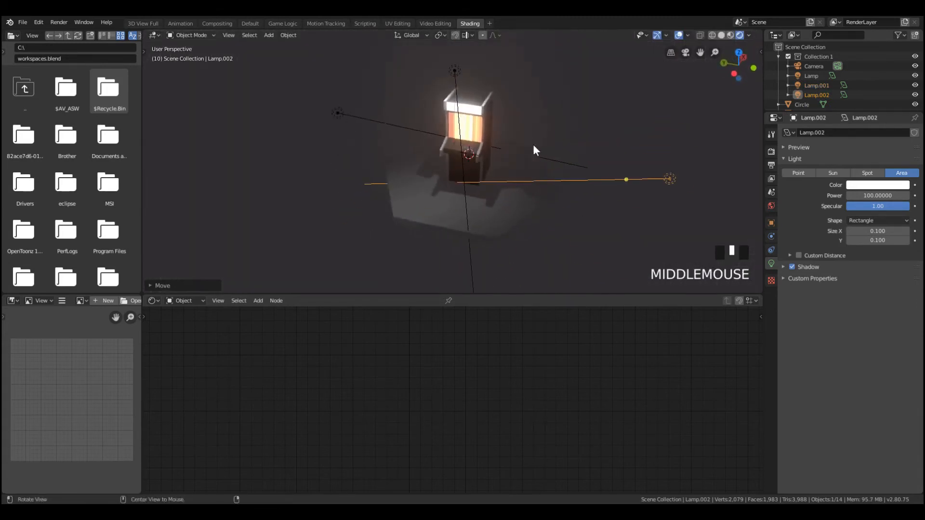
Set the light color of the right-side lamp to a saturated orange-red
click(896, 185)
click(856, 112)
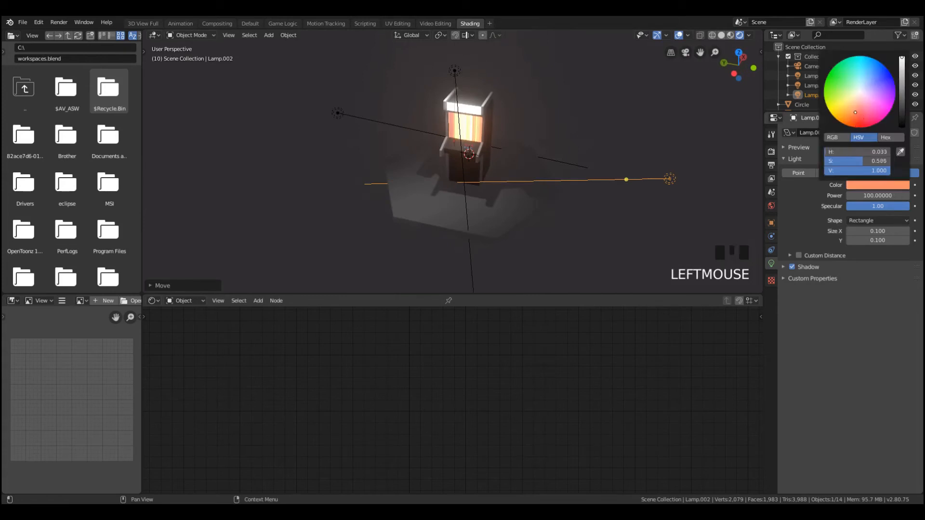
middle_drag(699, 159, 632, 187)
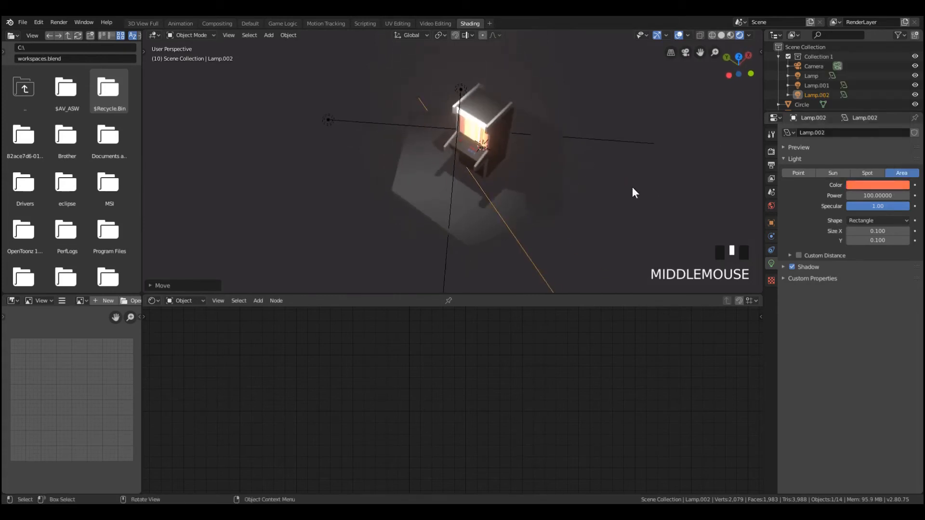
Move the orange-red lamp closer and higher so it lights the right side of the cabinet and platform
key(g)
click(554, 157)
middle_drag(547, 158, 688, 157)
key(g)
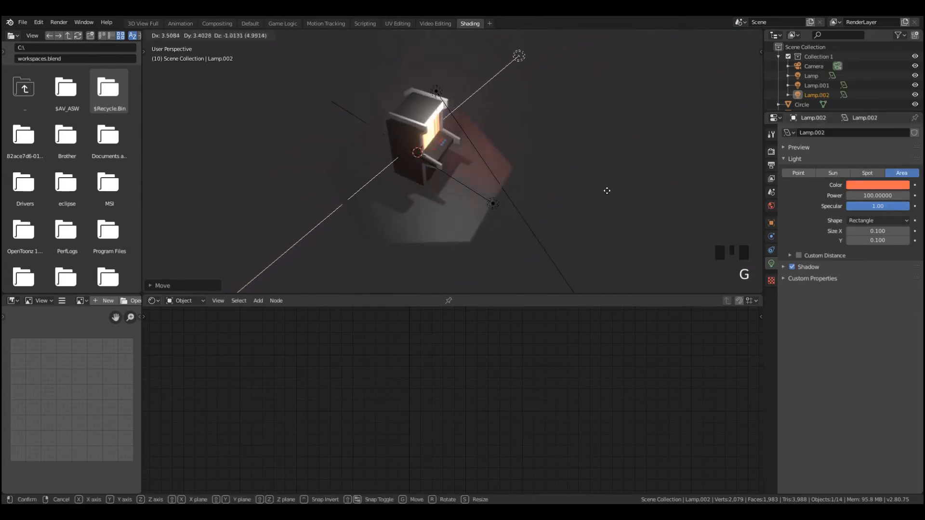
click(620, 200)
middle_drag(620, 200, 530, 180)
scroll(553, 159, up, 5)
scroll(554, 159, down, 6)
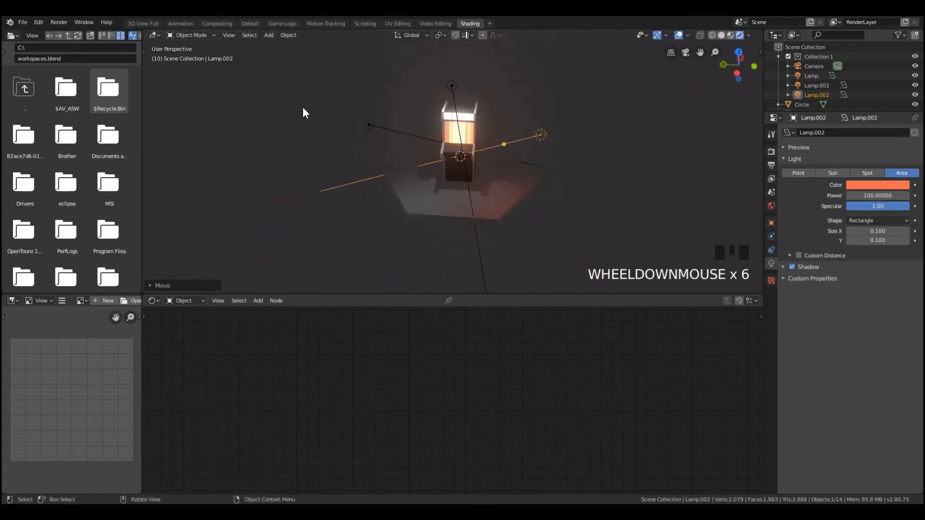
Select the lamp left of the cabinet and tint its light pale blue
click(367, 127)
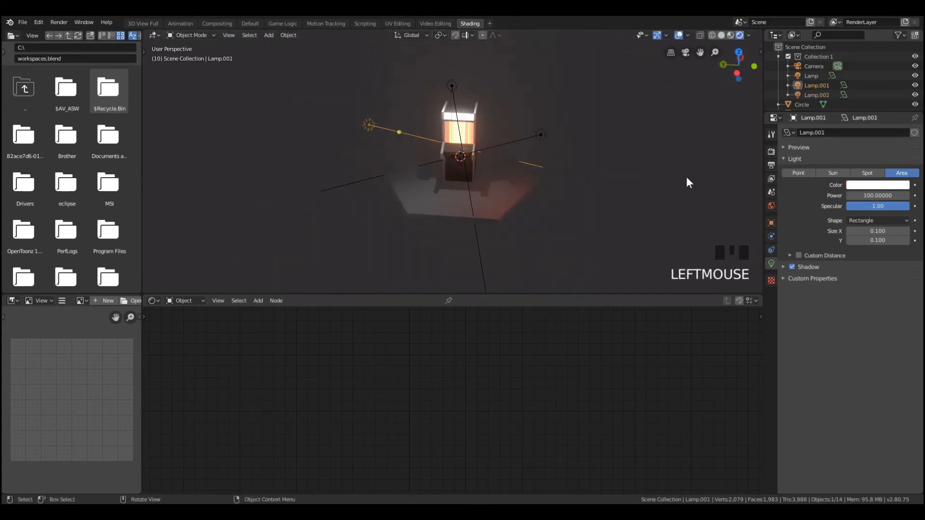
click(852, 186)
click(856, 96)
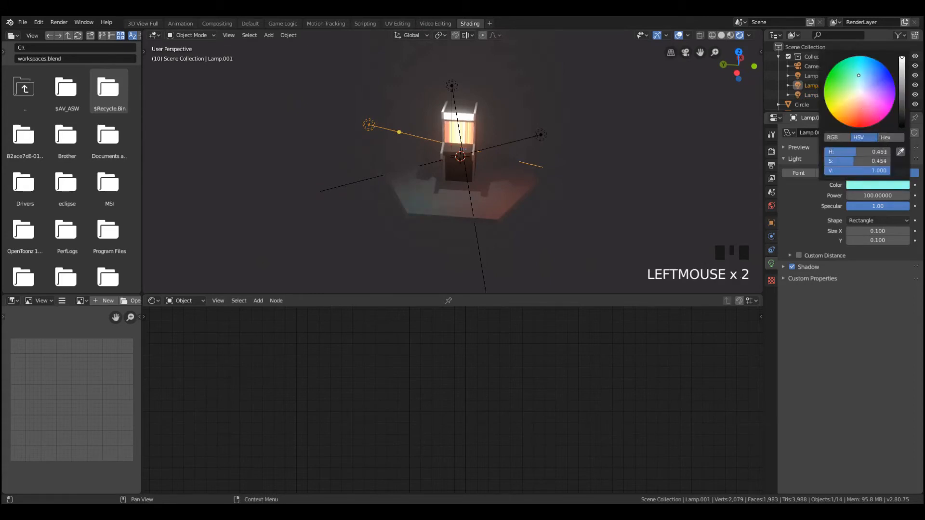
Move the left lamp closer to the cabinet in camera view and change its light color to pale violet
key(KP_0)
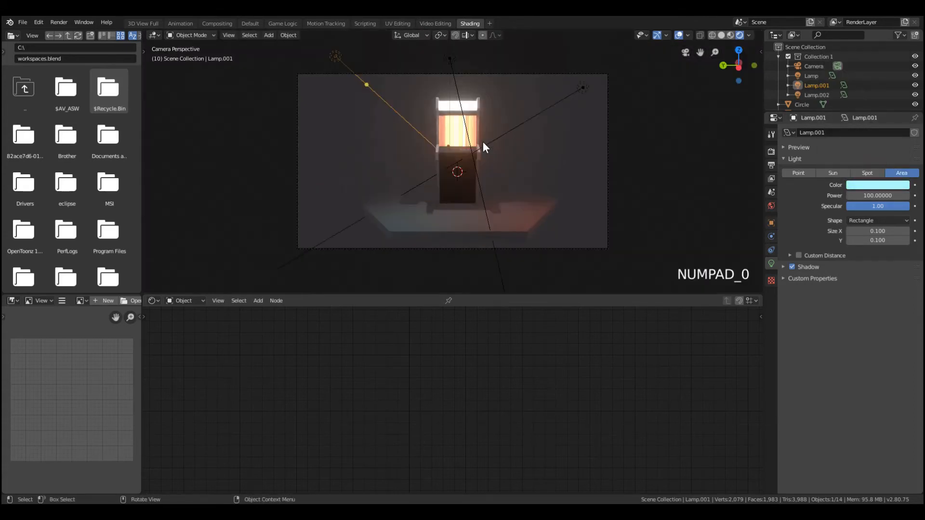
key(g)
click(460, 158)
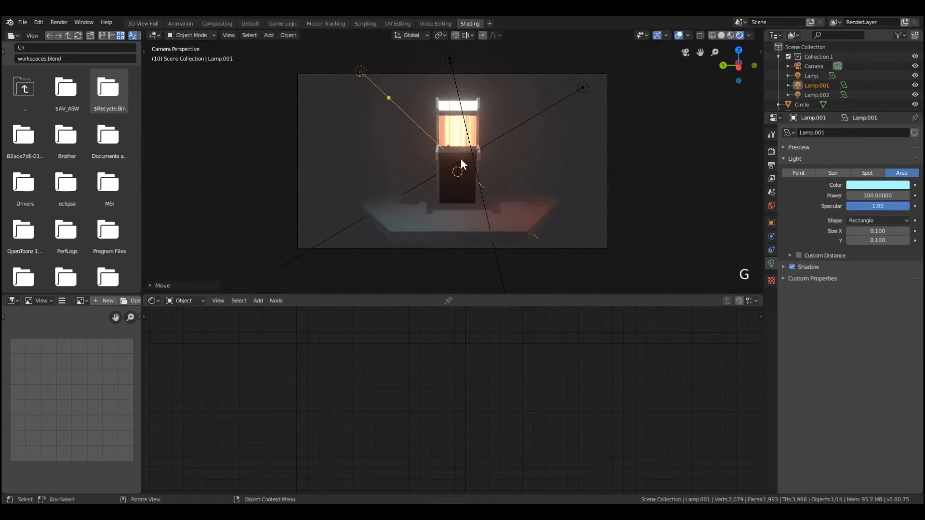
click(873, 185)
click(877, 93)
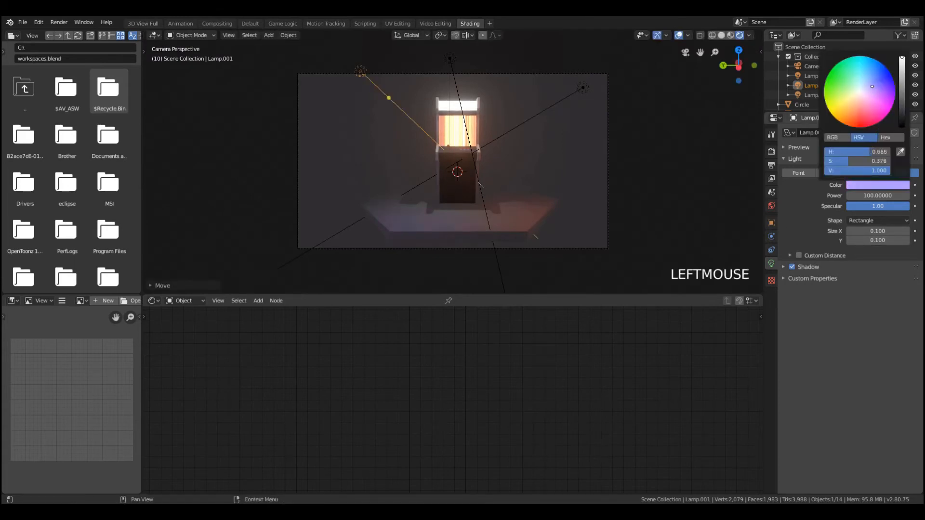
Select the hexagonal platform and give it a new material
middle_drag(527, 151, 538, 186)
click(526, 201)
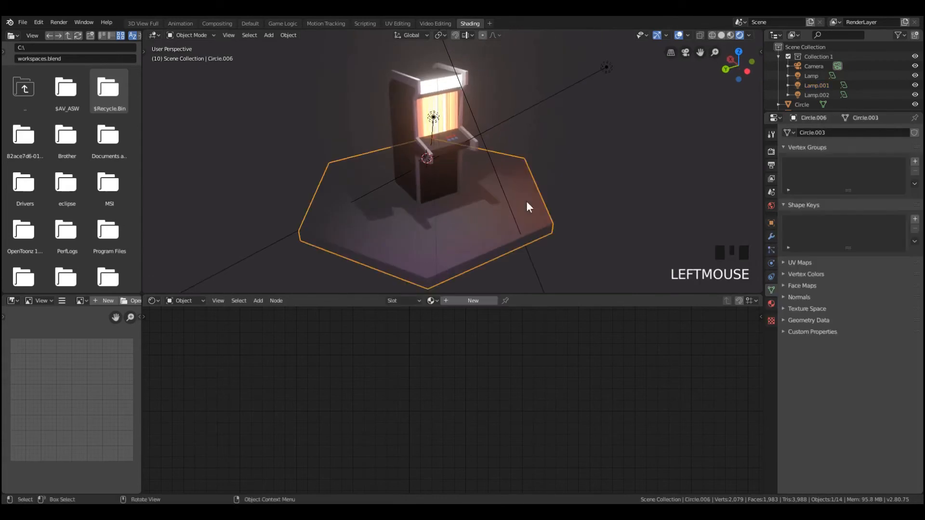
click(771, 304)
click(817, 173)
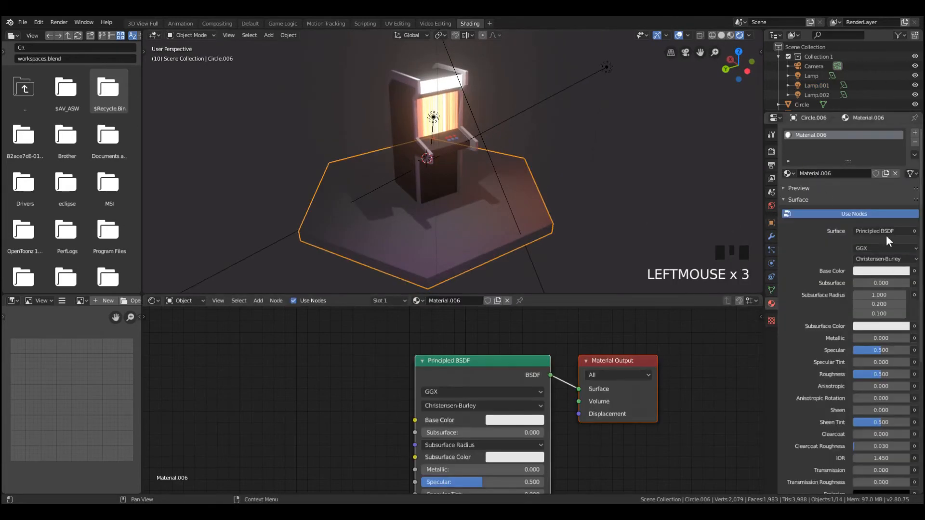
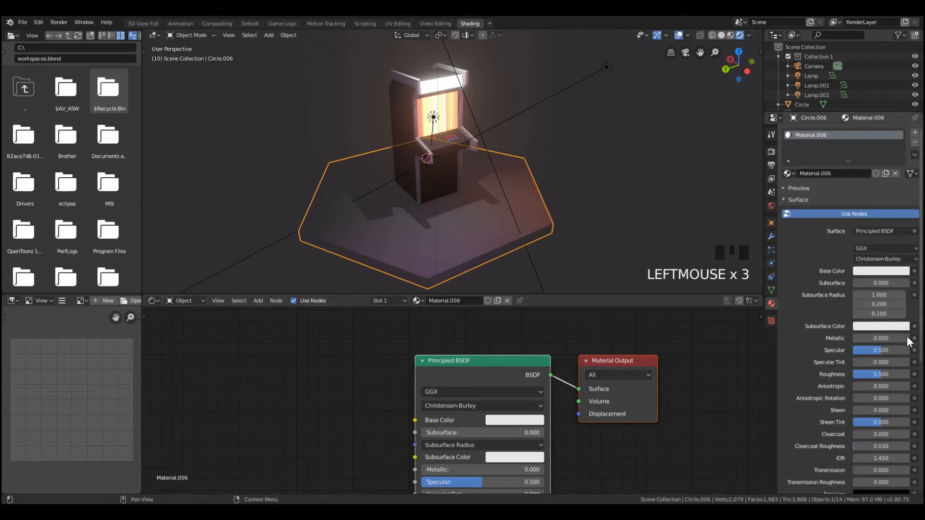
Set the hexagonal platform material's Metallic to 0.817 and Roughness to 0.333
drag(865, 338, 911, 339)
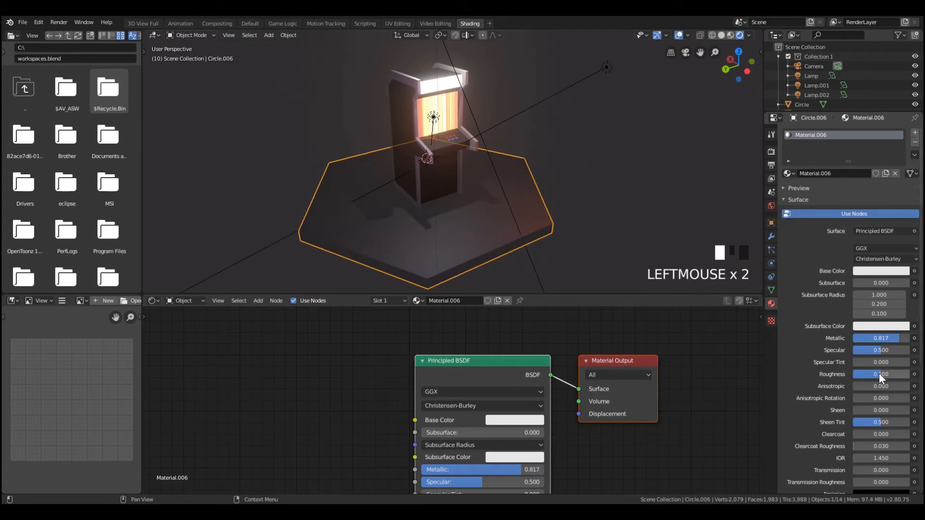
drag(875, 374, 865, 374)
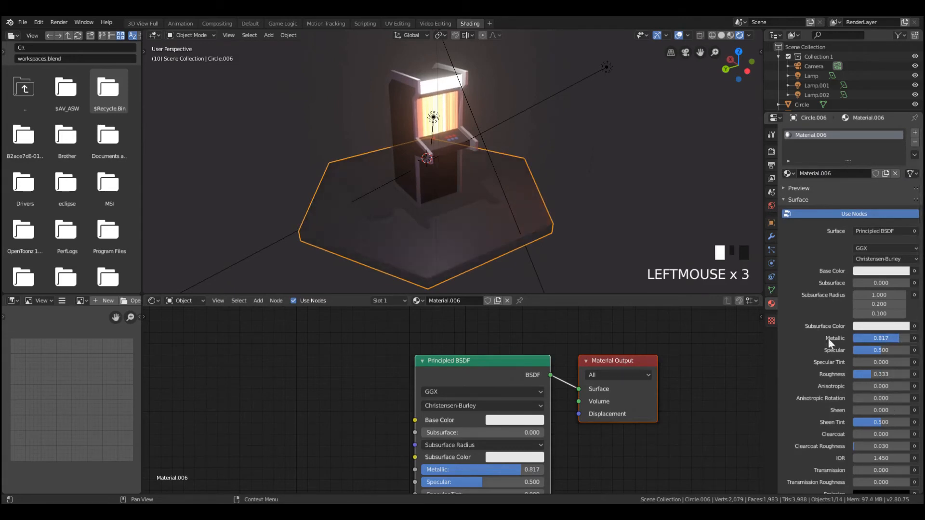
Enable Screen Space Reflections in the Eevee render settings so the platform reflects the glowing screen
middle_drag(655, 226, 617, 206)
click(771, 152)
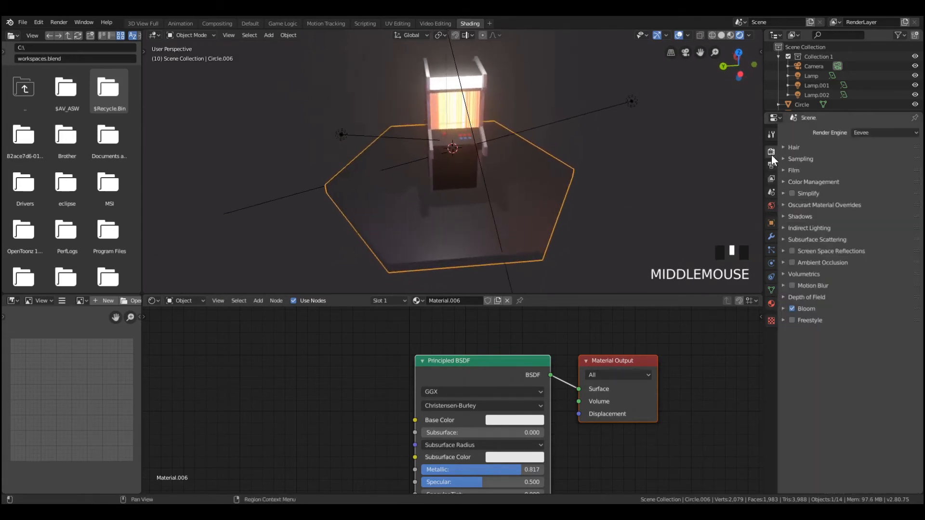
click(792, 251)
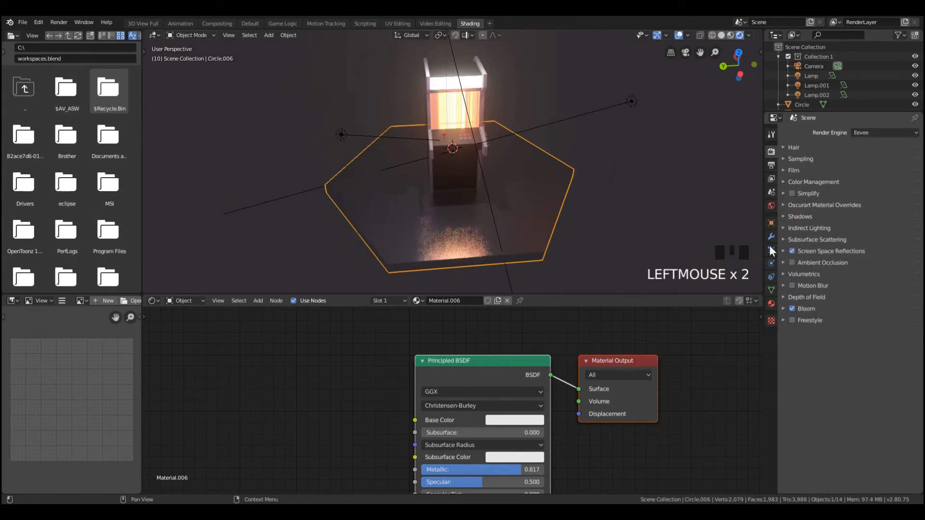
middle_drag(699, 232, 562, 189)
In camera view, move the camera about 0.37 upward along the global Z axis
key(KP_0)
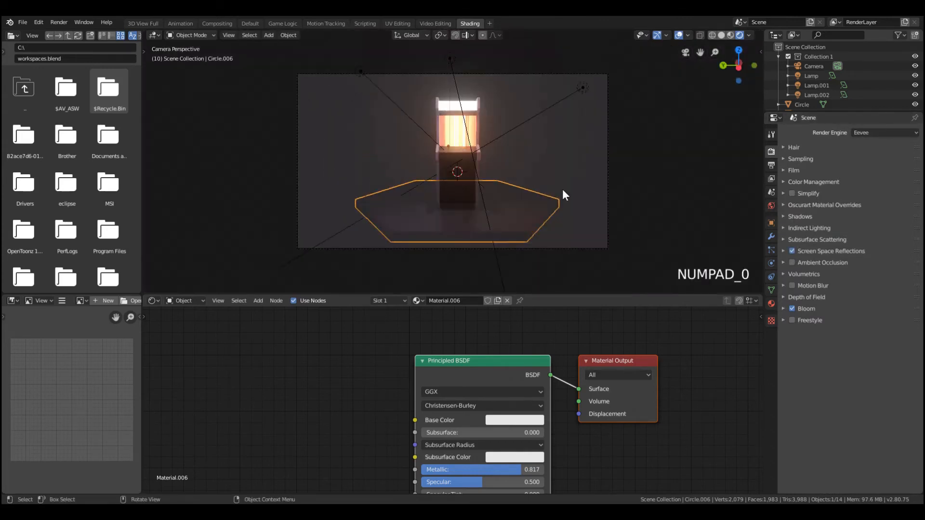
click(567, 250)
key(g)
key(z)
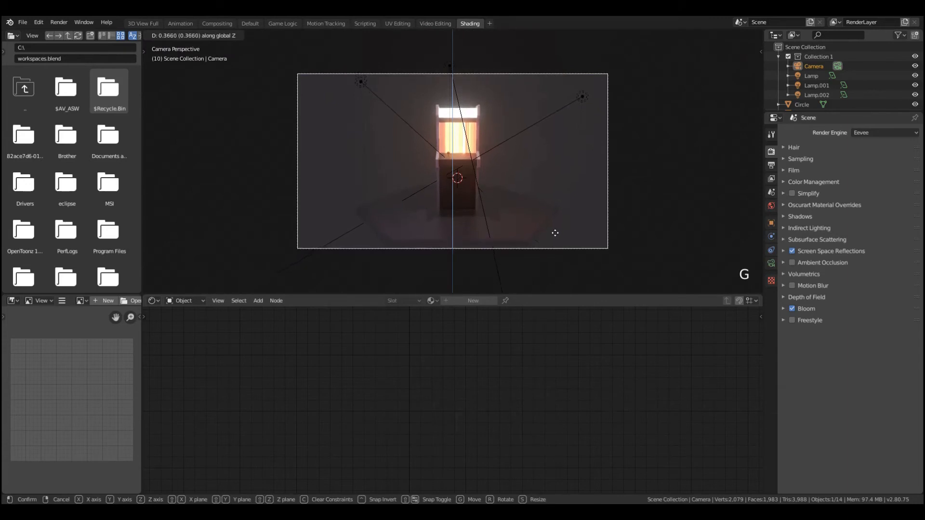
click(552, 231)
Select the hexagonal platform and lower its material's Roughness to 0.202
scroll(479, 223, up, 3)
click(497, 260)
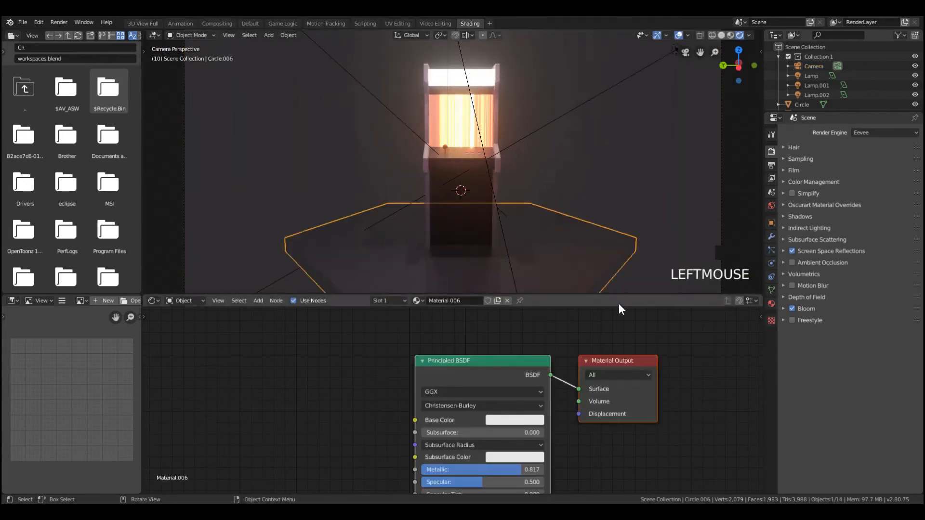
scroll(530, 282, down, 13)
scroll(485, 203, up, 6)
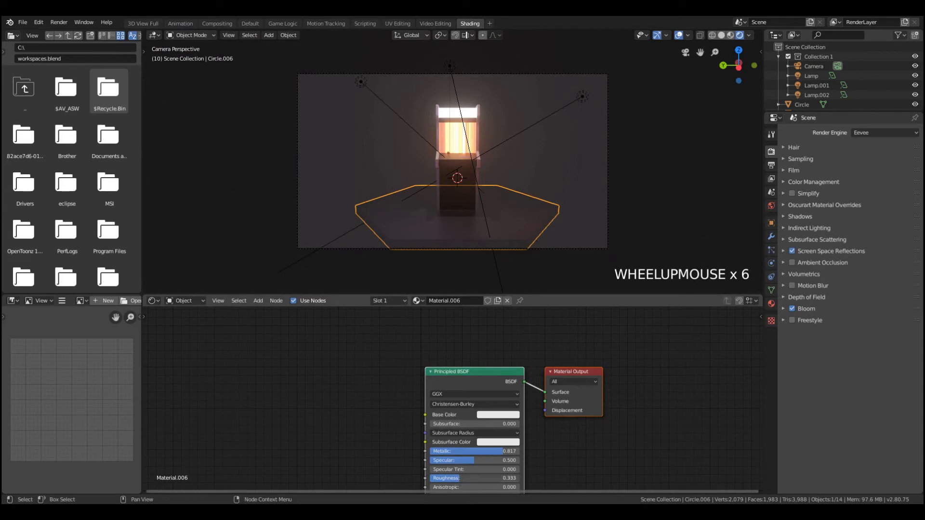
drag(470, 479, 436, 478)
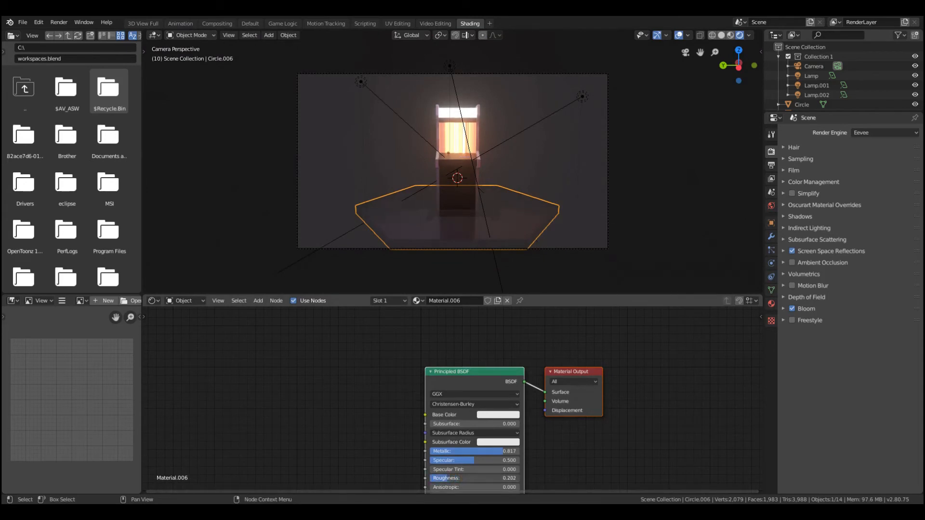
Move the camera along its local Z axis closer to the cabinet so it fills more of the frame, and deselect everything
click(592, 248)
key(g)
key(z)
key(z)
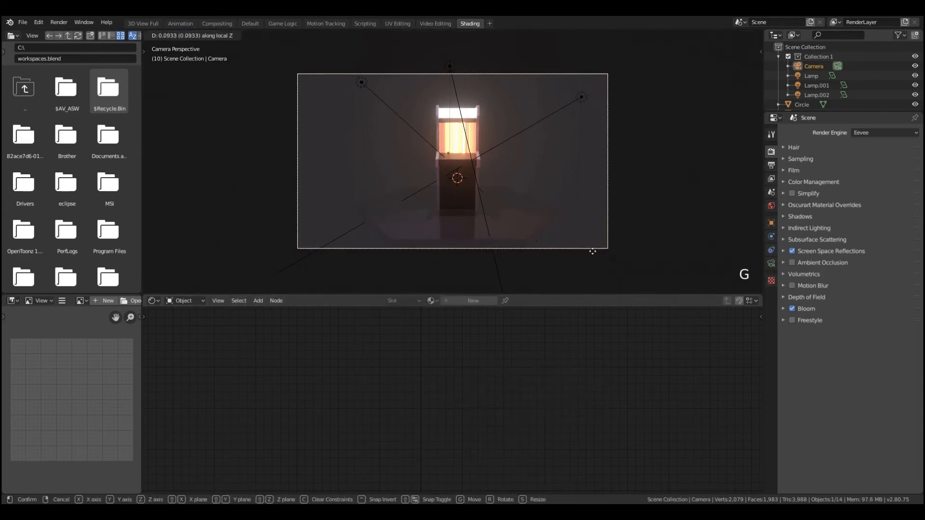
click(516, 221)
key(g)
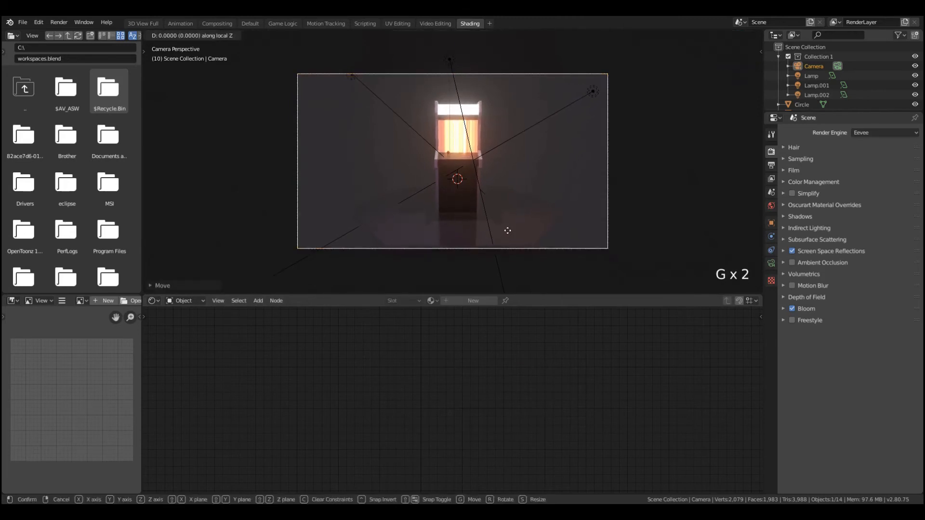
click(514, 187)
key(g)
click(512, 187)
key(a)
key(a)
key(a)
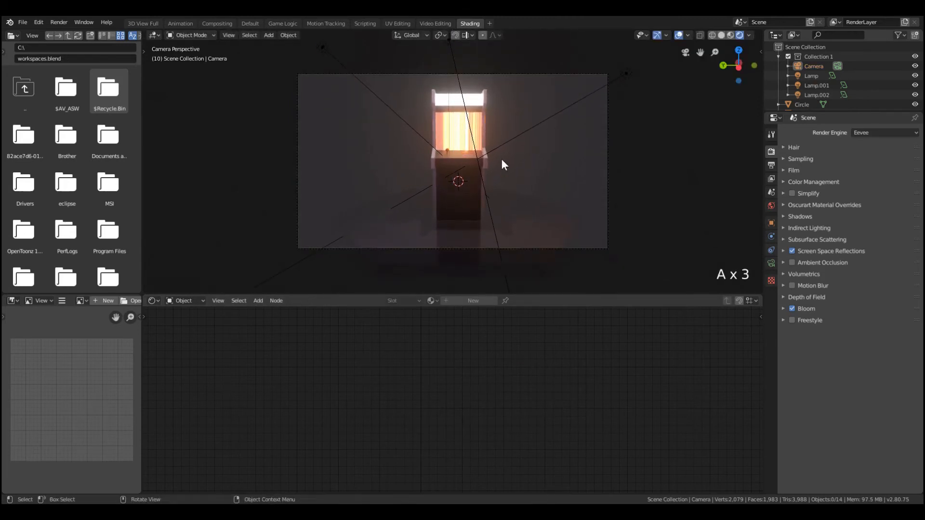
click(477, 173)
scroll(480, 173, up, 4)
key(r)
key(z)
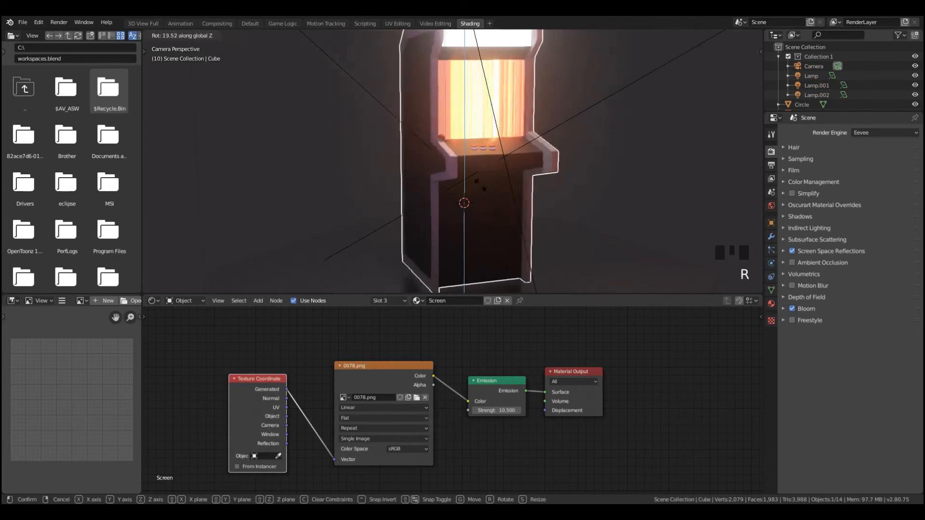
right_click(476, 184)
middle_drag(476, 183, 468, 193)
scroll(493, 159, up, 2)
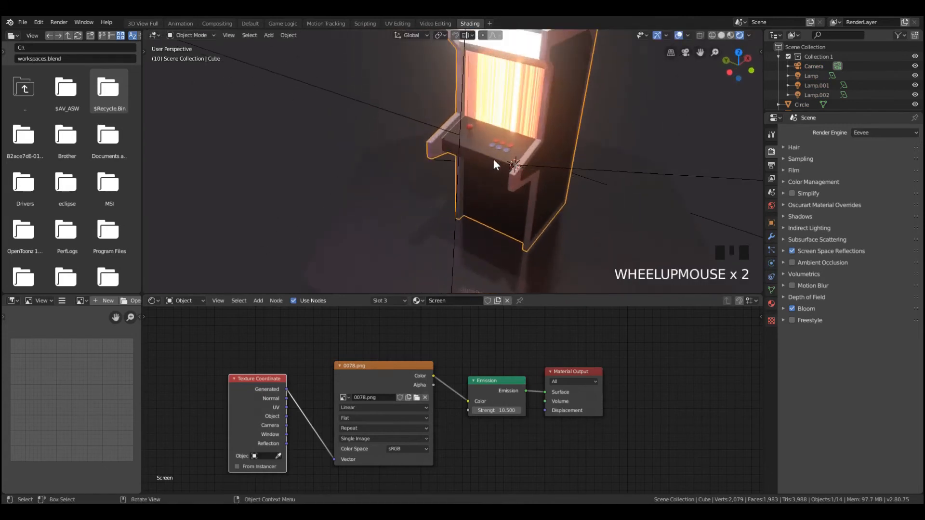
key(KP_0)
scroll(585, 176, down, 4)
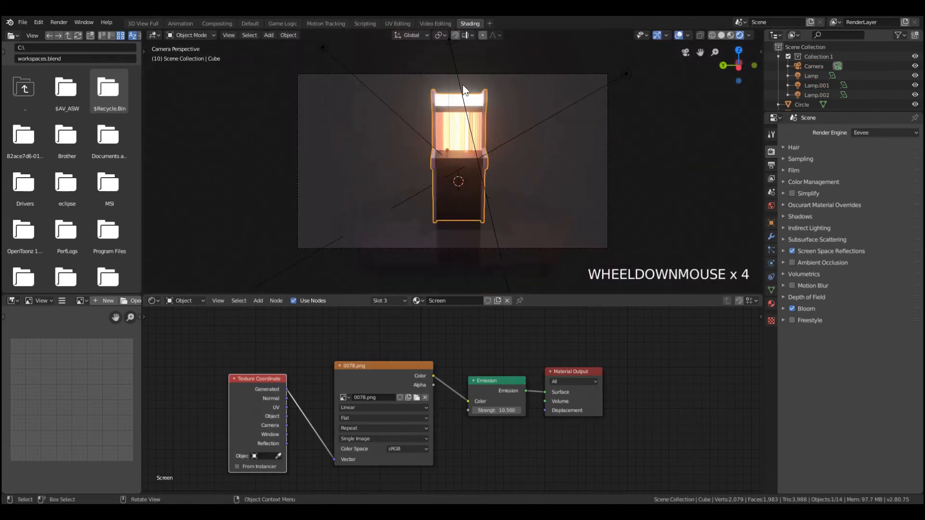
Add a point light to the scene
scroll(464, 90, down, 3)
click(451, 91)
key(shift+a)
mouse_move(527, 256)
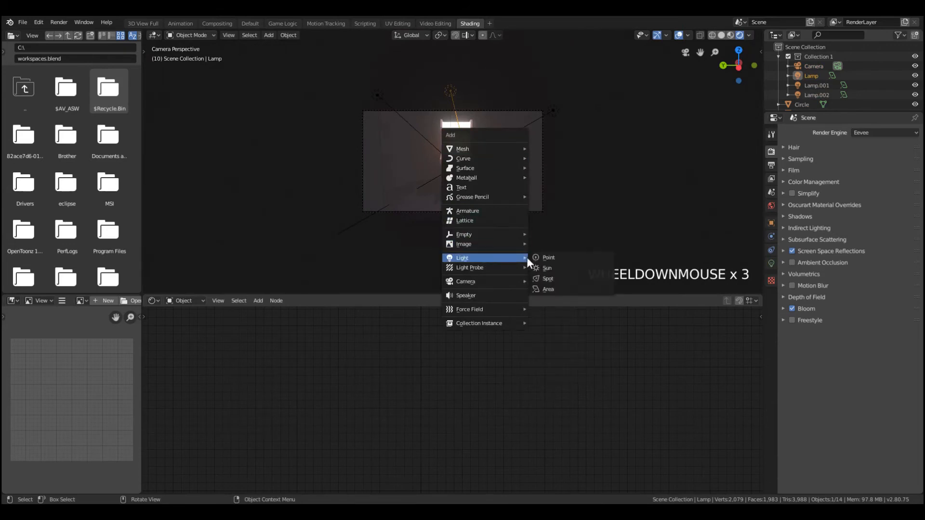
middle_drag(532, 212, 488, 144)
Move the new point light outward along the X axis to the front of the cabinet
key(g)
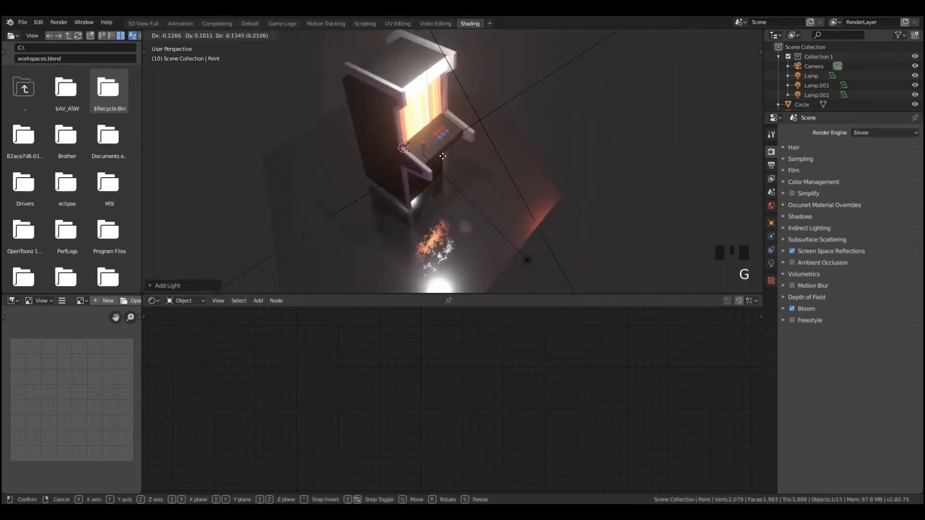
key(g)
Adjust the point light's height along the Z axis so it sits in front of the arcade screen
key(g)
key(x)
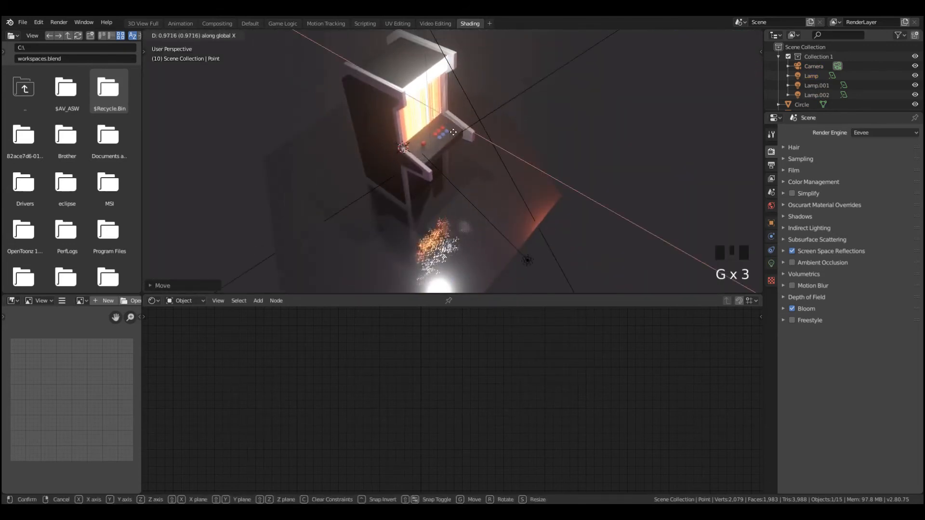
click(465, 130)
key(g)
key(z)
click(456, 151)
key(x)
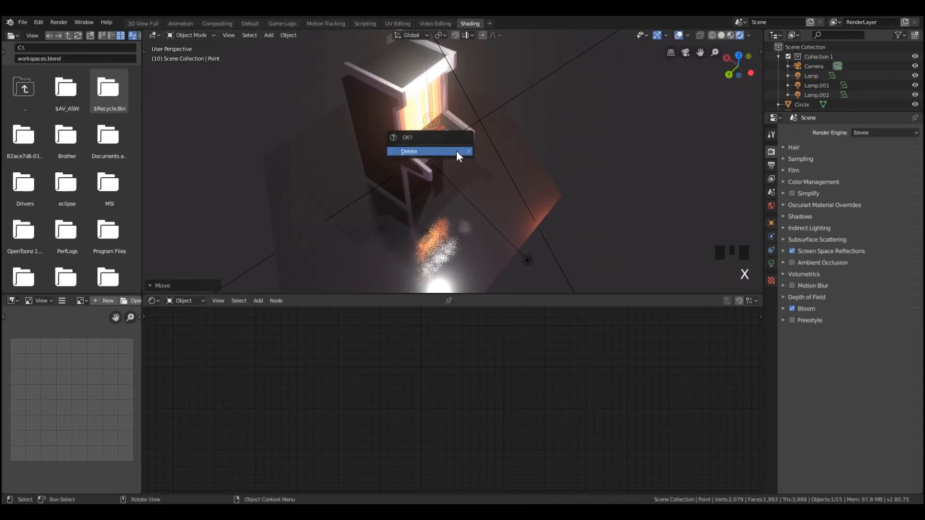
key(g)
key(z)
click(420, 161)
middle_drag(420, 161, 461, 153)
Add an irradiance volume light probe and scale it up around the arcade cabinet
key(shift+a)
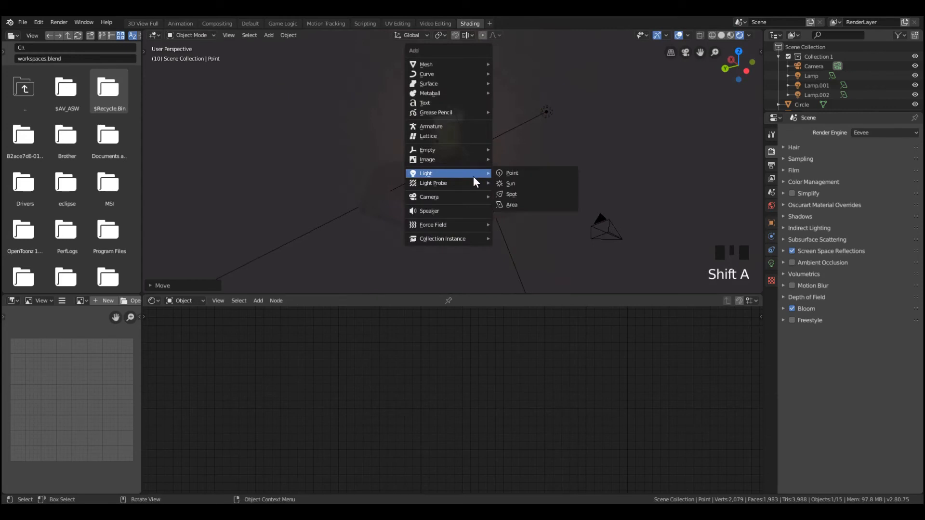
mouse_move(462, 182)
click(519, 203)
scroll(471, 197, down, 1)
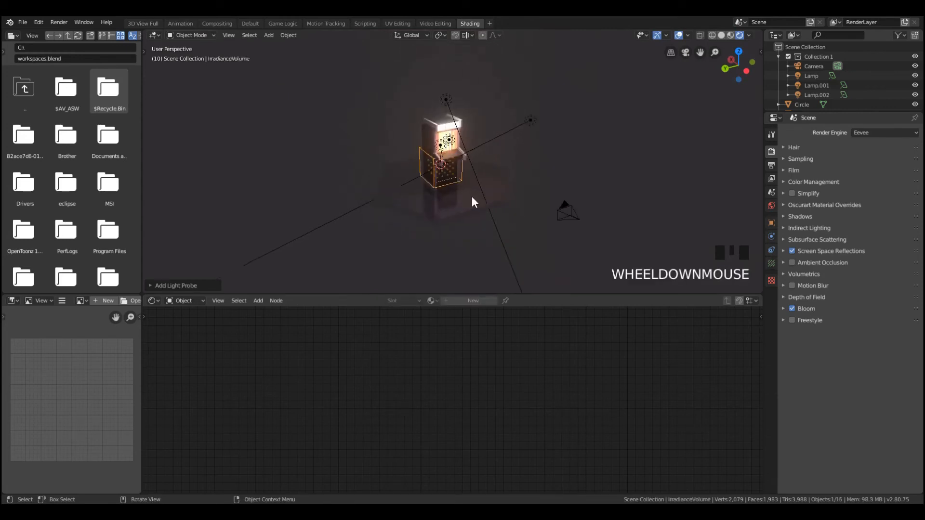
scroll(453, 176, up, 7)
key(s)
scroll(512, 202, down, 5)
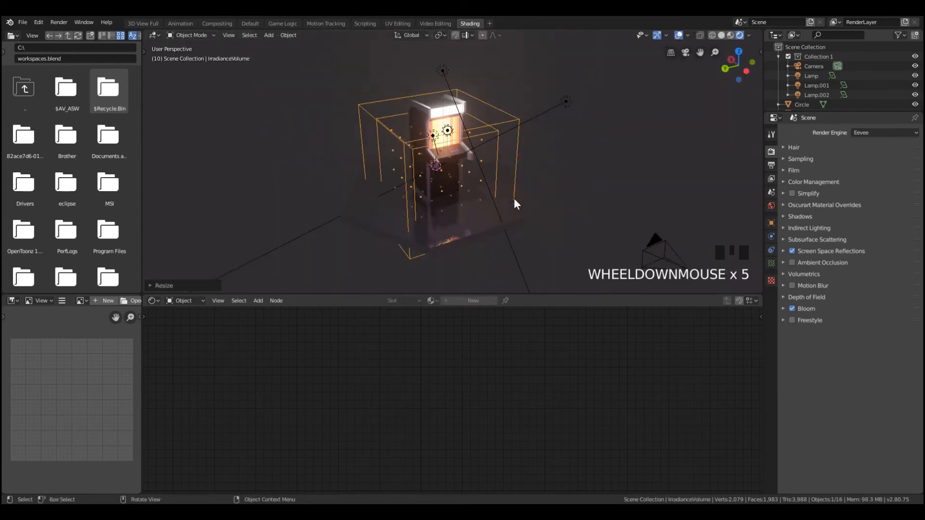
Move the irradiance volume along the Z axis so it encloses the whole cabinet
key(z)
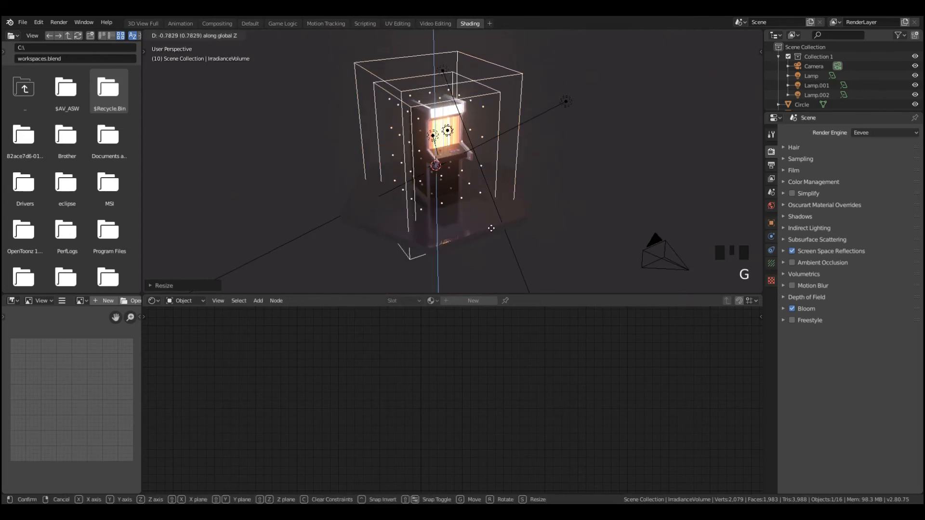
click(491, 233)
middle_drag(491, 233, 442, 241)
middle_drag(530, 191, 441, 193)
Bake the scene's indirect lighting with the irradiance volume
scroll(520, 140, up, 13)
scroll(463, 152, up, 1)
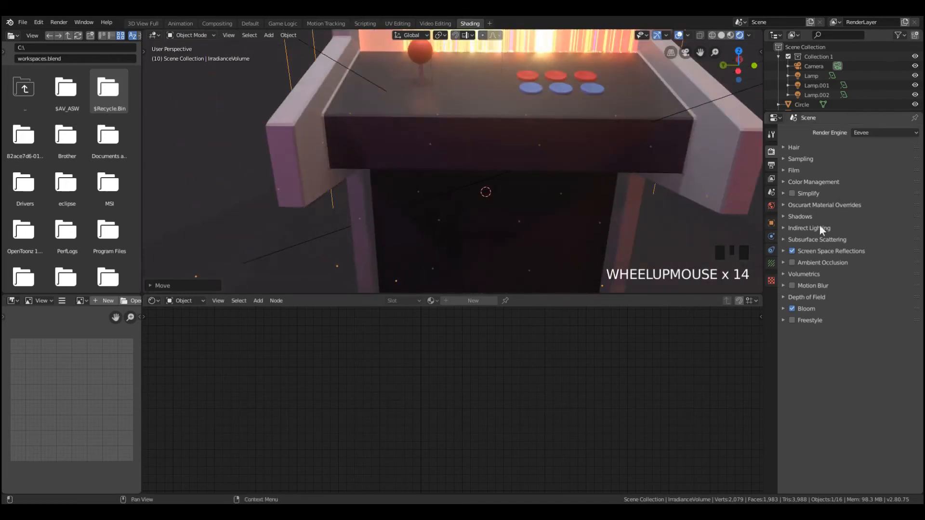
click(797, 228)
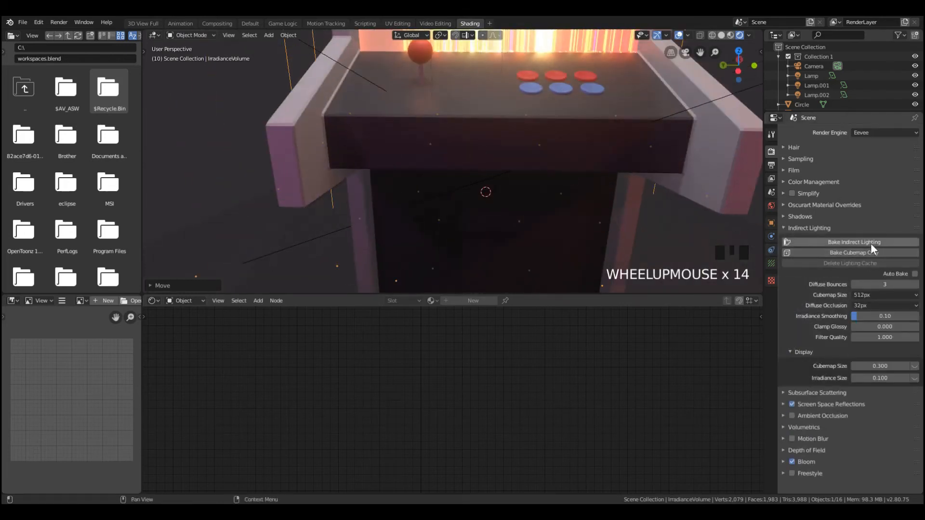
click(871, 242)
Examine the baked indirect light on the control panel and side arms from several angles
scroll(499, 92, down, 8)
scroll(490, 129, down, 1)
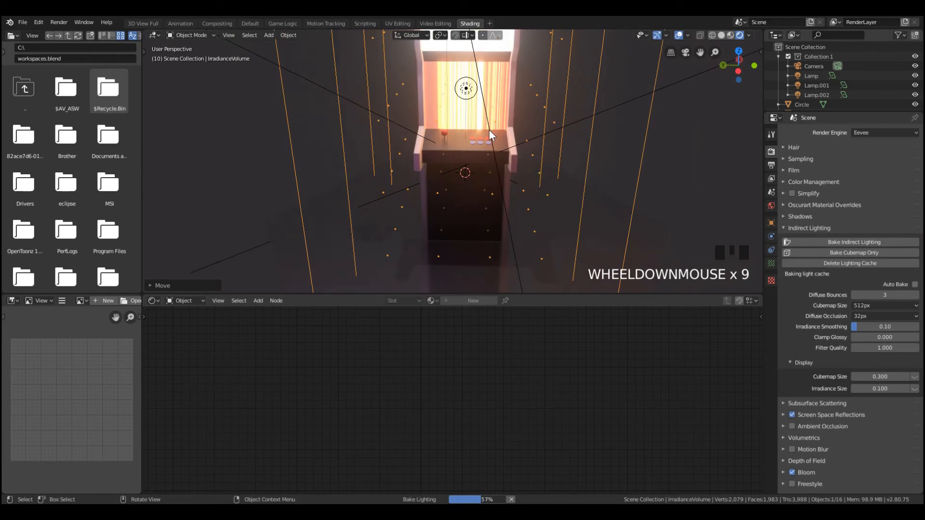
scroll(490, 131, down, 1)
scroll(488, 124, up, 1)
scroll(493, 131, up, 6)
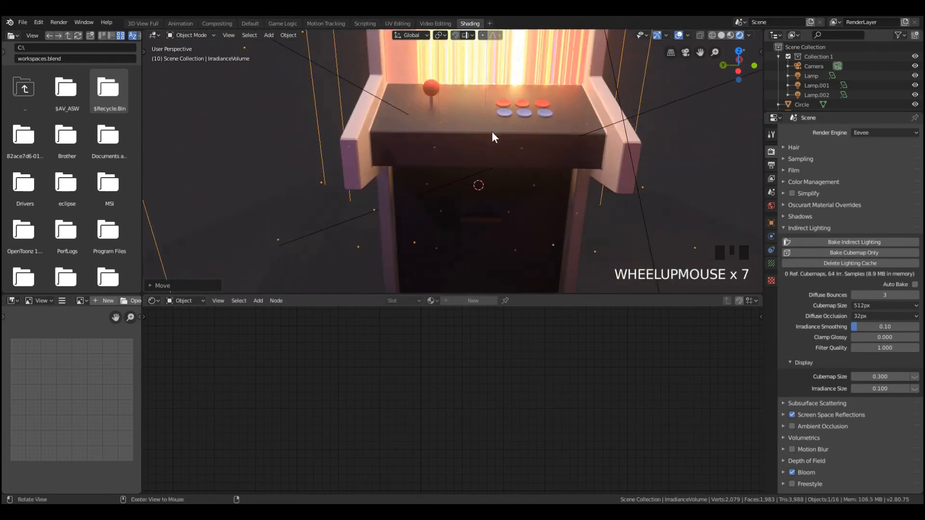
middle_drag(493, 131, 479, 80)
scroll(408, 73, down, 3)
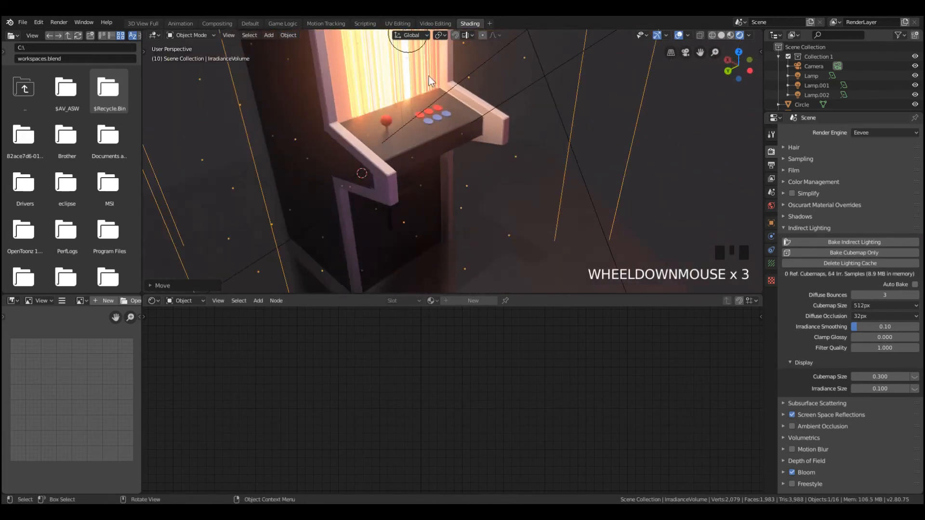
middle_drag(440, 70, 527, 91)
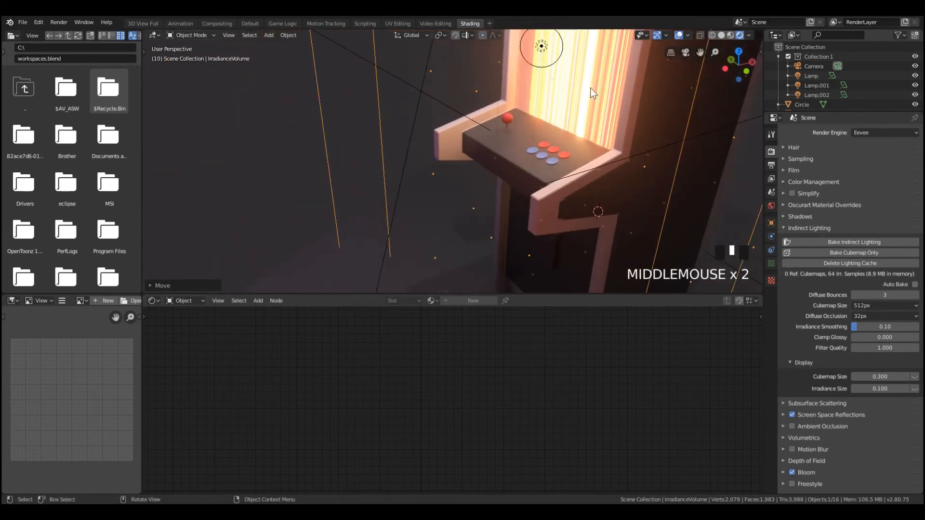
middle_drag(590, 87, 567, 88)
middle_drag(435, 67, 463, 86)
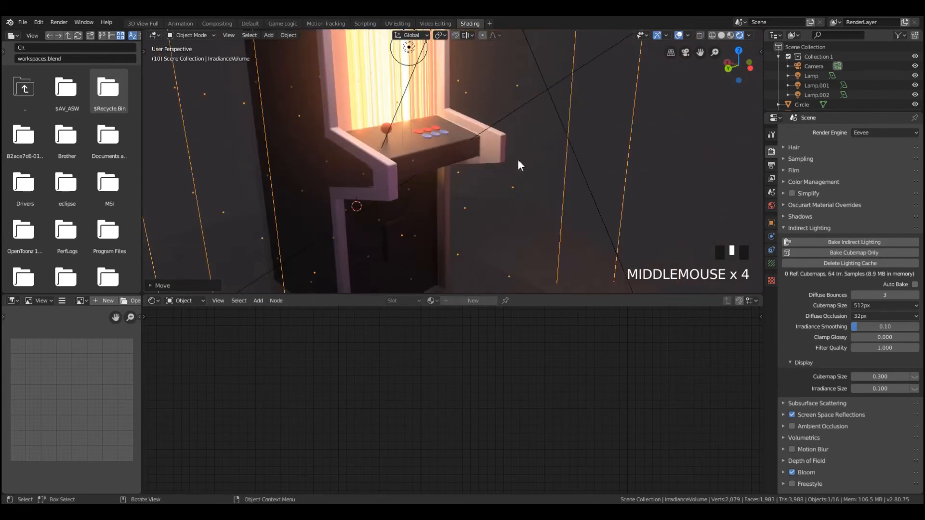
middle_drag(393, 109, 448, 139)
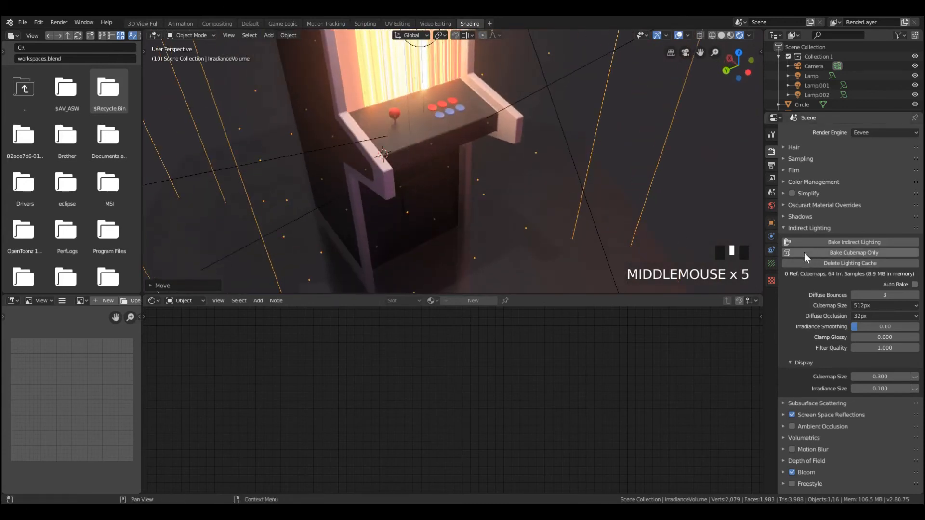
Delete the lighting cache, rebake the indirect lighting, and return to the camera view with nothing selected
click(820, 264)
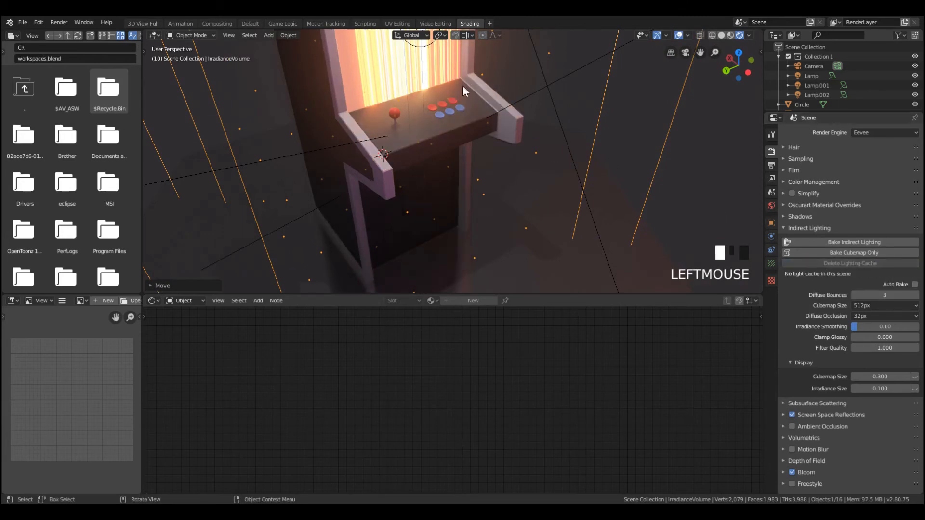
click(837, 242)
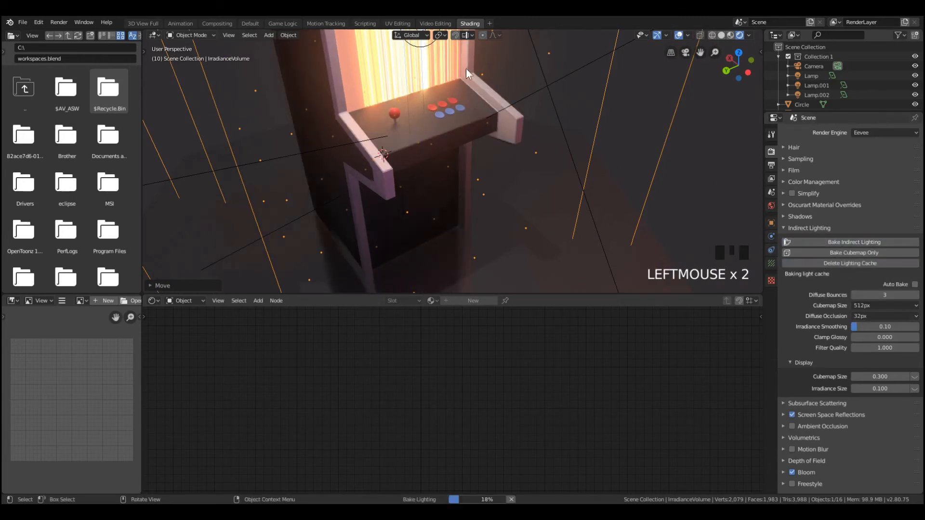
scroll(490, 91, down, 5)
middle_drag(510, 120, 484, 75)
scroll(496, 139, down, 3)
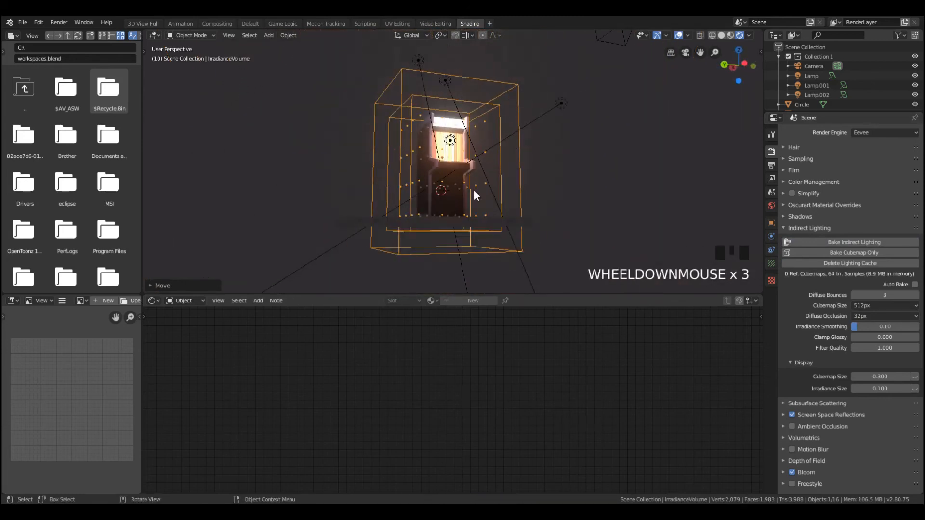
key(KP_0)
scroll(486, 188, up, 5)
scroll(577, 204, down, 3)
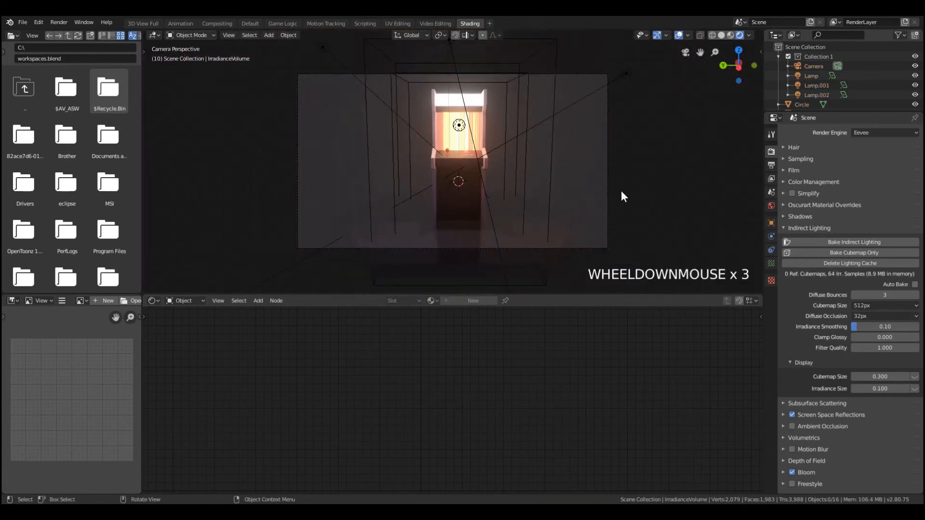
click(620, 197)
click(615, 202)
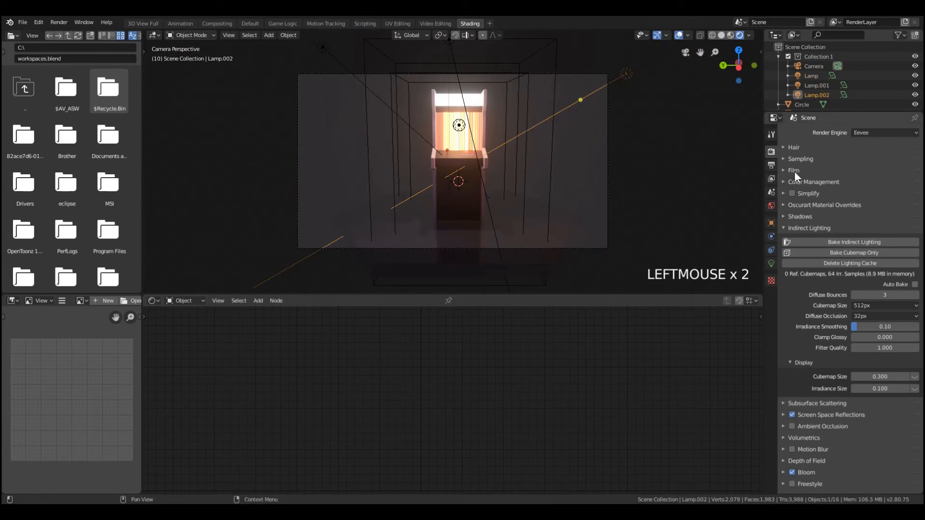
key(a)
key(a)
key(a)
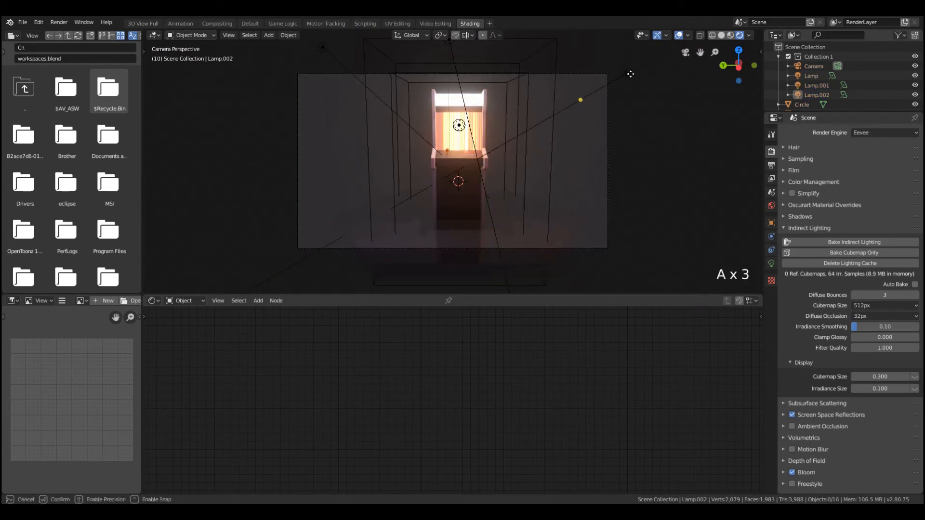
click(629, 73)
click(628, 73)
key(Tab)
click(627, 72)
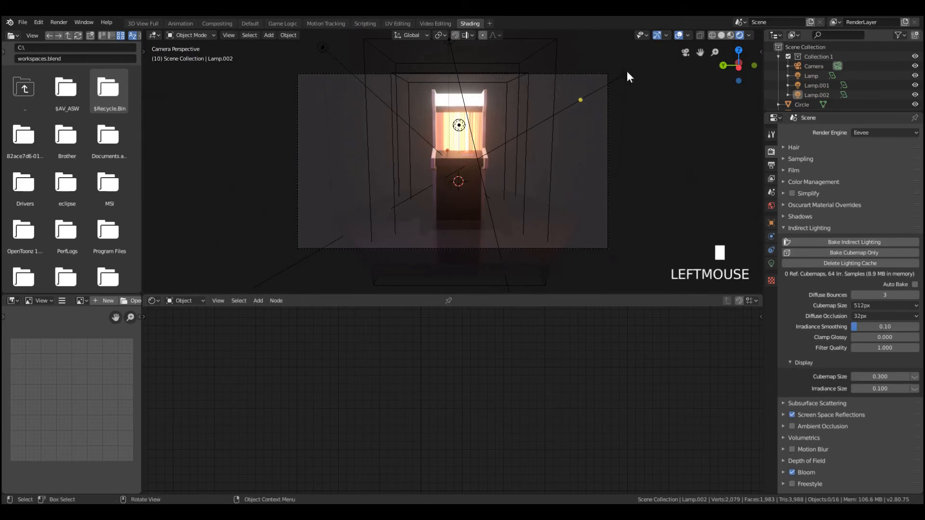
scroll(628, 72, up, 3)
middle_drag(629, 72, 627, 109)
scroll(627, 109, down, 3)
click(530, 145)
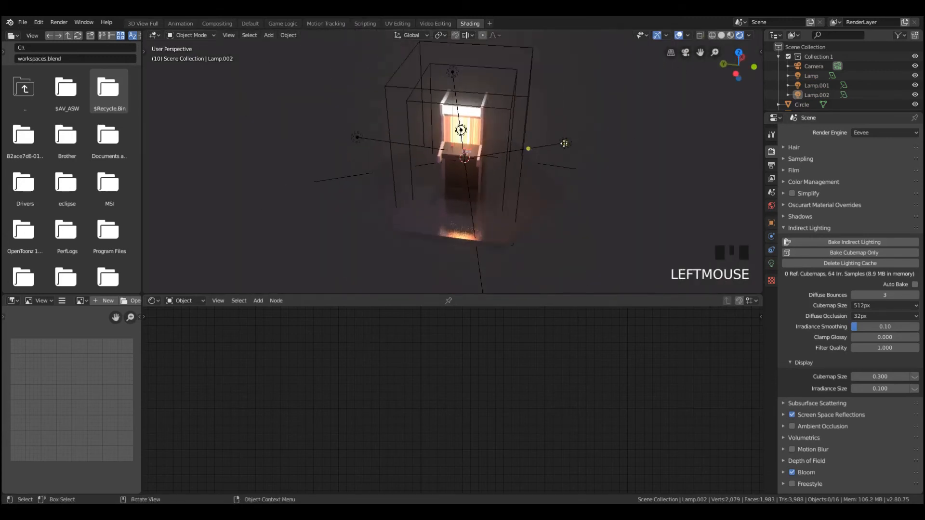
click(569, 142)
key(b)
drag(552, 134, 667, 202)
key(a)
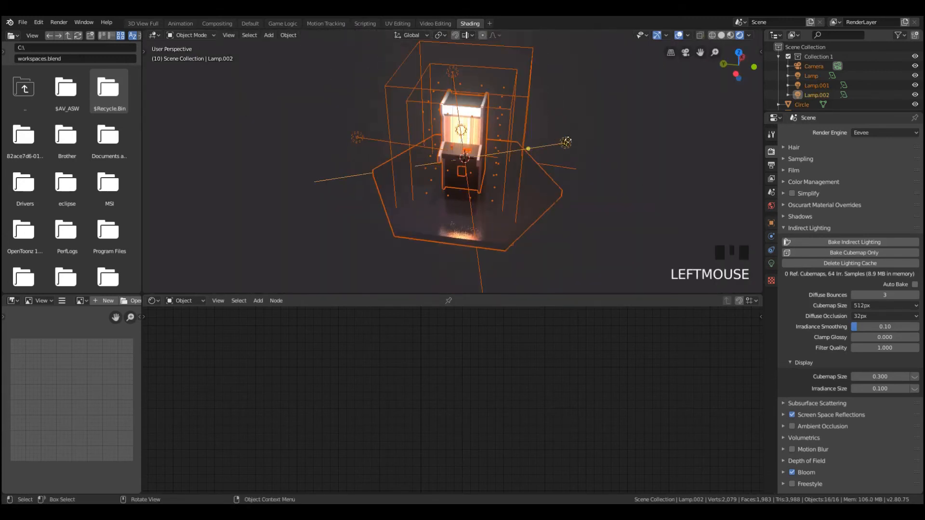
key(a)
key(a)
In the Default workspace, move the orange area lamp closer to the cabinet, near the top edge of the camera frame right of the machine
click(250, 23)
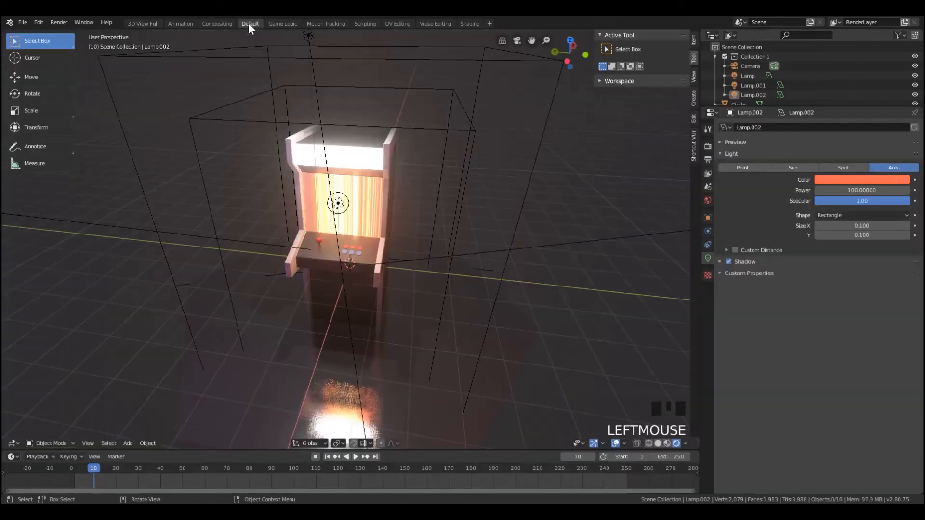
middle_drag(530, 159, 557, 163)
scroll(545, 166, down, 4)
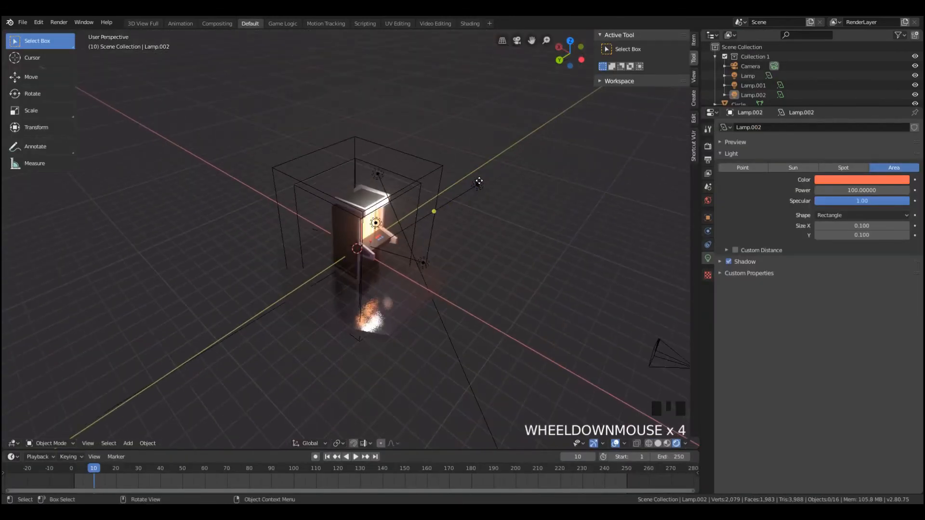
click(479, 182)
key(g)
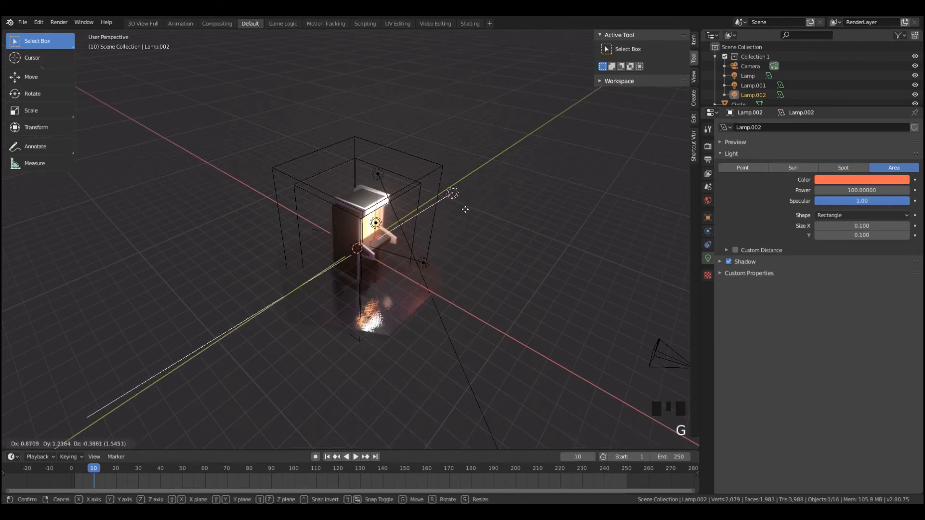
click(444, 213)
key(KP_0)
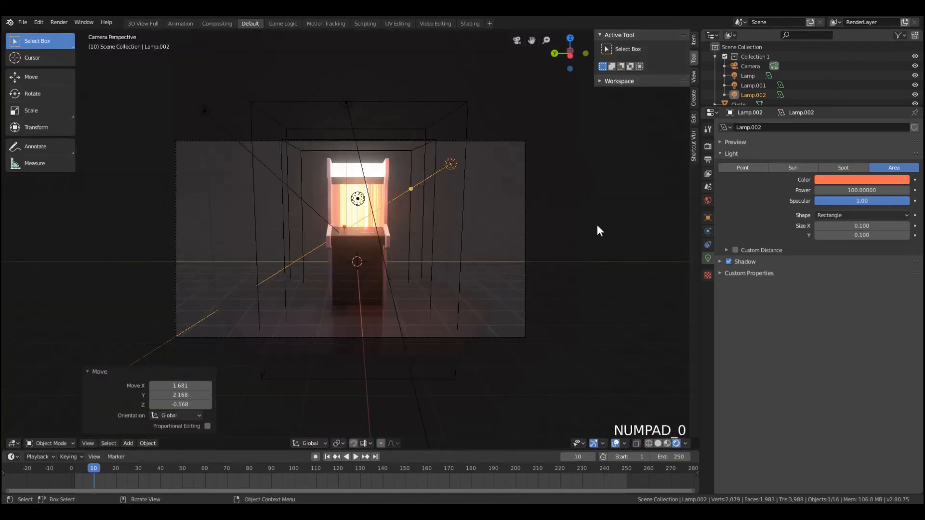
key(g)
click(552, 188)
Move the pink area lamp just inside the upper left part of the camera frame and leave nothing selected
middle_drag(553, 187, 317, 177)
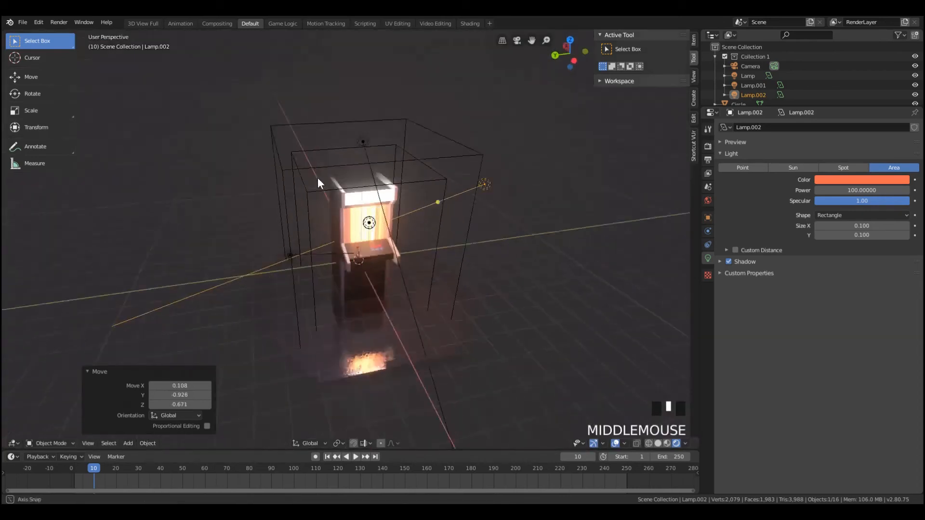
scroll(322, 250, down, 3)
click(353, 284)
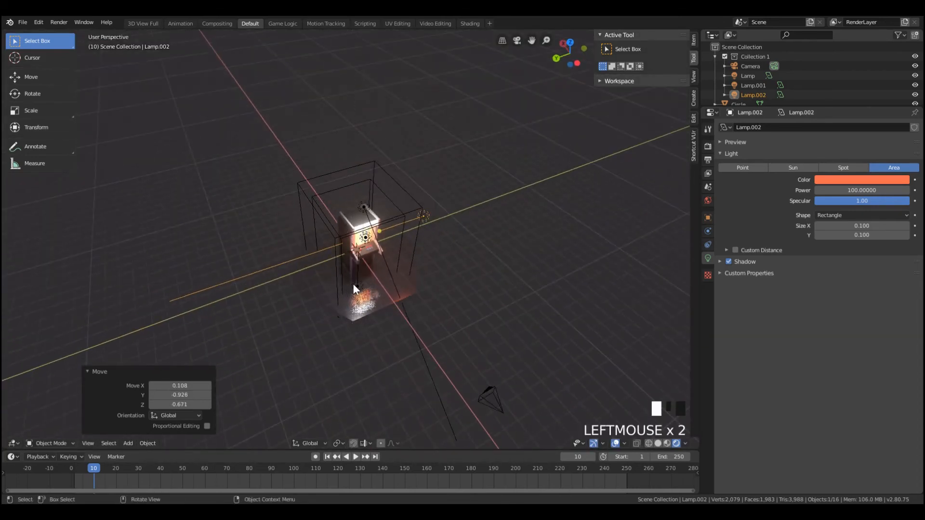
click(354, 284)
key(g)
click(393, 285)
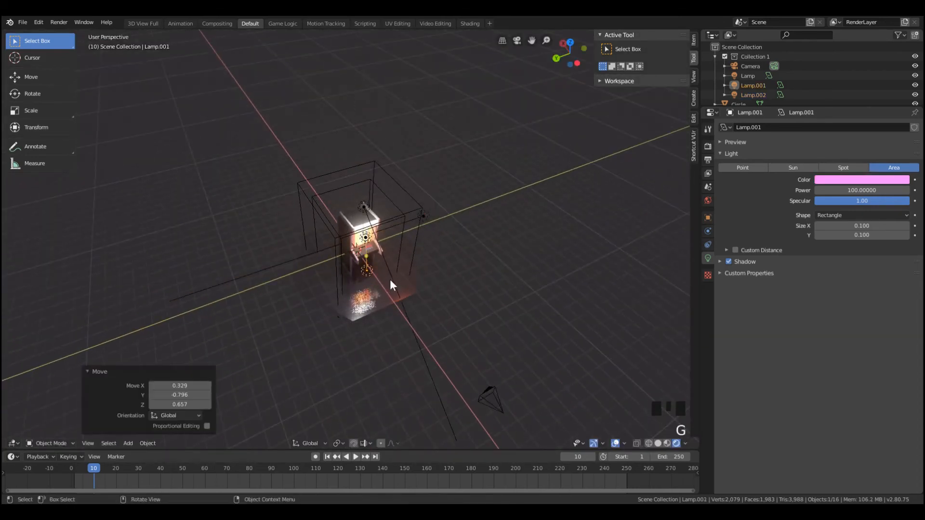
key(KP_0)
key(g)
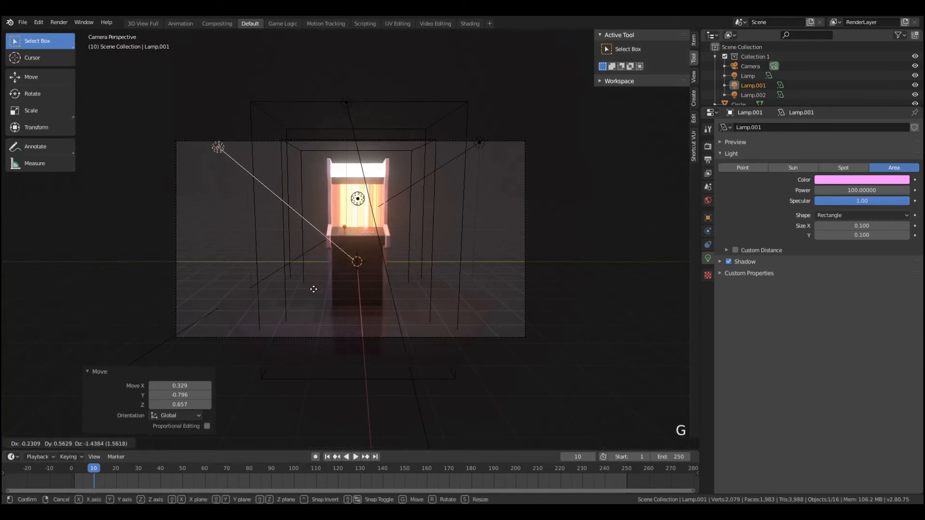
click(335, 231)
key(a)
key(a)
key(a)
In the Shading workspace's World shader, add a Volume Scatter node and connect it to the World Output's Volume input
click(468, 23)
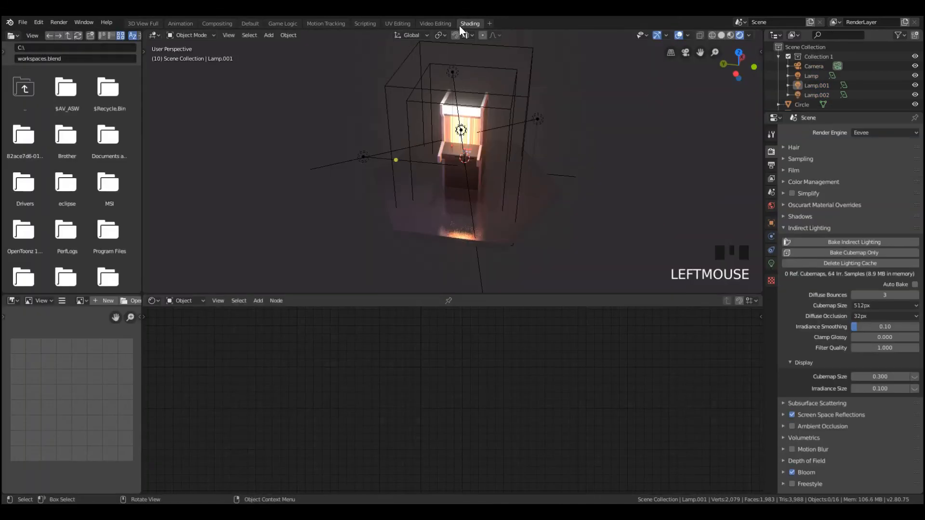
click(247, 23)
click(214, 23)
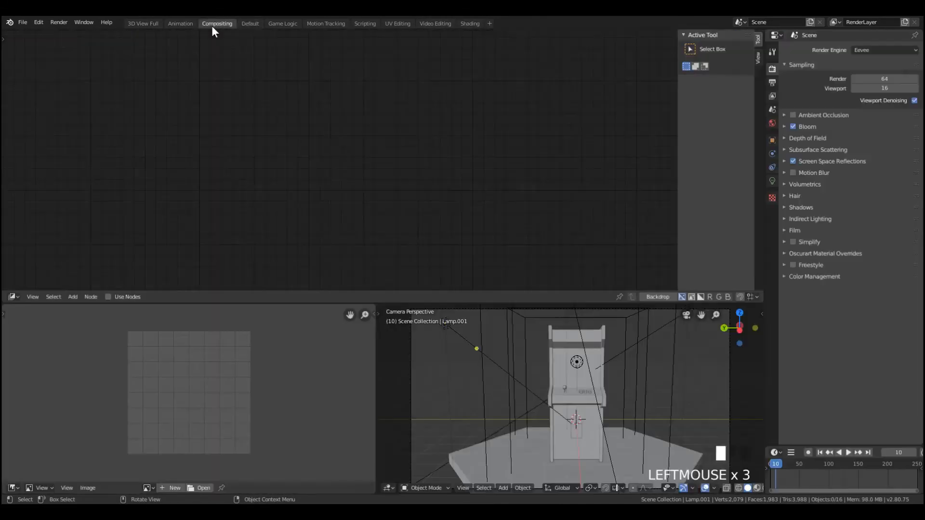
click(464, 23)
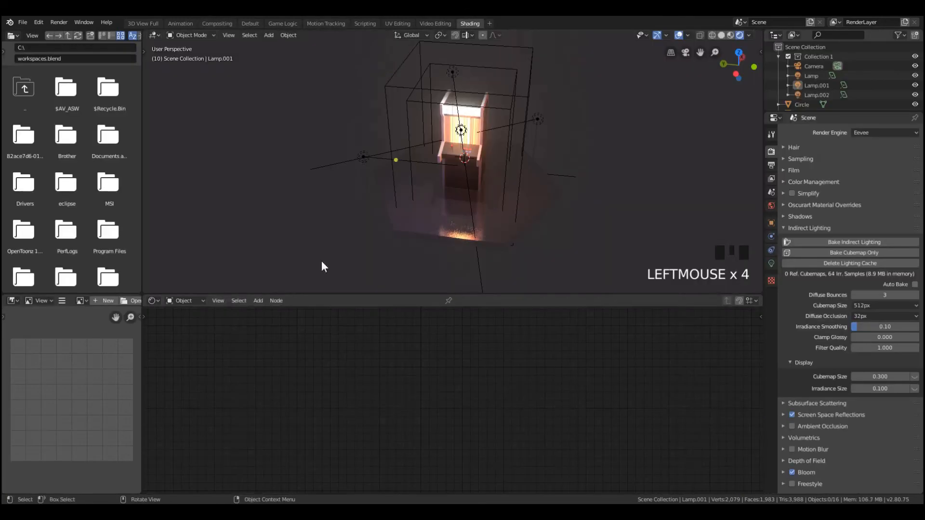
click(186, 299)
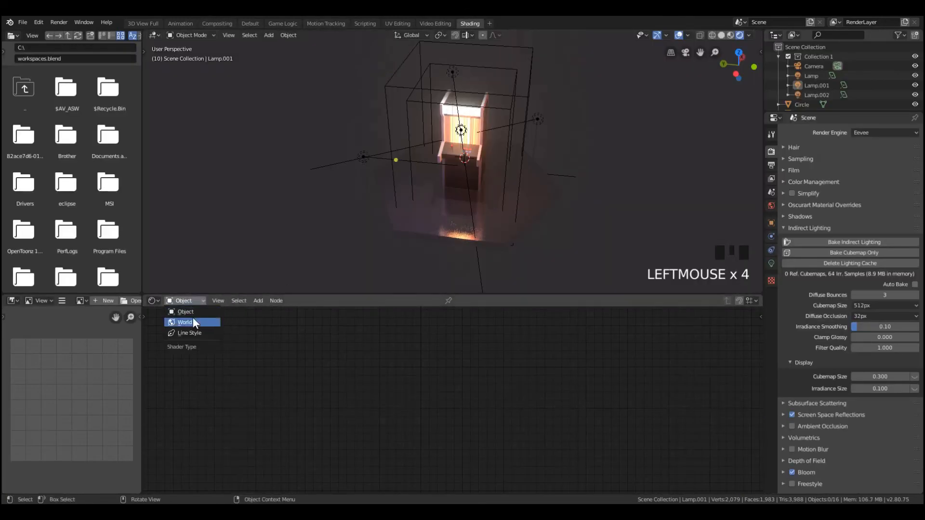
click(193, 317)
key(shift+a)
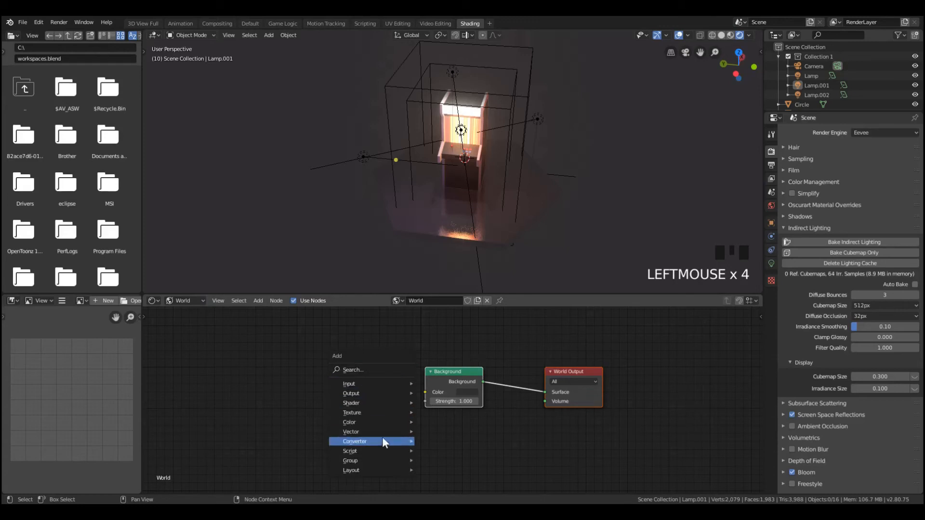
mouse_move(384, 403)
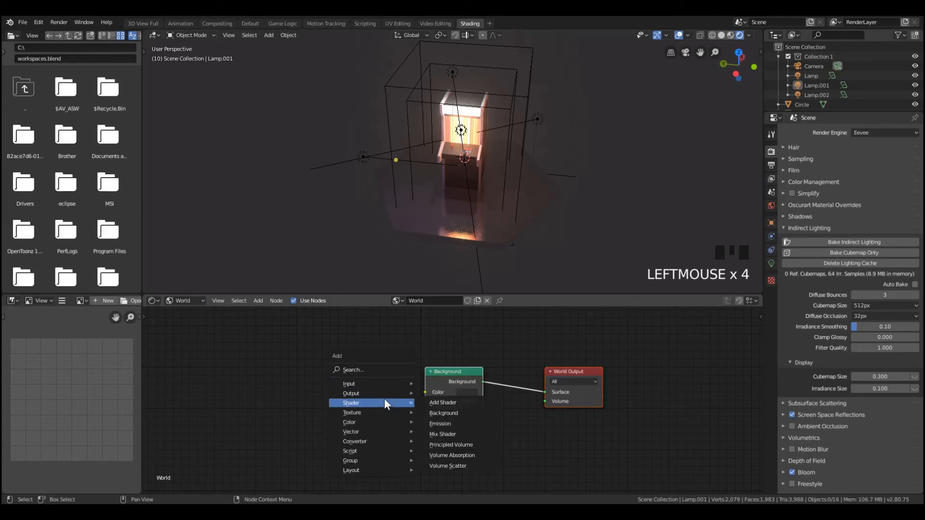
click(449, 465)
click(493, 443)
drag(481, 441, 546, 402)
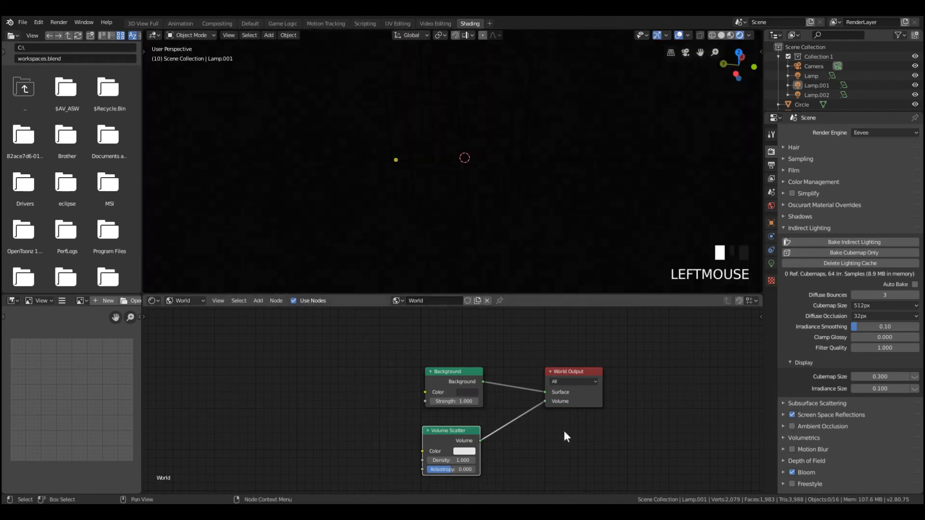
Look through the camera and set the Volume Scatter node's density to 0.1
key(KP_0)
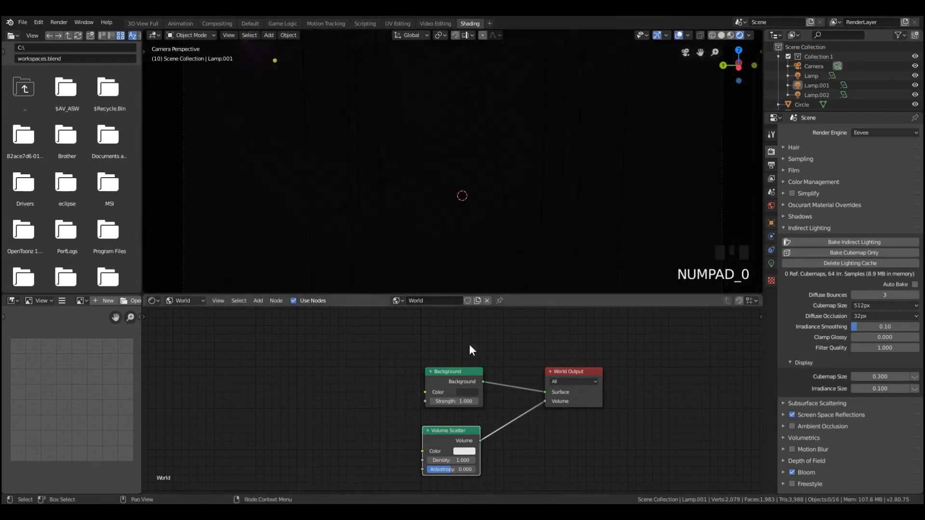
scroll(751, 287, down, 6)
scroll(375, 120, up, 5)
scroll(288, 101, down, 3)
scroll(304, 76, up, 2)
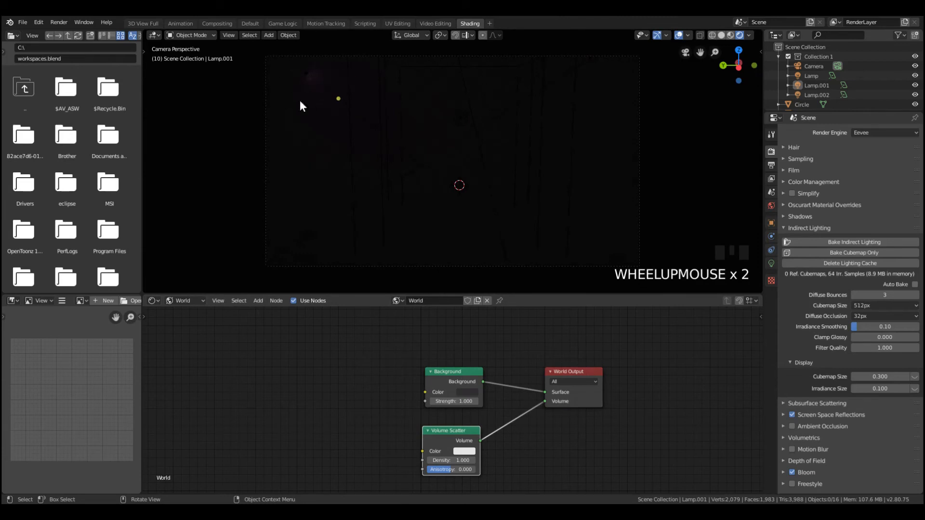
click(451, 460)
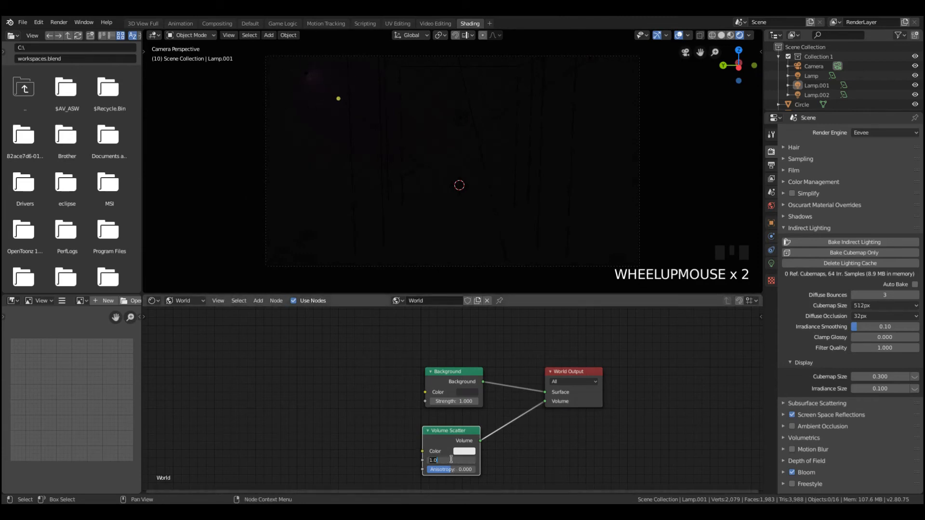
text(0.1)
click(334, 406)
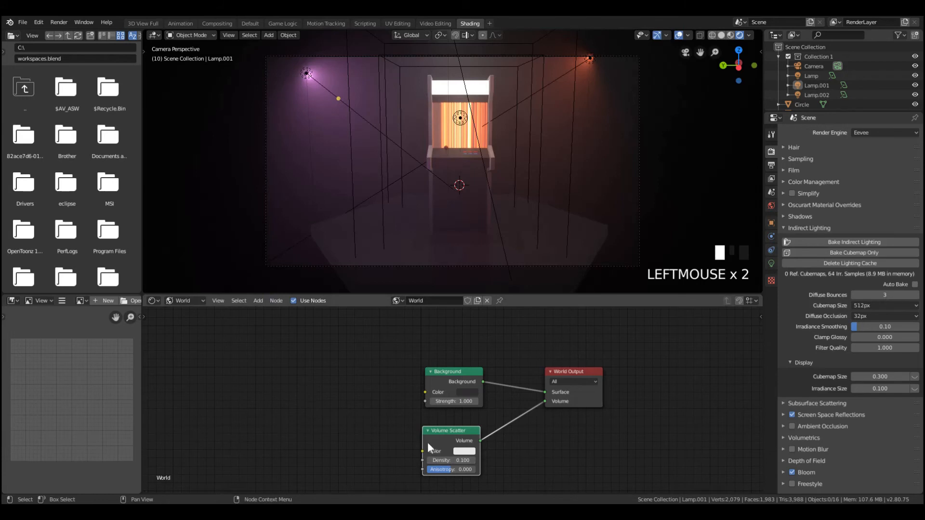
Set the Volume Scatter node's density to 0.05
mouse_move(451, 461)
mouse_down()
mouse_move(477, 461)
mouse_move(451, 461)
mouse_up()
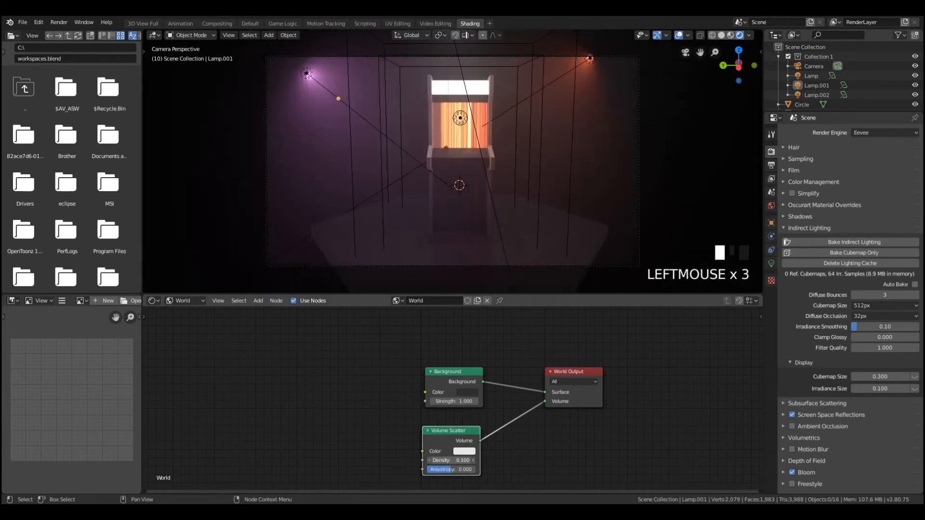
click(454, 460)
text(0.05)
key(Return)
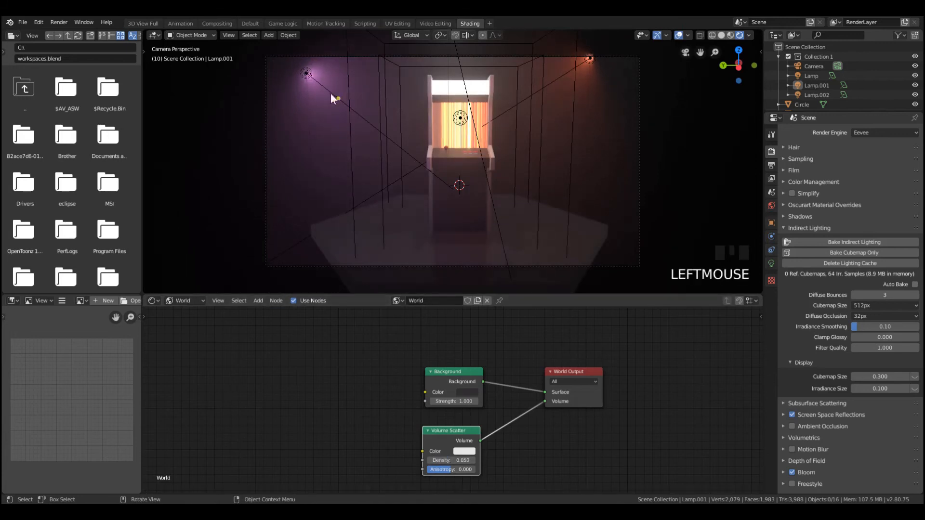
Move the pink lamp into the upper left corner of the camera frame and deselect it
key(b)
drag(290, 58, 319, 85)
key(g)
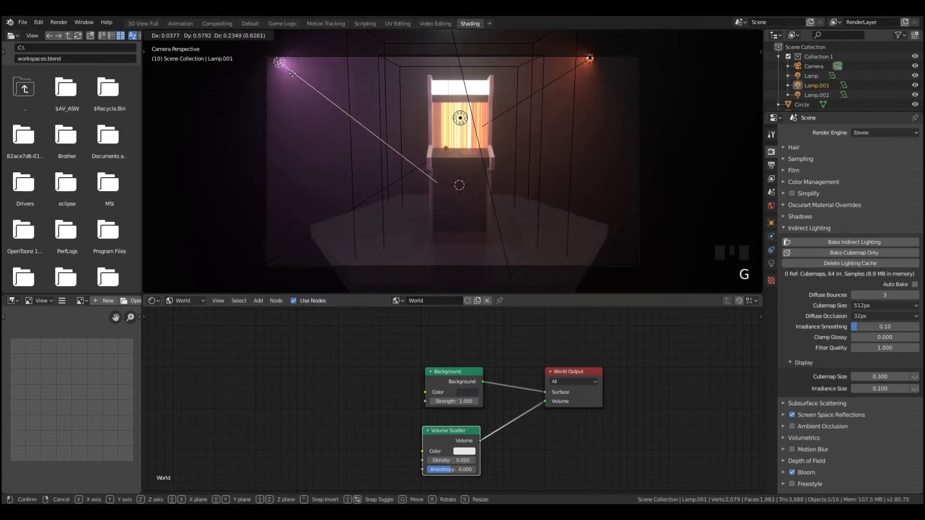
click(286, 69)
key(a)
key(a)
key(b)
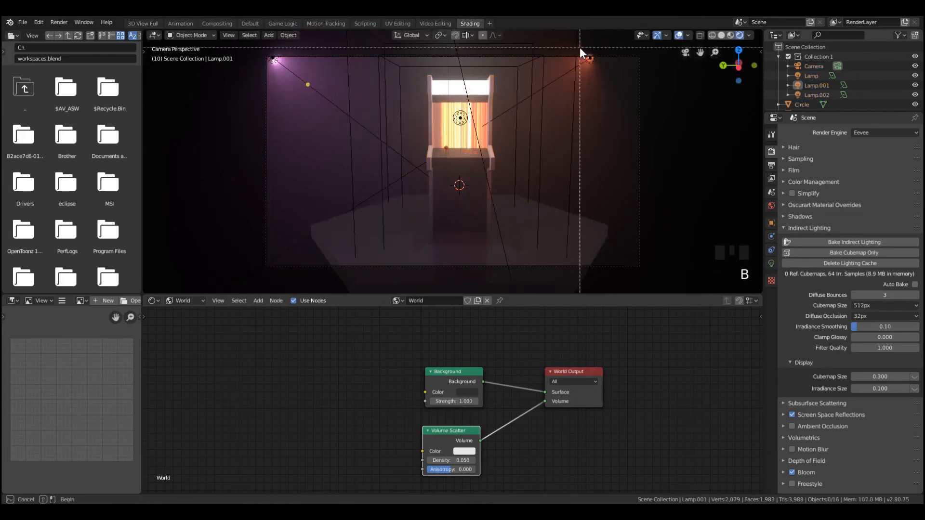
mouse_move(578, 46)
mouse_down()
mouse_move(613, 82)
mouse_move(589, 59)
mouse_up()
key(g)
right_click(619, 78)
key(a)
key(a)
Move the orange lamp into the upper right corner of the camera frame and deselect it
key(b)
click(589, 59)
click(589, 59)
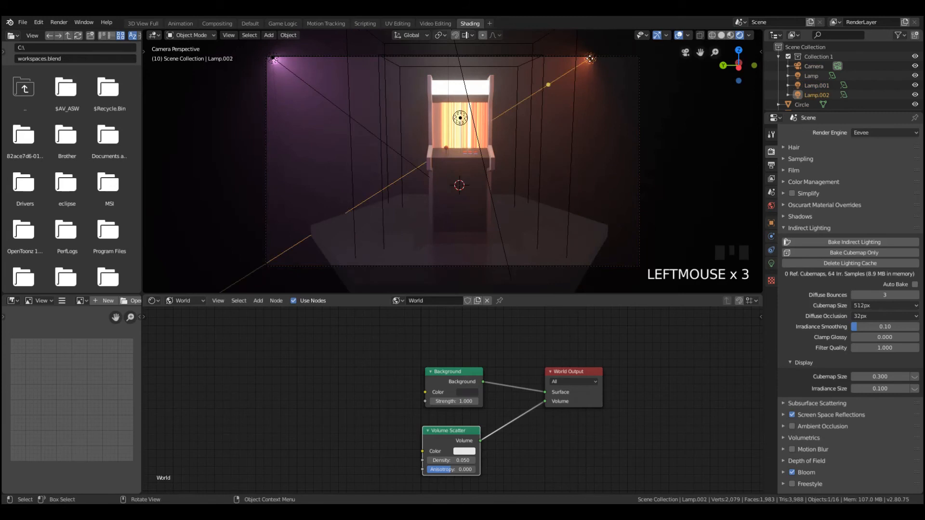
key(g)
click(636, 60)
key(a)
key(a)
key(a)
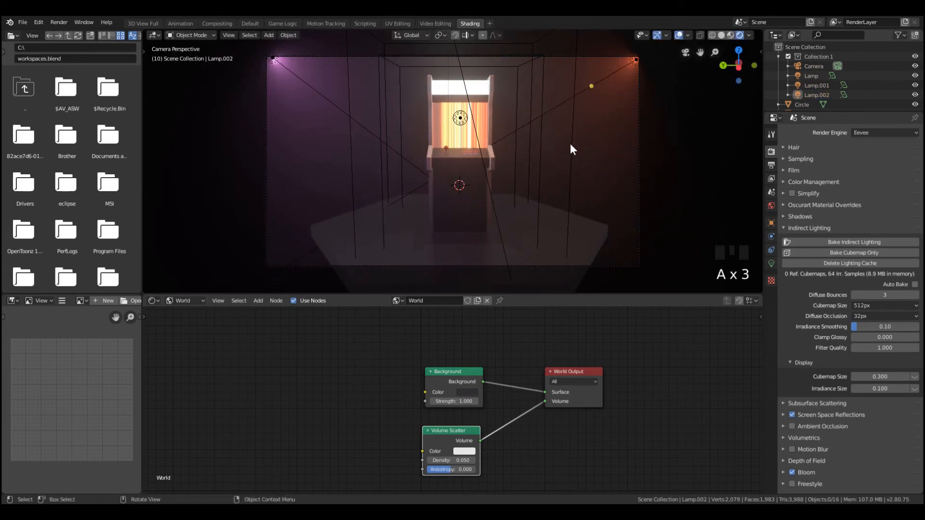
Enable Ambient Occlusion and Freestyle in the Eevee render settings
scroll(492, 202, up, 1)
scroll(506, 219, down, 2)
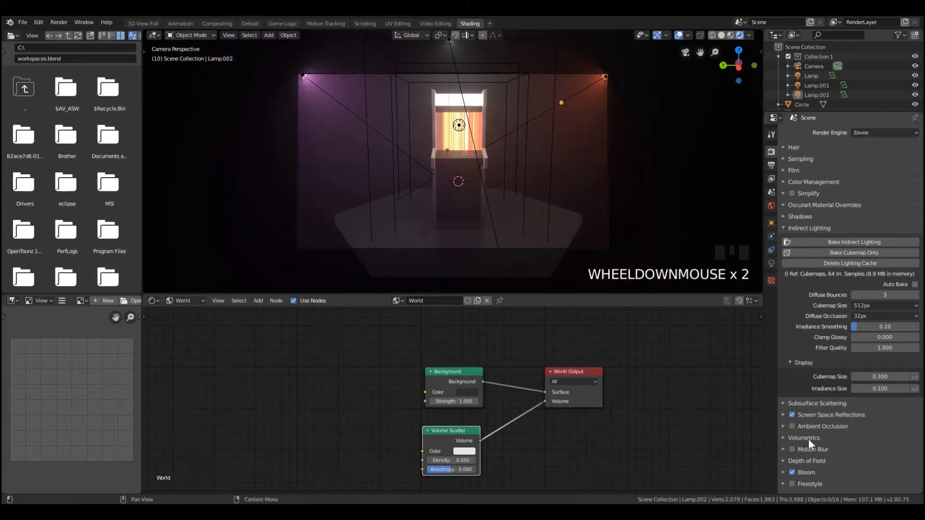
click(792, 425)
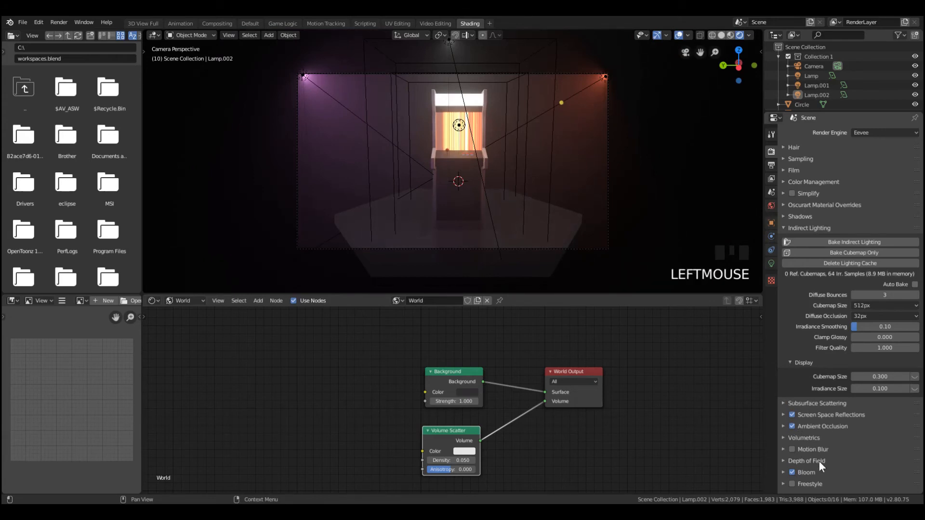
click(792, 484)
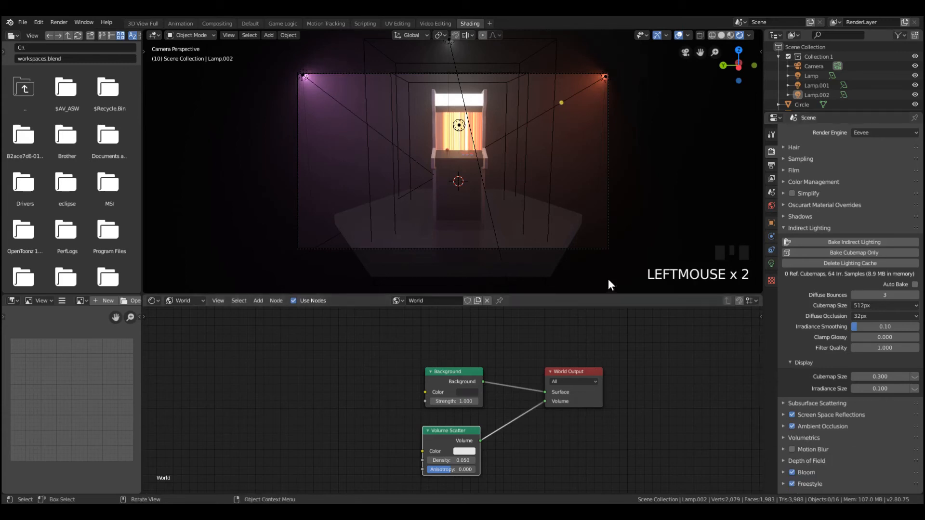
Check the cabinet in the camera view and start a still render of the scene
scroll(533, 166, down, 1)
scroll(473, 142, up, 4)
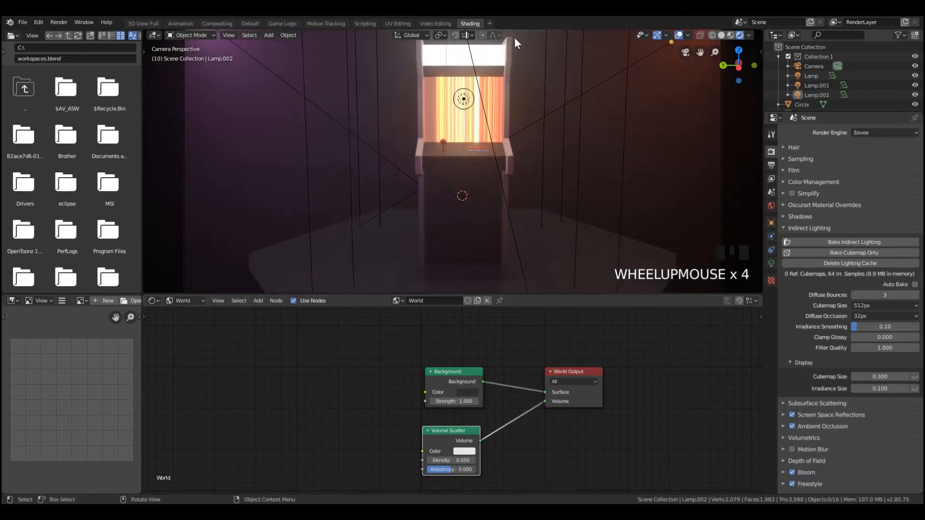
key(F12)
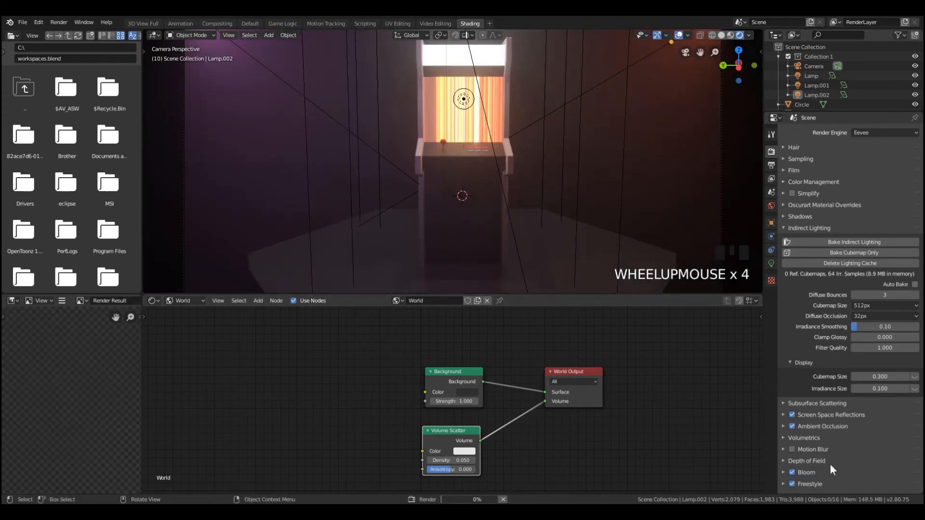
Render the camera view from the Default workspace and examine the still's outlines and lighting up close and at full frame
click(247, 25)
key(F12)
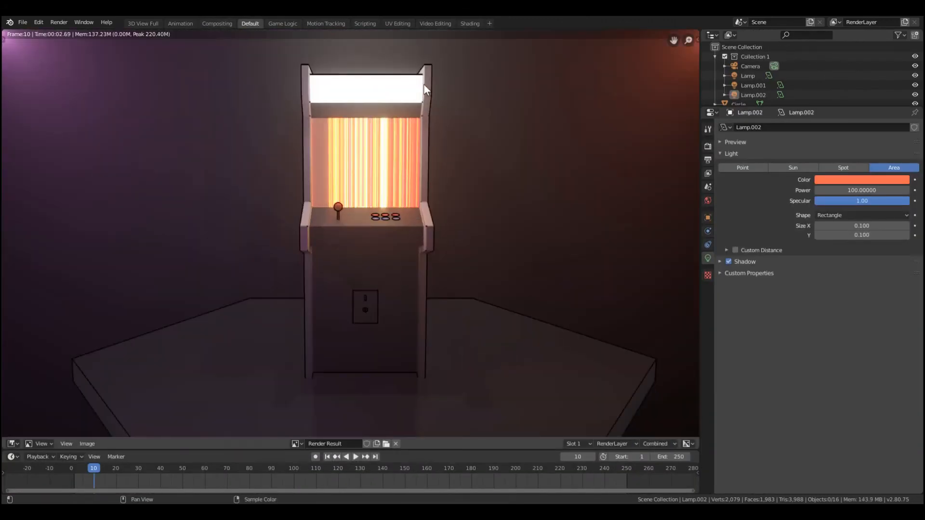
scroll(426, 317, down, 4)
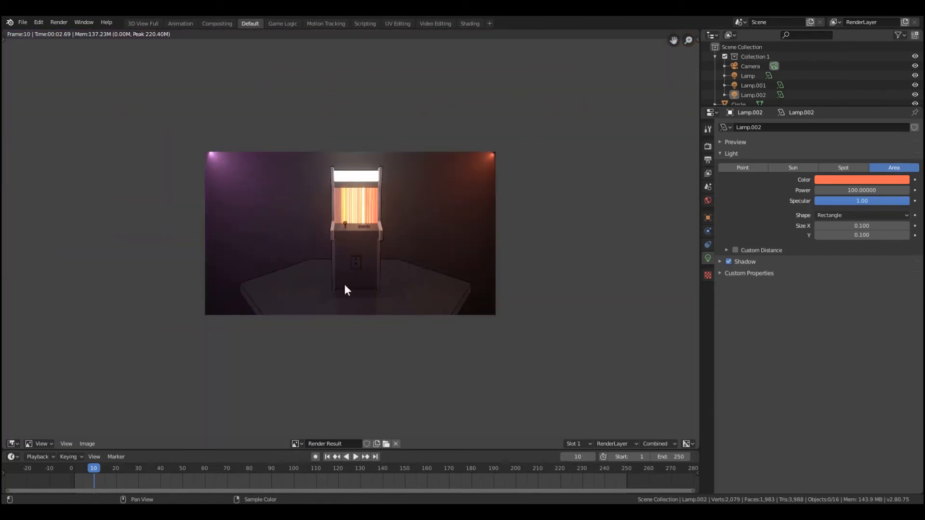
scroll(345, 284, up, 7)
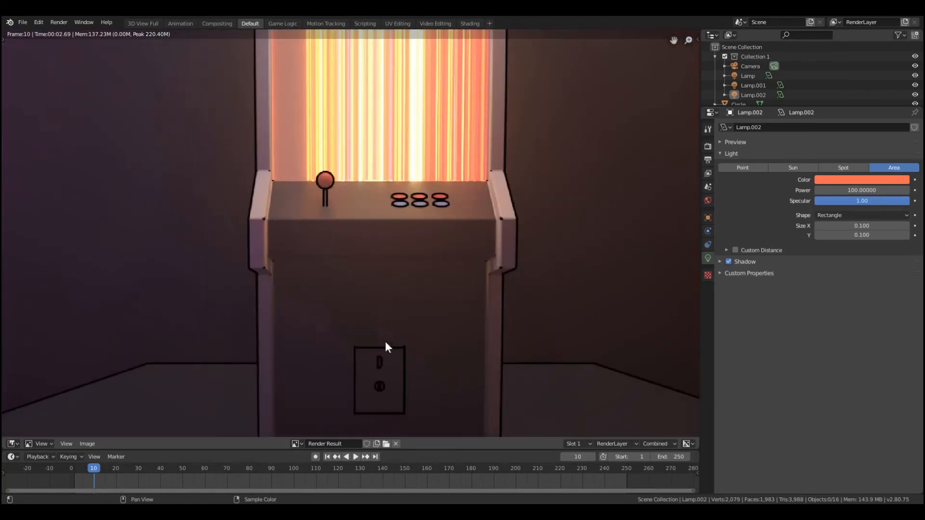
scroll(397, 345, down, 3)
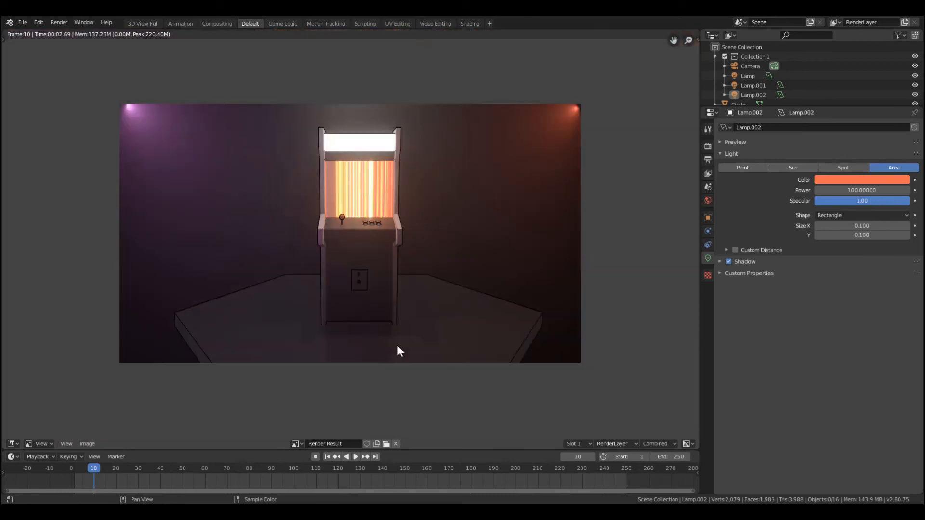
key(Escape)
Duplicate the white lamp above the arcade machine, place the copy low in front of the cabinet and rotate it freely
middle_drag(398, 340, 375, 274)
scroll(375, 275, down, 2)
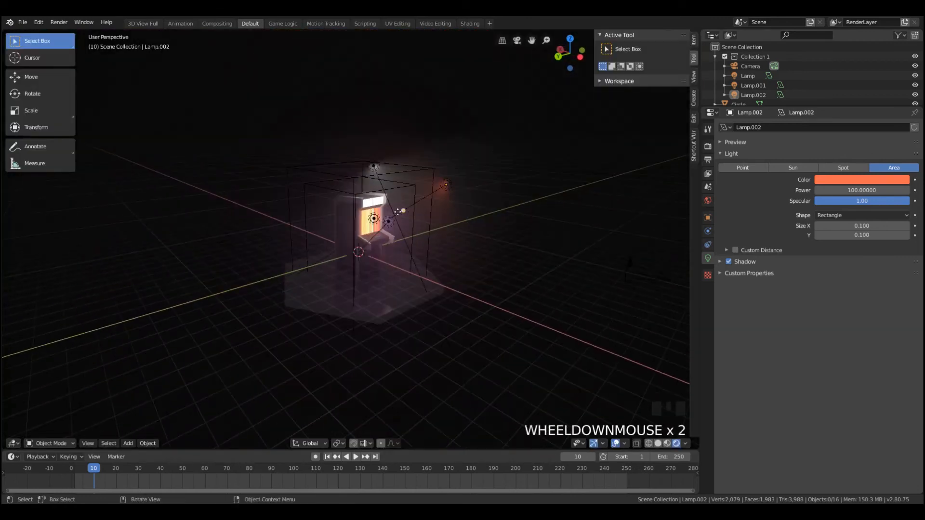
click(373, 167)
key(shift+d)
key(r)
key(r)
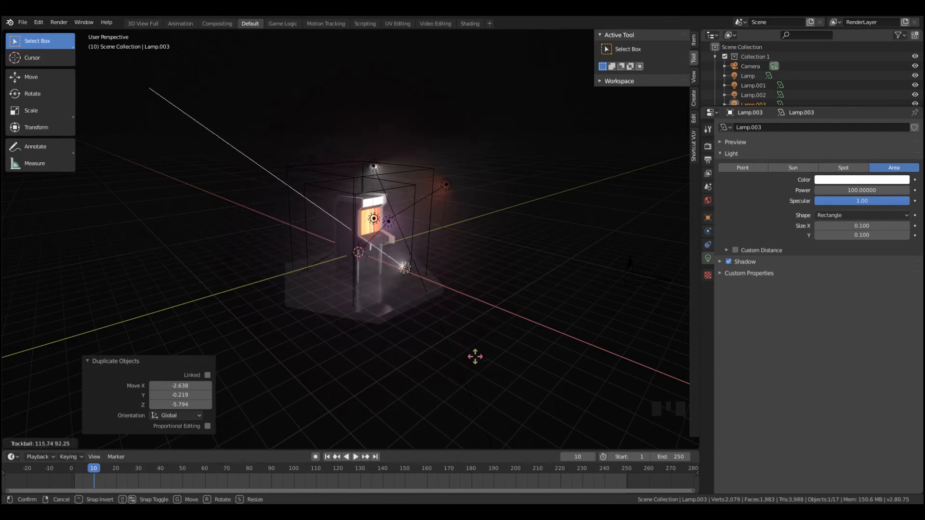
click(432, 318)
Lower the duplicated white lamp about 1.7 units and shift it to the bottom edge of the camera frame
middle_drag(432, 318, 394, 287)
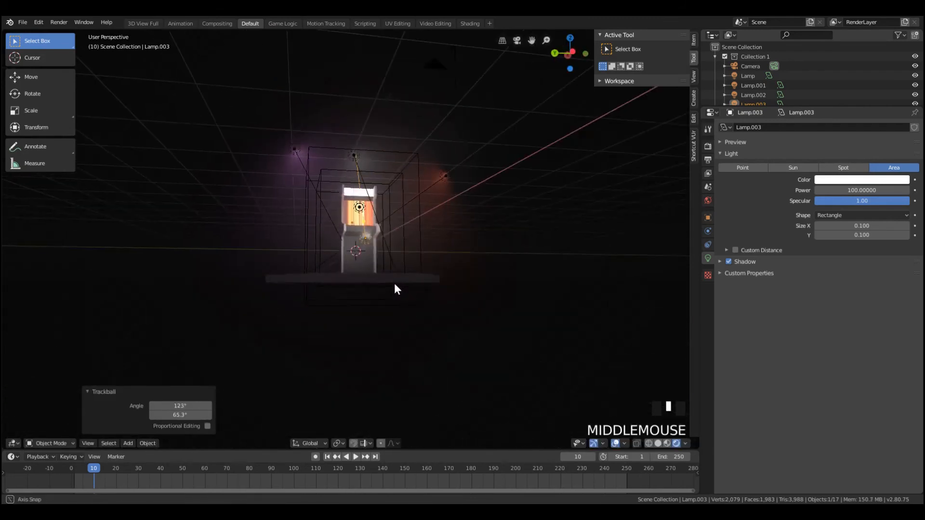
key(g)
key(z)
click(383, 286)
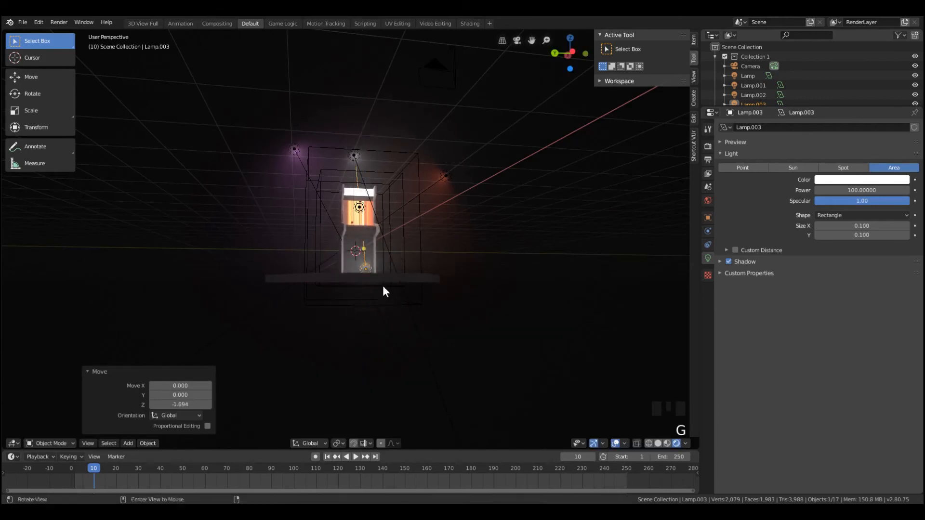
key(KP_0)
key(g)
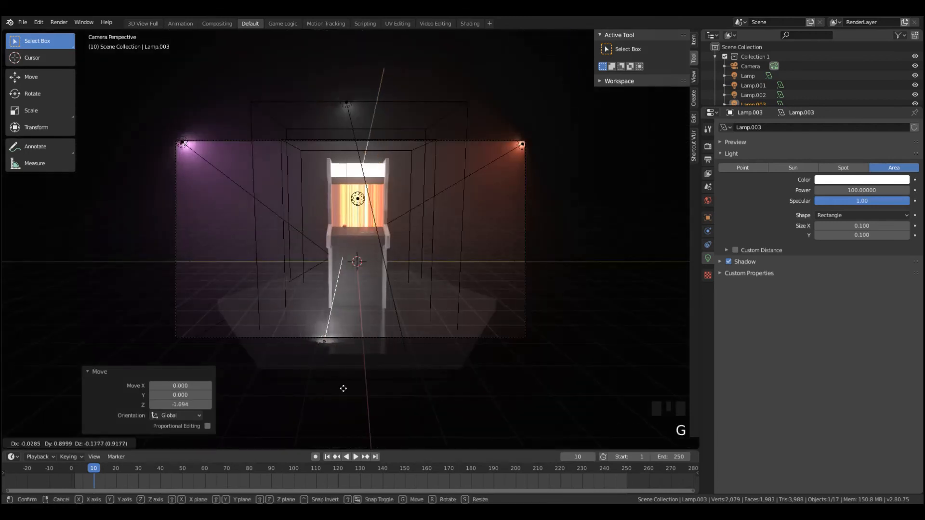
click(352, 362)
Rotate the duplicated lamp by about -31.5° and -21.8° with the trackball and raise it slightly near the cabinet's base
key(r)
key(r)
click(354, 357)
key(g)
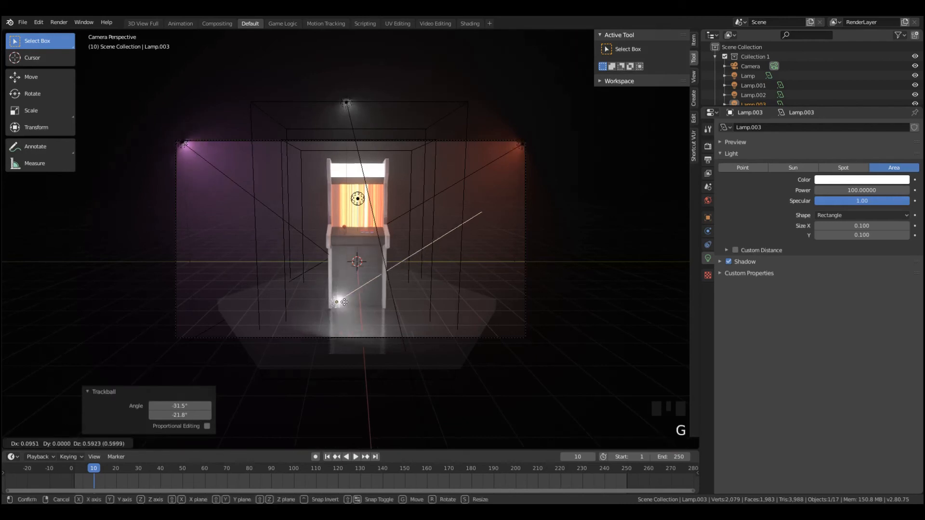
click(324, 331)
Move the duplicated lamp just outside the camera frame's lower left corner, turn it toward the machine and raise it about 0.5 units
scroll(325, 331, up, 5)
scroll(325, 332, down, 5)
key(g)
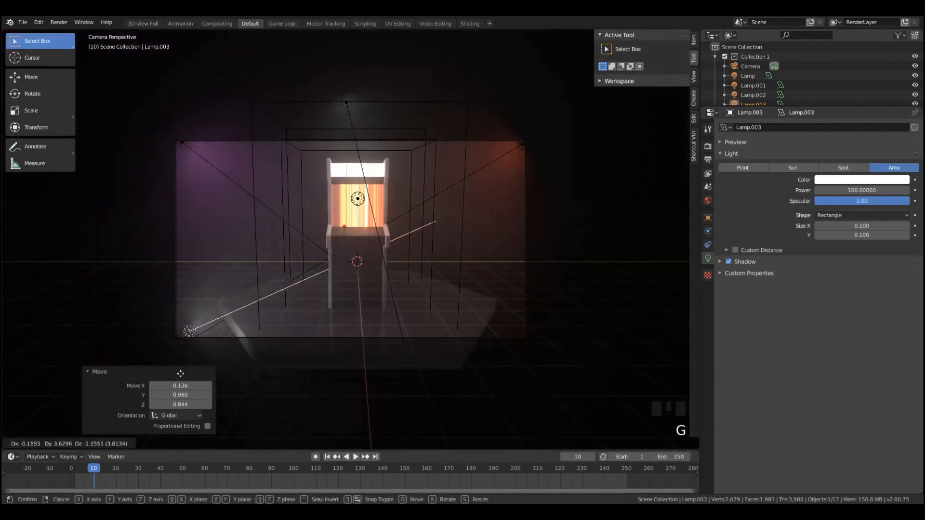
click(279, 303)
key(r)
key(r)
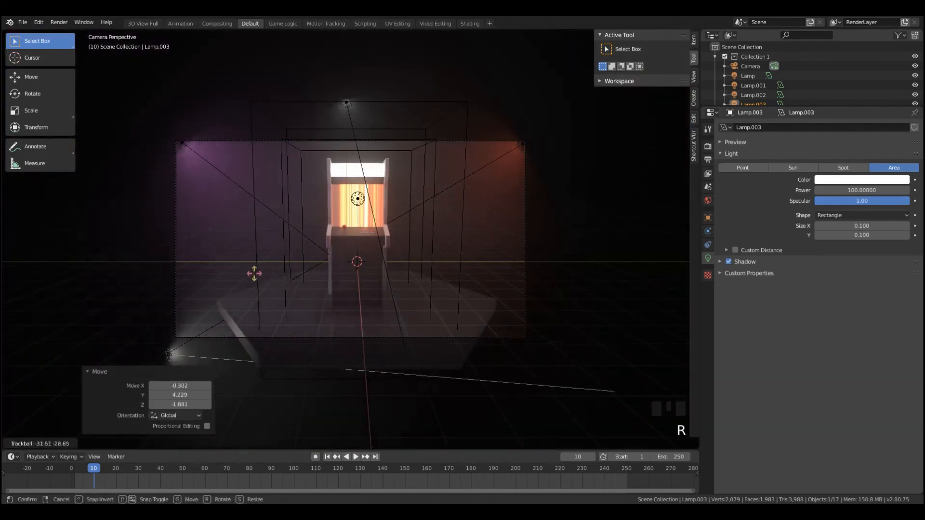
click(249, 308)
key(g)
key(z)
click(255, 294)
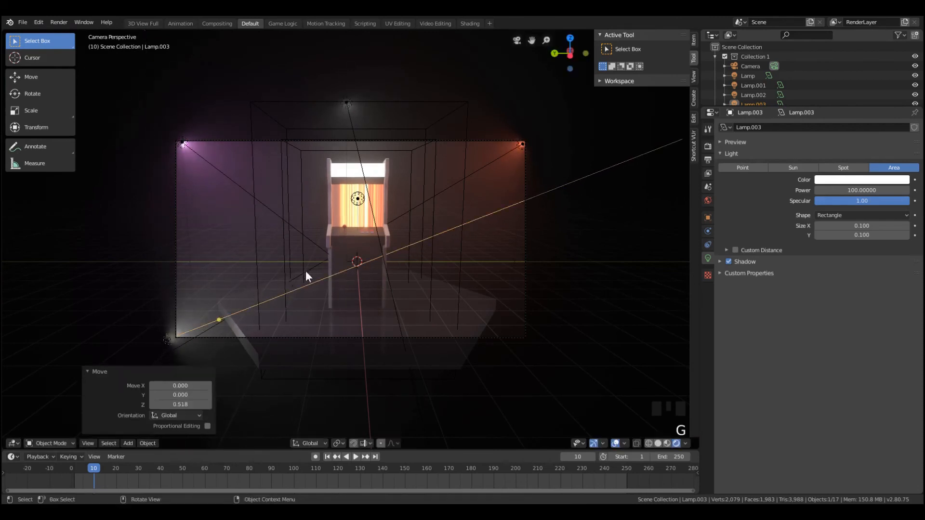
Give the coin panel on the cabinet front its own copy of the material with a light grey base color of value 0.680
scroll(378, 302, up, 5)
key(a)
key(a)
key(a)
click(407, 333)
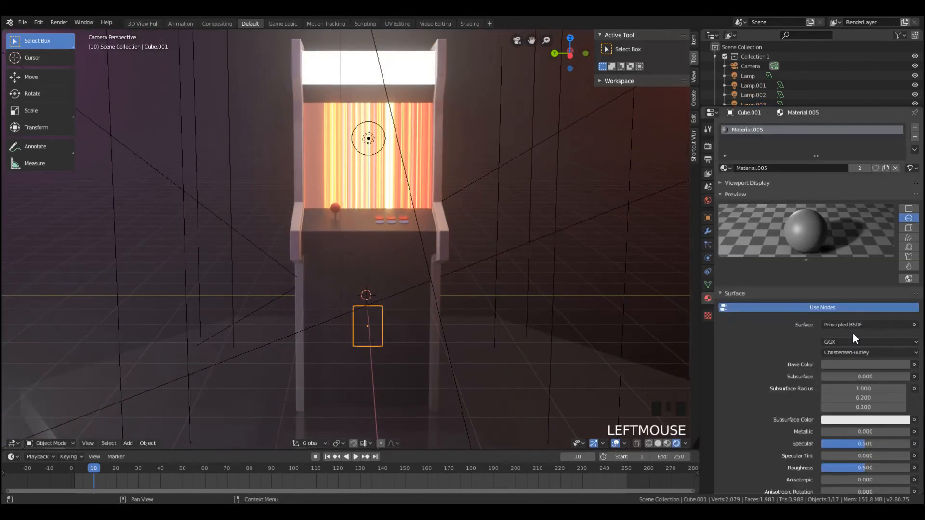
click(859, 168)
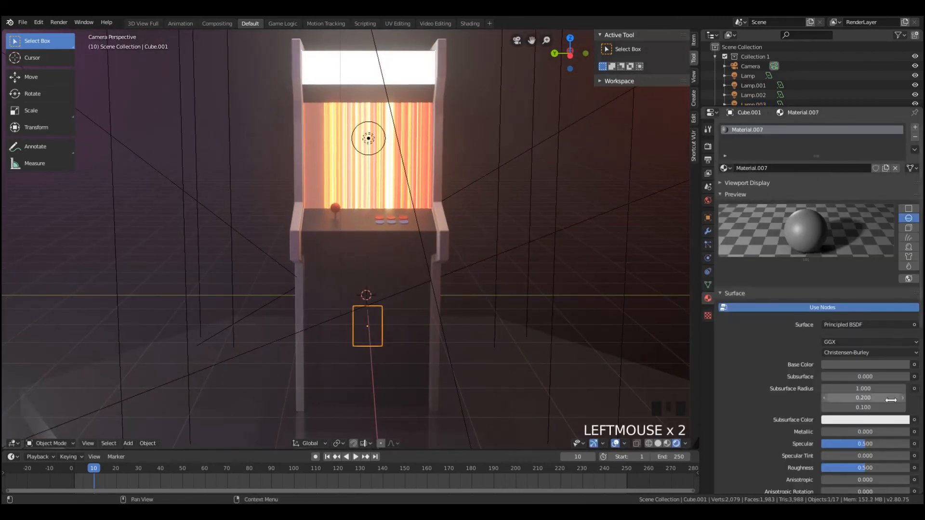
click(865, 365)
drag(904, 256, 903, 227)
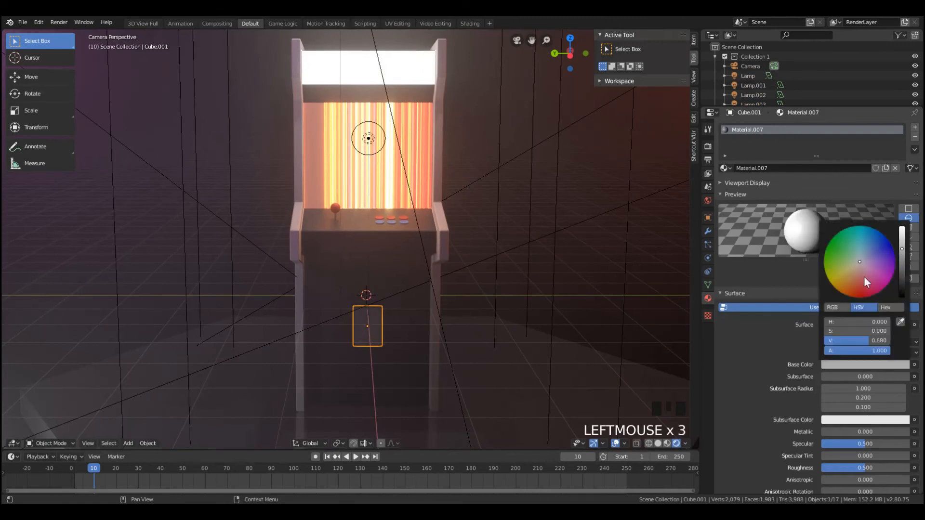
click(384, 334)
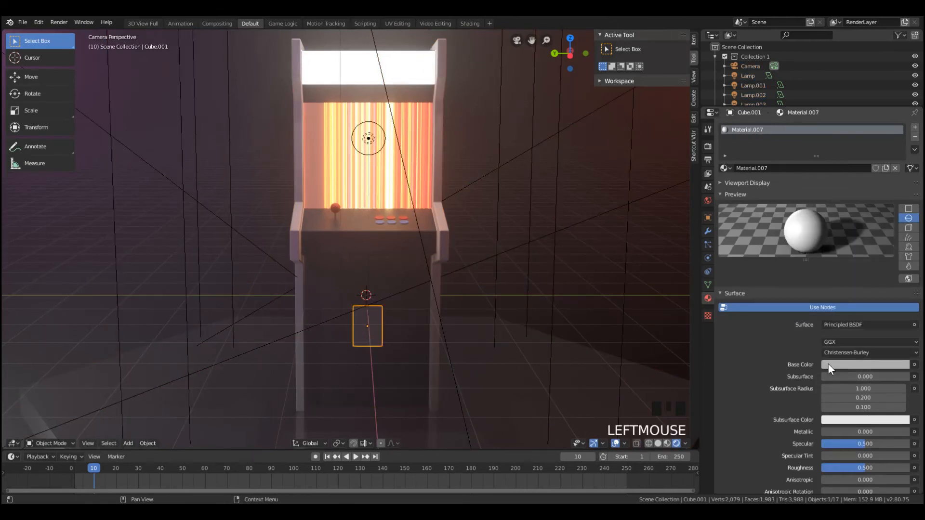
Examine the coin slot and round coin button on the panel up close from the front and side
scroll(377, 368, up, 4)
key(KP_Decimal)
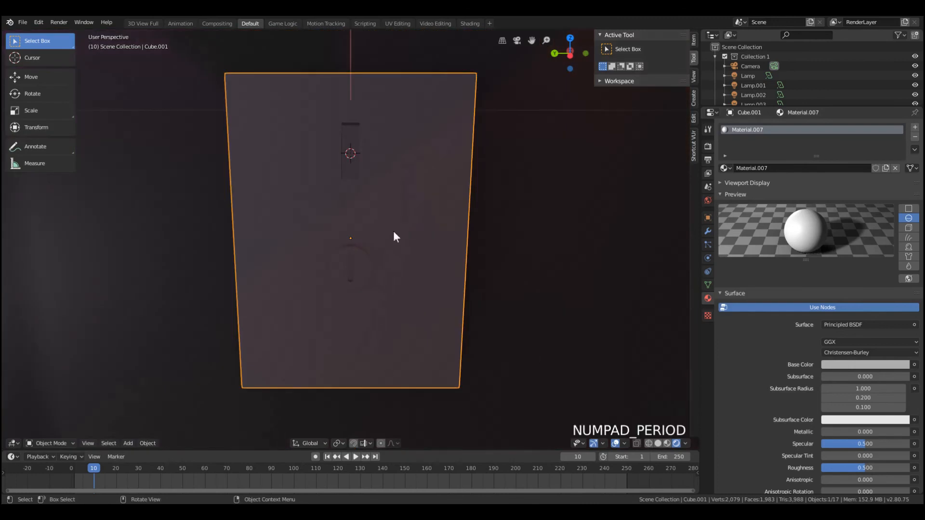
scroll(357, 212, down, 2)
middle_drag(357, 213, 350, 314)
scroll(359, 186, up, 2)
middle_drag(359, 186, 244, 265)
middle_drag(430, 319, 392, 258)
key(Tab)
key(Tab)
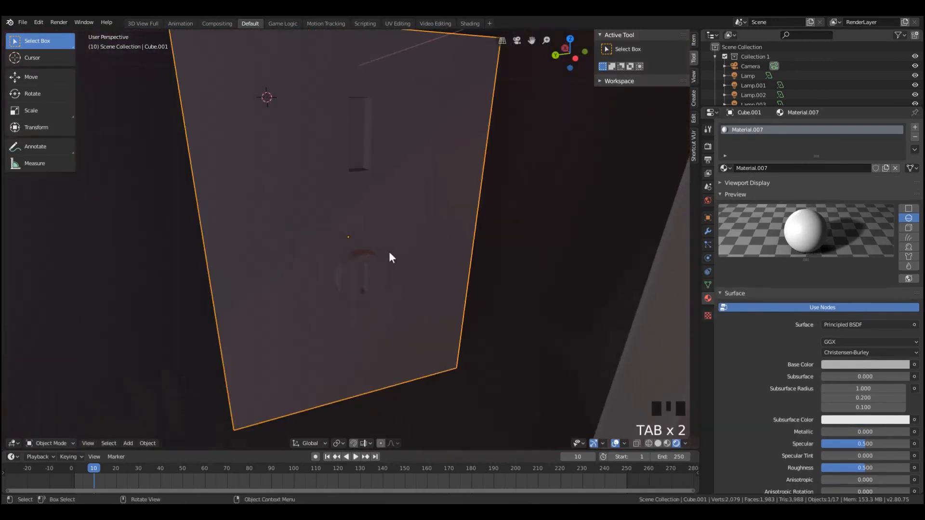
middle_drag(361, 197, 419, 193)
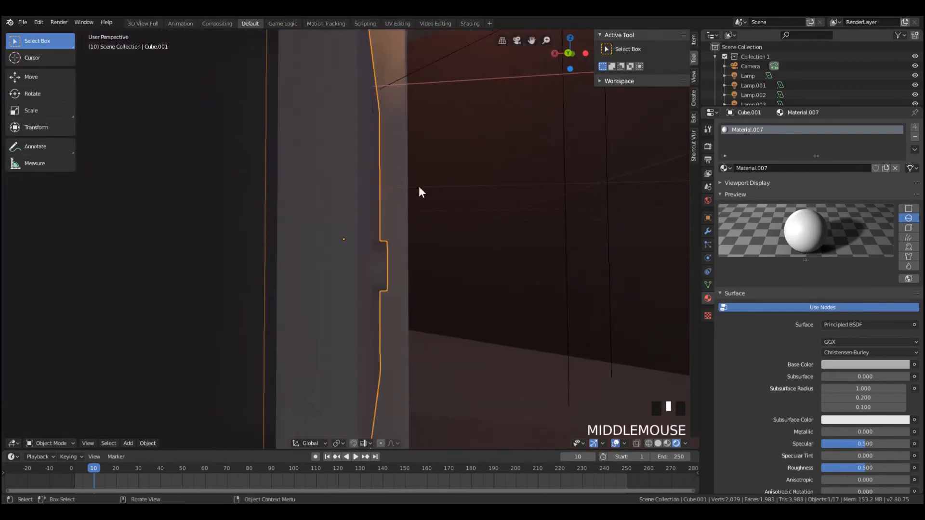
scroll(429, 255, up, 4)
middle_drag(428, 255, 530, 289)
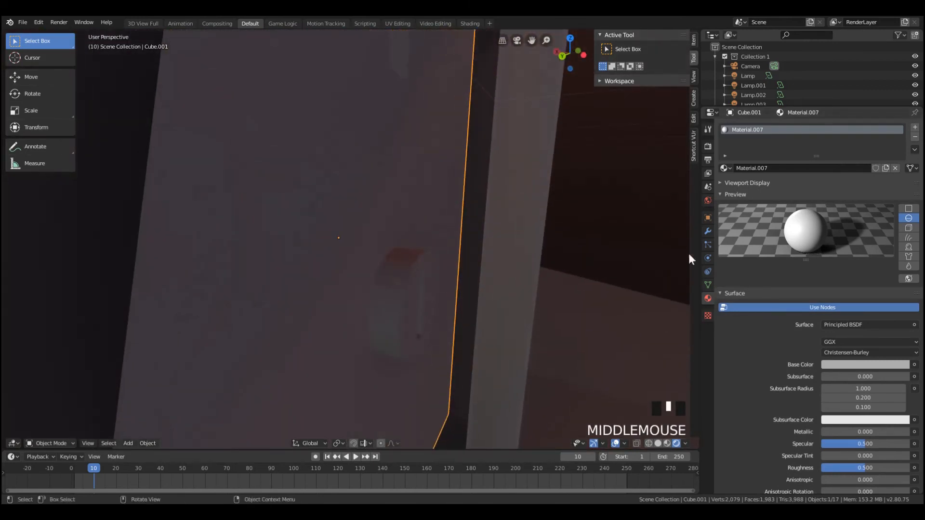
Set the coin panel's Bevel modifier width to 0.2260 and check the panel's mesh in Edit Mode
click(708, 232)
scroll(814, 233, down, 4)
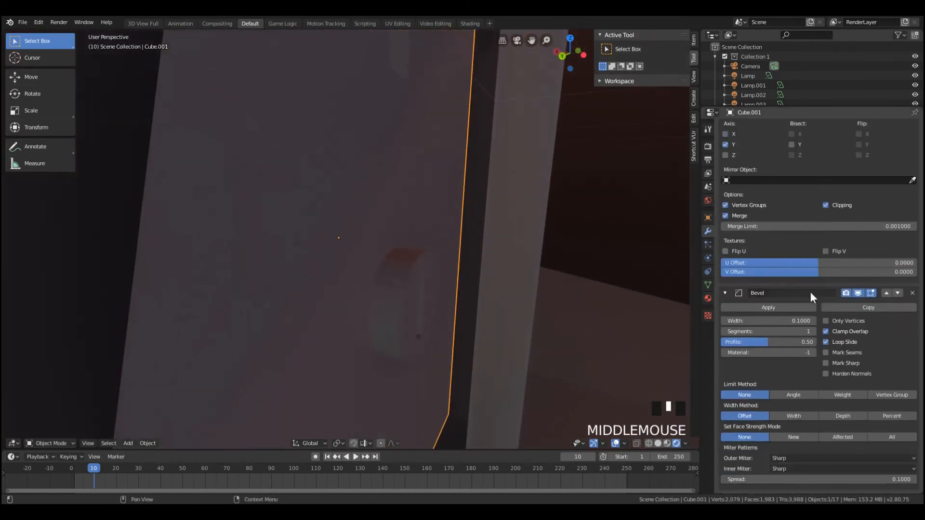
drag(777, 326, 809, 326)
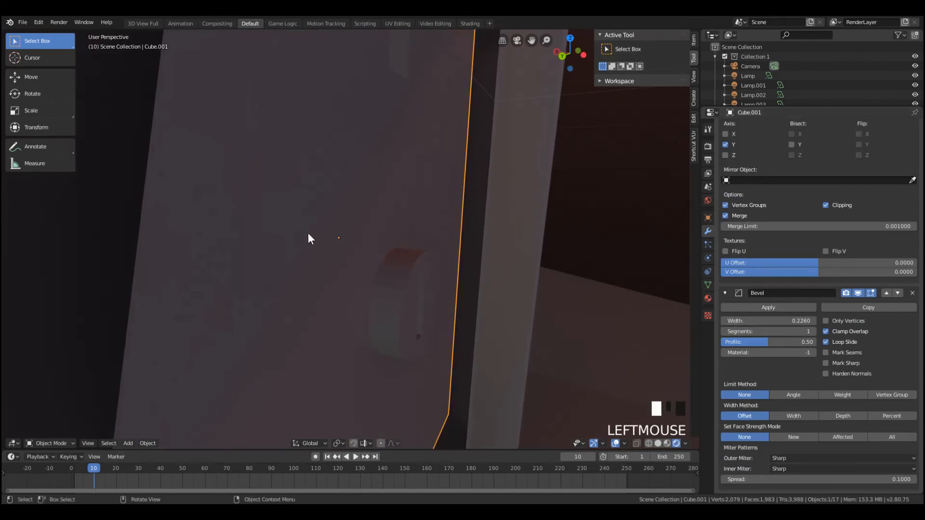
key(Tab)
scroll(359, 247, down, 3)
key(Tab)
middle_drag(359, 244, 316, 204)
key(Tab)
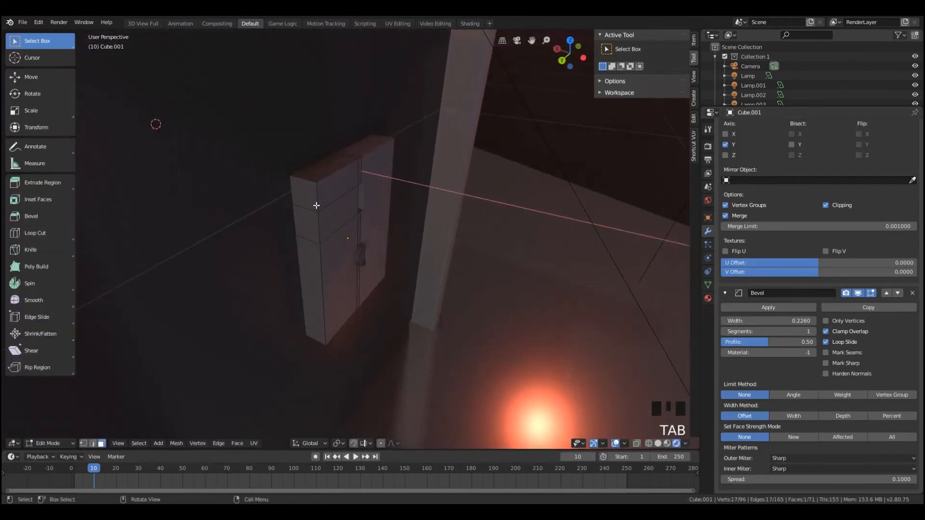
click(311, 209)
key(Tab)
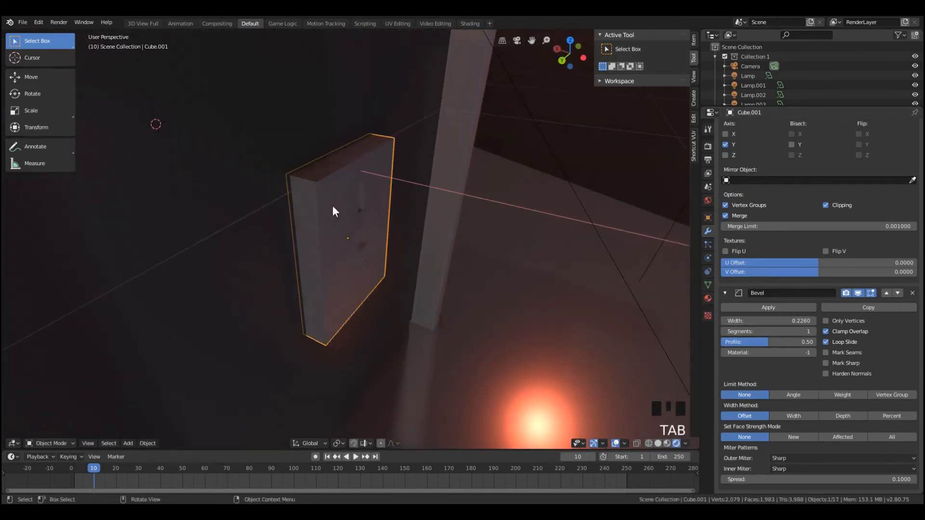
Place the Bevel modifier above the Mirror modifier in the coin panel's stack and check the panel
click(886, 293)
scroll(415, 264, up, 5)
middle_drag(415, 264, 345, 261)
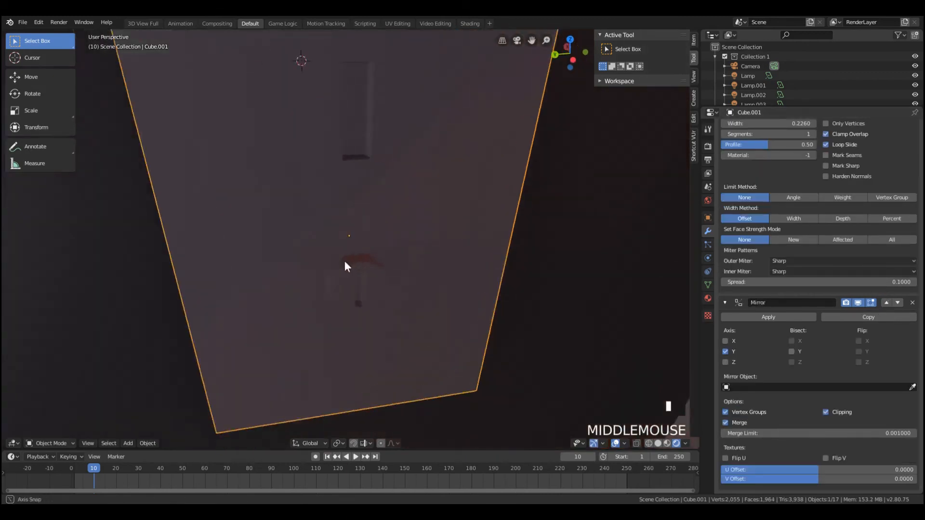
scroll(344, 261, down, 5)
key(g)
key(x)
right_click(432, 343)
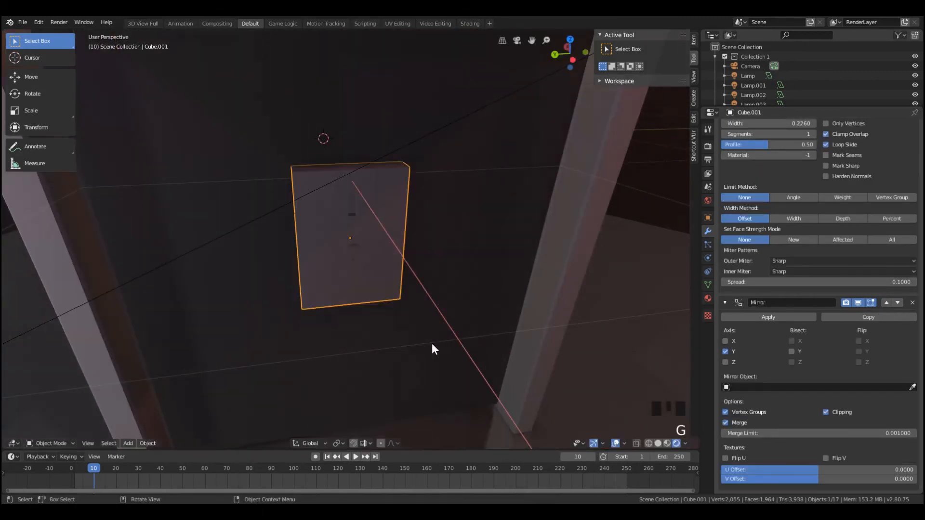
Remove the coin panel's Bevel modifier and add a new Bevel modifier after the Mirror modifier
scroll(426, 251, up, 4)
middle_drag(426, 251, 407, 256)
scroll(401, 247, up, 5)
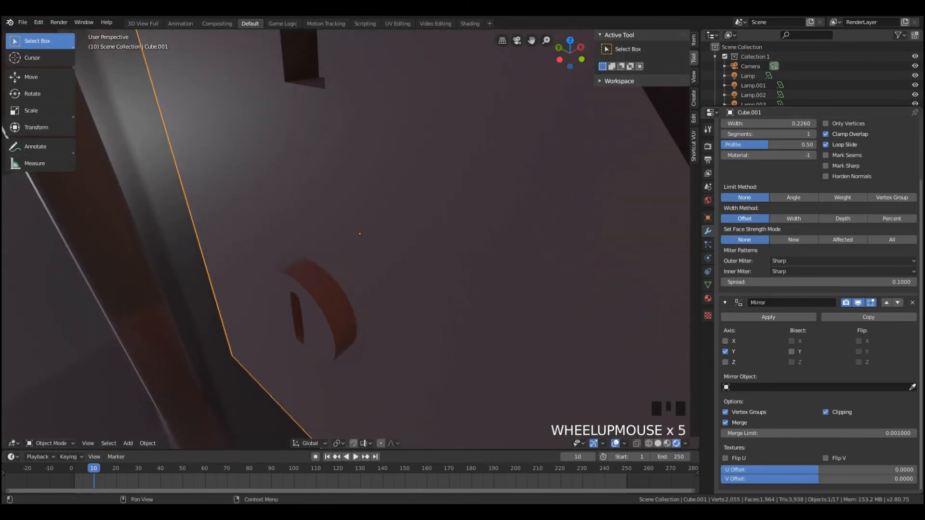
scroll(877, 146, up, 4)
click(911, 164)
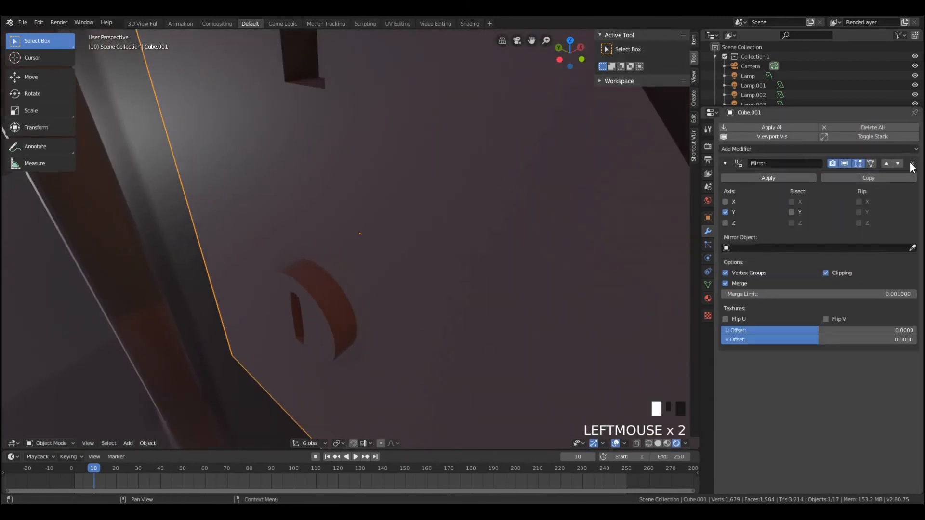
click(886, 147)
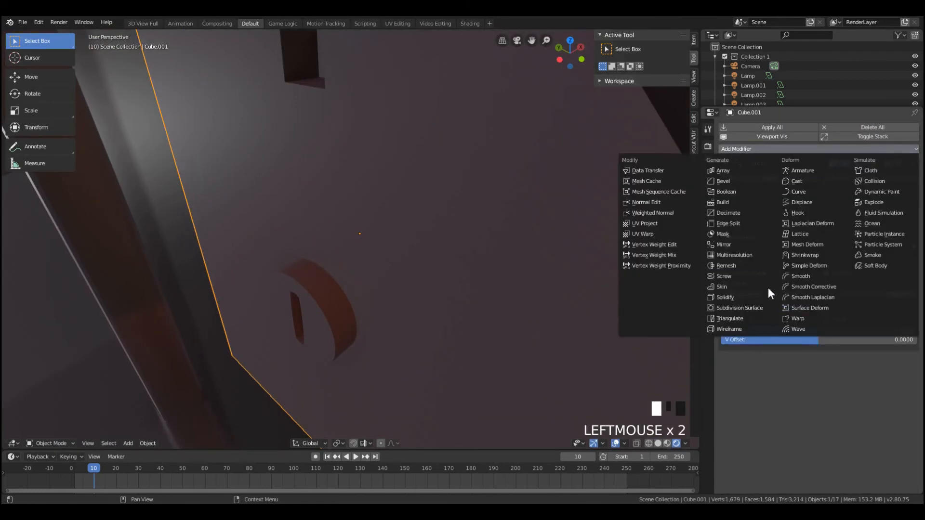
click(741, 181)
Examine the coin panel's bevel from several distances and in the camera view, checking its mesh in Edit Mode
scroll(414, 210, down, 10)
scroll(490, 236, up, 7)
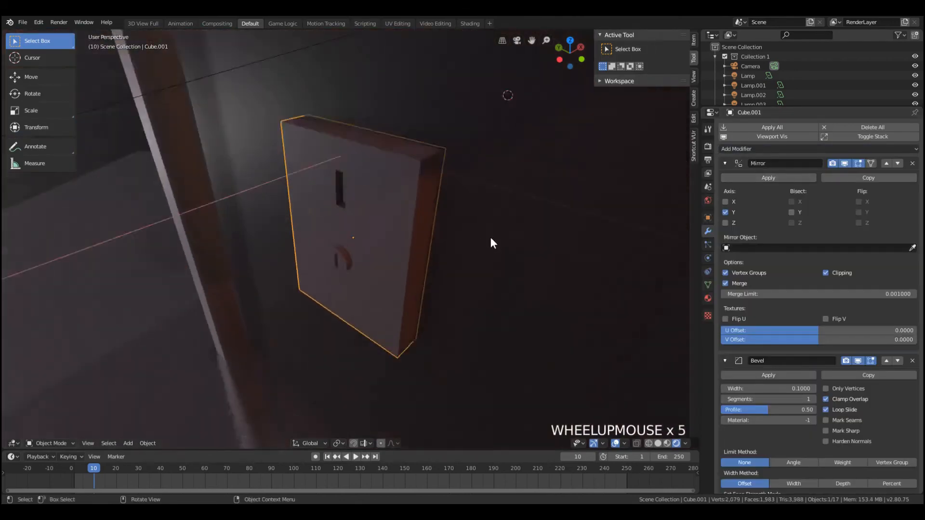
key(Tab)
scroll(492, 221, down, 6)
key(Tab)
scroll(482, 222, down, 6)
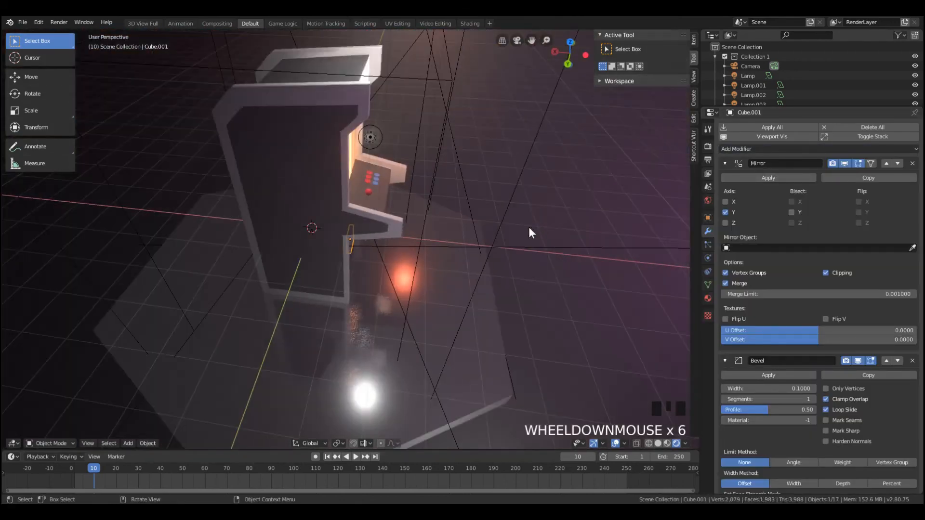
key(KP_0)
scroll(493, 241, down, 4)
key(Tab)
key(Tab)
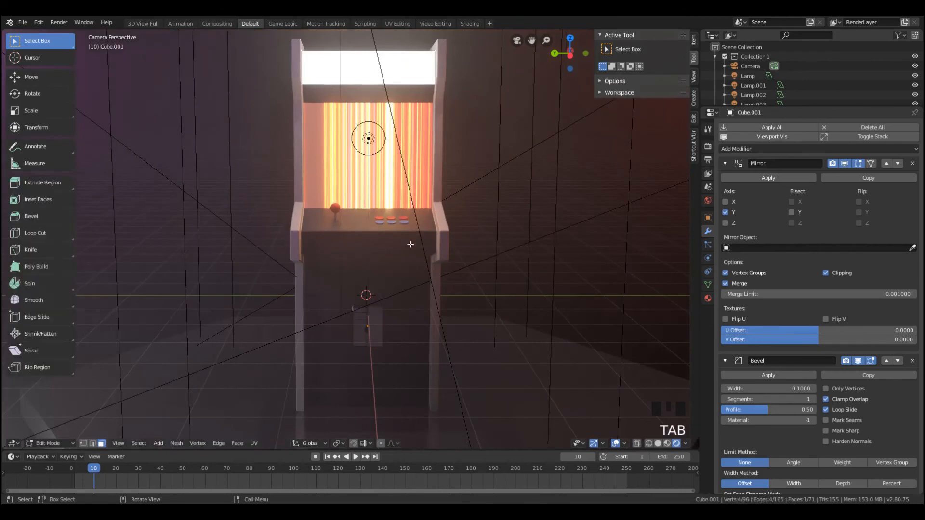
Set the Metallic value of the coin panel's material to 0.414
scroll(375, 324, up, 4)
scroll(593, 372, down, 2)
scroll(594, 373, down, 3)
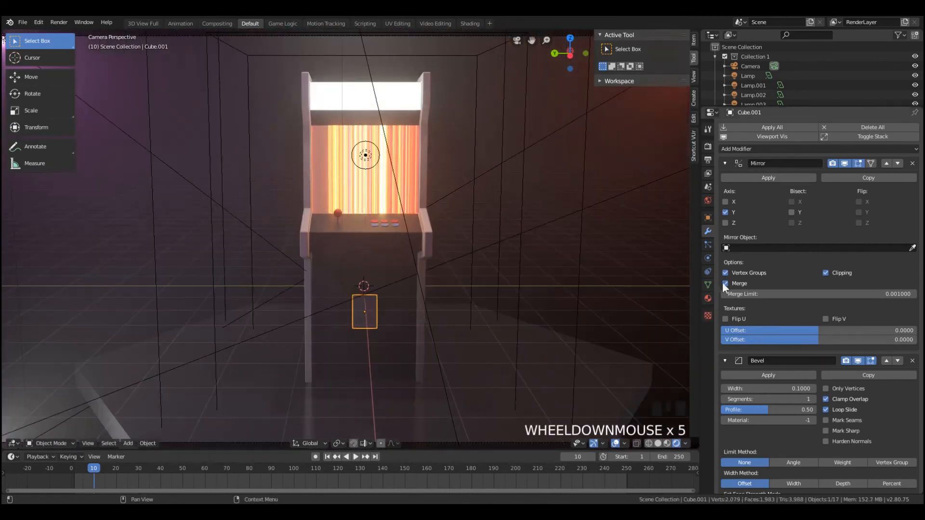
click(708, 298)
scroll(846, 365, down, 6)
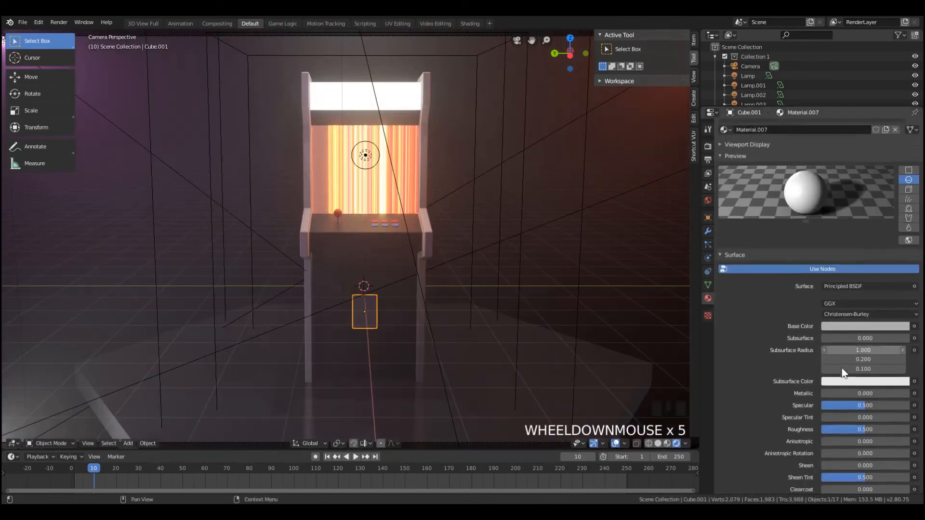
drag(824, 297, 857, 297)
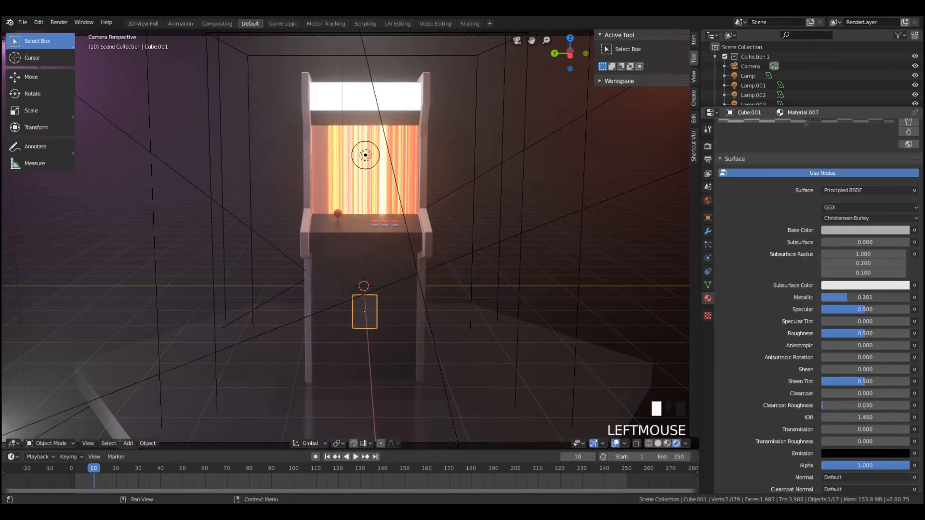
scroll(350, 360, up, 3)
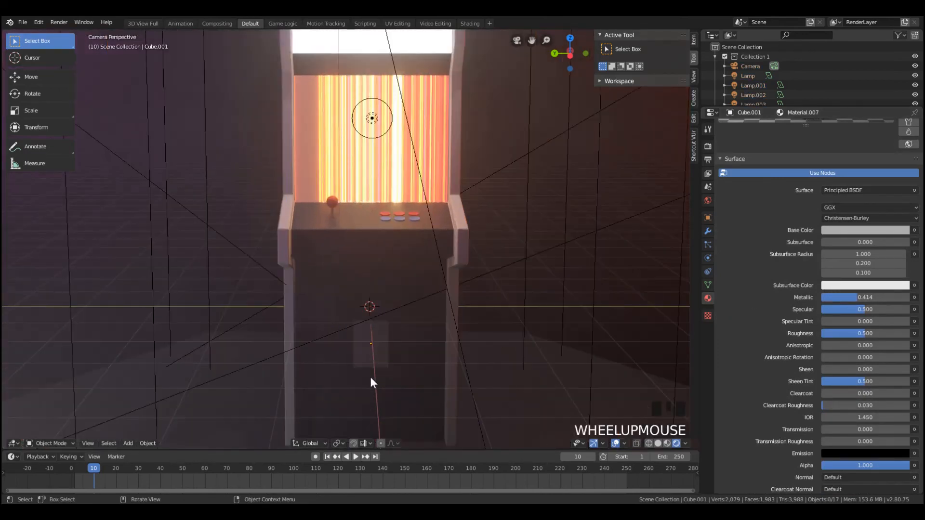
Render the camera view, examine the control deck and coin panel up close, and close the render
mouse_move(402, 392)
middle_down()
mouse_move(398, 402)
mouse_move(407, 386)
middle_up()
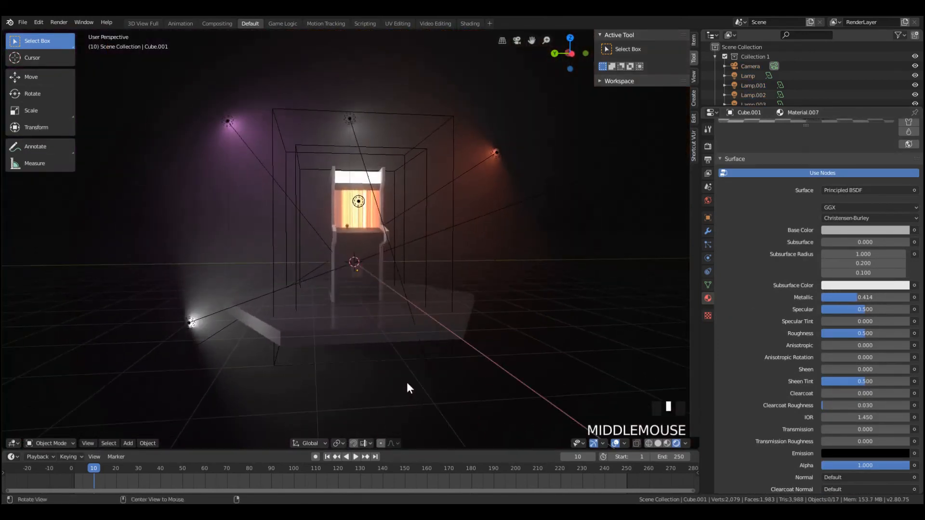
key(KP_0)
key(F12)
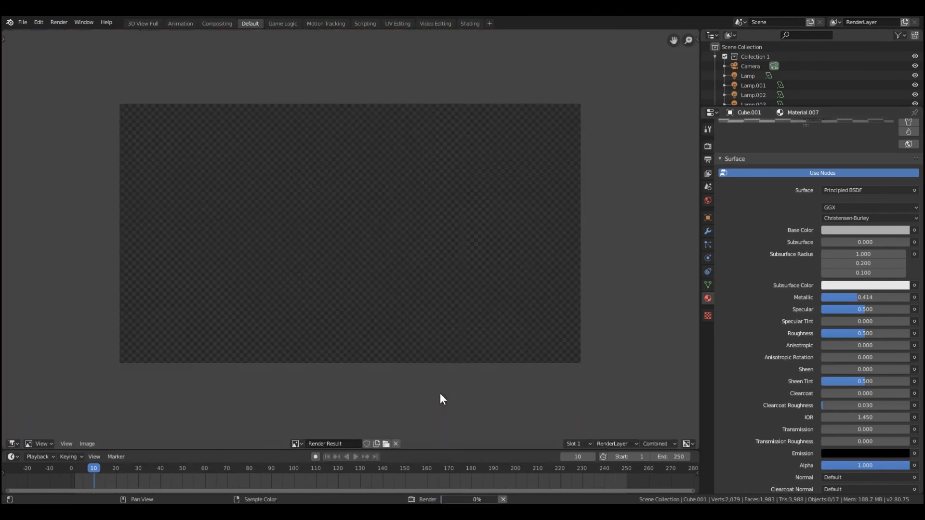
scroll(440, 309, up, 3)
scroll(400, 331, up, 3)
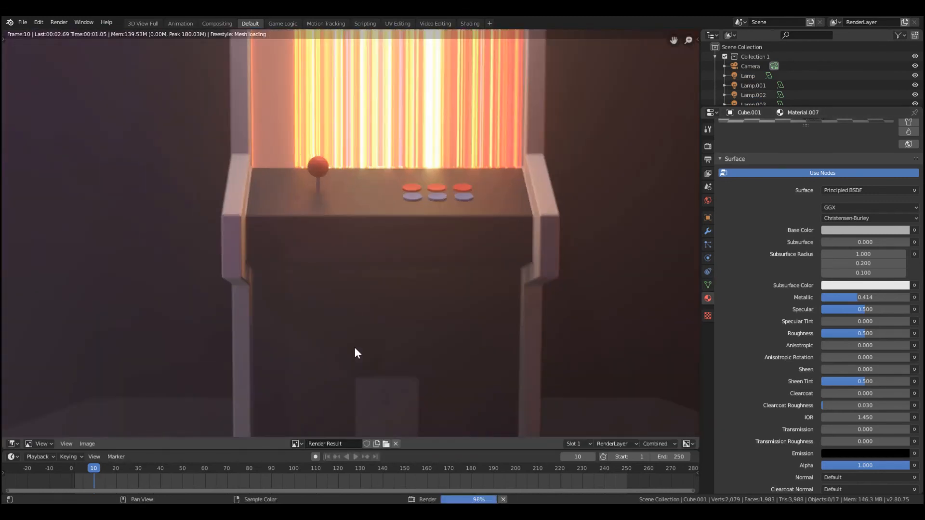
middle_drag(394, 360, 395, 310)
scroll(409, 347, down, 7)
middle_drag(388, 252, 426, 325)
scroll(395, 307, up, 2)
scroll(432, 332, down, 2)
key(Escape)
key(Escape)
key(Escape)
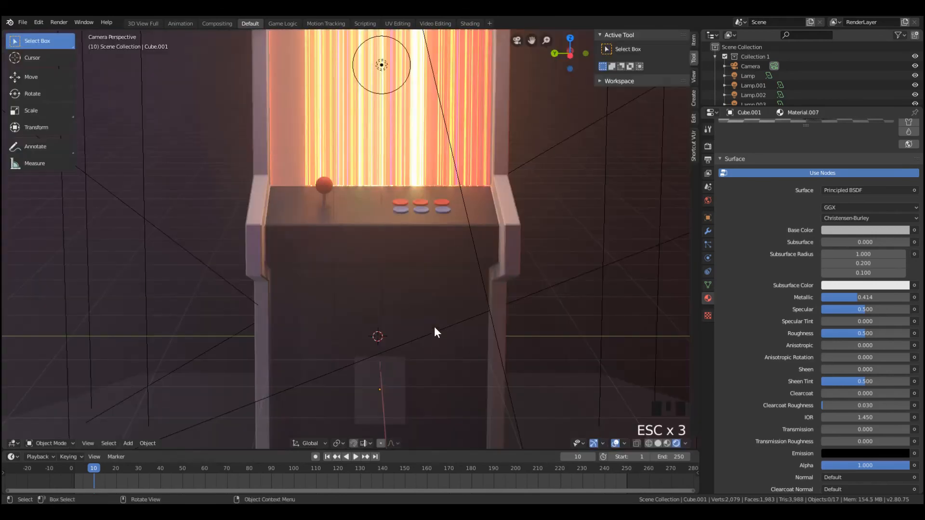
Add a UV sphere with 32 segments and 16 rings and raise it 8.546 along Z above the arcade machine
scroll(326, 176, down, 3)
scroll(299, 166, down, 4)
scroll(330, 165, up, 5)
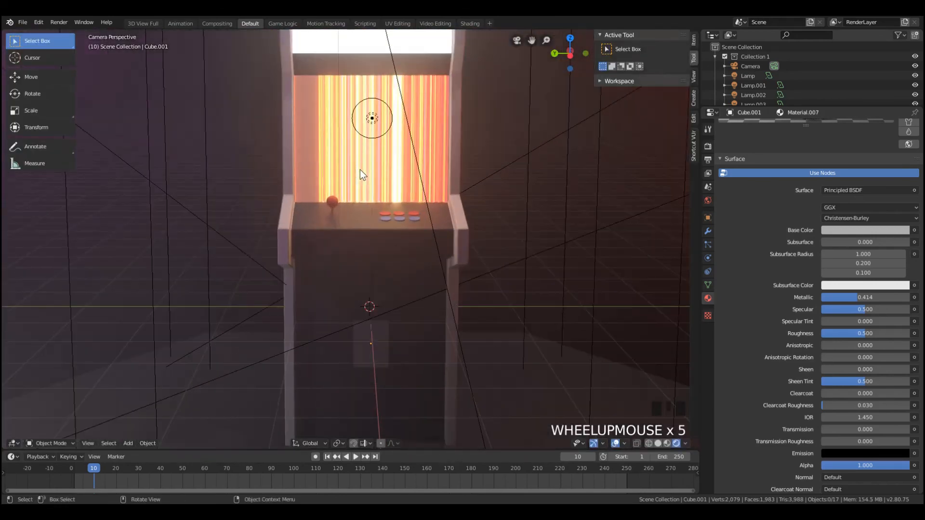
middle_drag(360, 170, 340, 148)
scroll(339, 227, up, 4)
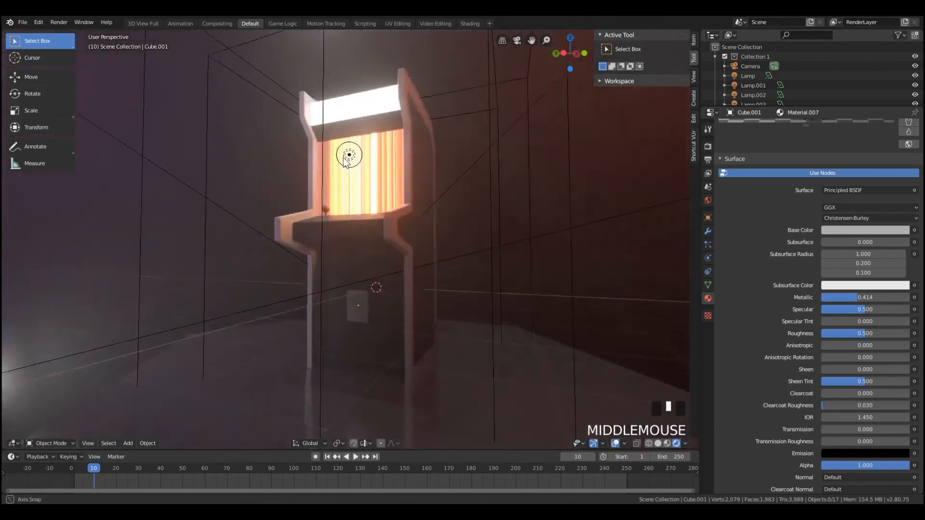
key(shift+a)
mouse_move(339, 148)
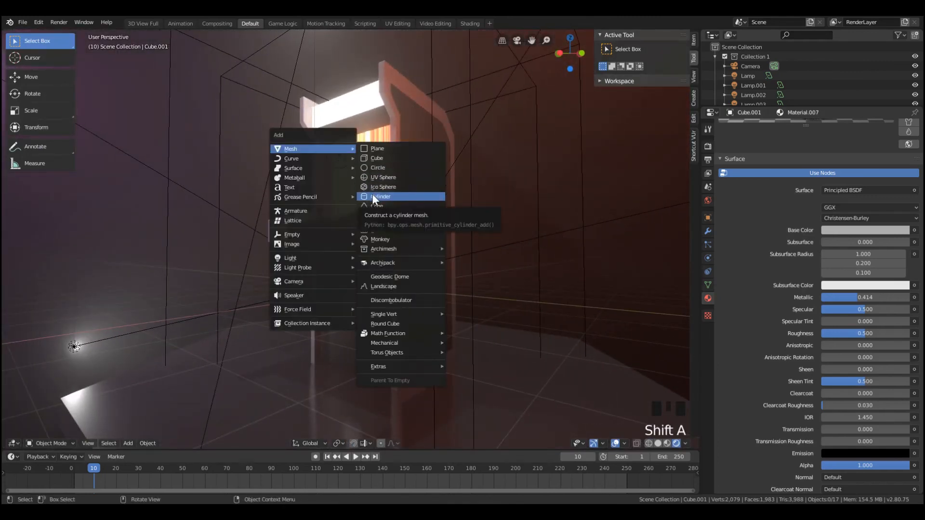
click(377, 178)
scroll(377, 188, down, 5)
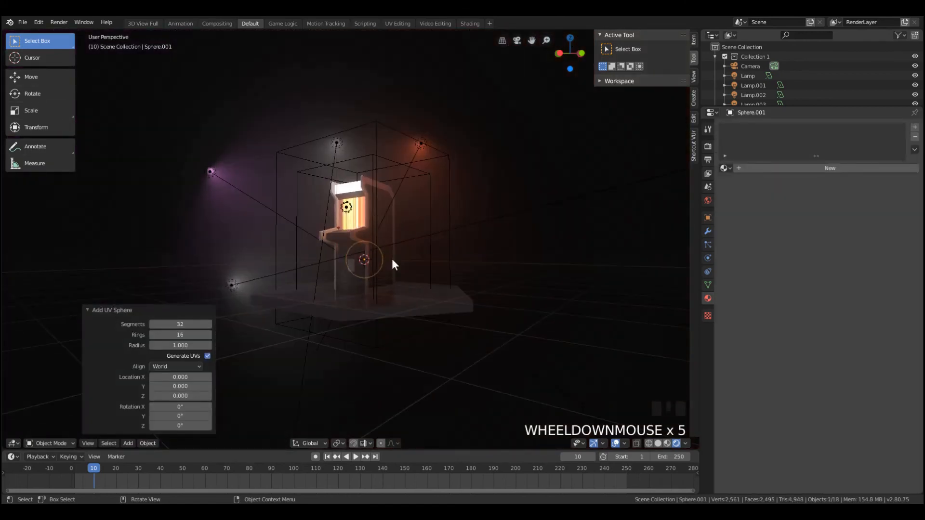
key(g)
key(z)
click(388, 103)
Delete the sphere's upper faces in a see-through side view, keeping only the shallow bowl at its bottom
key(z)
click(496, 140)
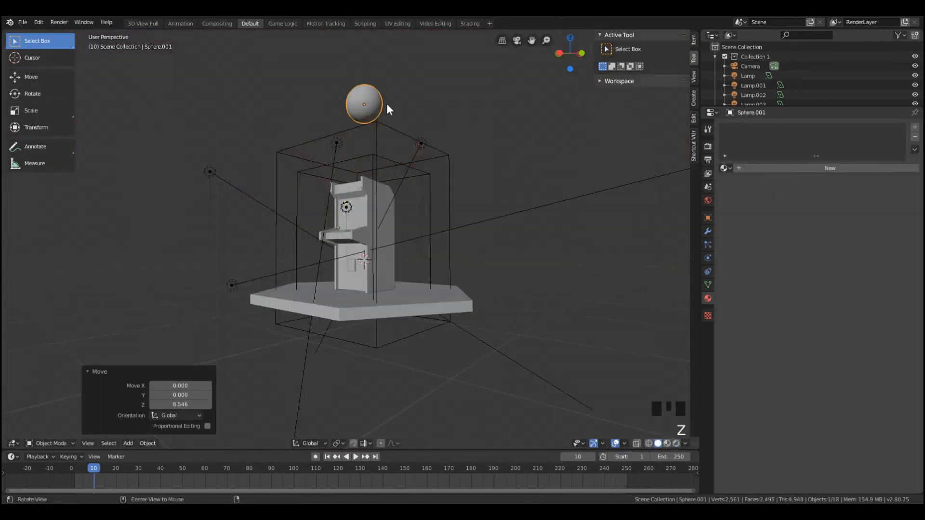
key(Tab)
key(KP_Decimal)
key(KP_1)
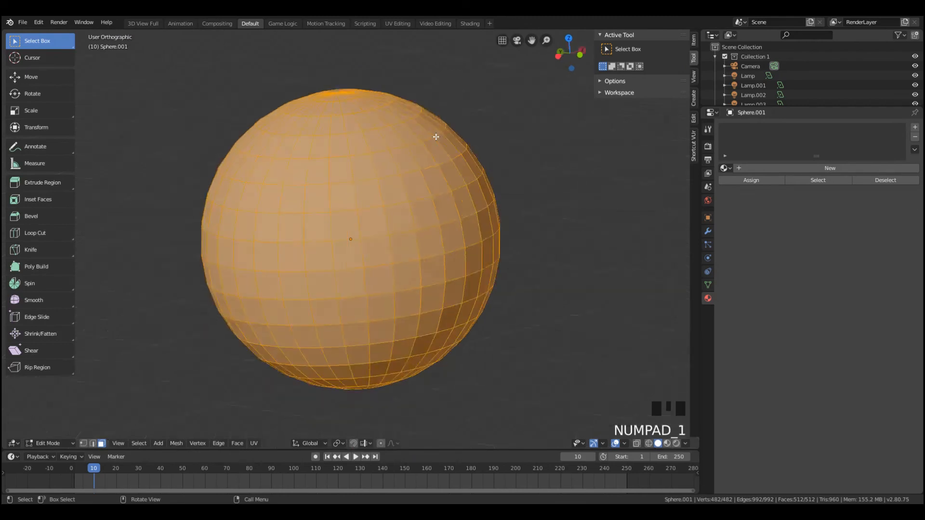
key(KP_3)
key(z)
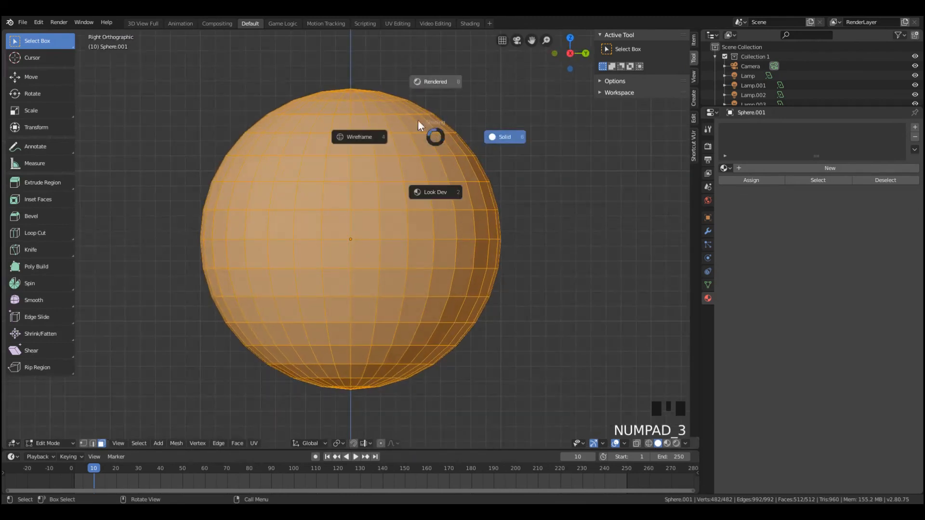
click(348, 142)
scroll(314, 169, down, 3)
key(a)
key(a)
key(a)
drag(267, 196, 549, 306)
key(b)
drag(260, 165, 504, 244)
key(x)
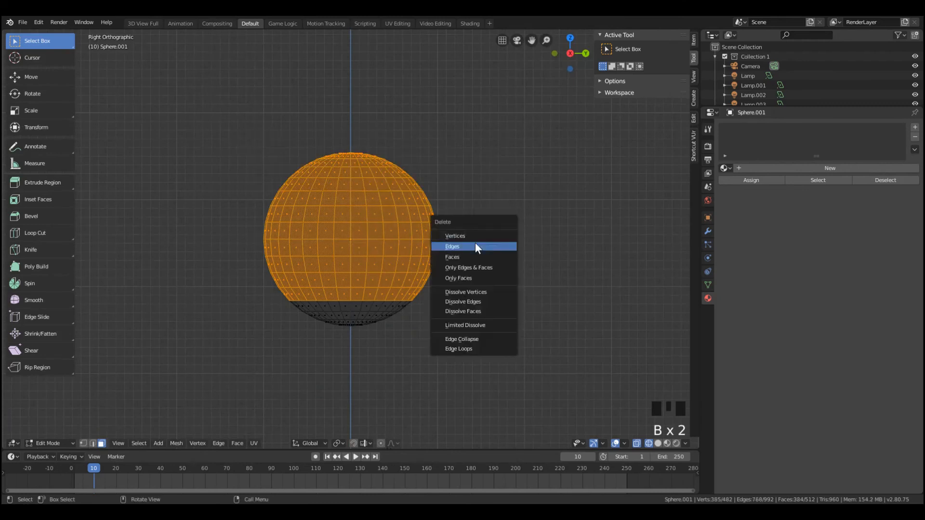
click(452, 257)
key(Tab)
Lower the bowl 4.295 along Z to the height of the arcade machine's top
scroll(395, 268, down, 6)
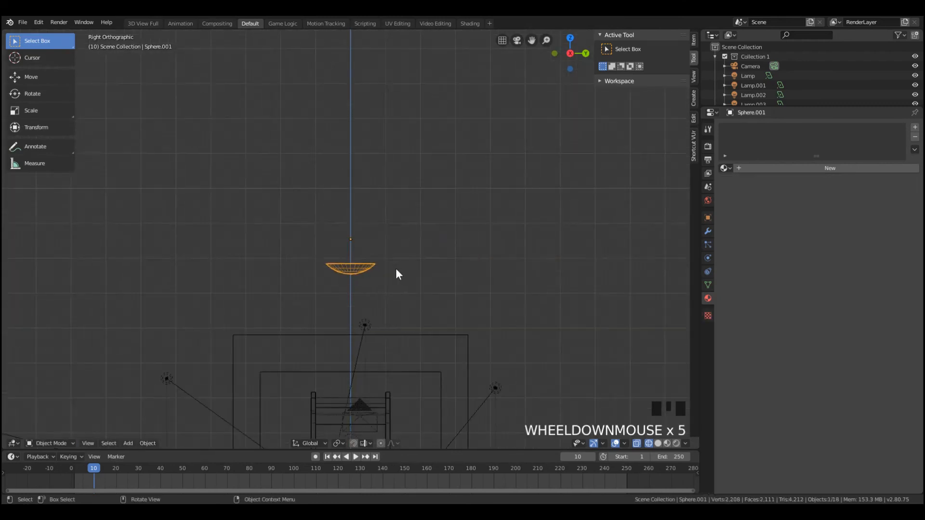
key(g)
click(379, 357)
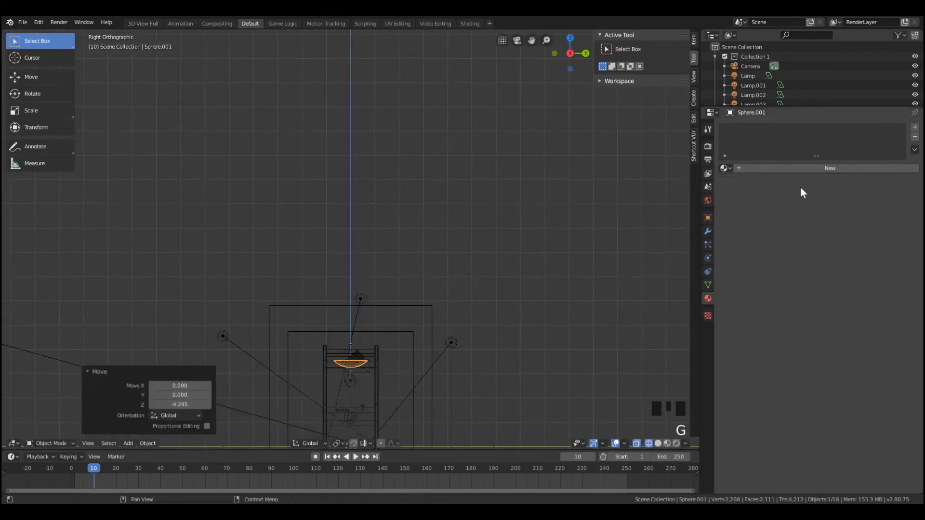
Give the bowl a new material and set its base color to a medium grey
click(794, 169)
click(799, 165)
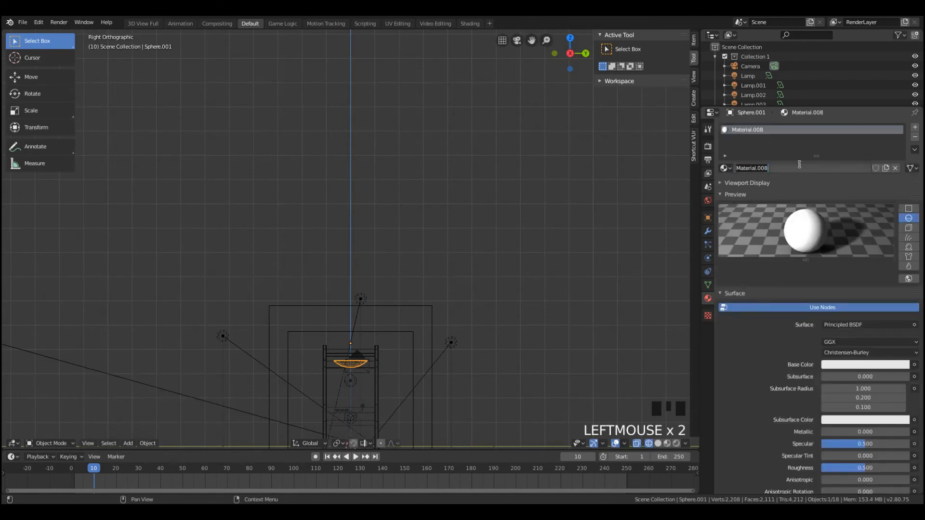
click(864, 442)
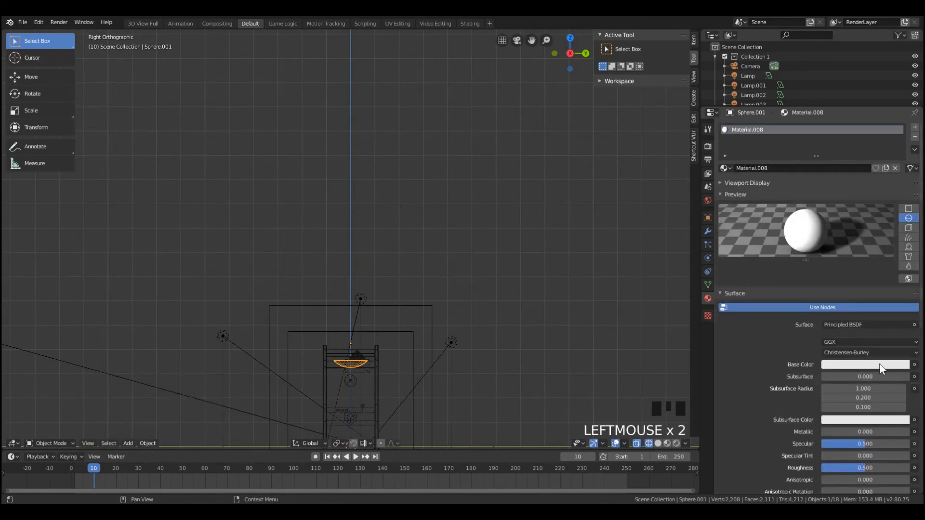
click(881, 366)
click(902, 278)
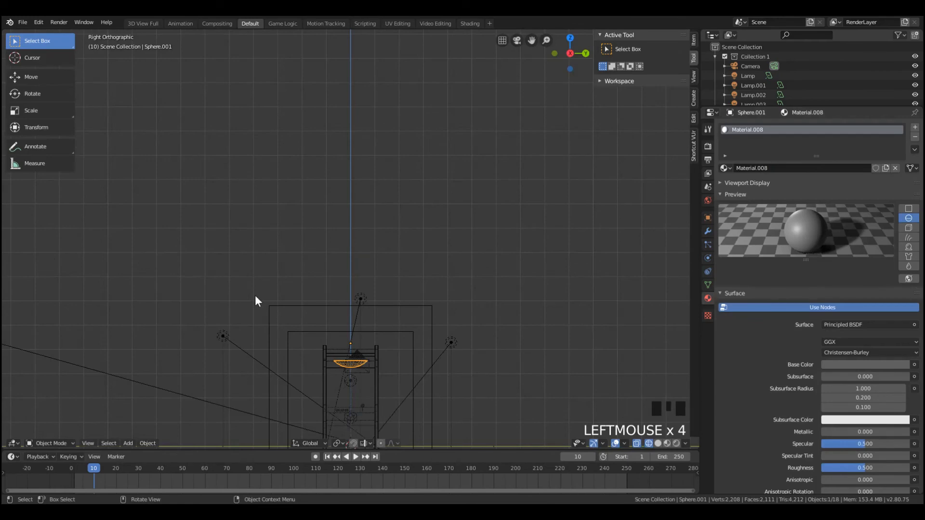
Switch to rendered shading and scale the bowl by 0.555 on all axes
key(KP_0)
key(z)
click(479, 94)
middle_drag(479, 94, 463, 126)
scroll(463, 126, up, 8)
scroll(458, 313, down, 8)
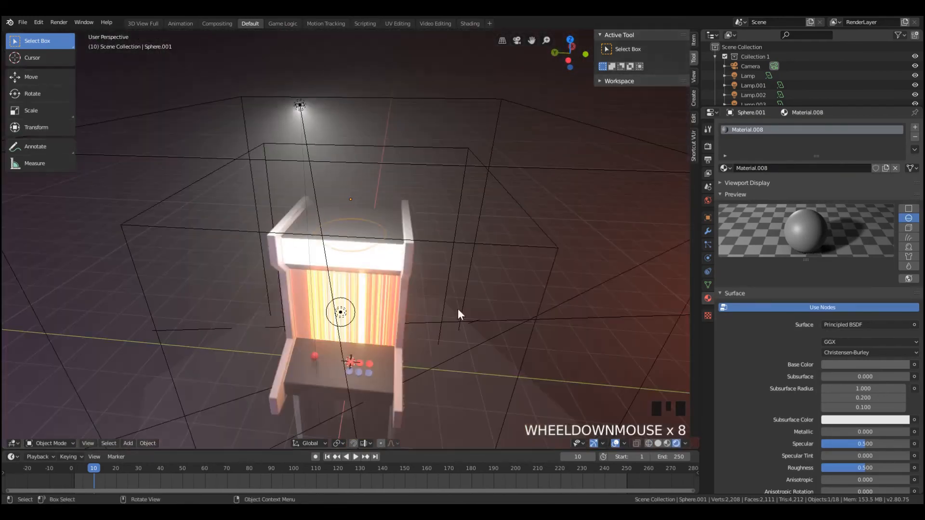
middle_drag(458, 313, 424, 274)
key(s)
click(386, 246)
Move the bowl forward along X and lower it 0.601 along Z, to just below the lit marquee
key(g)
key(x)
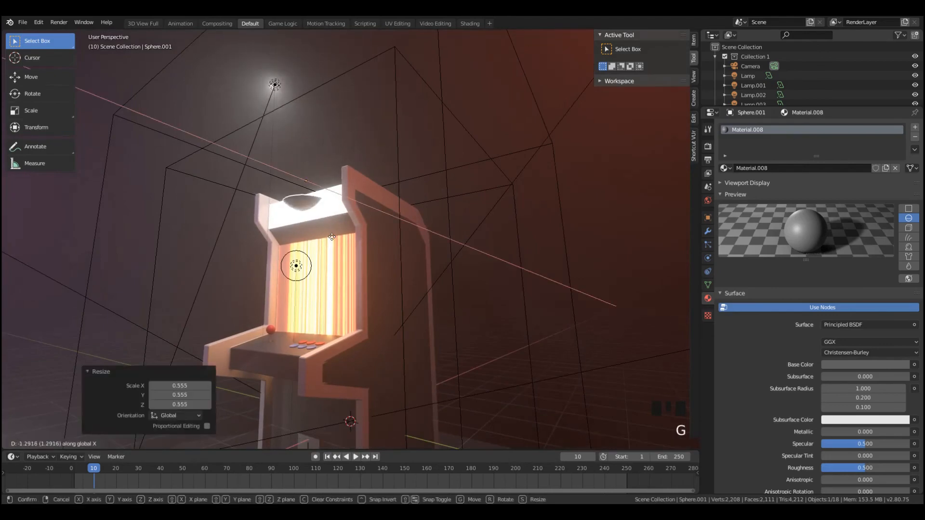
click(326, 249)
key(g)
key(z)
click(328, 270)
Shade the bowl smooth and raise it 0.084 along Z
middle_drag(328, 270, 402, 231)
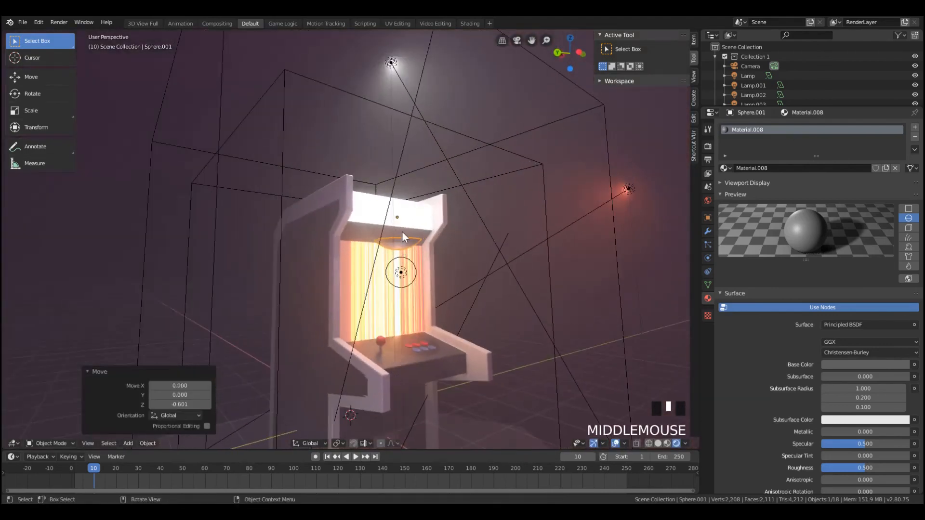
scroll(403, 230, up, 4)
right_click(403, 230)
click(414, 237)
key(g)
click(556, 288)
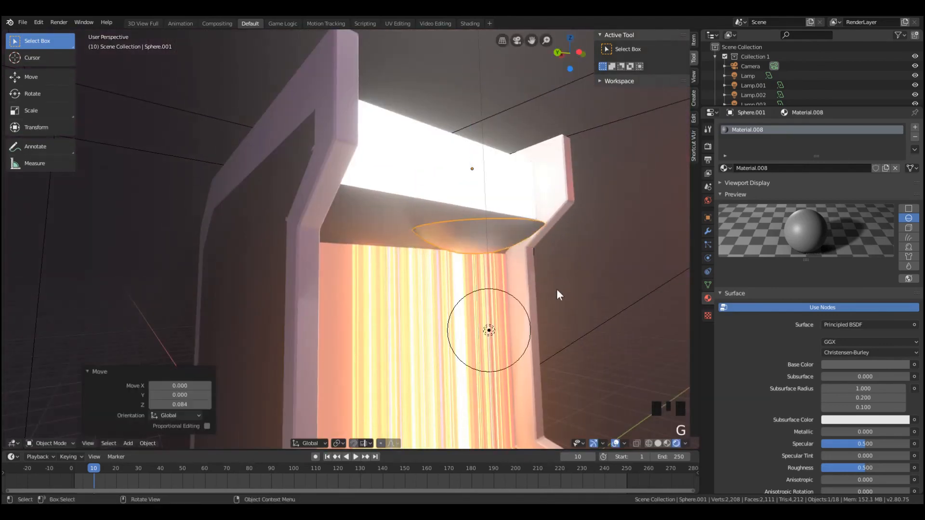
Scale the bowl down and reposition it along X and Z against the sloped panel beneath the marquee
key(s)
click(501, 258)
key(g)
key(z)
click(493, 281)
key(g)
key(x)
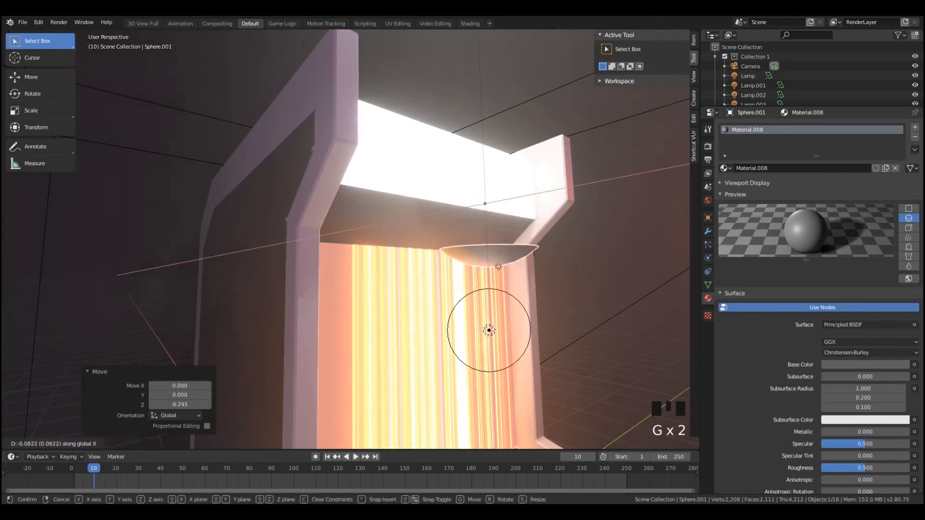
click(464, 276)
key(g)
key(z)
click(464, 249)
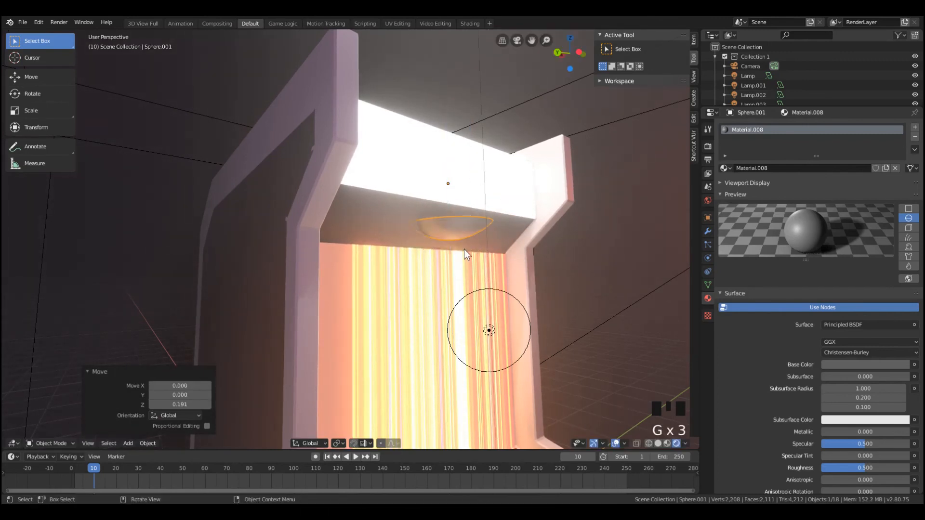
Rotate the bowl in front view to match the sloped panel, scale it by 0.806 and lower it 0.067
key(KP_3)
key(KP_1)
key(KP_Decimal)
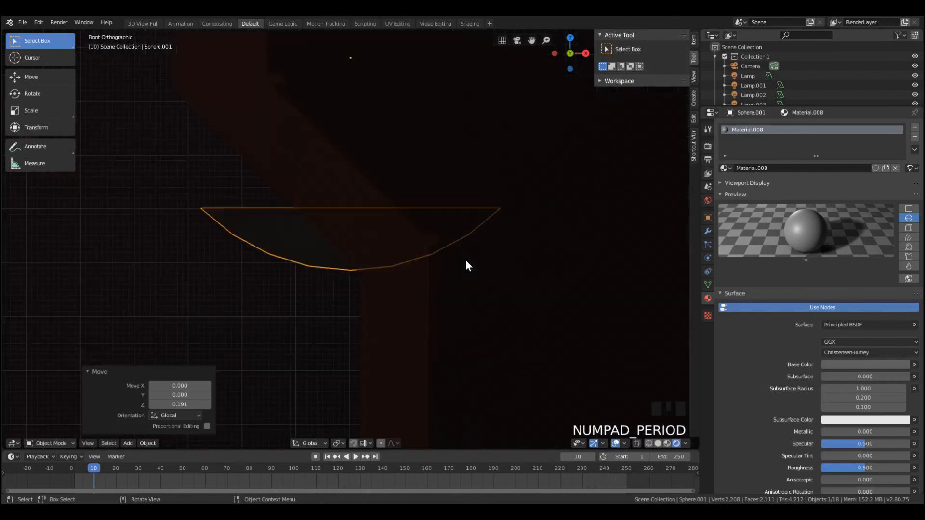
scroll(397, 241, down, 8)
key(r)
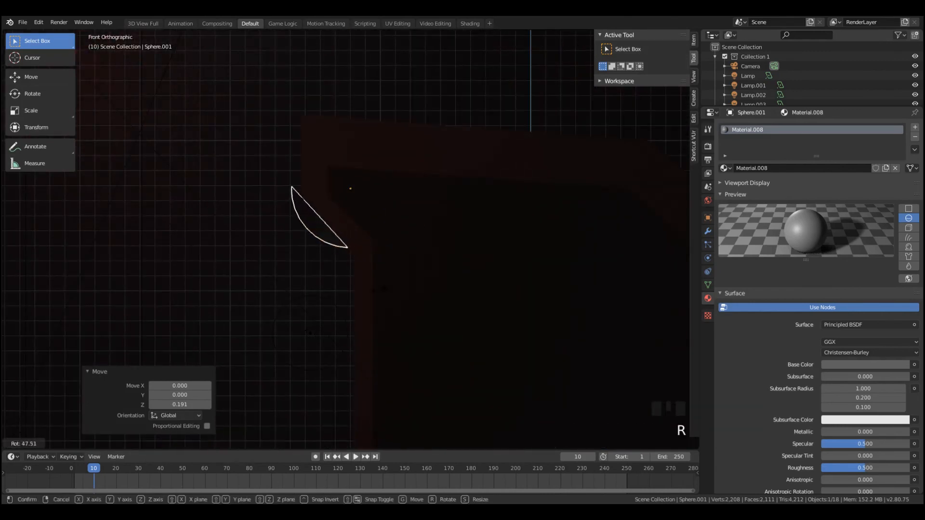
click(392, 291)
key(s)
click(381, 277)
key(g)
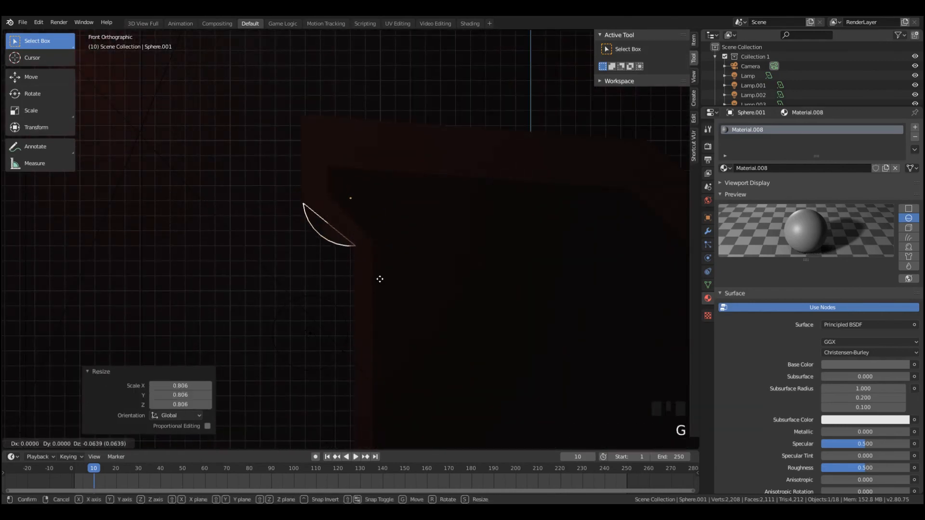
click(381, 283)
Lower the bowl 0.270 along Z, shrink it further and shift it -0.666 along Y across the sloped panel
key(KP_1)
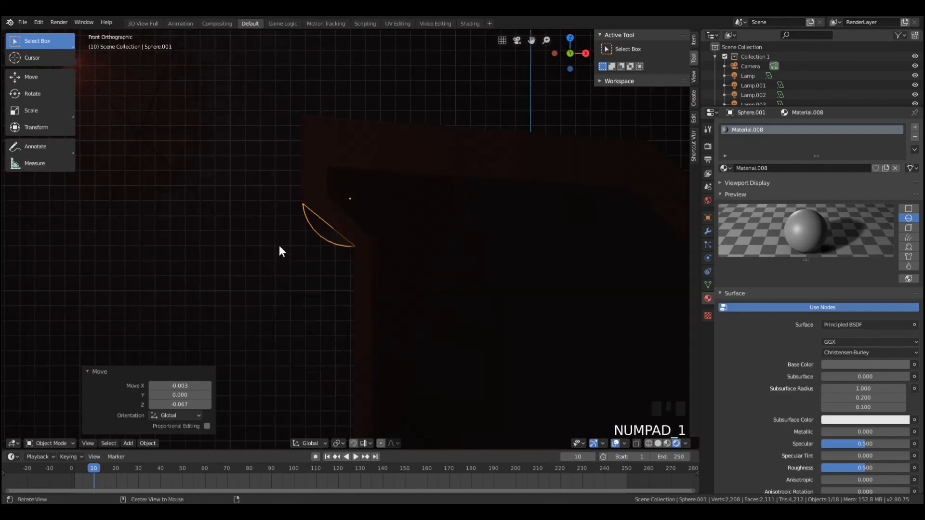
middle_drag(279, 247, 335, 226)
key(g)
key(s)
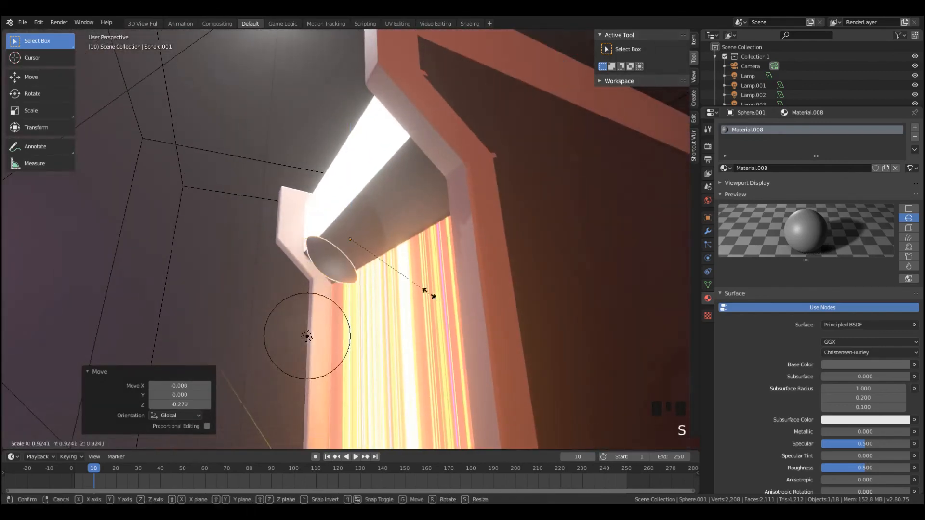
click(378, 285)
key(g)
click(428, 260)
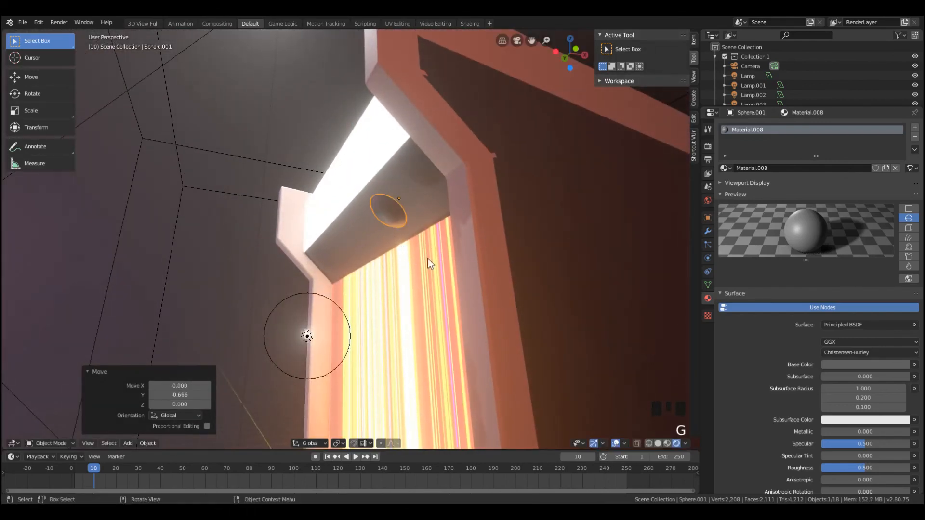
Raise the bowl along Z and move it 0.155 along X to sink it into the sloped panel
key(g)
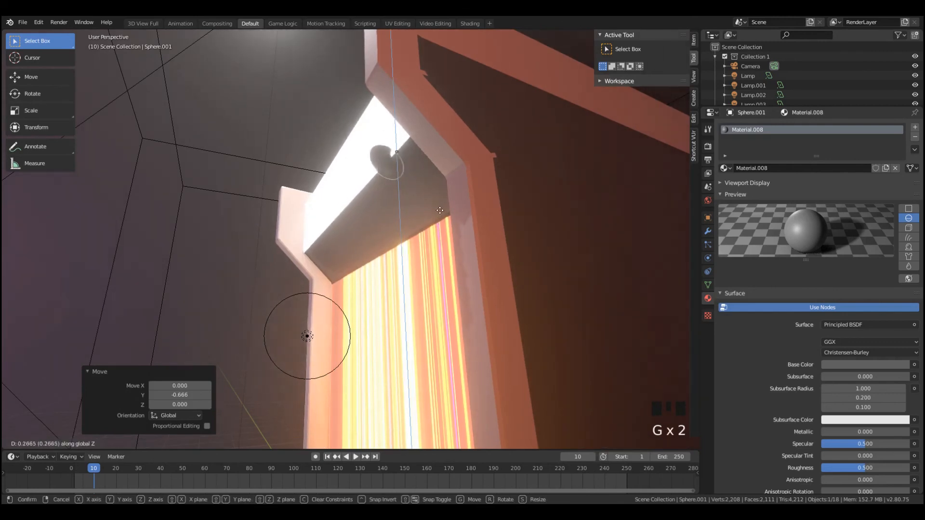
click(439, 226)
key(g)
key(x)
click(460, 241)
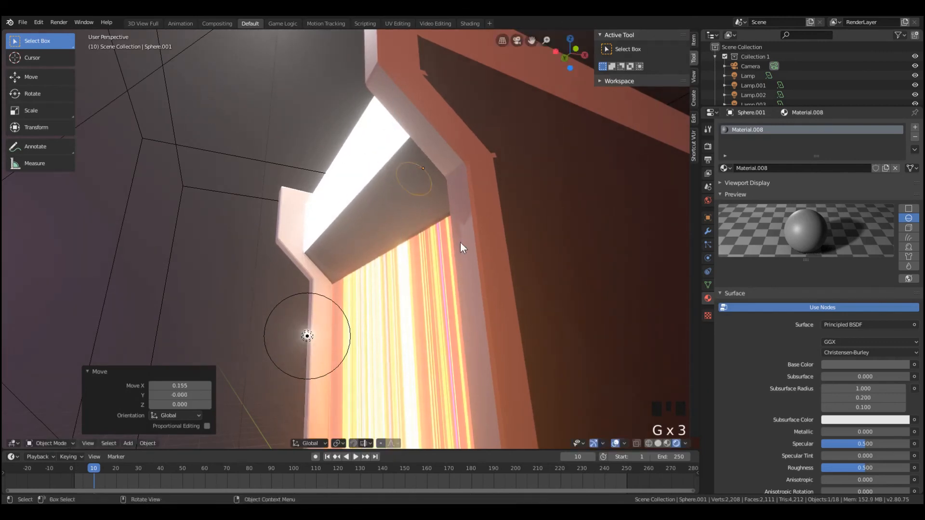
Lower the bowl 0.111 along Z on the sloped panel beneath the marquee
key(g)
key(z)
click(454, 260)
middle_drag(454, 261, 487, 224)
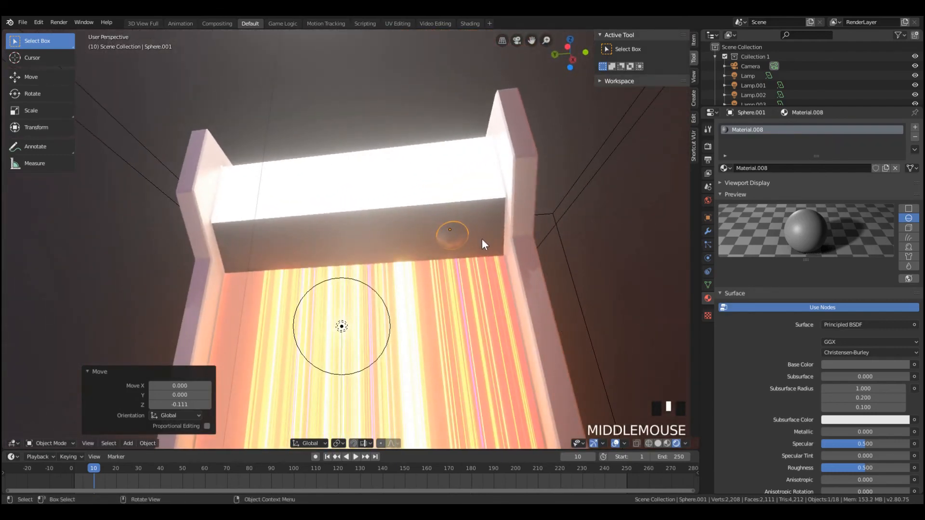
Create a linked duplicate of the bowl in left view, moved 0.657 along Y to the middle of the sloped panel
key(KP_1)
key(KP_3)
key(KP_1)
key(ctrl+KP_1)
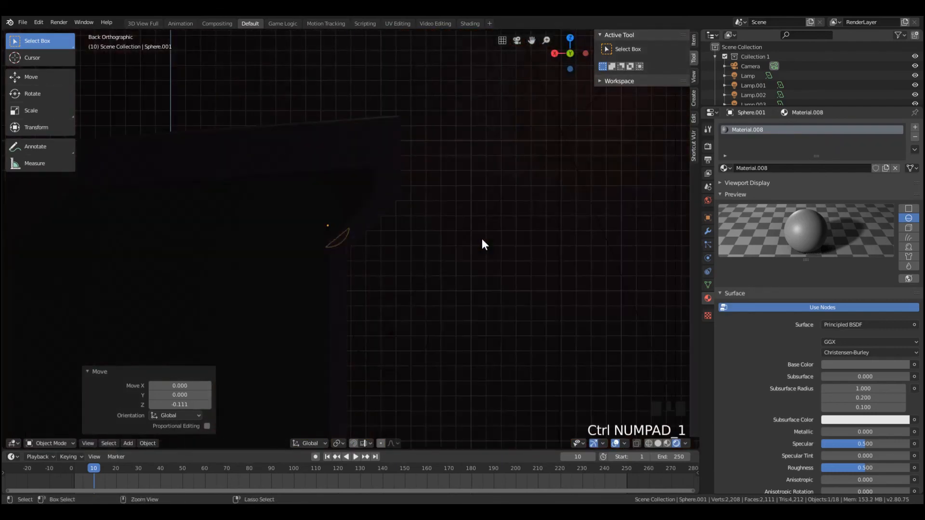
key(ctrl+KP_3)
scroll(482, 238, up, 5)
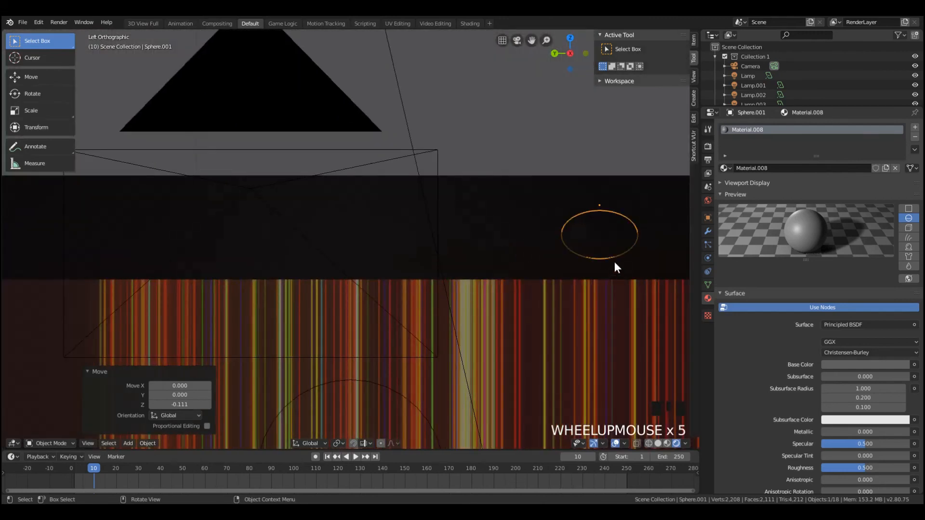
scroll(615, 266, down, 3)
key(alt+d)
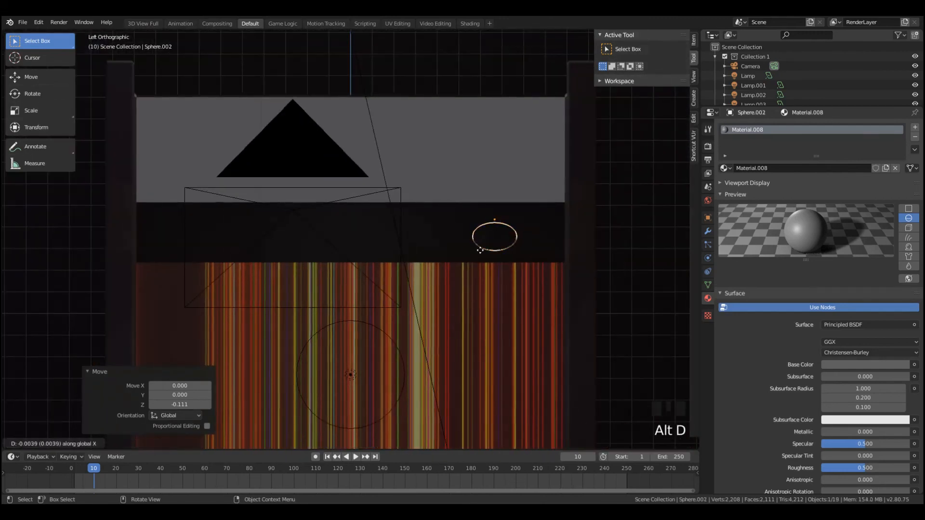
key(y)
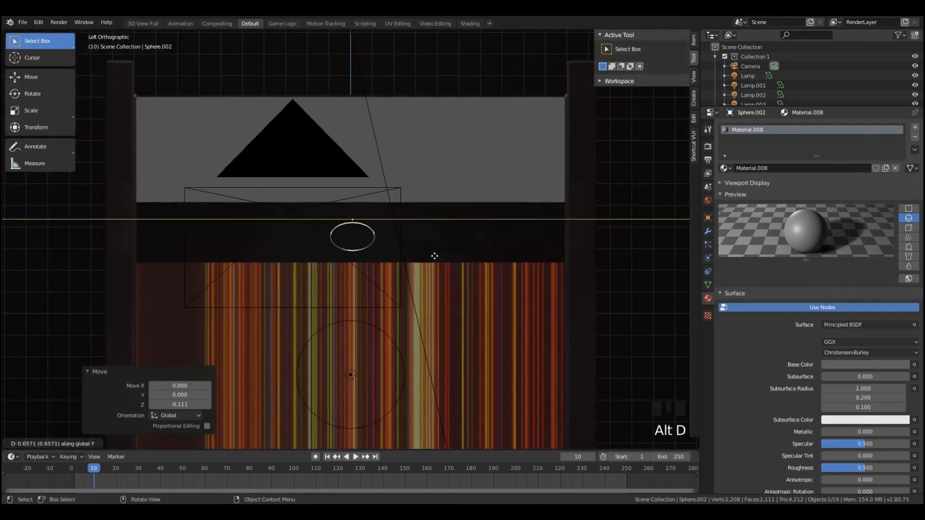
click(436, 260)
Create a second linked duplicate of the bowl farther along Y near the panel's other end, and deselect everything
key(alt+d)
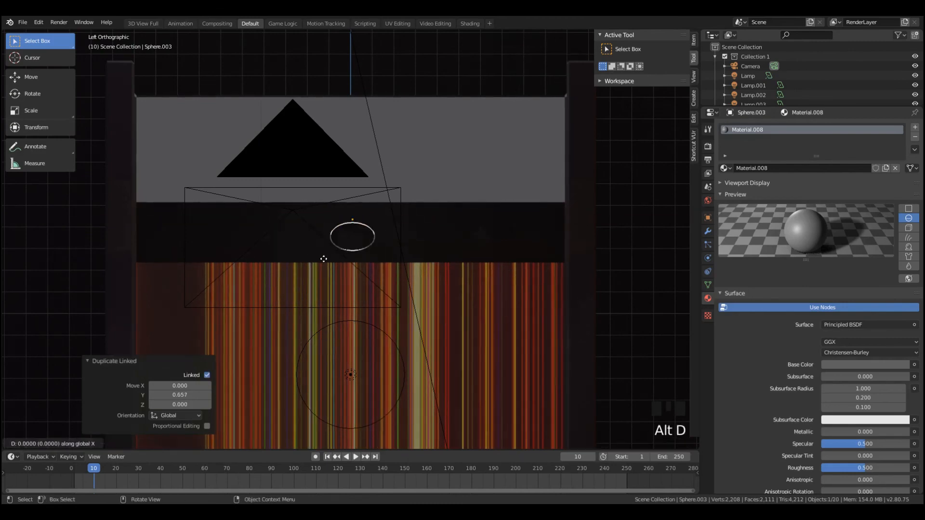
key(y)
click(266, 252)
middle_drag(266, 255, 439, 253)
key(alt+a)
Darken the base color of the bowls' material to near black and set its Metallic to 0.382
scroll(341, 265, down, 3)
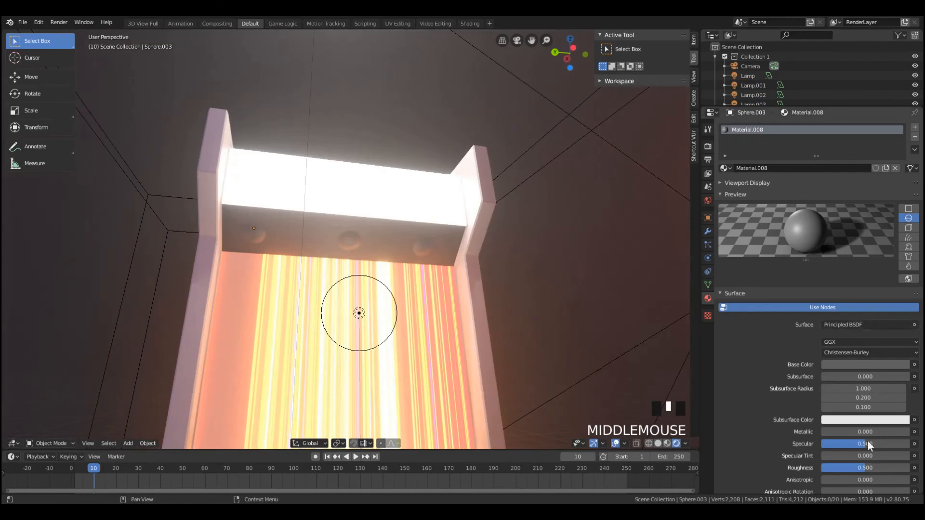
click(866, 364)
click(504, 289)
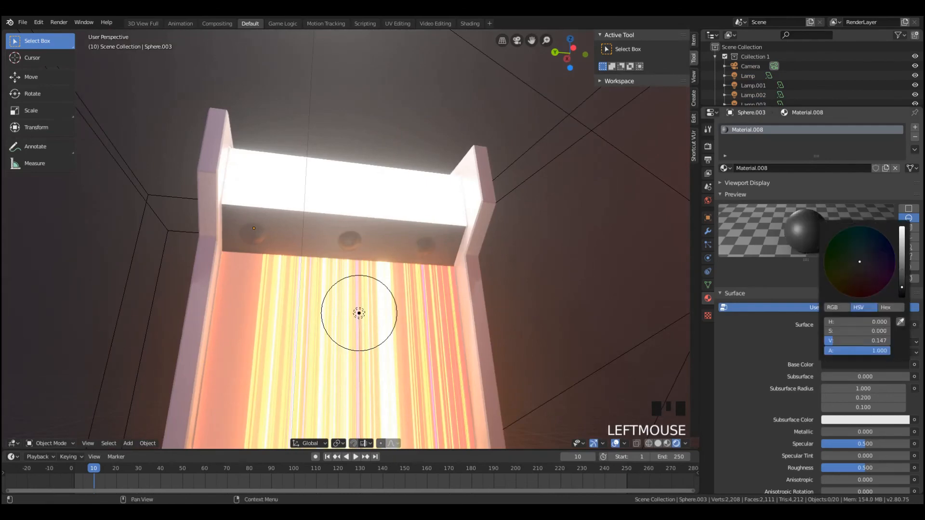
scroll(466, 284, down, 3)
key(KP_0)
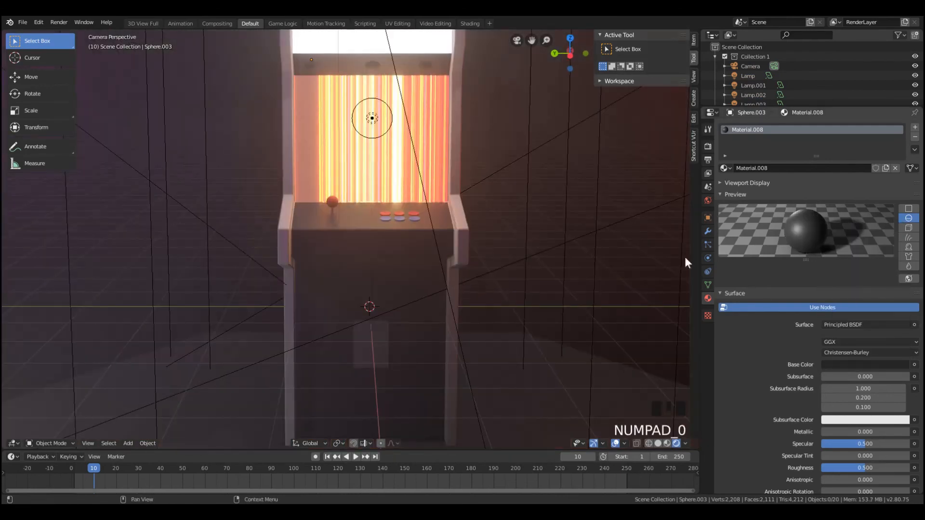
key(a)
key(a)
key(a)
scroll(532, 189, down, 2)
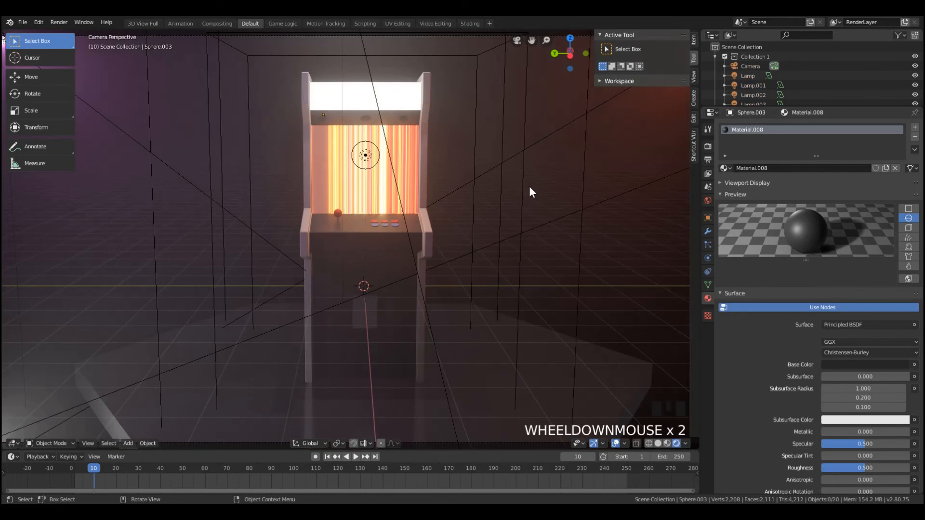
click(881, 364)
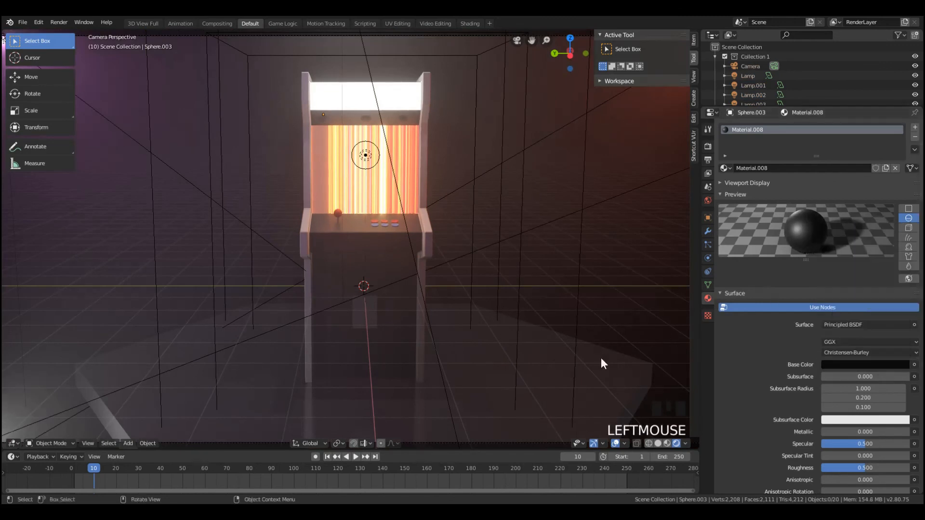
drag(837, 432, 855, 432)
scroll(442, 234, down, 2)
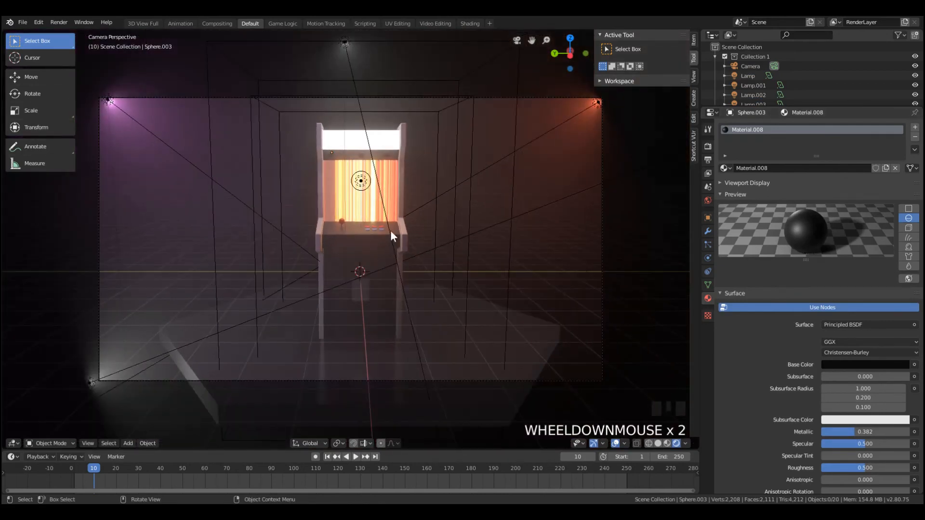
Select the two horizontal edges bounding the cabinet's front face just below the control deck in Edit Mode
scroll(397, 250, up, 2)
click(363, 320)
scroll(376, 322, up, 2)
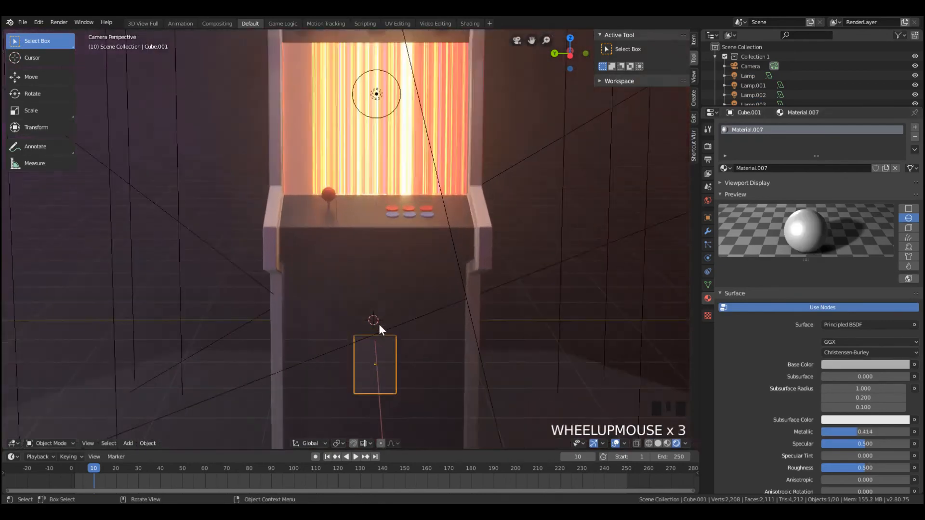
click(377, 259)
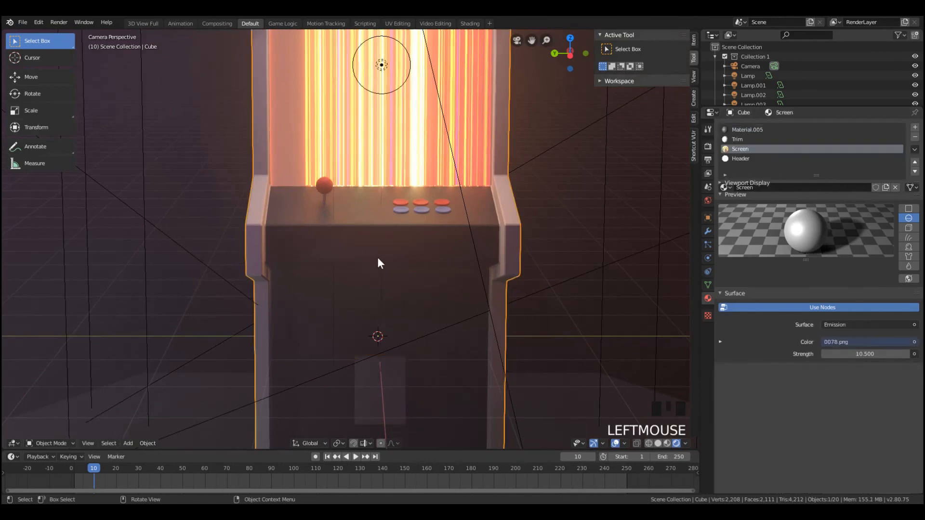
key(Tab)
click(348, 266)
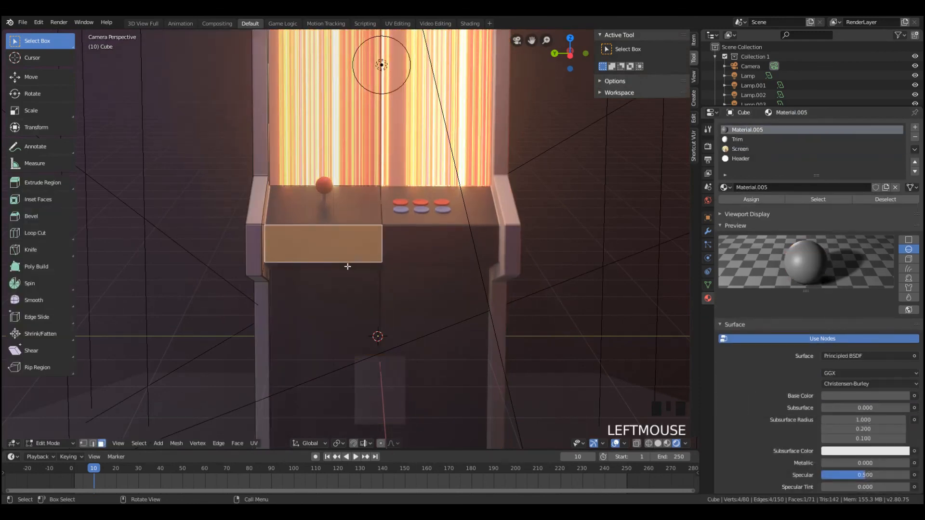
scroll(391, 260, up, 1)
click(93, 443)
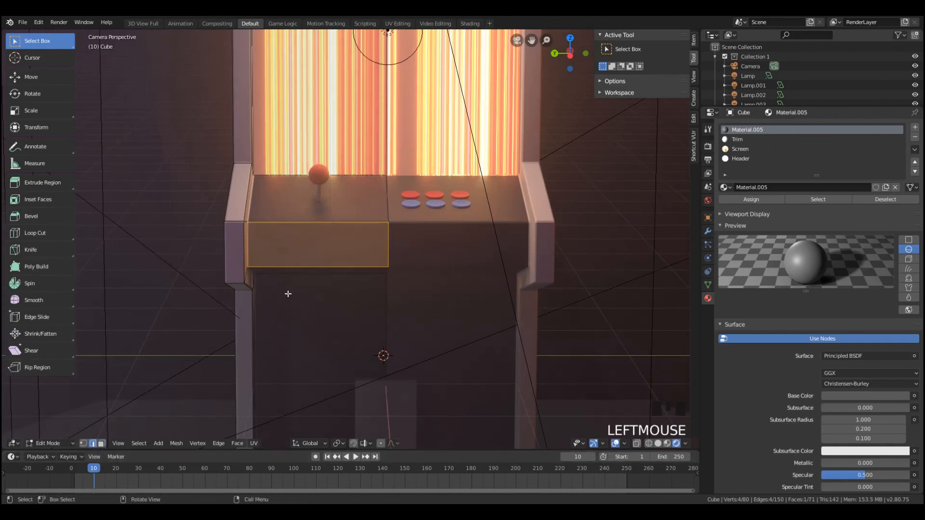
click(294, 268)
shift+click(316, 228)
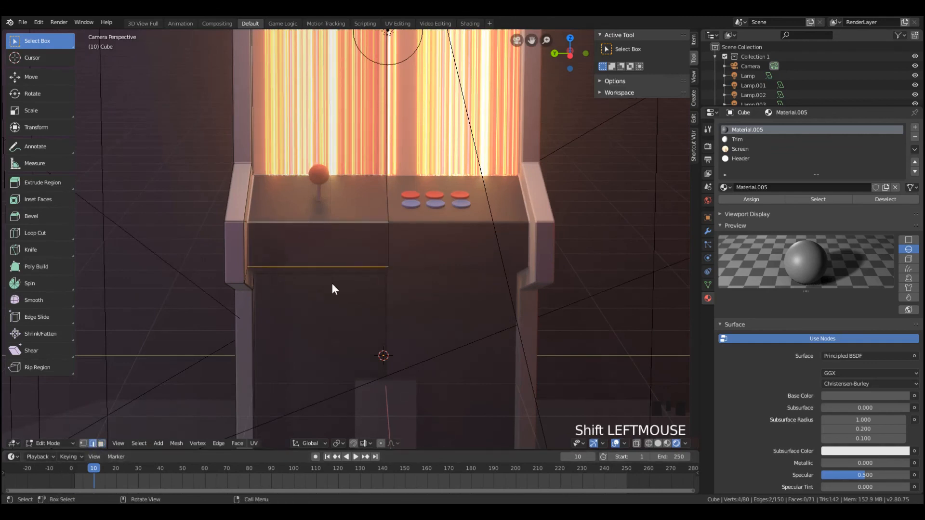
Render the camera view and examine the outlines around the bowls, control deck and coin door
key(F12)
scroll(424, 347, up, 5)
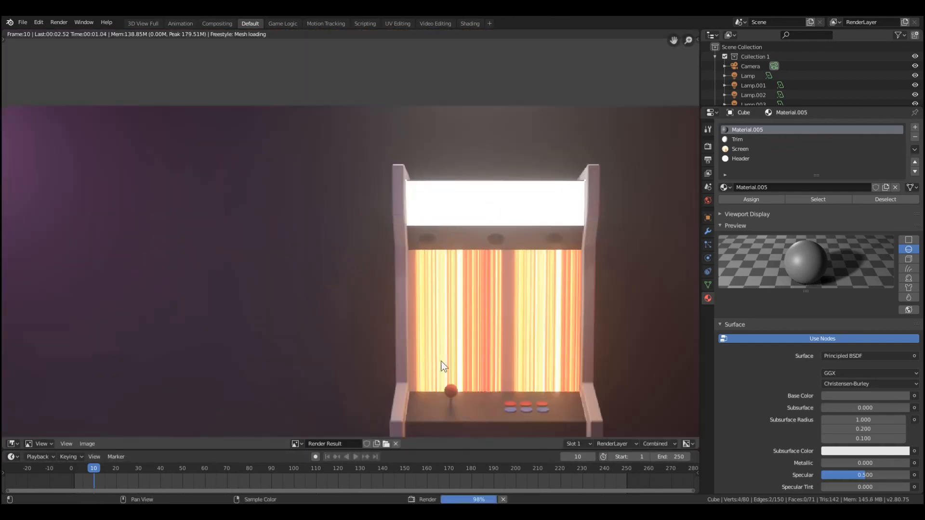
middle_drag(400, 367, 345, 255)
scroll(320, 291, up, 3)
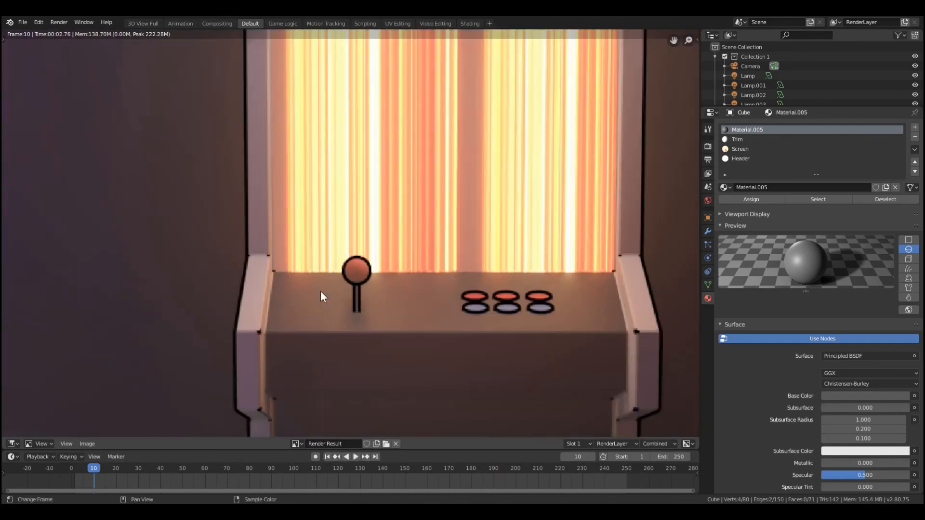
scroll(322, 326, down, 2)
scroll(419, 343, down, 5)
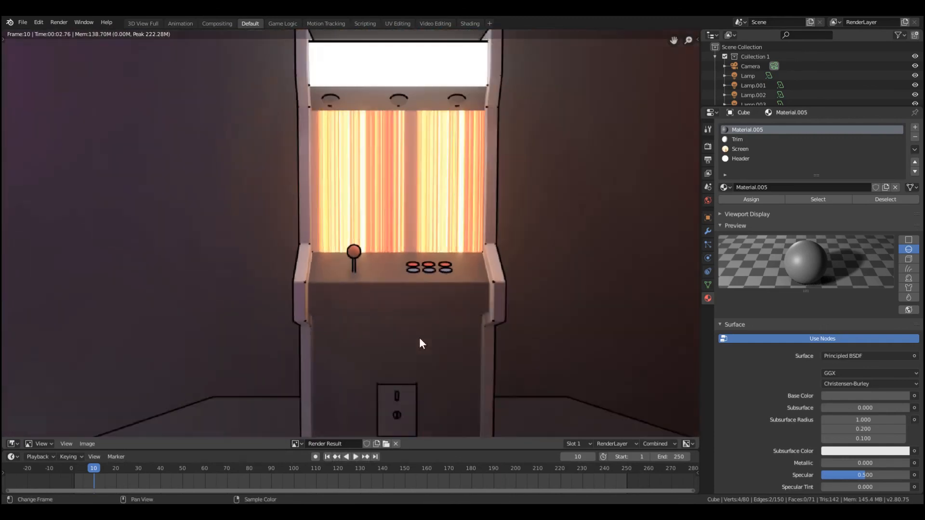
scroll(336, 312, up, 3)
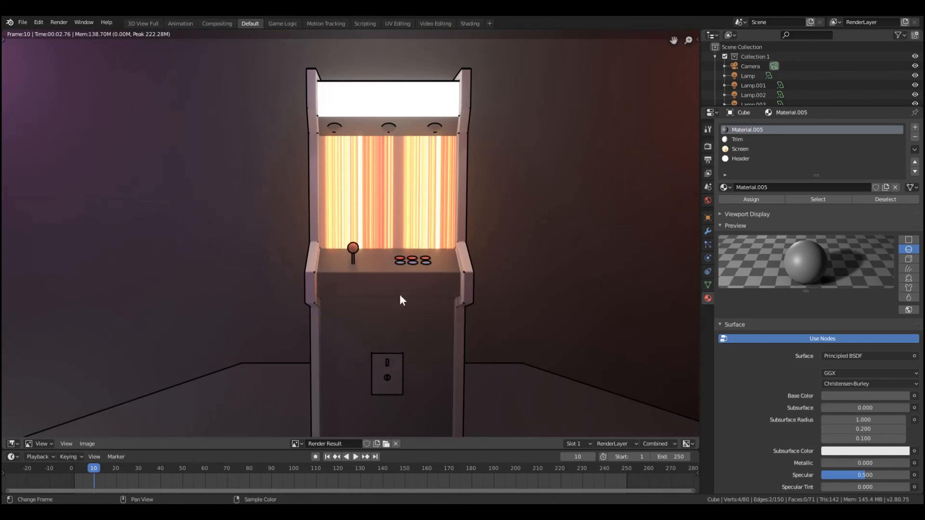
key(Escape)
Add the horizontal edge under the control deck's overhang to the selection and mark all three as Freestyle edges
key(Tab)
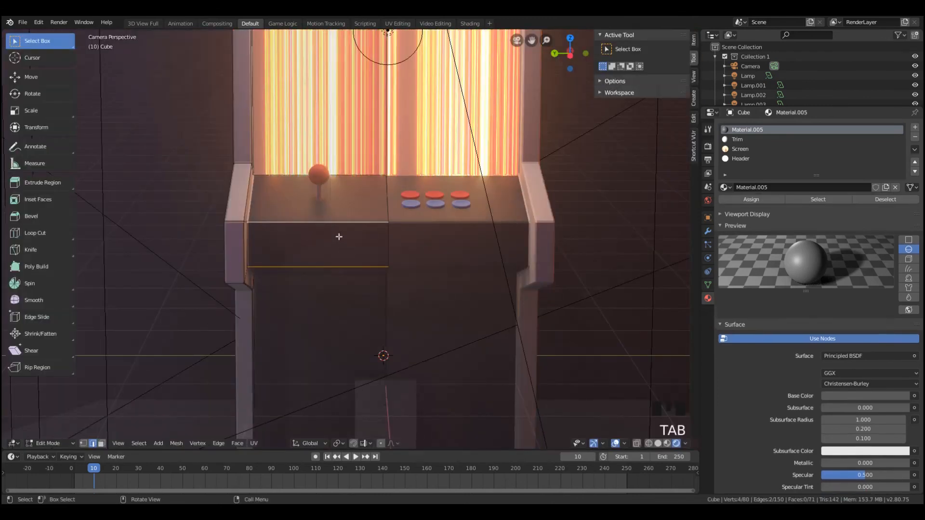
middle_drag(328, 232, 342, 262)
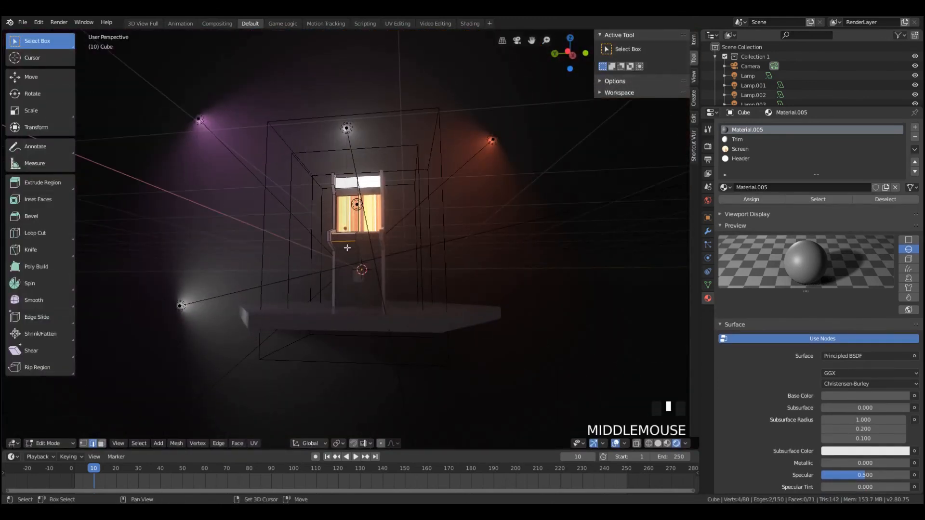
scroll(347, 247, up, 7)
key(ctrl+e)
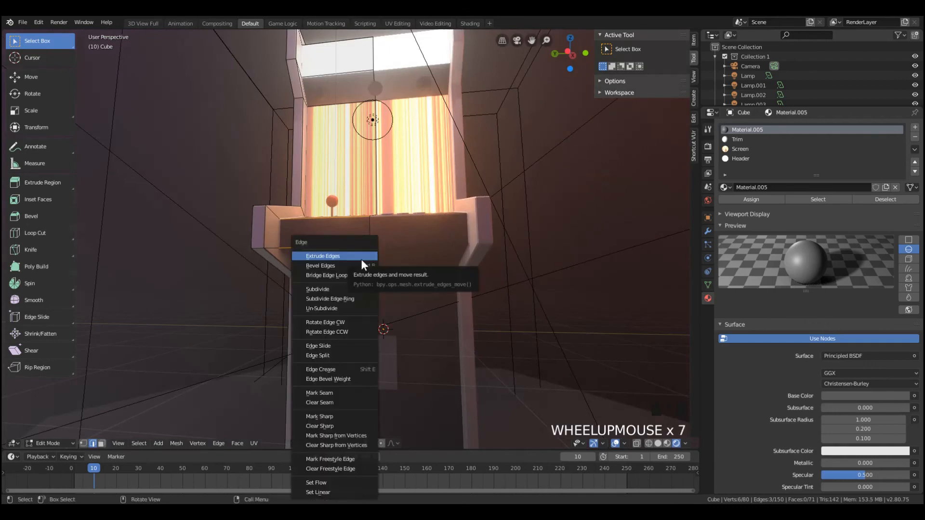
click(340, 459)
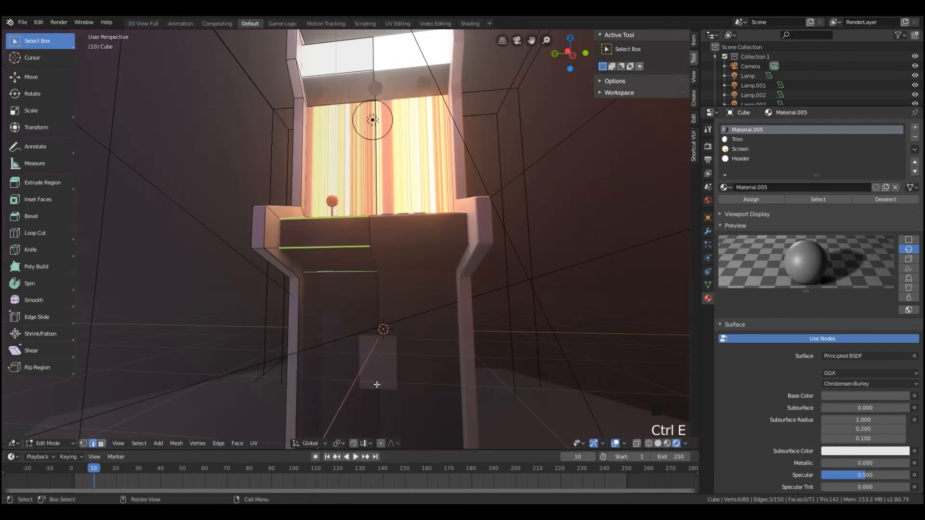
key(Tab)
Enable the Edge Mark and Material Boundary edge types for the Freestyle line set
click(702, 130)
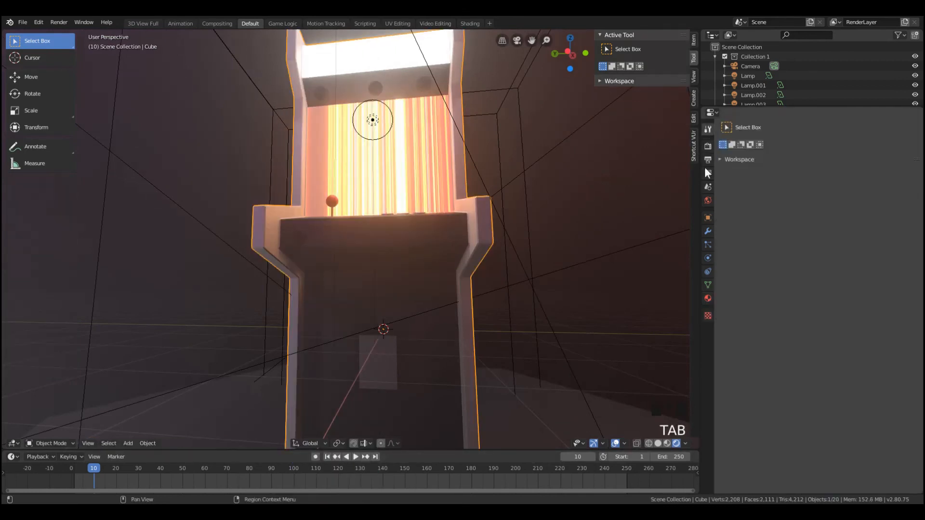
click(709, 168)
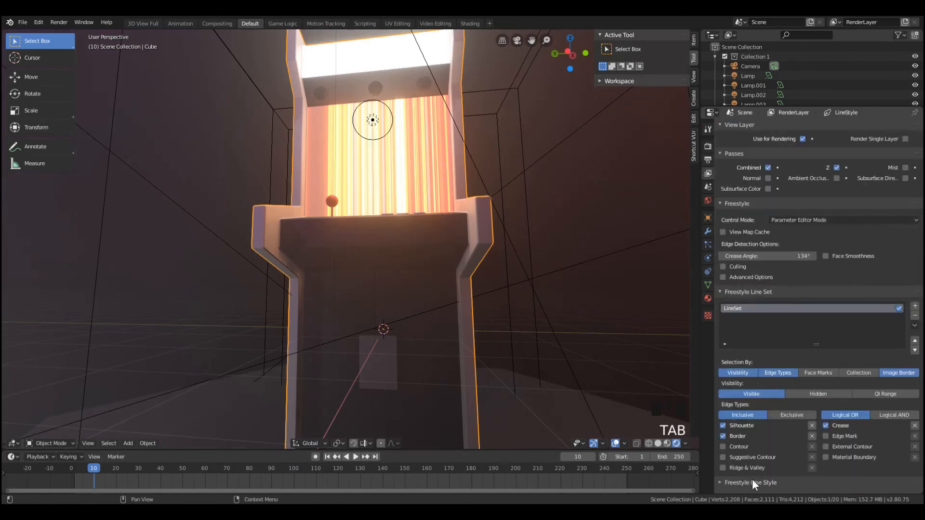
click(825, 436)
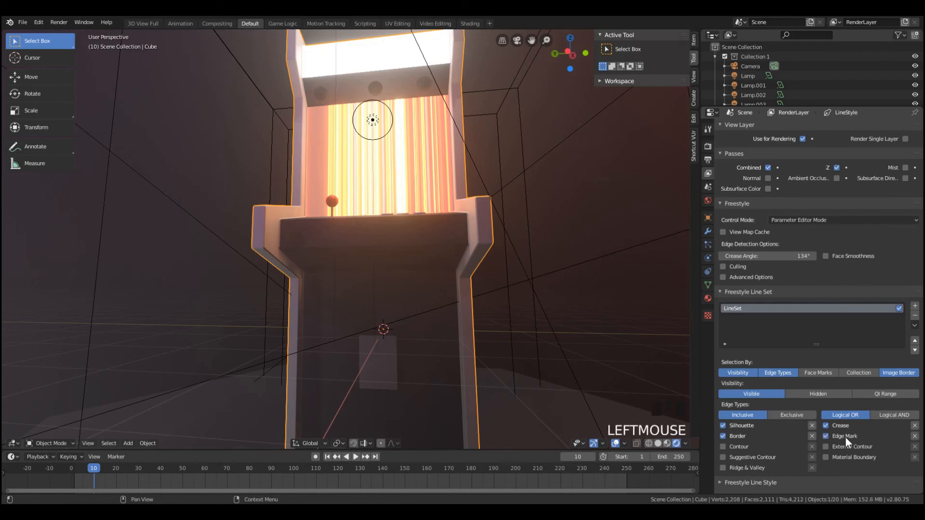
click(842, 458)
Render the camera view again and inspect the Freestyle lines on the cabinet's front edges and material boundaries
key(z)
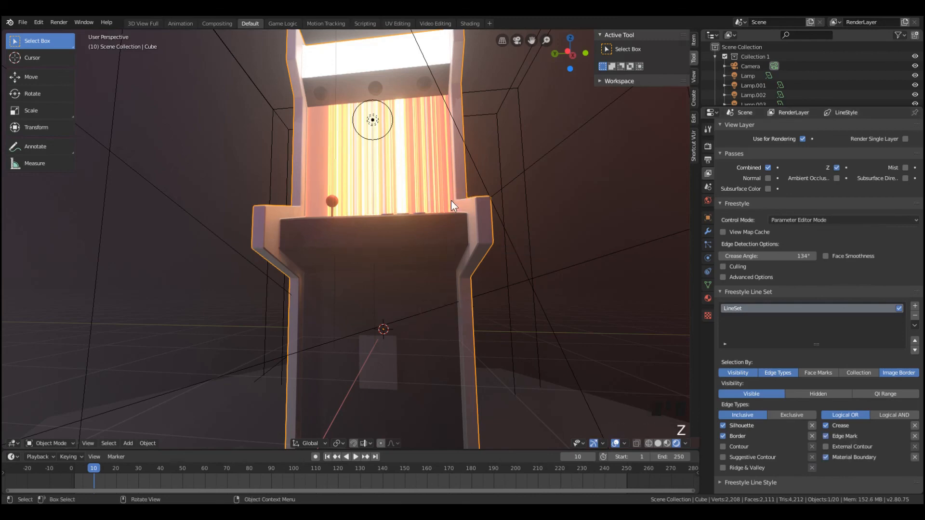
scroll(381, 193, down, 3)
key(KP_0)
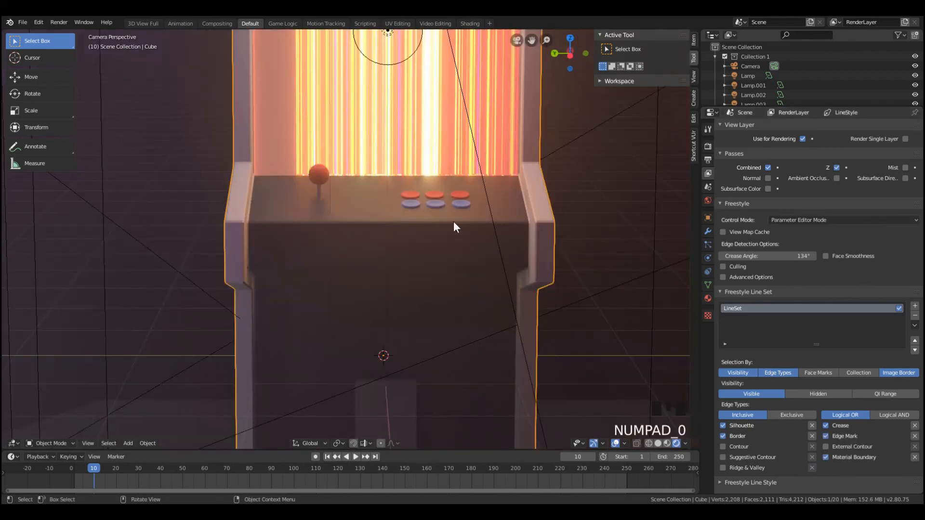
key(F12)
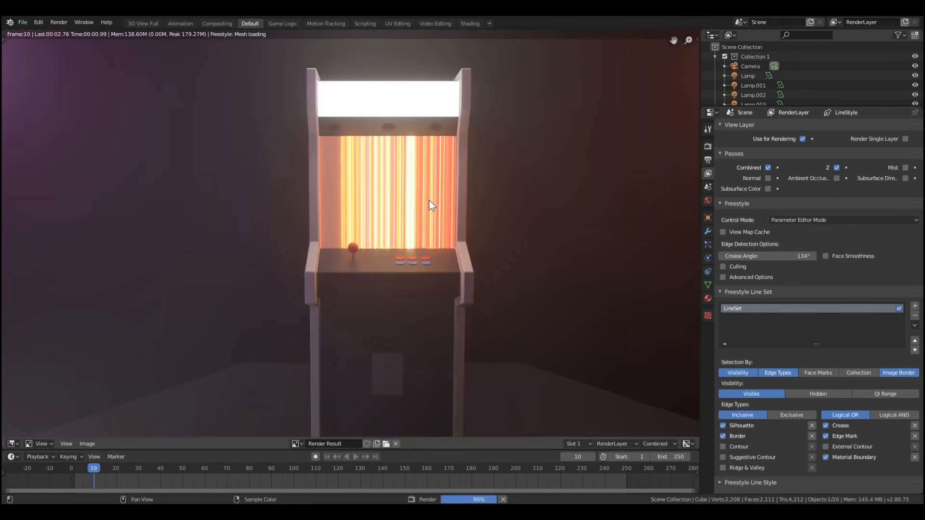
scroll(452, 281, down, 3)
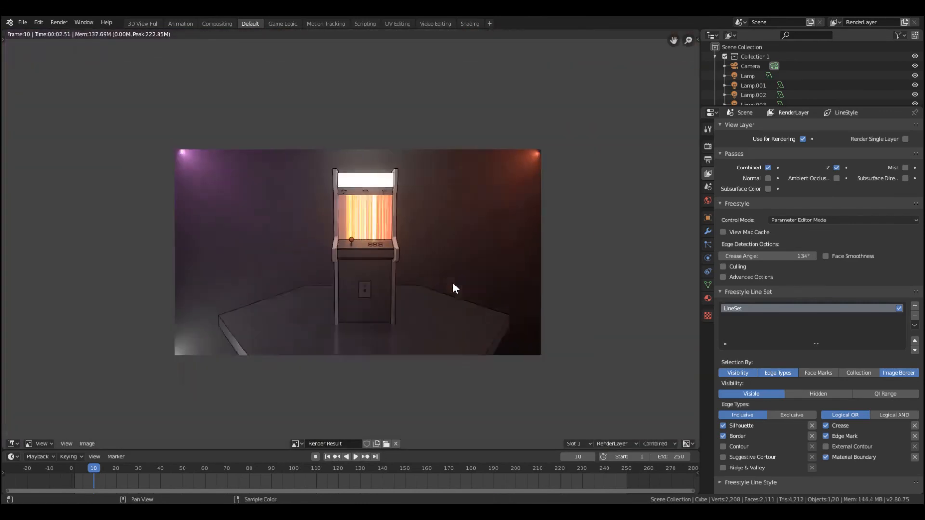
scroll(444, 276, up, 2)
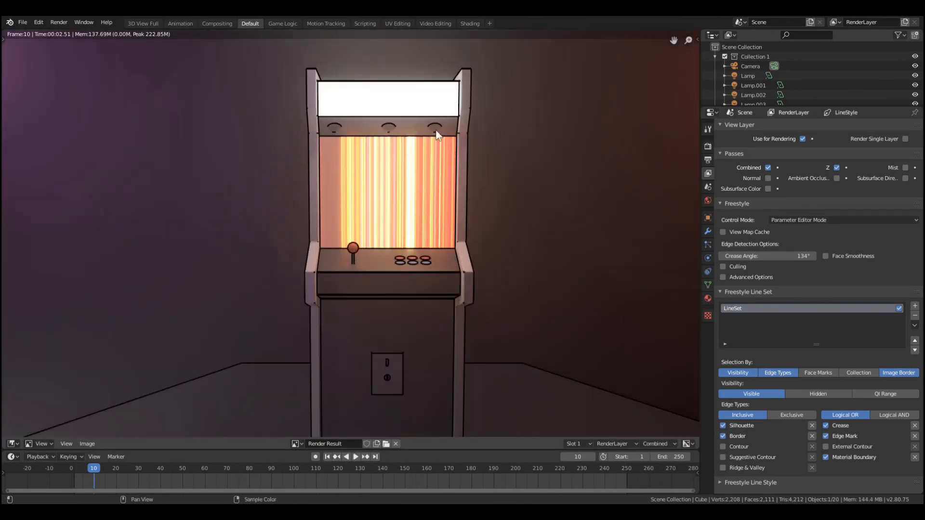
scroll(426, 126, down, 5)
scroll(428, 134, up, 4)
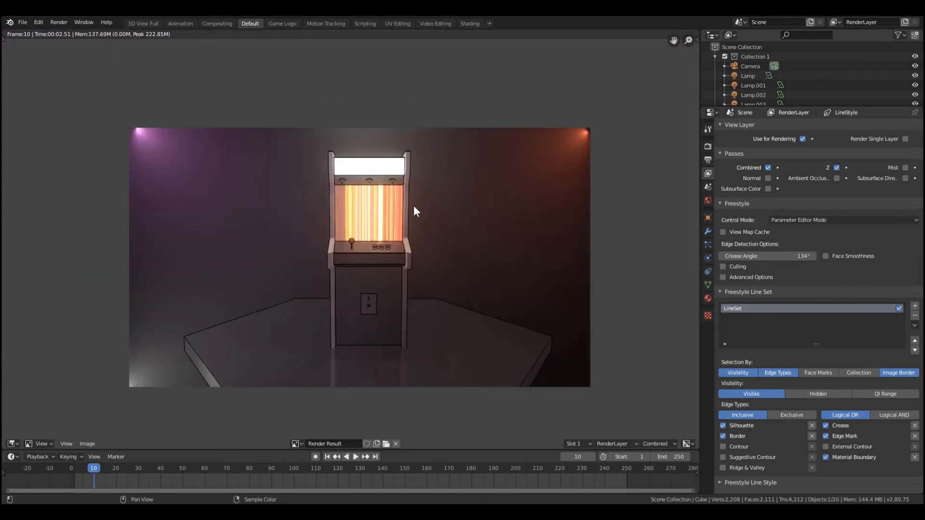
scroll(413, 207, up, 1)
scroll(413, 207, down, 1)
key(Escape)
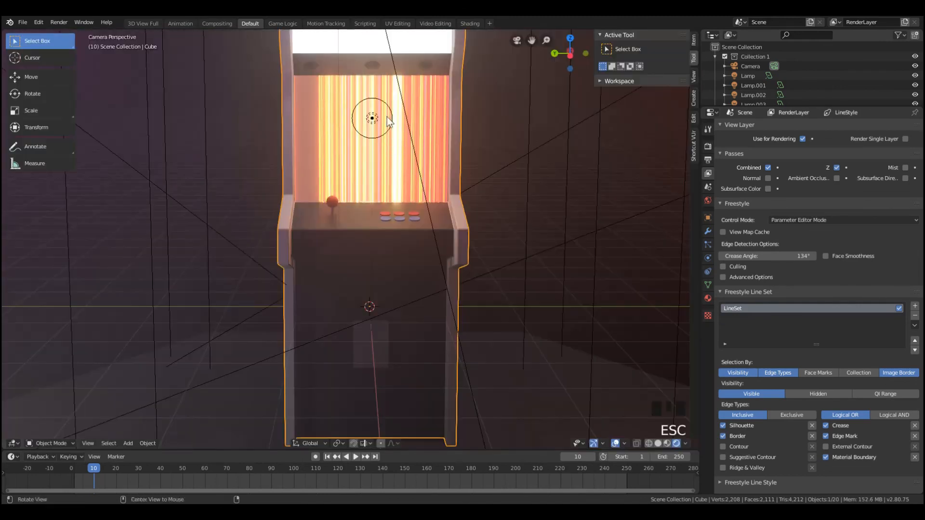
Select the small bowl at the end of the strip under the marquee and open its mesh for editing
middle_drag(387, 117, 379, 142)
click(373, 196)
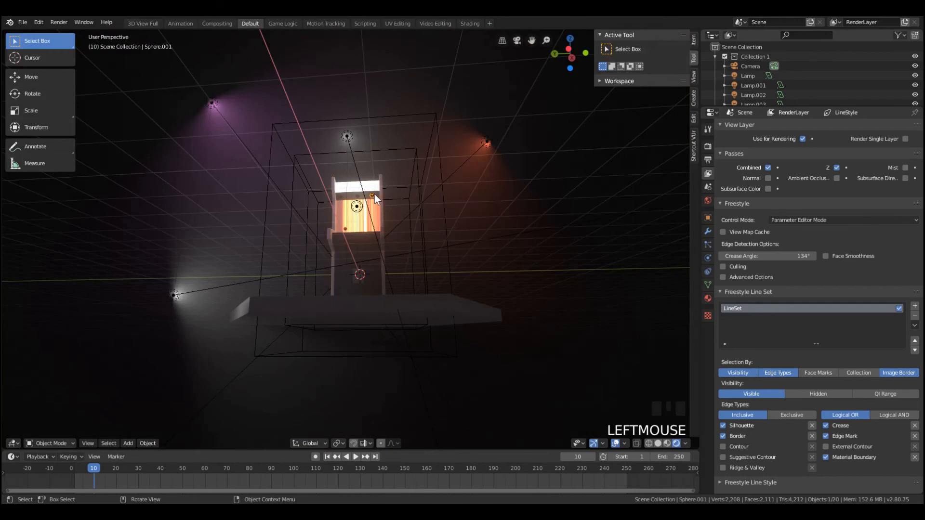
key(KP_Decimal)
key(Tab)
middle_drag(354, 241, 351, 259)
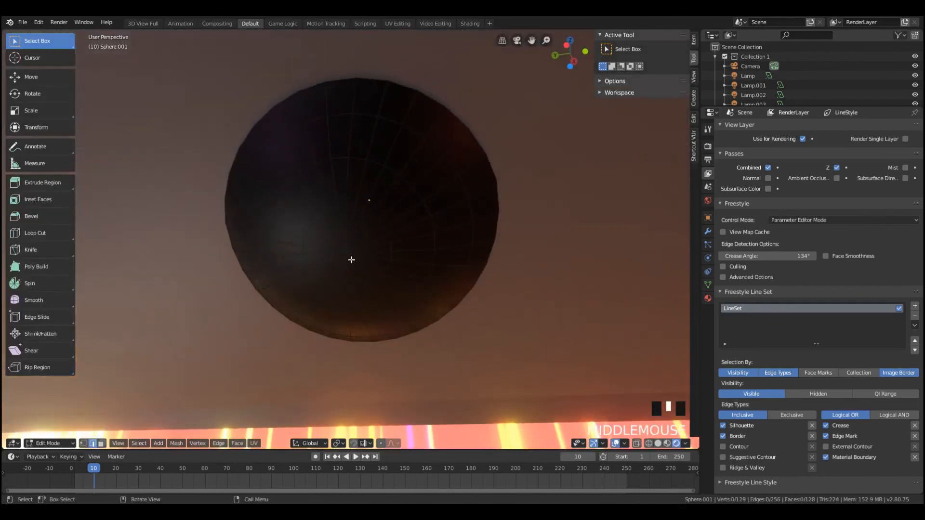
Delete the single vertex where the edges converge at the tip of the bowl
drag(343, 246, 358, 265)
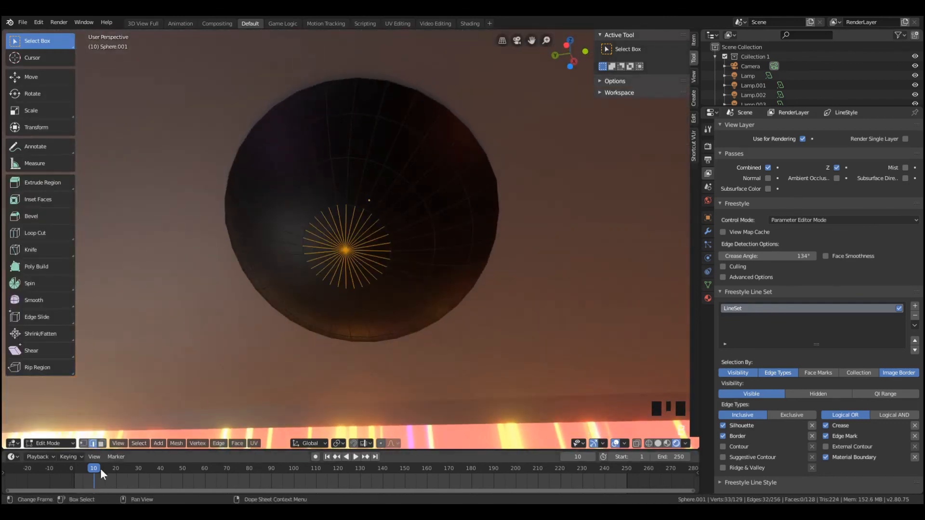
click(83, 443)
click(340, 246)
scroll(341, 245, down, 9)
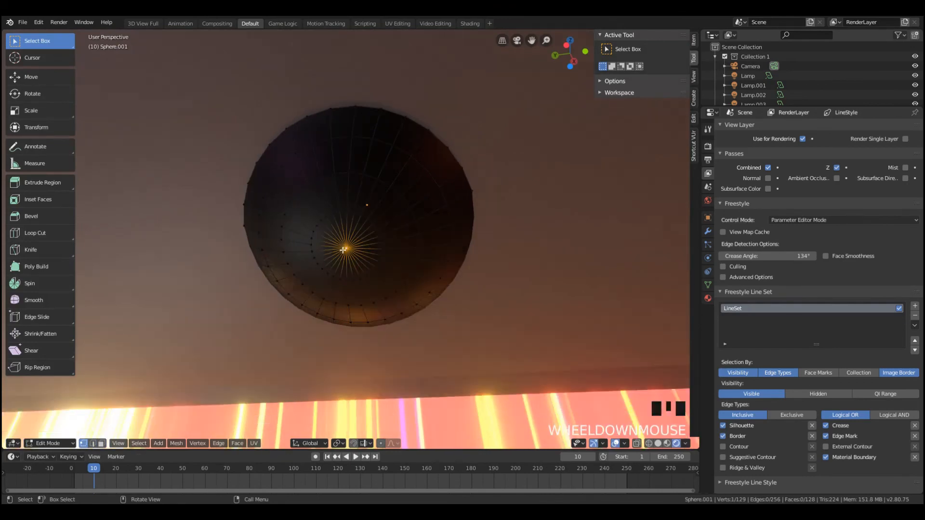
key(c)
scroll(143, 345, down, 2)
scroll(226, 304, down, 2)
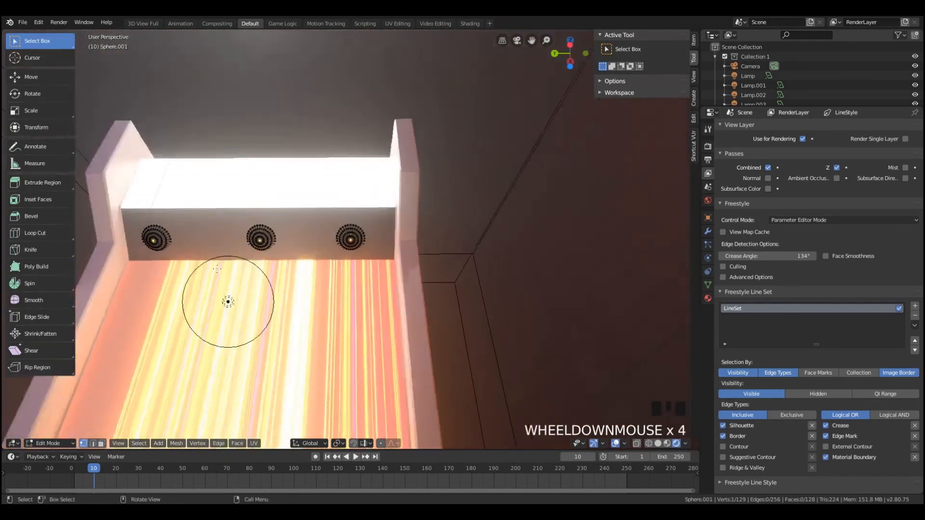
scroll(226, 302, up, 1)
scroll(192, 320, down, 1)
scroll(228, 302, down, 1)
scroll(228, 302, up, 13)
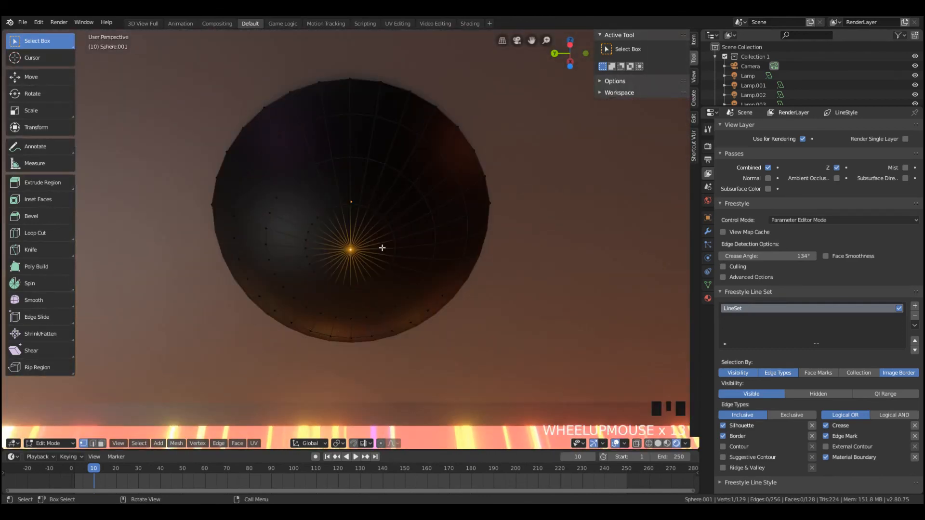
key(x)
click(375, 227)
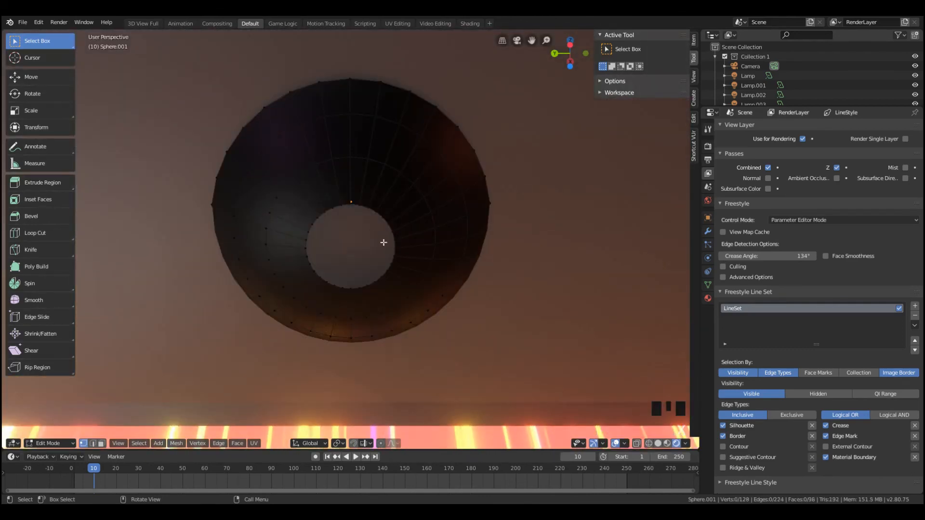
Fill the circular opening in the bowl with a single face and leave mesh editing
alt+click(392, 230)
key(f)
key(Tab)
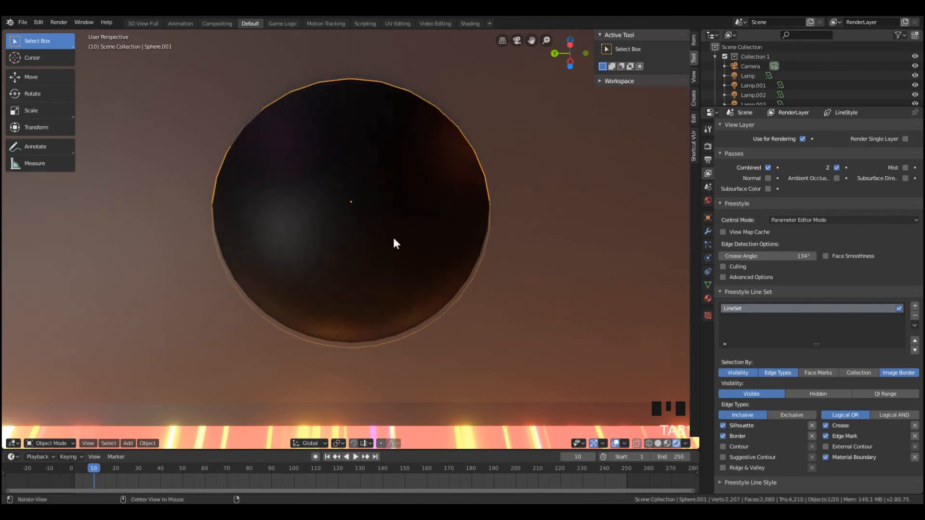
Render the camera view and check the outlines on the flattened bowls under the marquee
scroll(380, 248, down, 5)
key(KP_0)
key(F12)
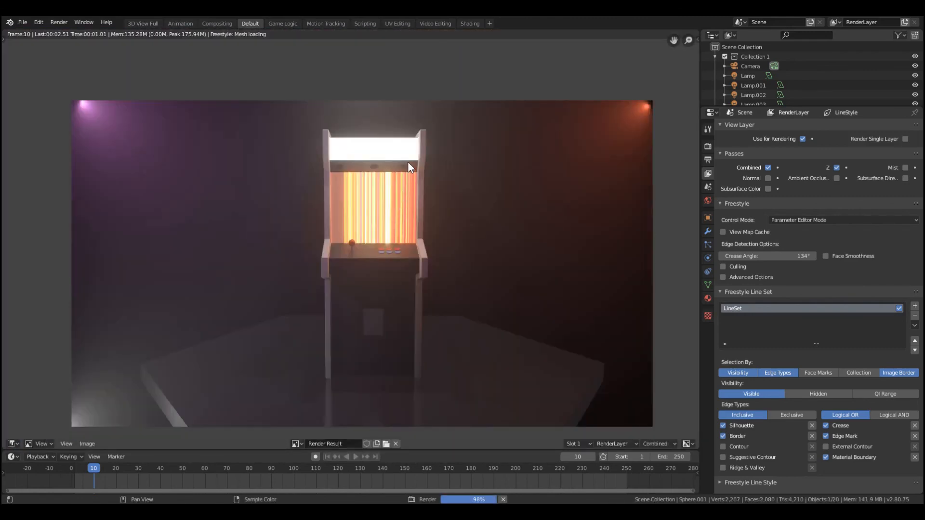
scroll(409, 163, up, 2)
scroll(432, 170, down, 5)
scroll(432, 169, up, 2)
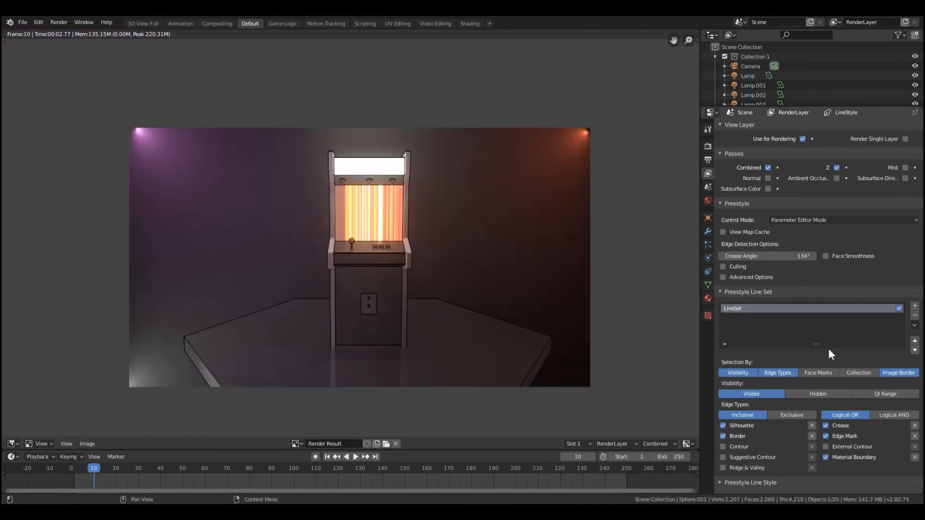
key(Escape)
Set the absolute Freestyle line thickness to 0.1 px in the render settings
scroll(521, 169, down, 5)
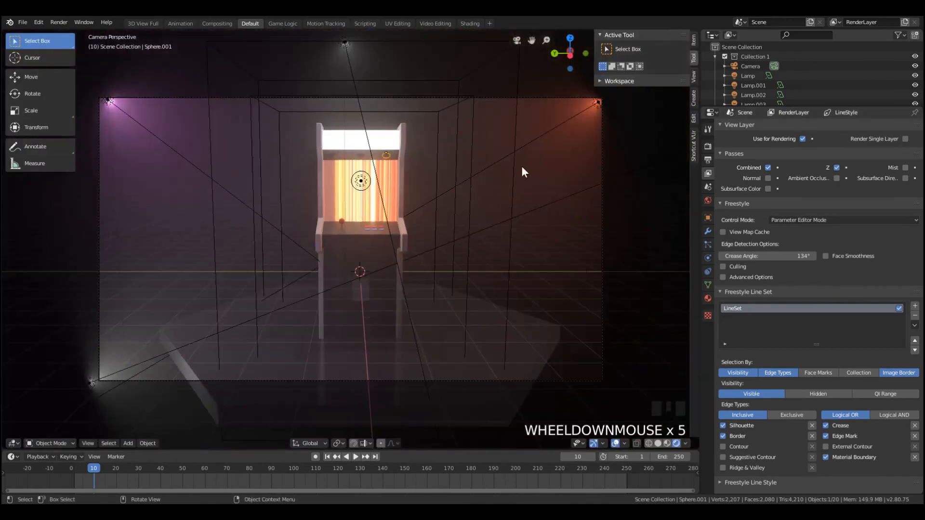
scroll(634, 236, up, 4)
scroll(600, 246, down, 4)
scroll(488, 207, up, 3)
middle_drag(488, 210, 423, 157)
scroll(424, 157, up, 5)
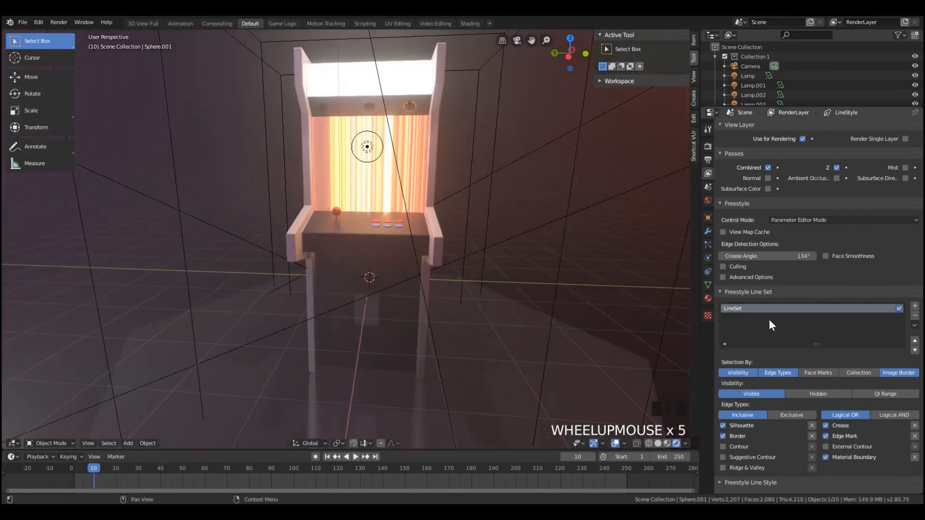
click(708, 150)
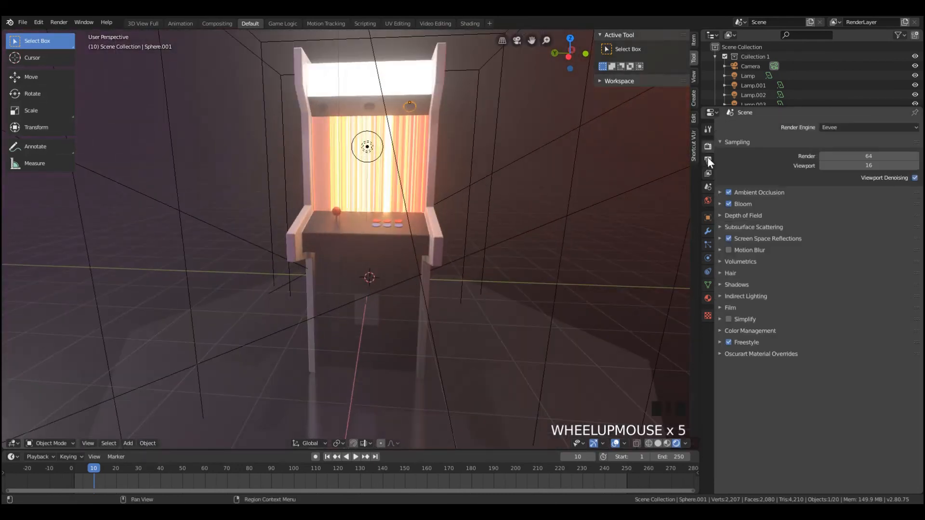
click(774, 340)
double_click(884, 368)
text(0.)
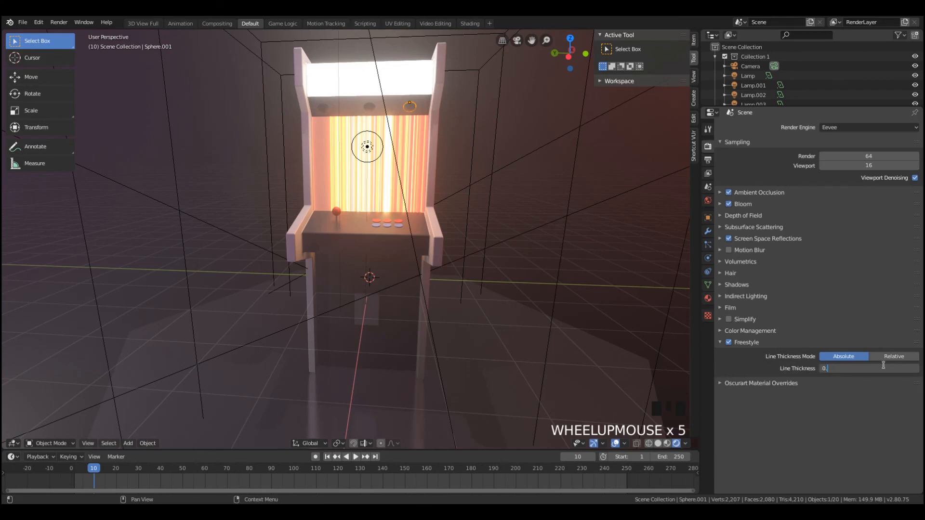
text(1)
key(Return)
Choose Rendered viewport shading and set the Freestyle line thickness to 0.5 px
key(z)
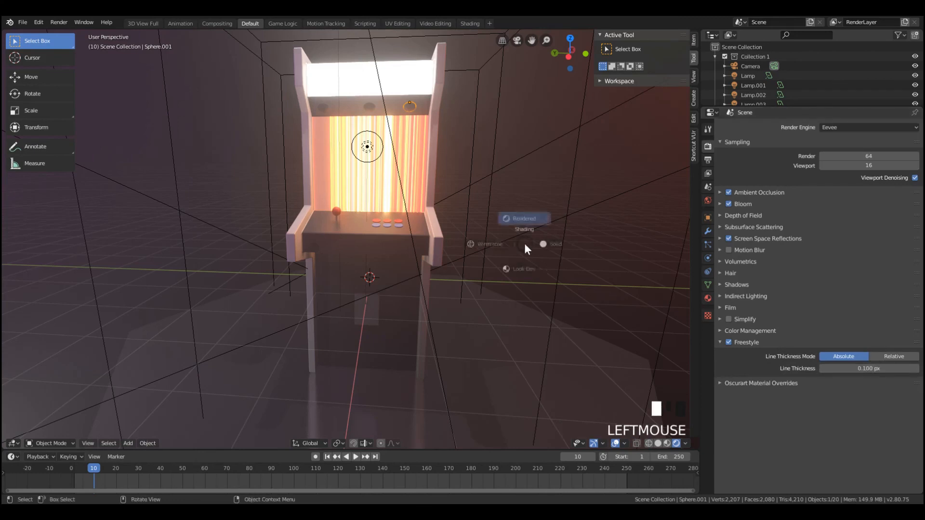
click(521, 186)
double_click(868, 368)
text(0.5)
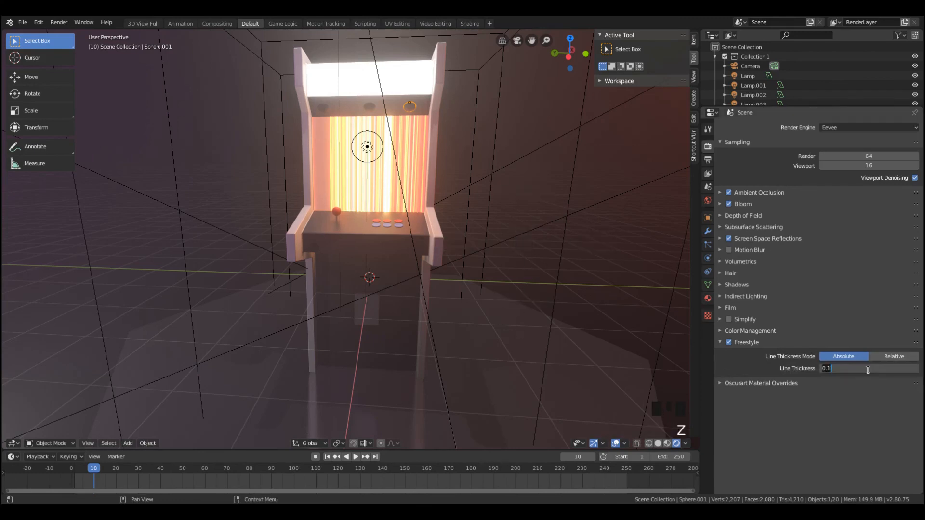
click(831, 331)
Render the camera view and examine the thinner outlines on the cabinet, controls, coin door and platform
key(F12)
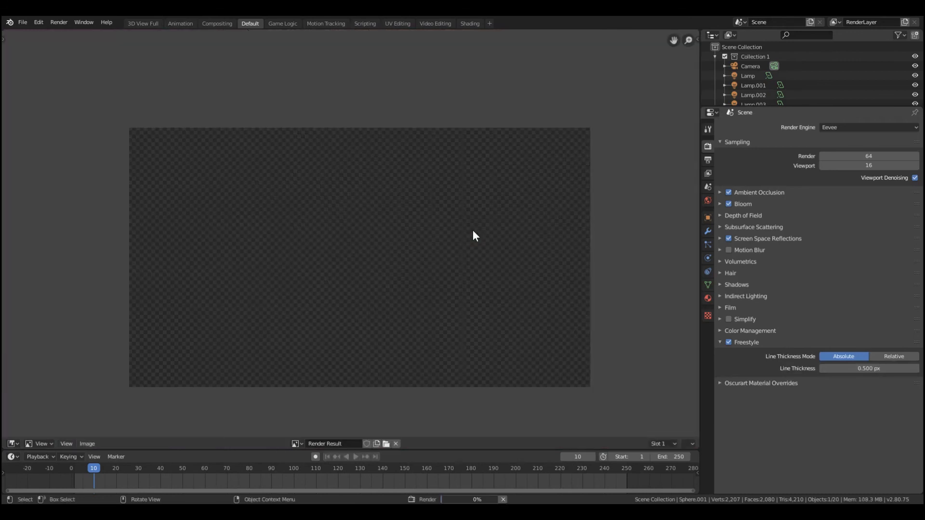
scroll(487, 221, down, 2)
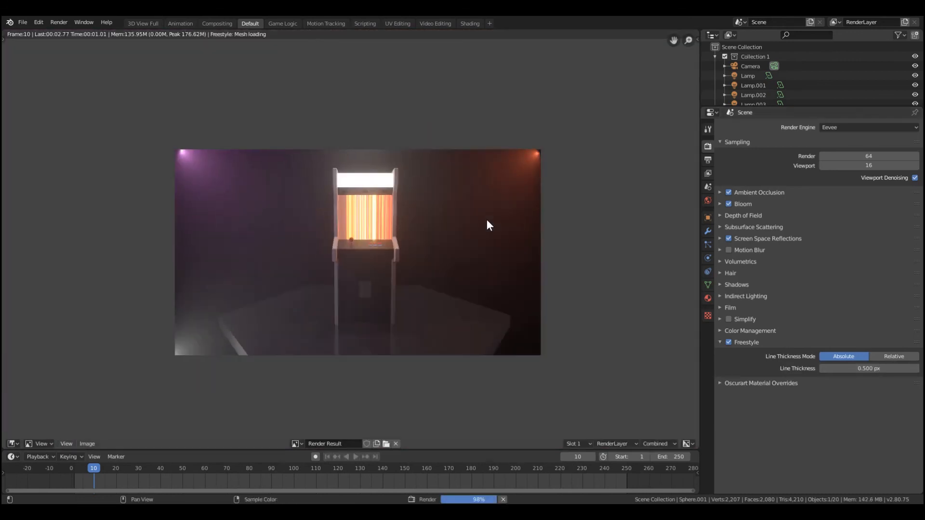
scroll(487, 221, up, 3)
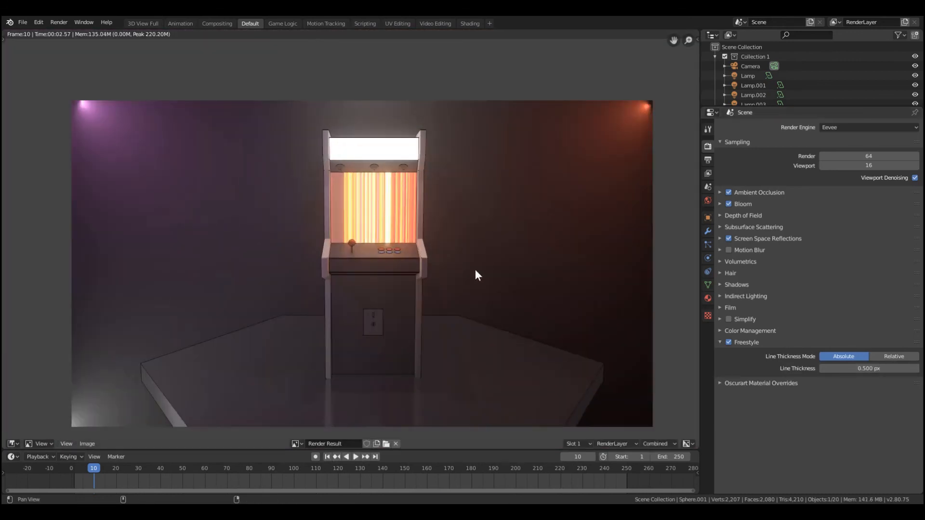
scroll(426, 227, up, 3)
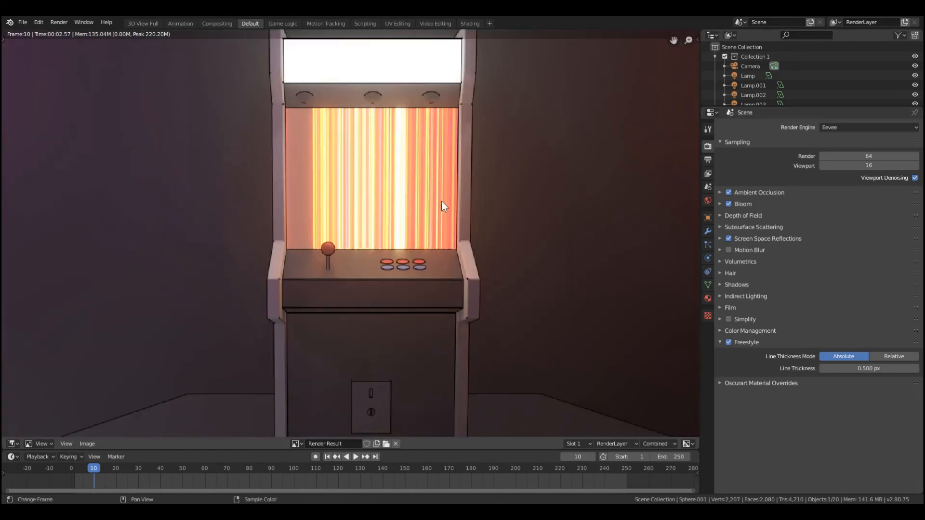
scroll(438, 191, down, 1)
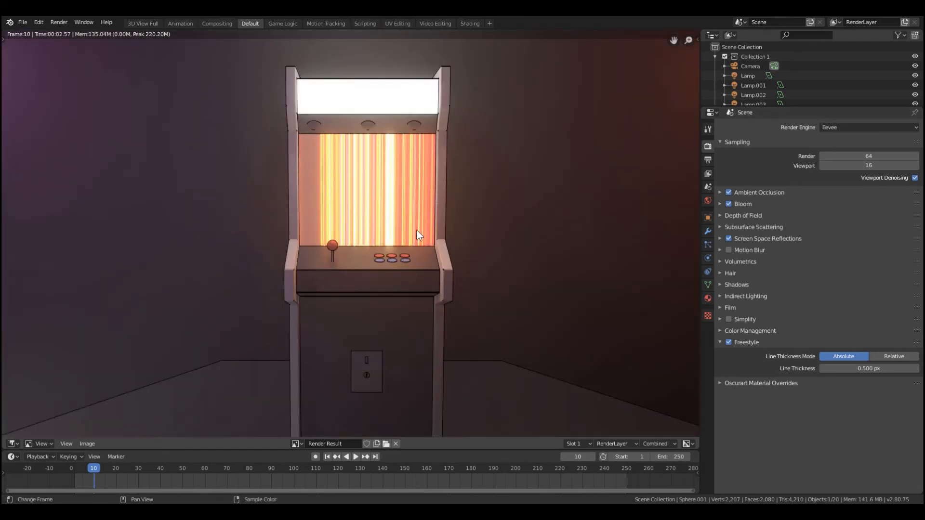
scroll(416, 231, down, 1)
scroll(411, 255, down, 6)
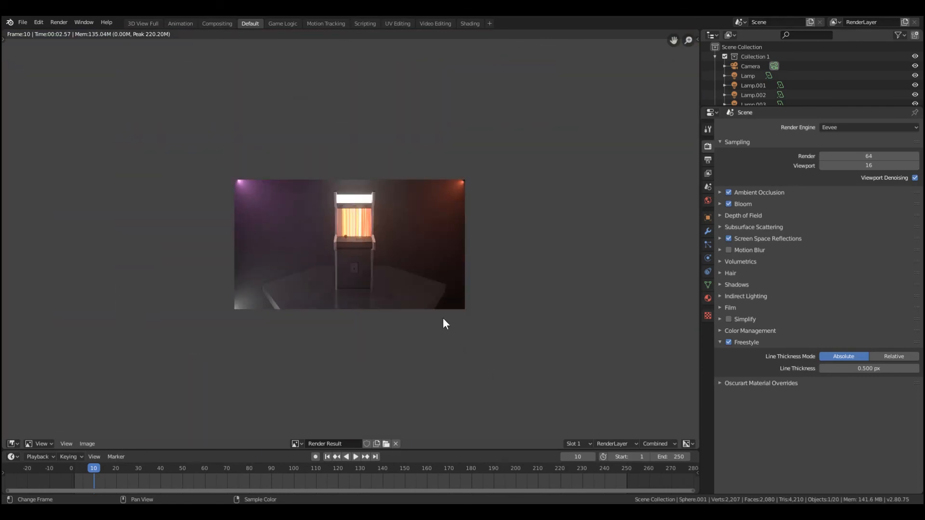
scroll(350, 302, up, 2)
scroll(183, 311, down, 2)
scroll(231, 322, up, 3)
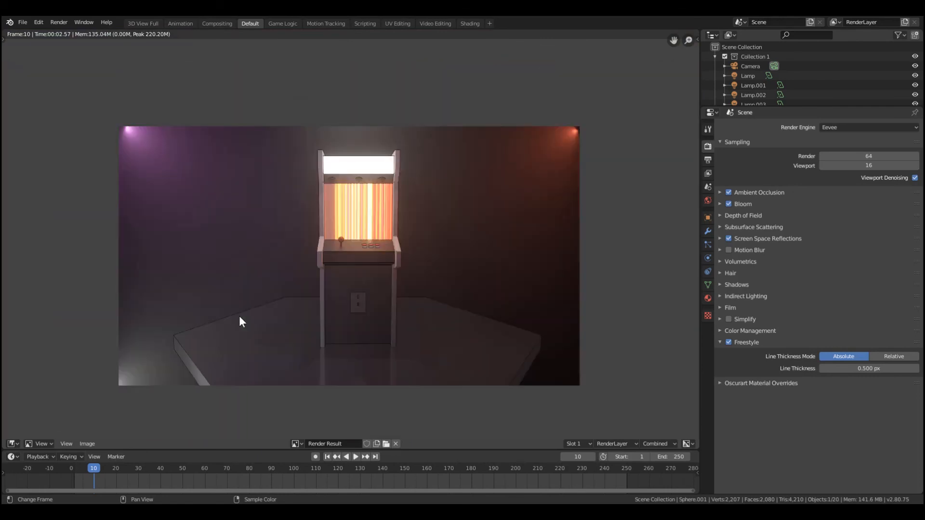
key(Escape)
Duplicate the white lamp beside the platform's front edge and move the copy about -10.6 along Y to the opposite side
scroll(244, 330, down, 4)
click(161, 345)
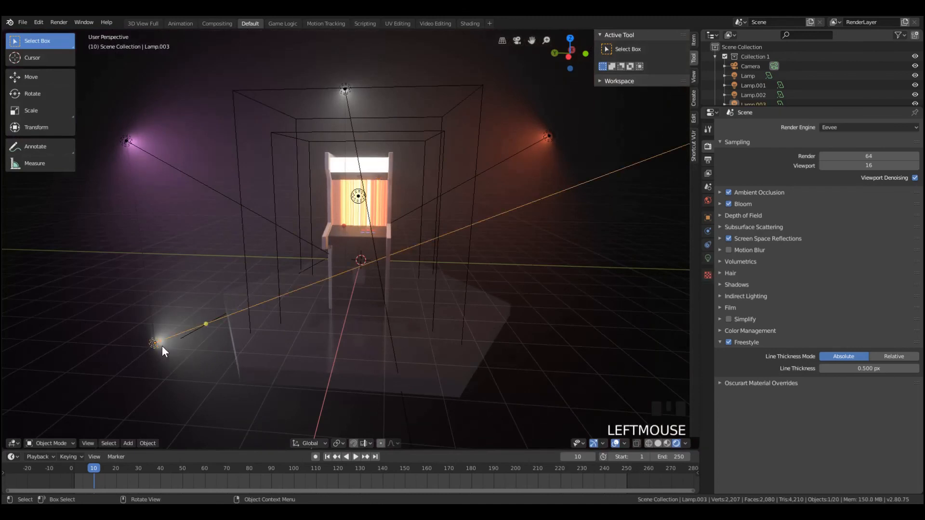
key(KP_0)
scroll(264, 340, down, 8)
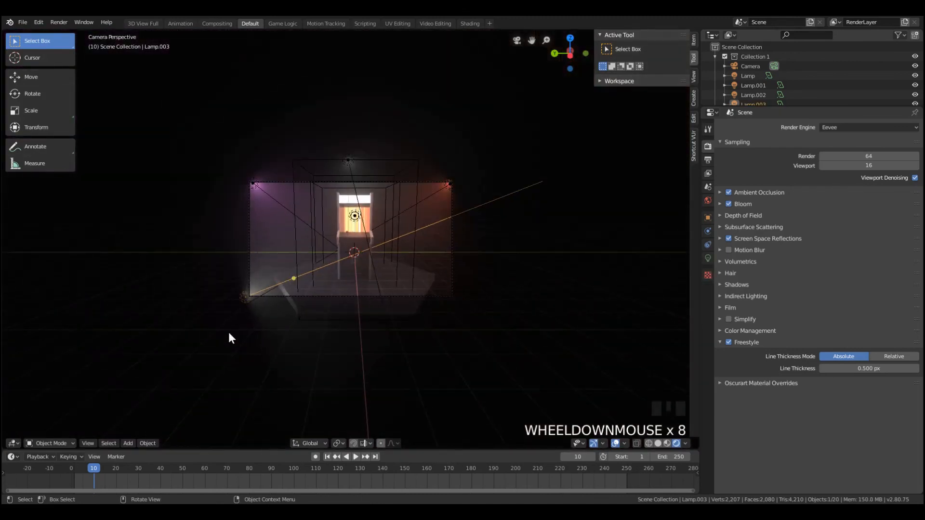
key(shift+d)
key(y)
click(427, 328)
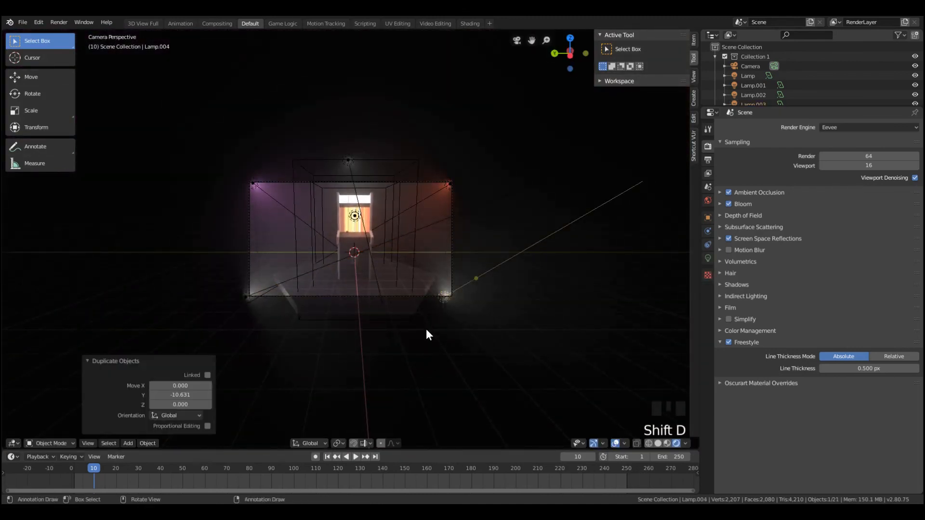
Adjust the copied lamp's position, rotate it about 119° to aim at the arcade machine, and deselect everything
key(g)
key(x)
key(x)
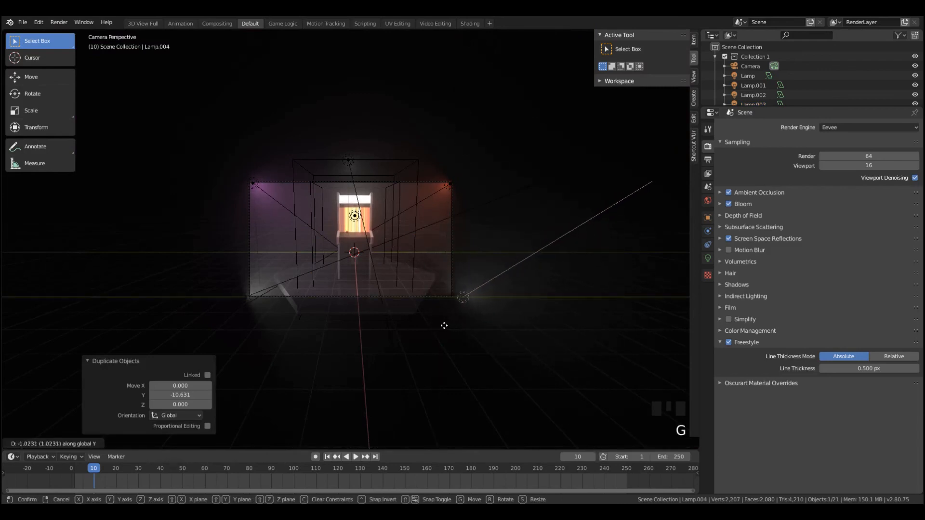
click(434, 329)
key(r)
click(457, 279)
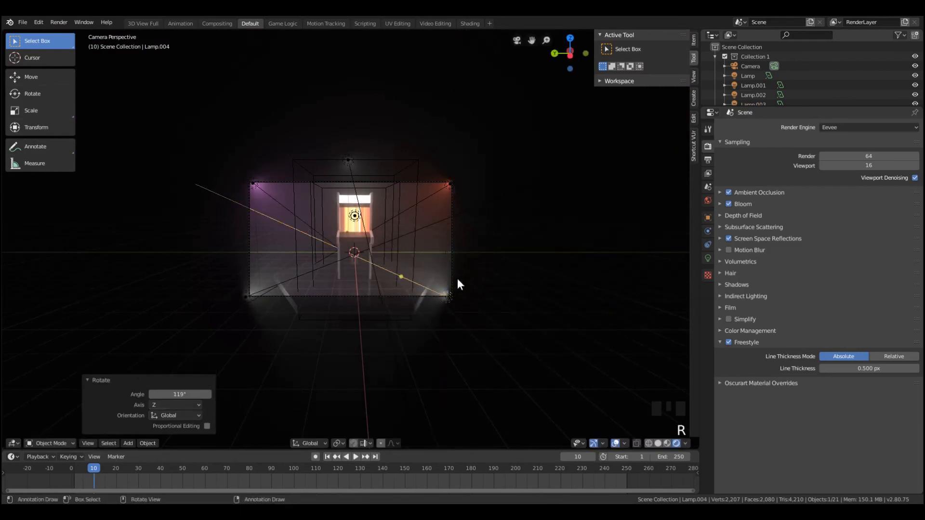
key(a)
key(a)
Render the camera view and inspect how the two white front lamps light the platform and cabinet
scroll(424, 267, up, 4)
scroll(437, 289, up, 2)
scroll(453, 301, down, 4)
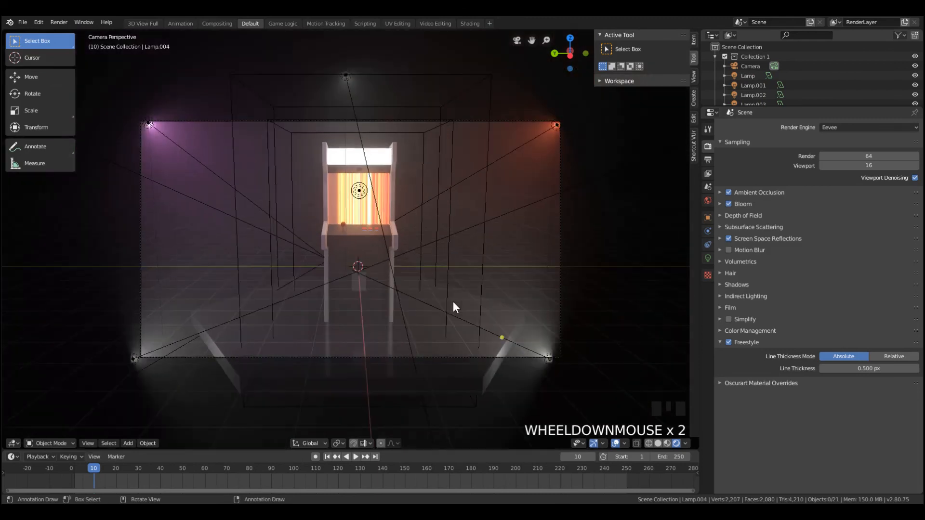
key(F12)
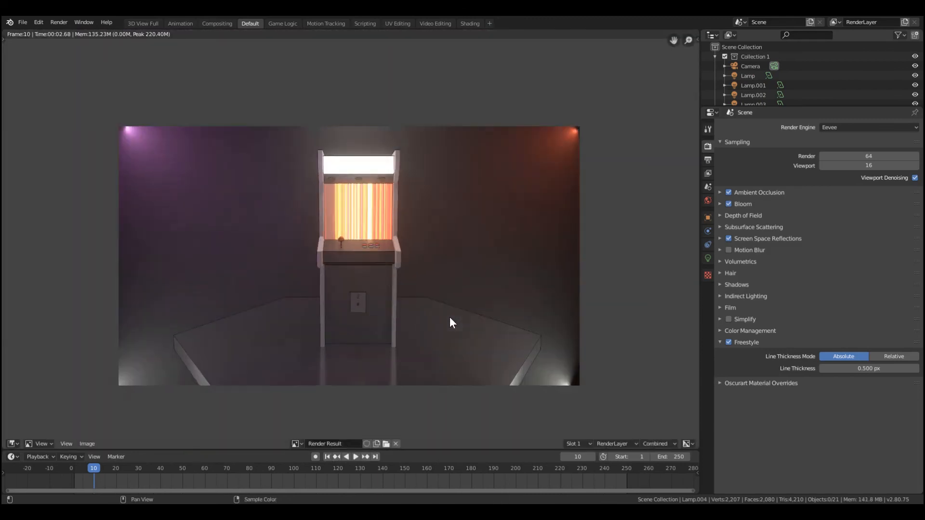
scroll(449, 317, up, 7)
scroll(443, 289, down, 7)
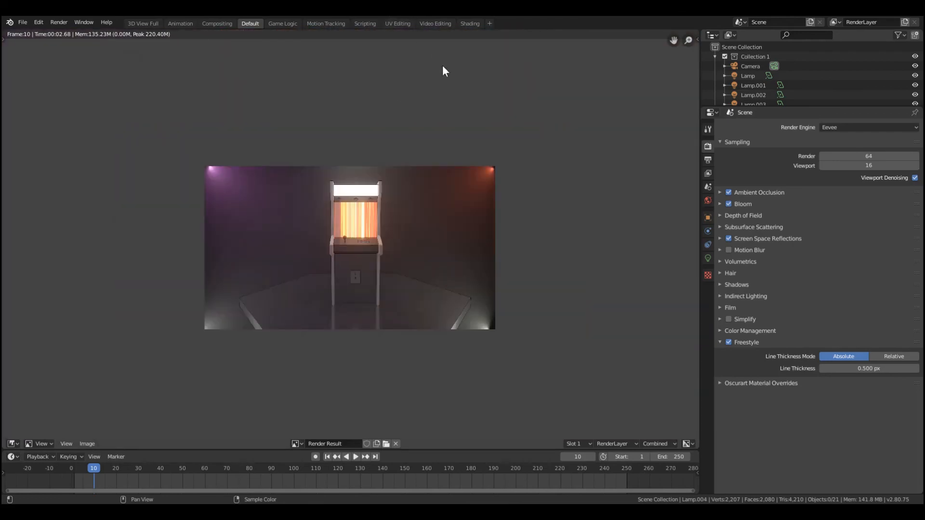
scroll(404, 218, up, 6)
scroll(340, 186, down, 4)
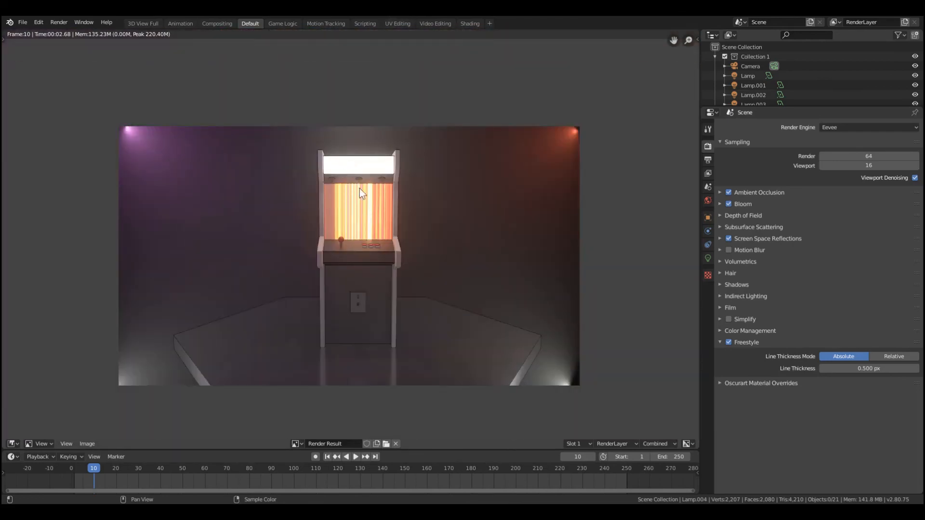
key(Escape)
middle_drag(348, 236, 376, 289)
scroll(383, 230, up, 5)
scroll(417, 255, up, 4)
scroll(367, 265, down, 5)
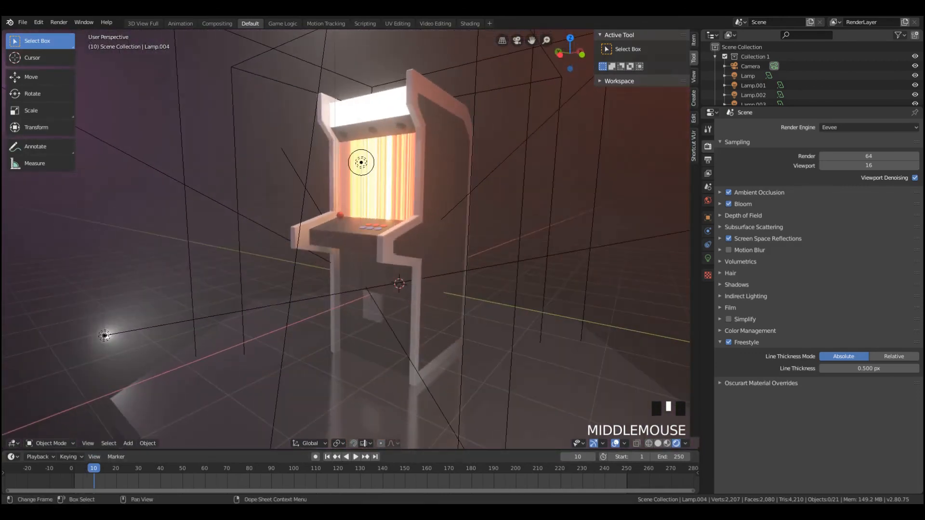